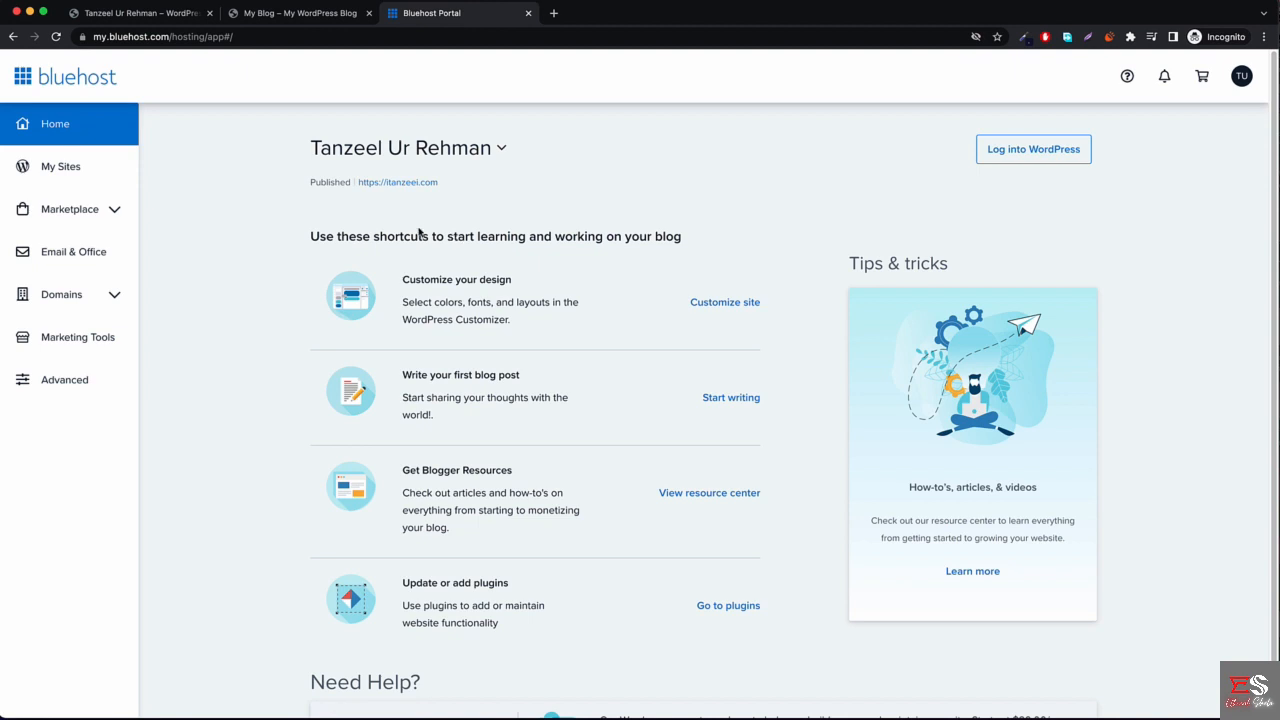
Glance at the WordPress blog, then go to Bluehost's Purchase Domain page.
{"action": "left_click", "coordinate": [309, 16]}
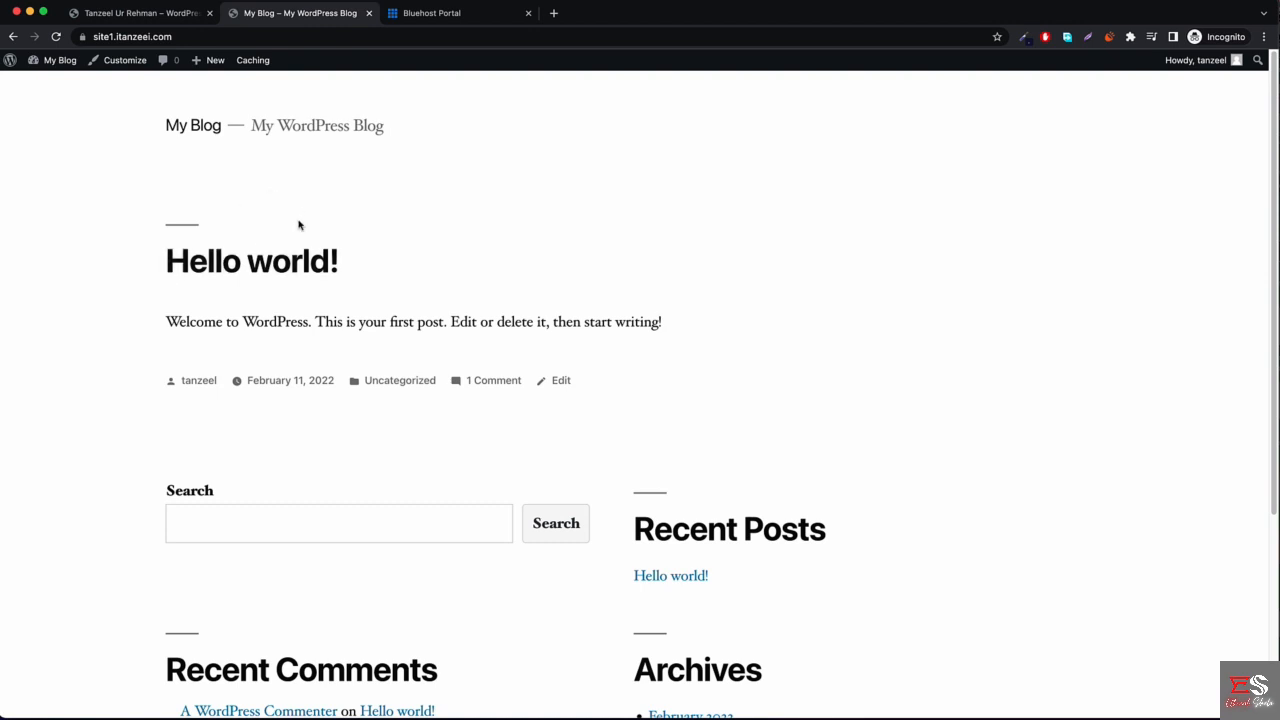
{"action": "left_click", "coordinate": [453, 14]}
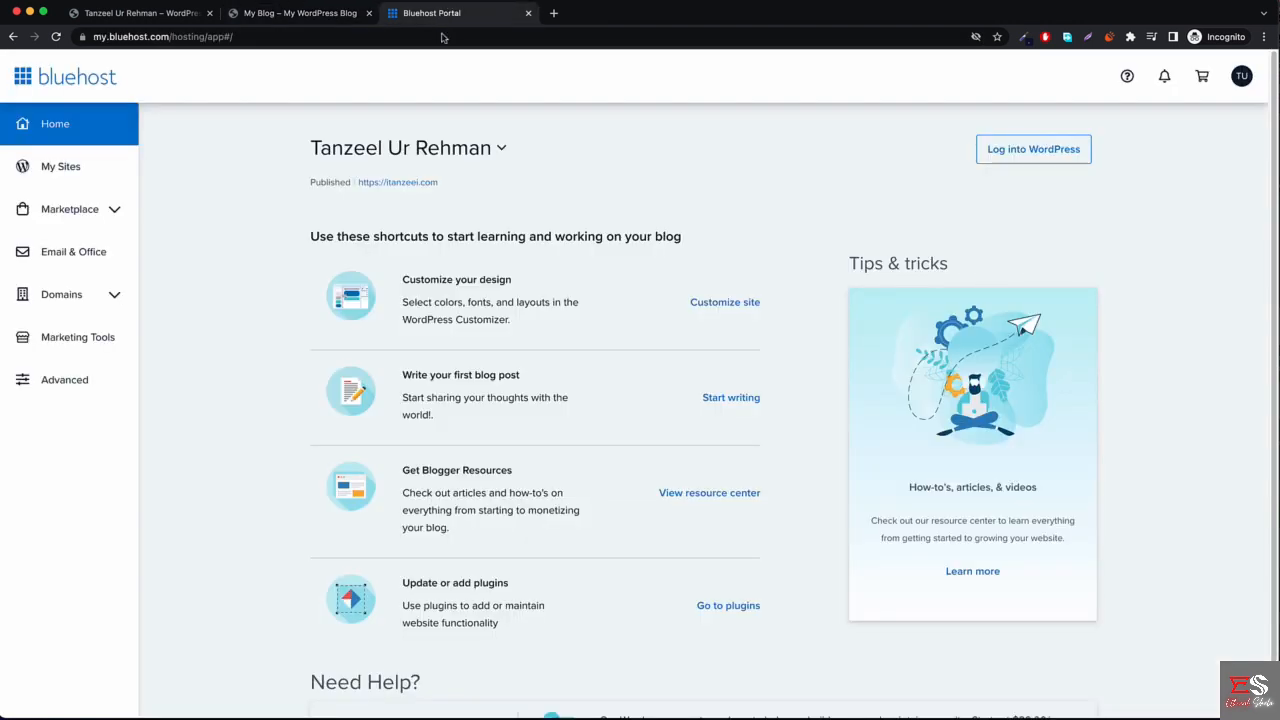
{"action": "left_click", "coordinate": [115, 297]}
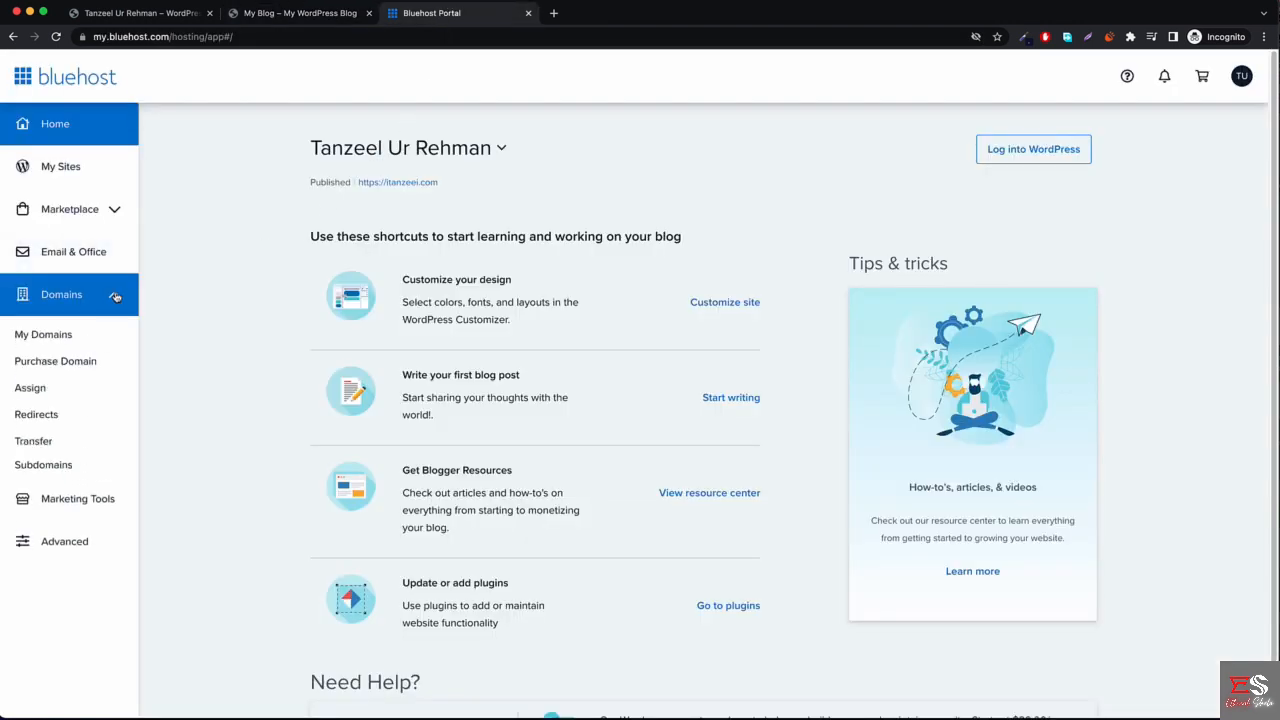
{"action": "left_click", "coordinate": [69, 362]}
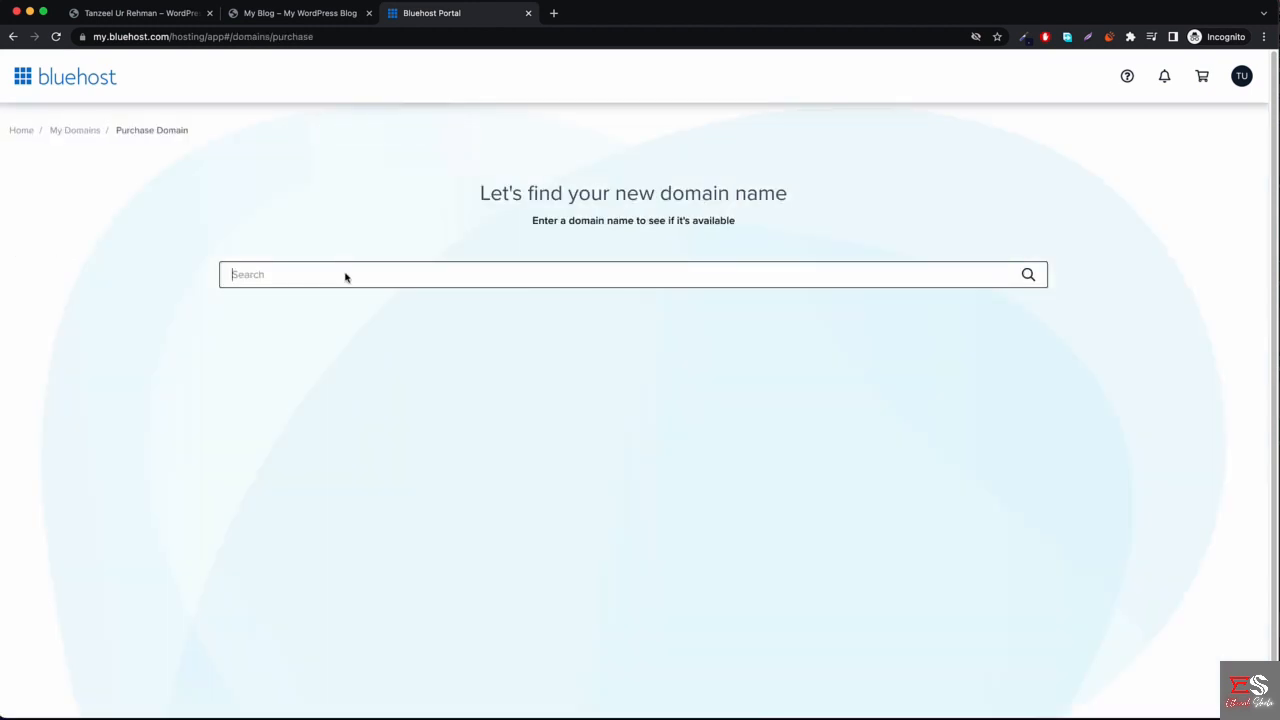
Search for mycoolwebsite: .com and .org taken, .net offered at $14.99/yr.
{"action": "left_click", "coordinate": [486, 276]}
{"action": "left_click", "coordinate": [423, 275]}
{"action": "type", "text": "mycoolwebsite"}
{"action": "key", "text": "Return"}
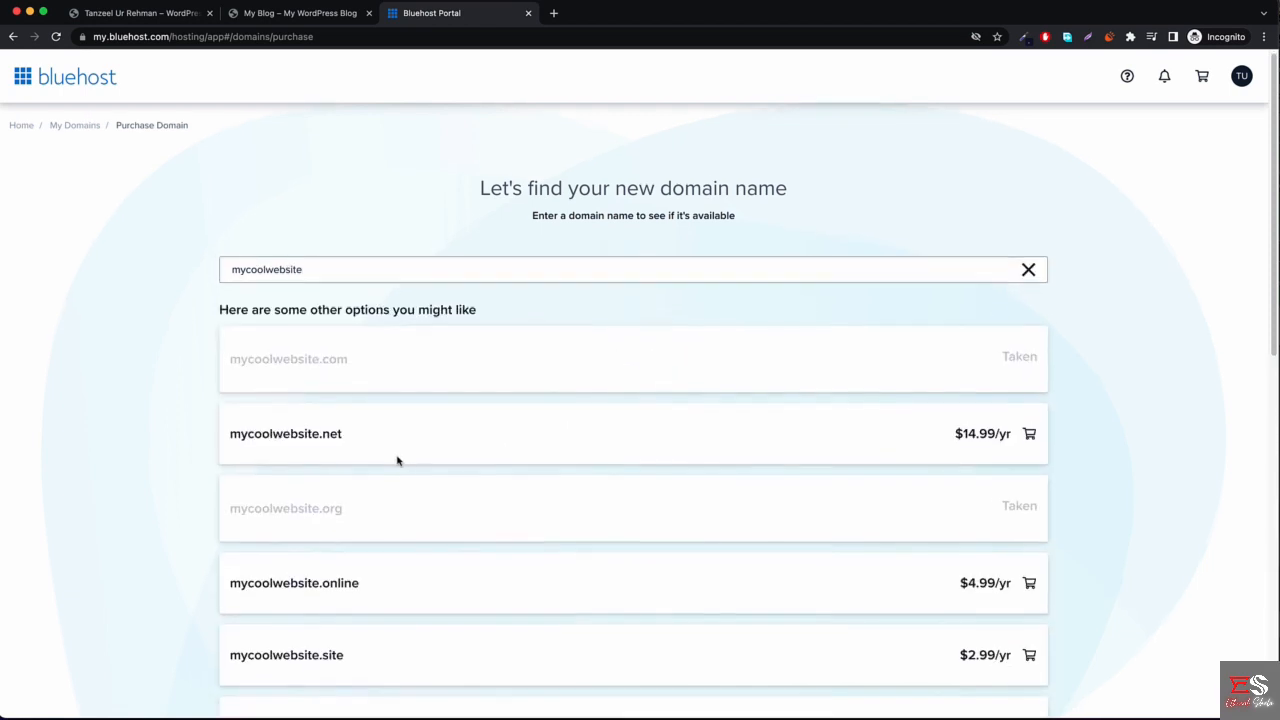
{"action": "scroll", "coordinate": [300, 425], "scroll_direction": "down", "scroll_amount": 1}
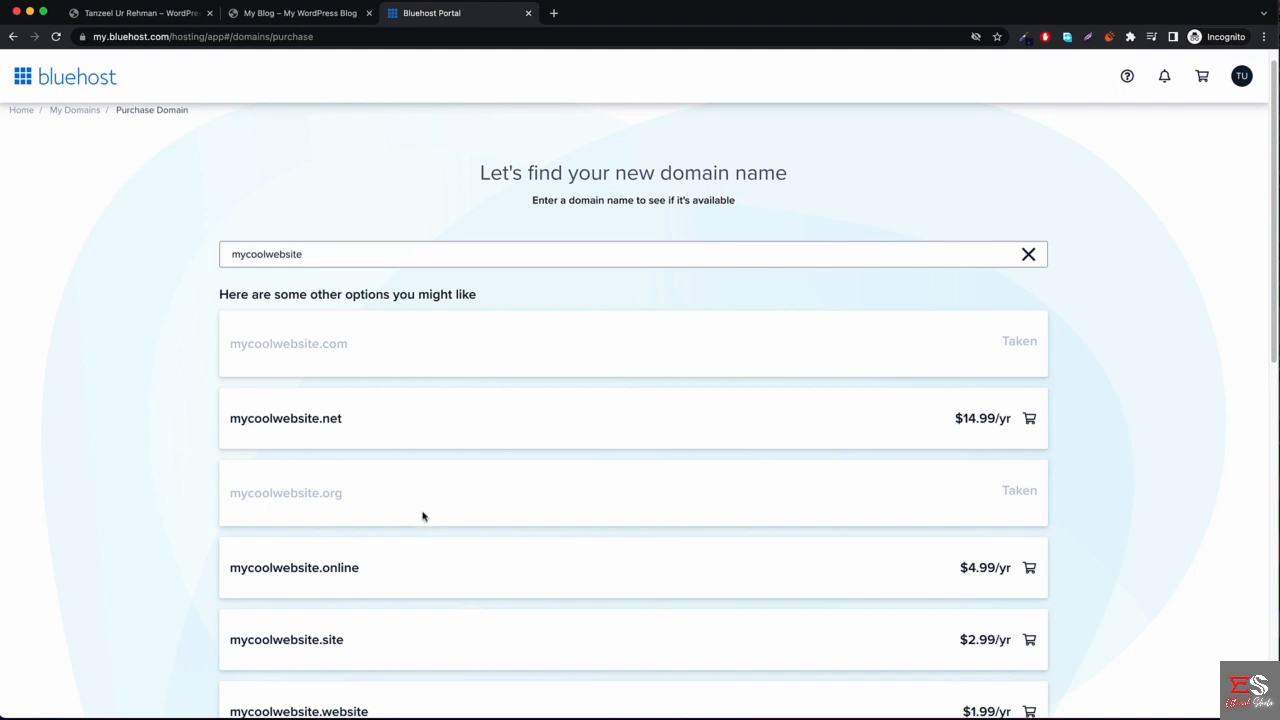
Search mycoolwebsite on namecheap.com, showing .cool at $5.98/yr and .net at $10.98/yr.
{"action": "left_click", "coordinate": [554, 14]}
{"action": "type", "text": "name"}
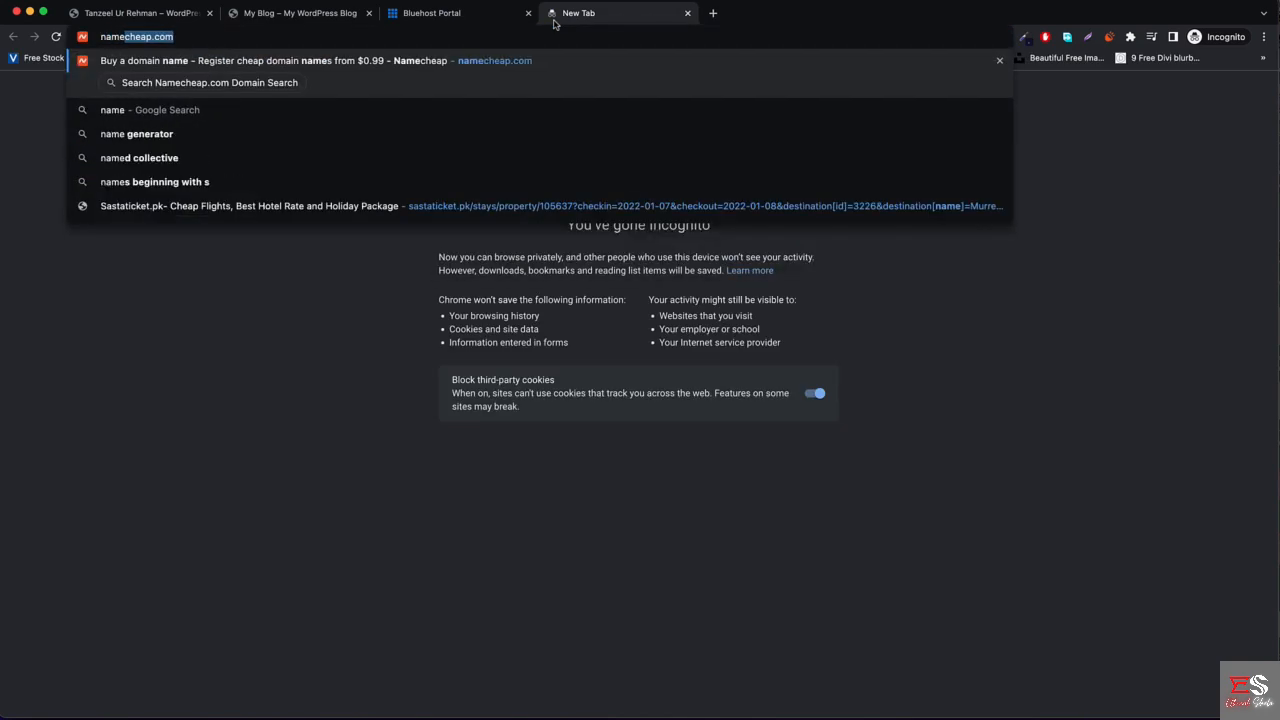
{"action": "key", "text": "Return"}
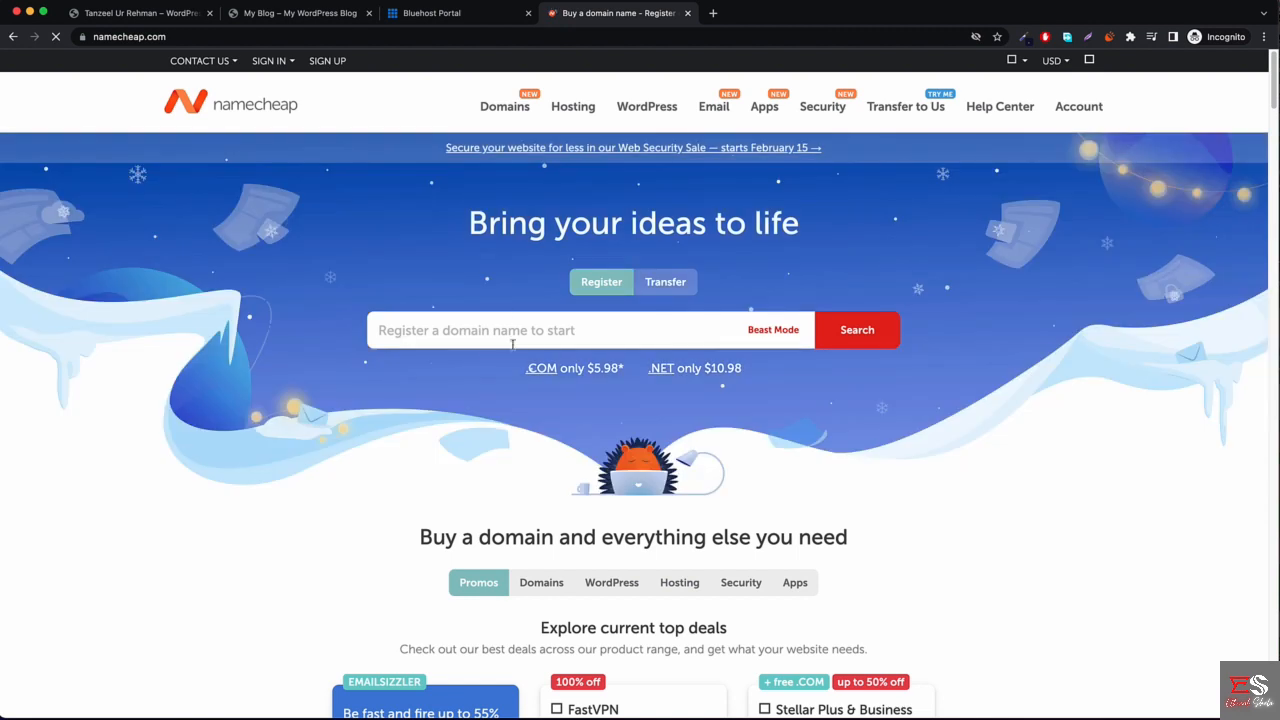
{"action": "left_click", "coordinate": [520, 332]}
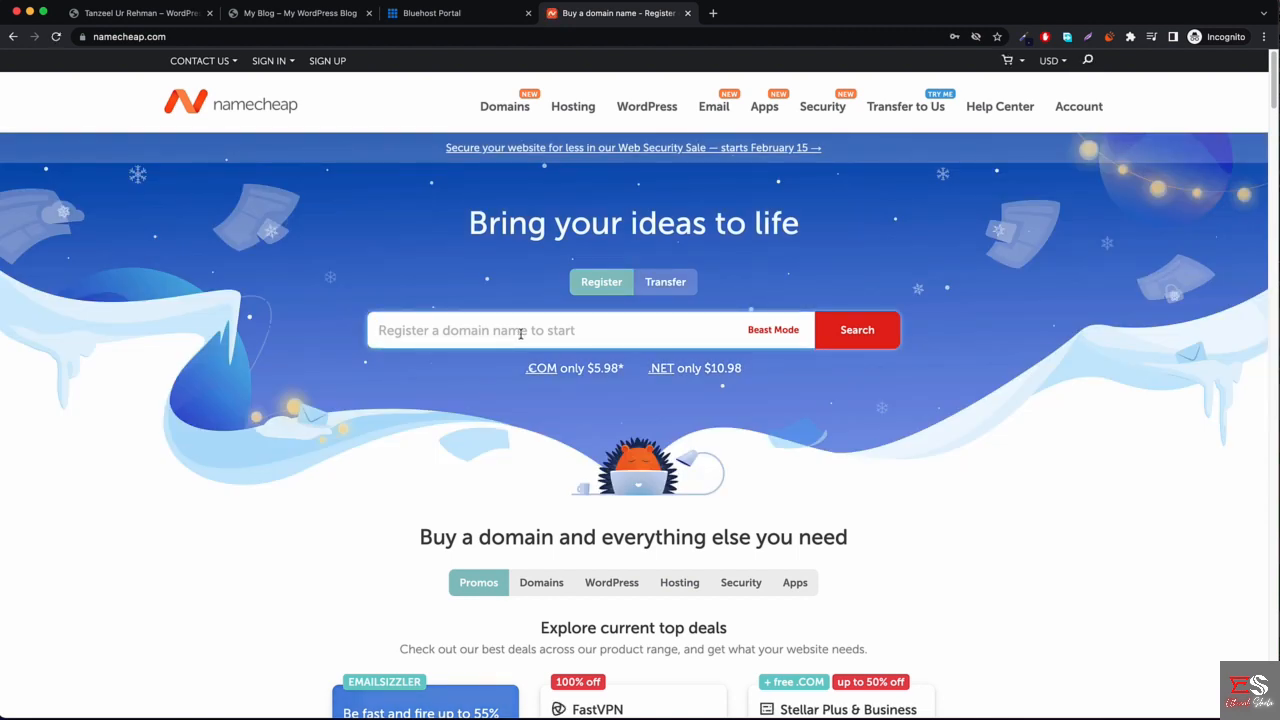
{"action": "type", "text": "mycoolwebsite"}
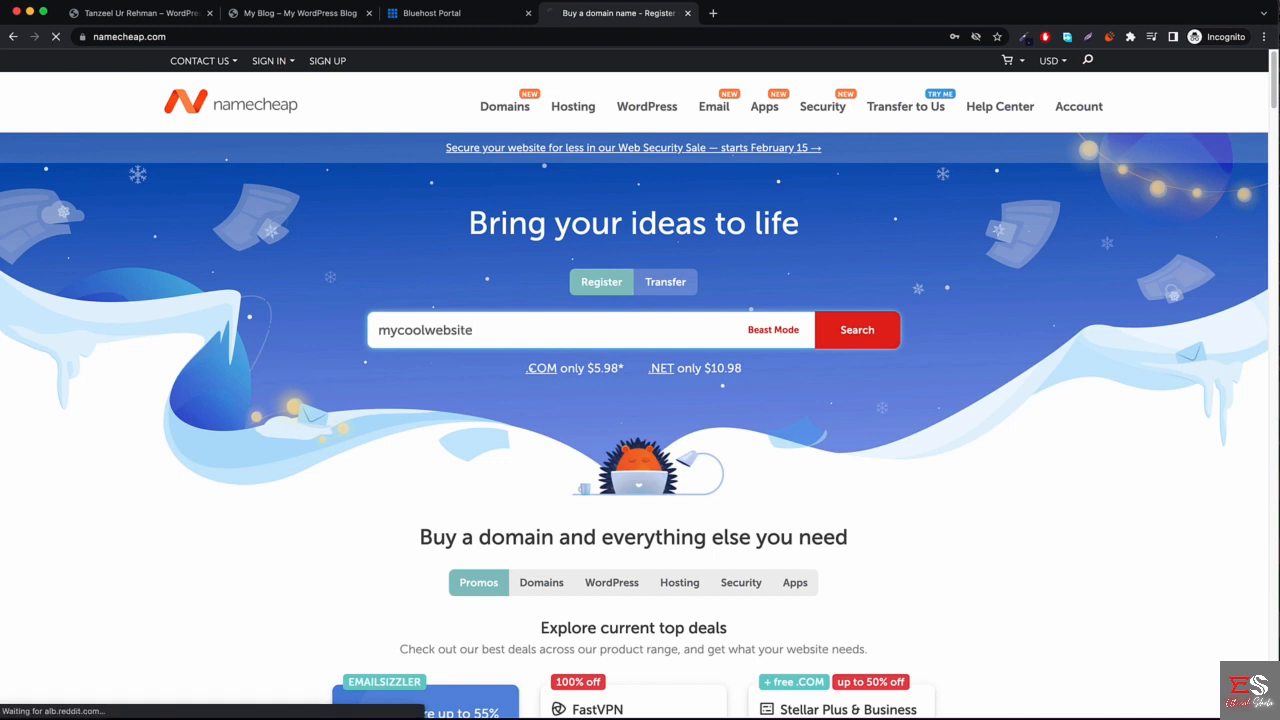
{"action": "key", "text": "Return"}
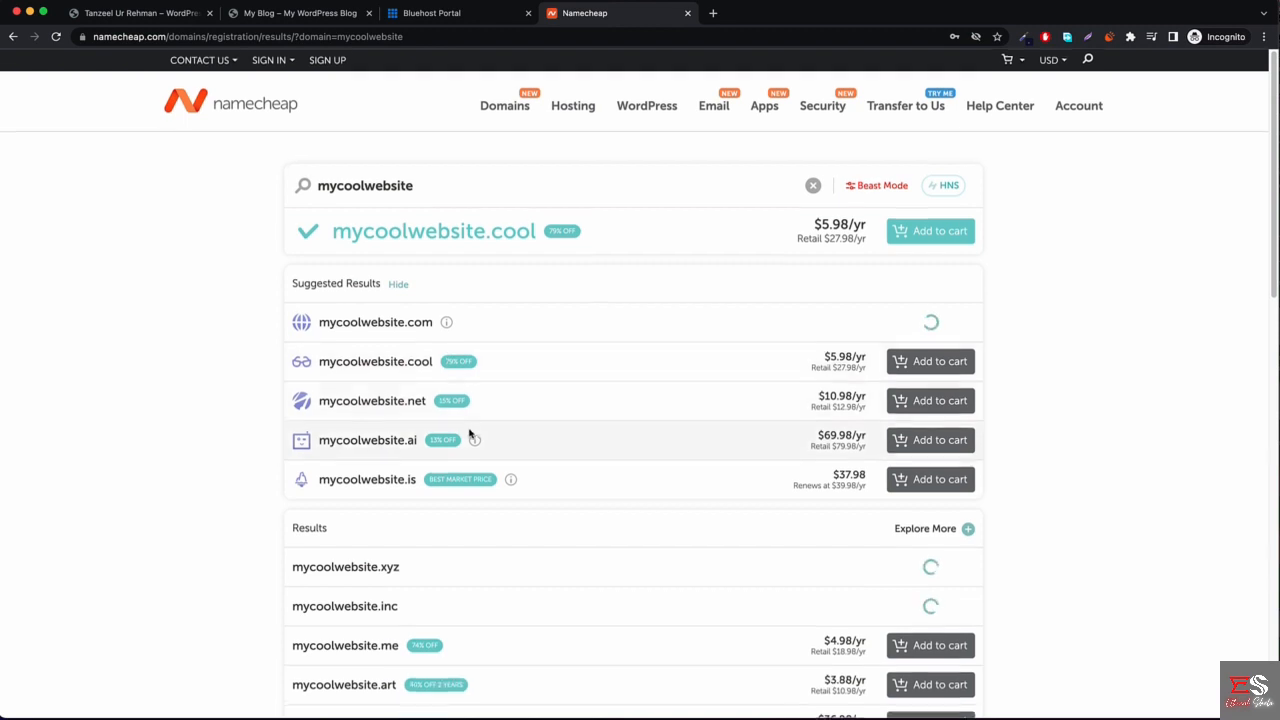
Look up mycoolwebsite.net on Namecheap ($10.98/yr) and compare it with Bluehost's $14.99.
{"action": "scroll", "coordinate": [480, 440], "scroll_direction": "down", "scroll_amount": 3}
{"action": "scroll", "coordinate": [503, 470], "scroll_direction": "up", "scroll_amount": 3}
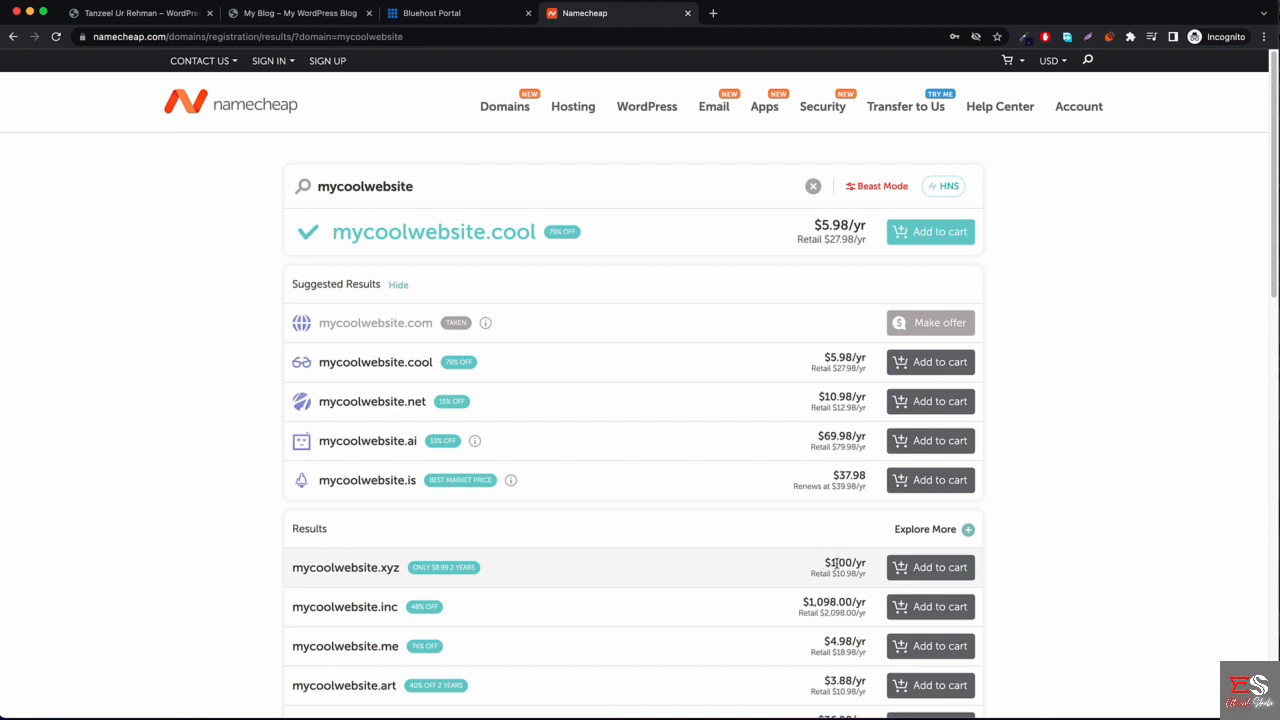
{"action": "scroll", "coordinate": [836, 564], "scroll_direction": "down", "scroll_amount": 5}
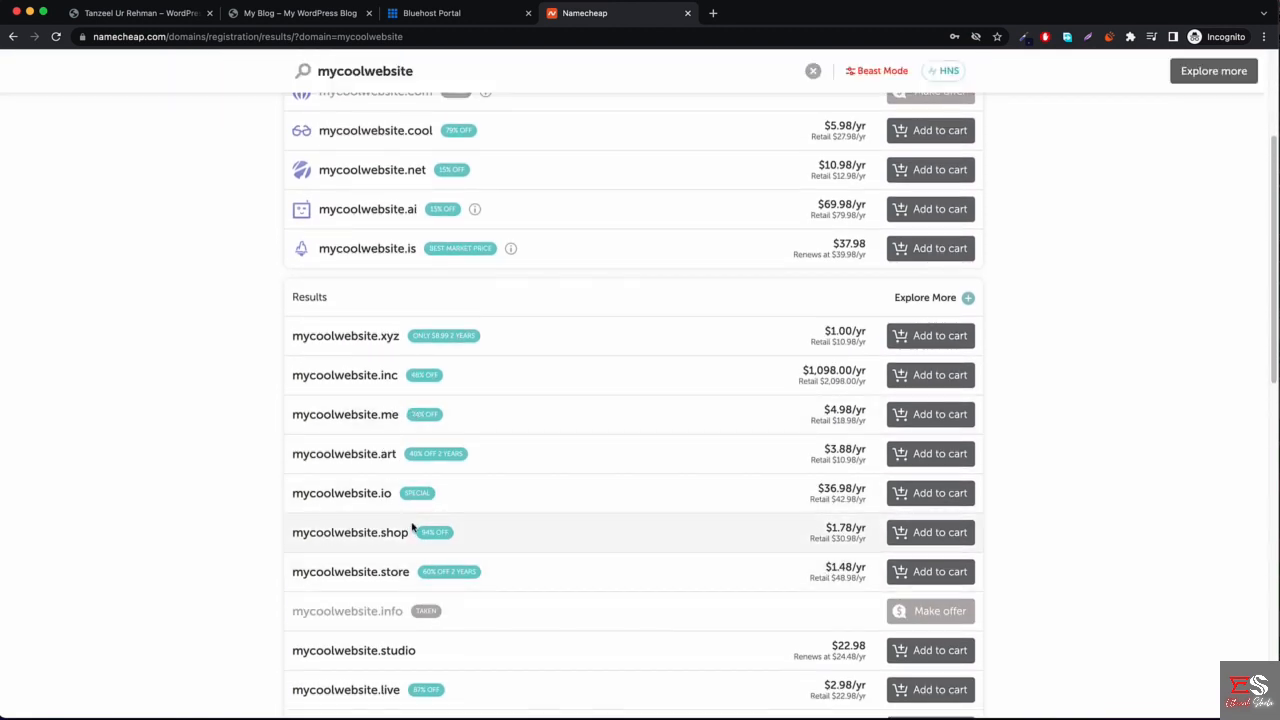
{"action": "scroll", "coordinate": [411, 527], "scroll_direction": "down", "scroll_amount": 7}
{"action": "scroll", "coordinate": [486, 534], "scroll_direction": "up", "scroll_amount": 12}
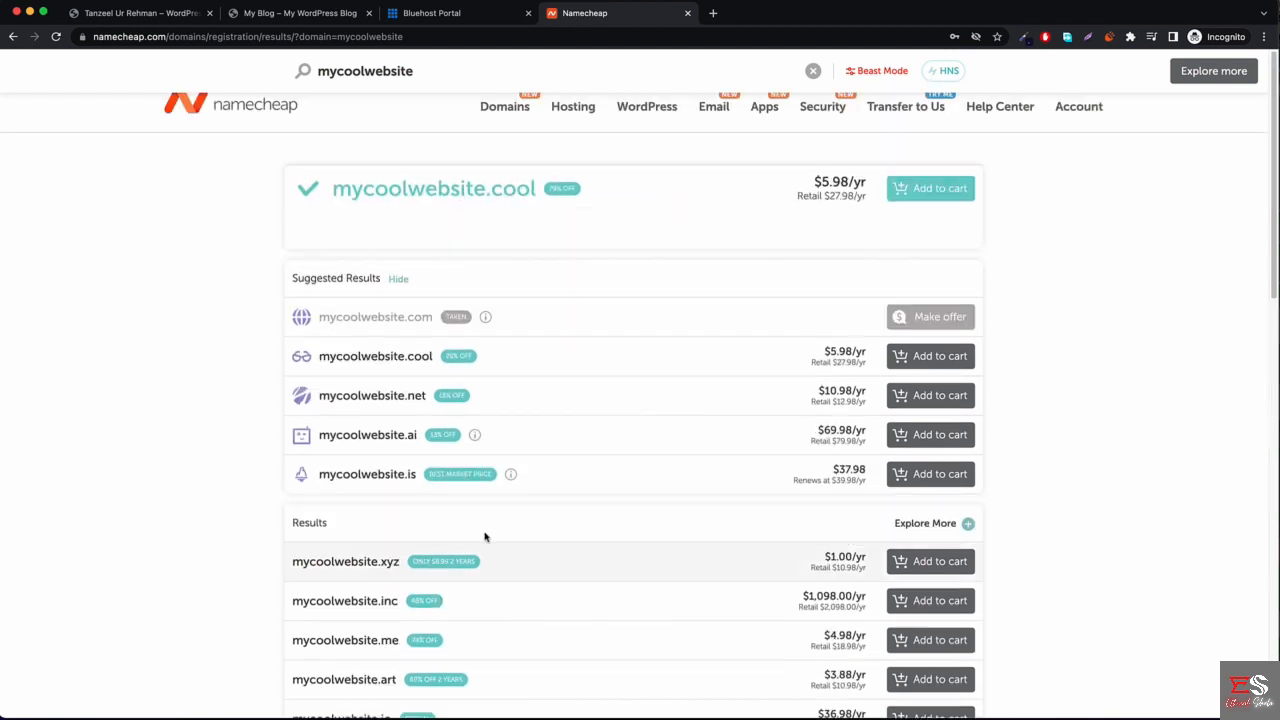
{"action": "left_click", "coordinate": [458, 186]}
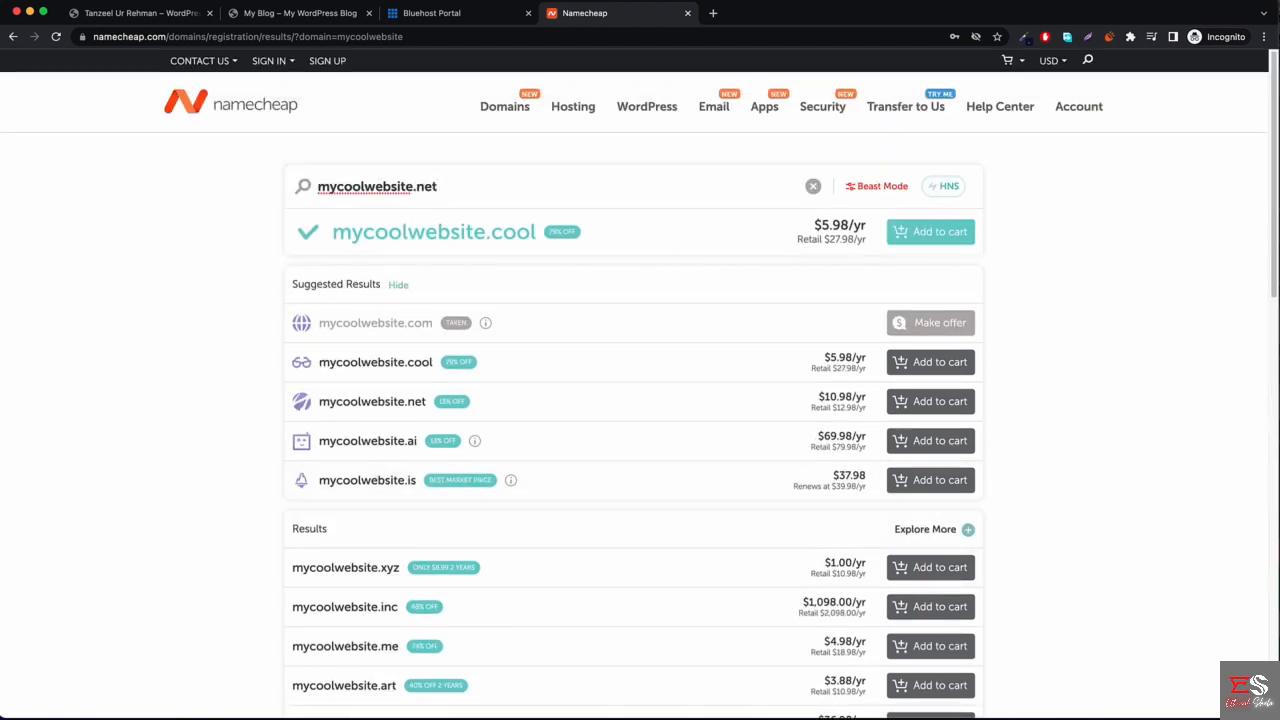
{"action": "key", "text": "Return"}
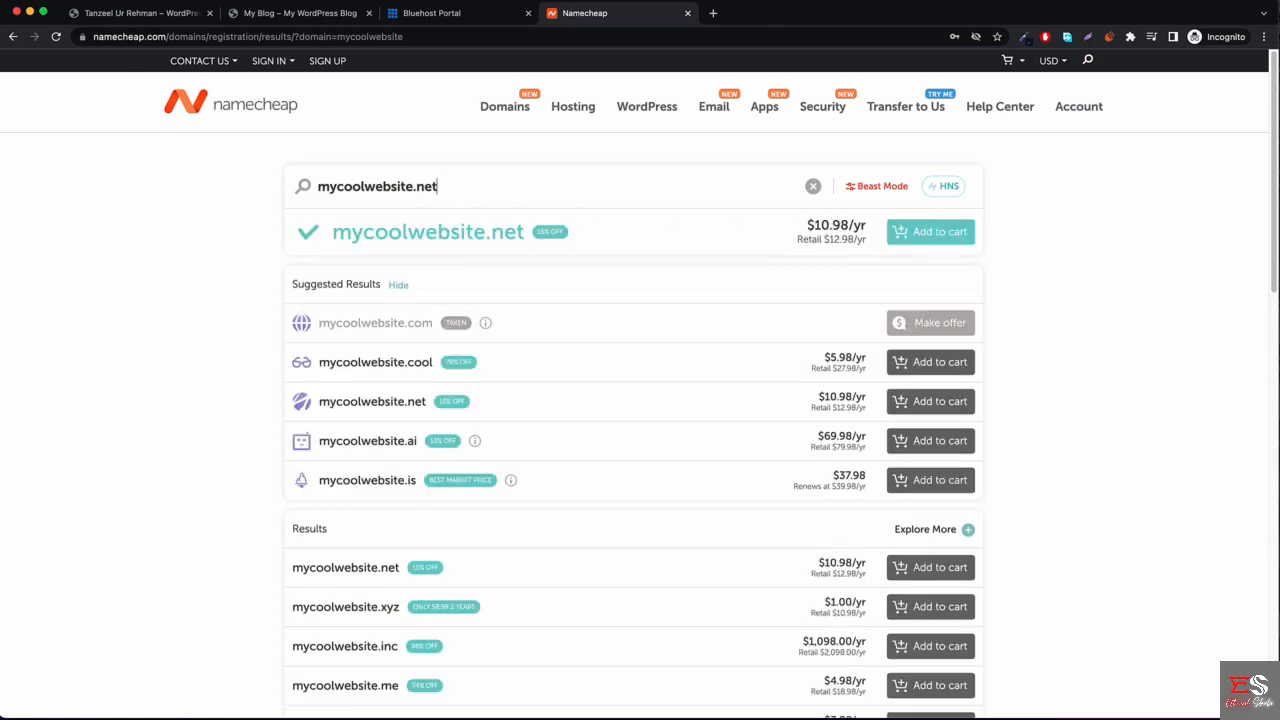
{"action": "left_click", "coordinate": [450, 20]}
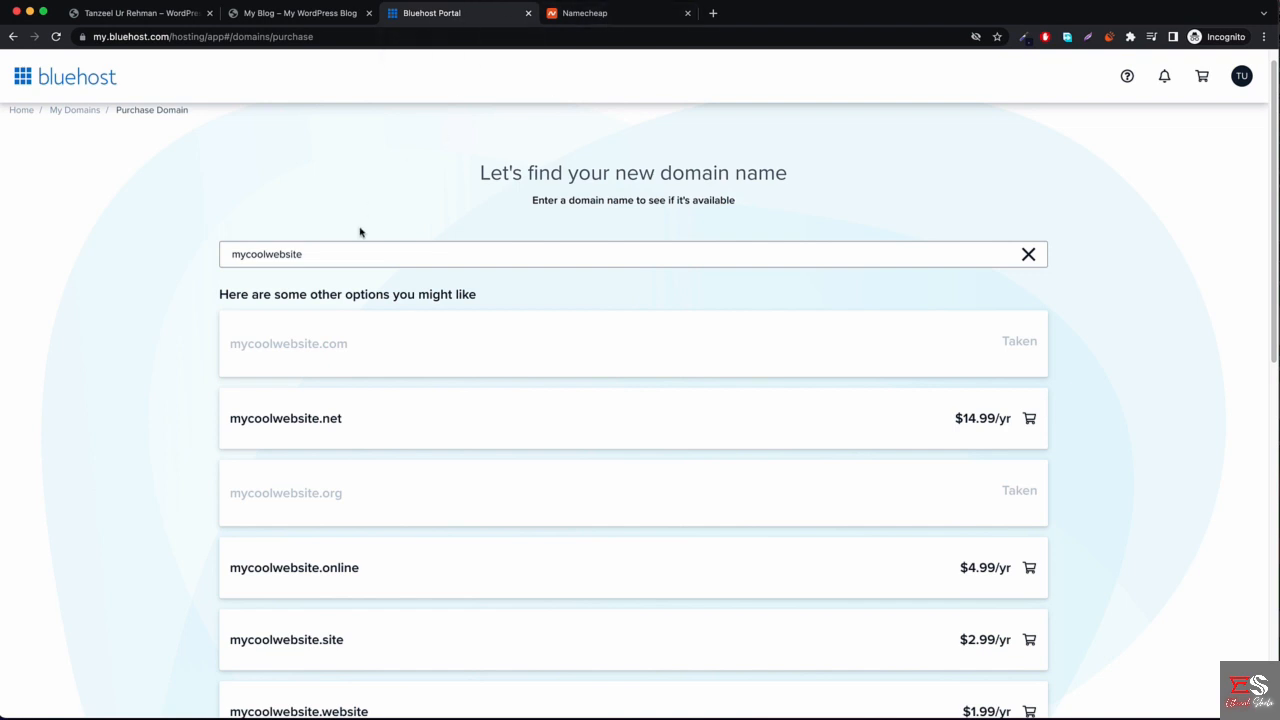
{"action": "left_click", "coordinate": [629, 14]}
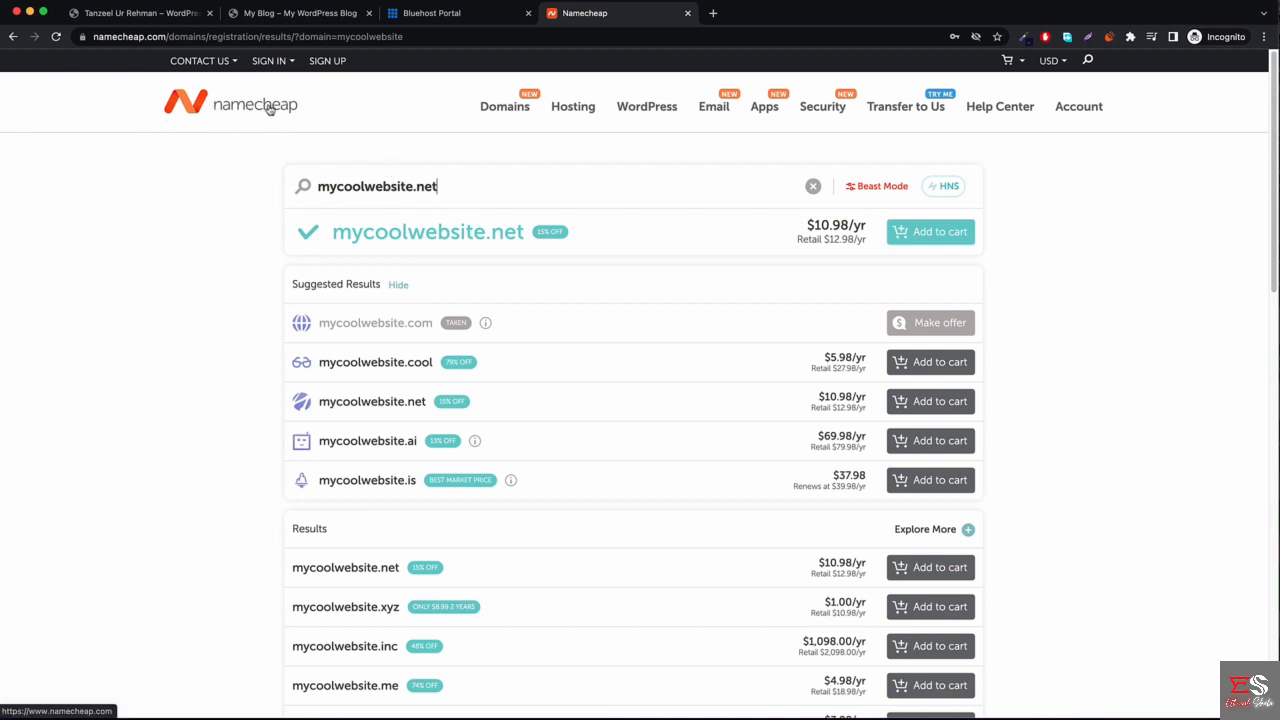
Add mycoolwebsite.xyz at $1.00/yr to the Namecheap cart and check out, subtotal $1.18.
{"action": "left_click", "coordinate": [270, 61]}
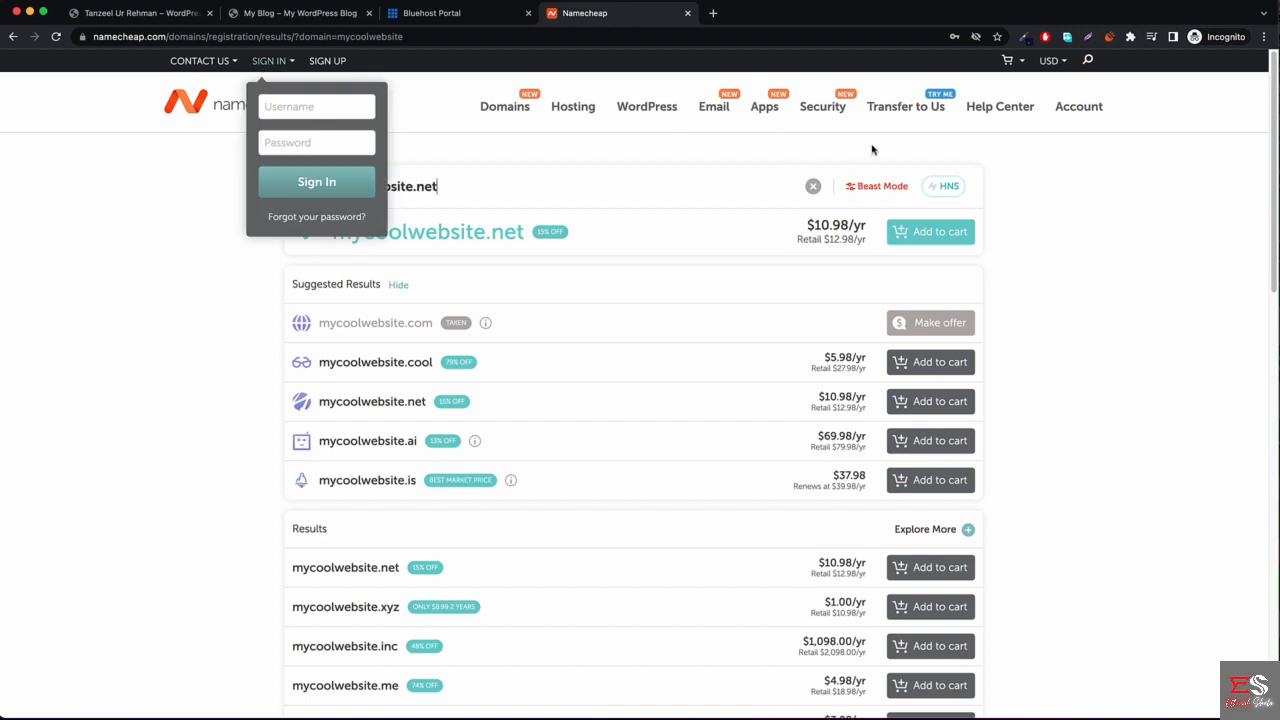
{"action": "left_click", "coordinate": [155, 562]}
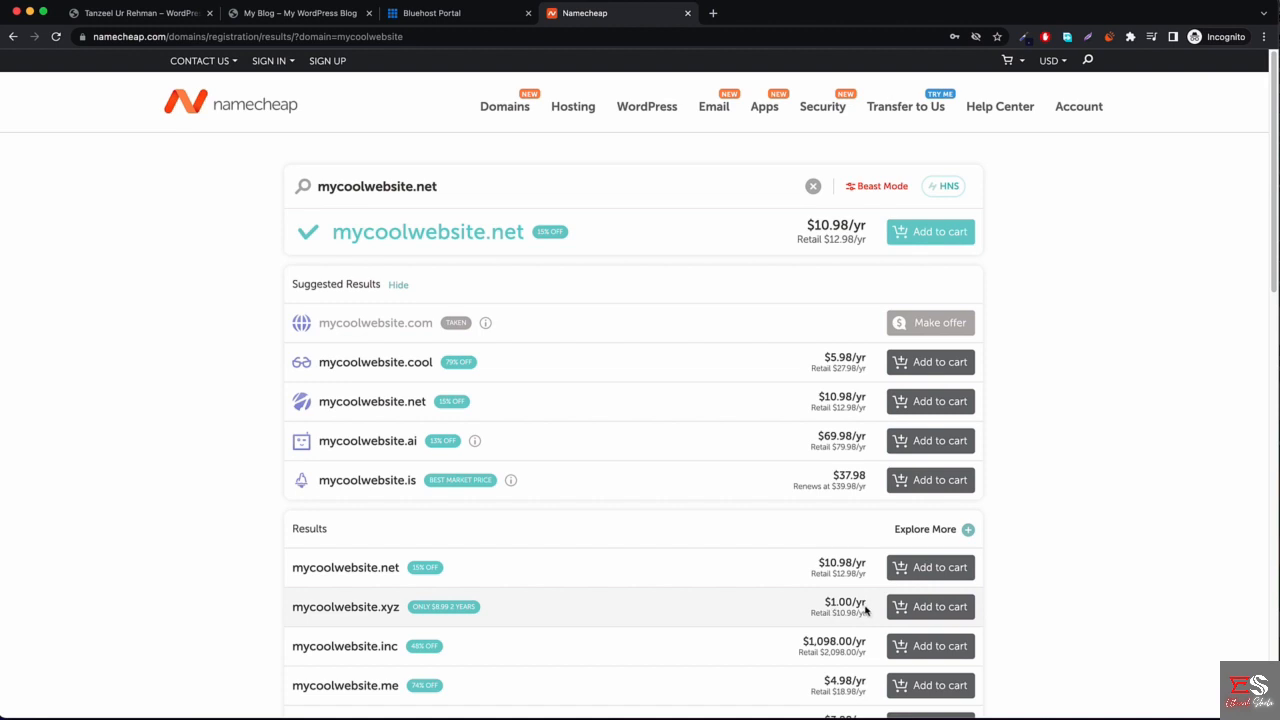
{"action": "left_click", "coordinate": [937, 607]}
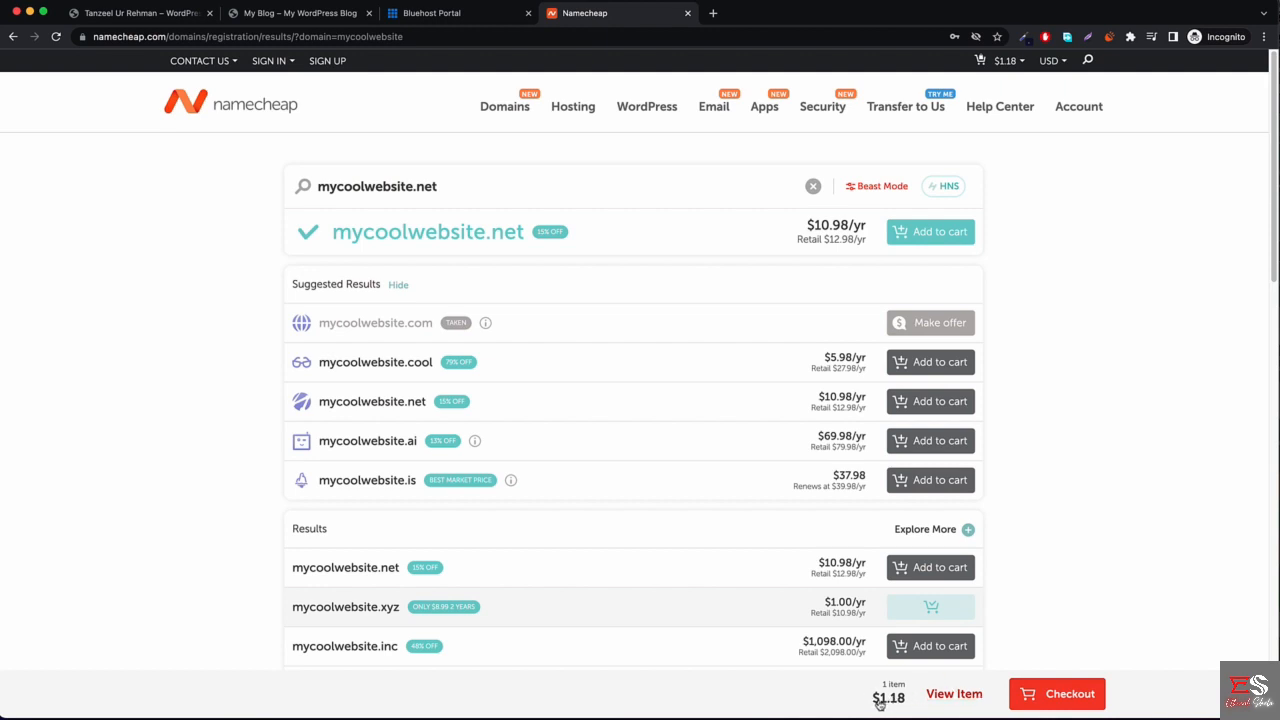
{"action": "left_click", "coordinate": [1040, 700]}
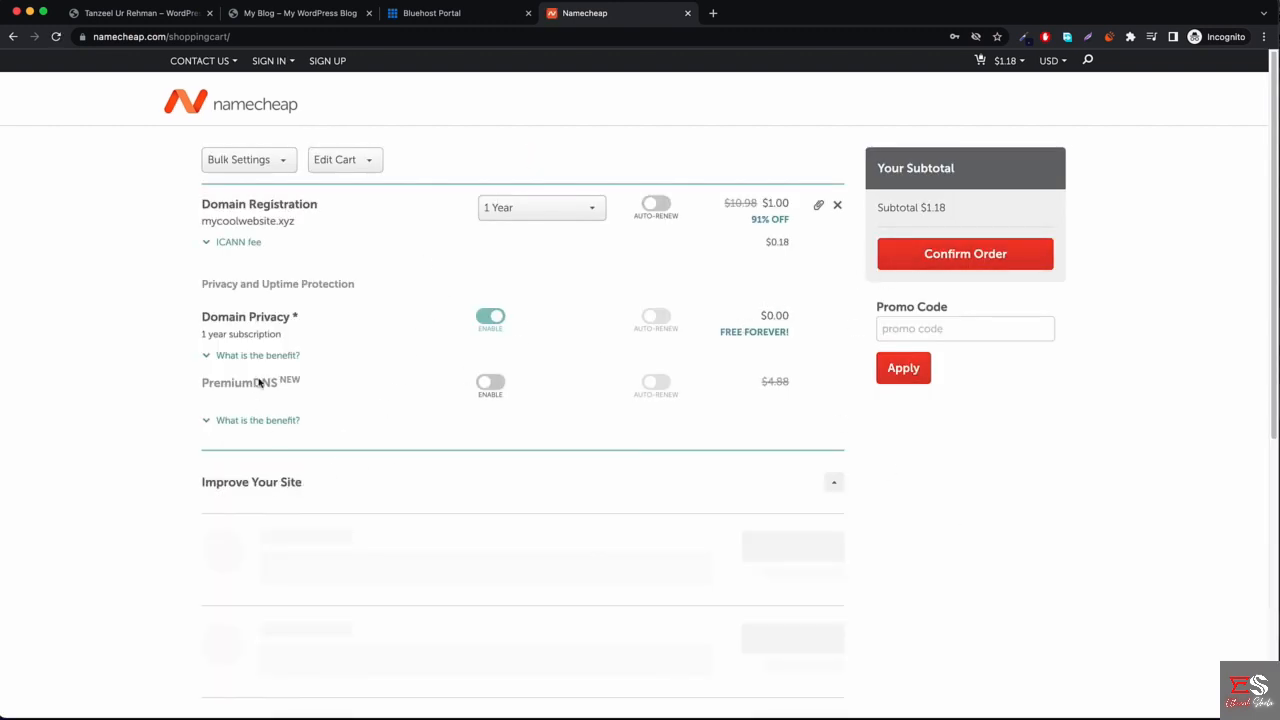
{"action": "scroll", "coordinate": [866, 331], "scroll_direction": "down", "scroll_amount": 4}
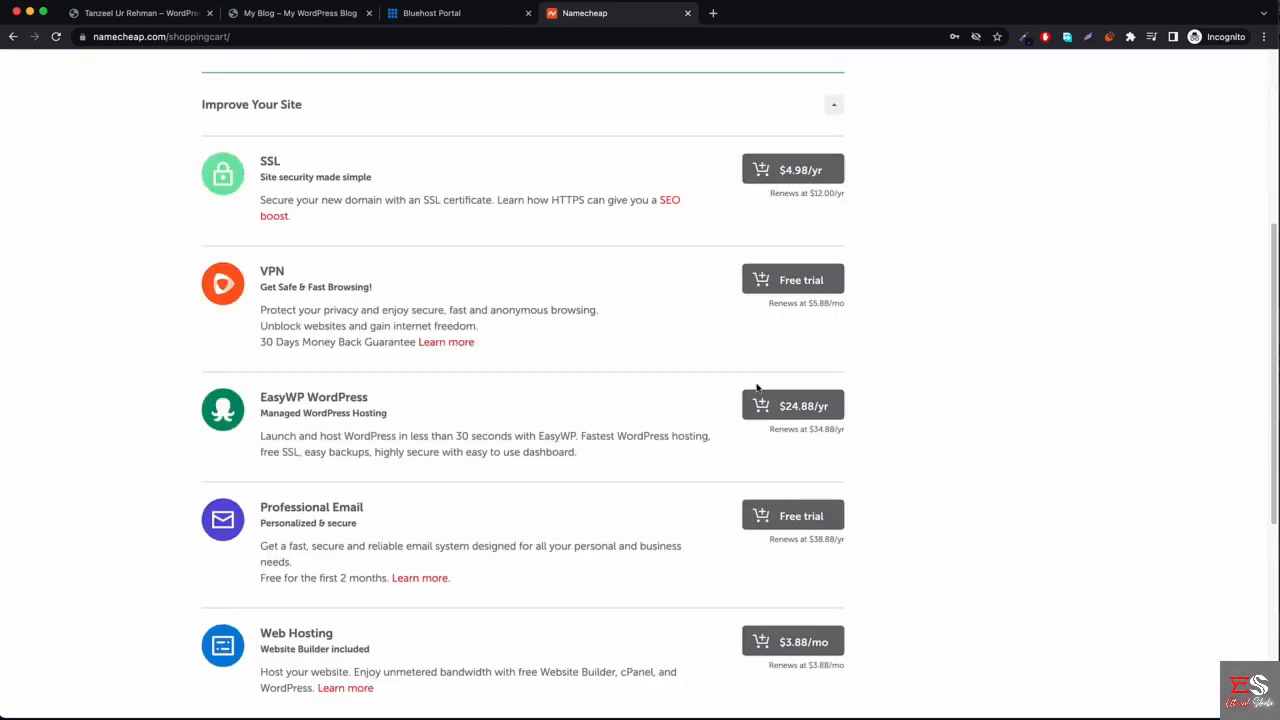
{"action": "scroll", "coordinate": [700, 400], "scroll_direction": "up", "scroll_amount": 3}
{"action": "scroll", "coordinate": [630, 408], "scroll_direction": "up", "scroll_amount": 3}
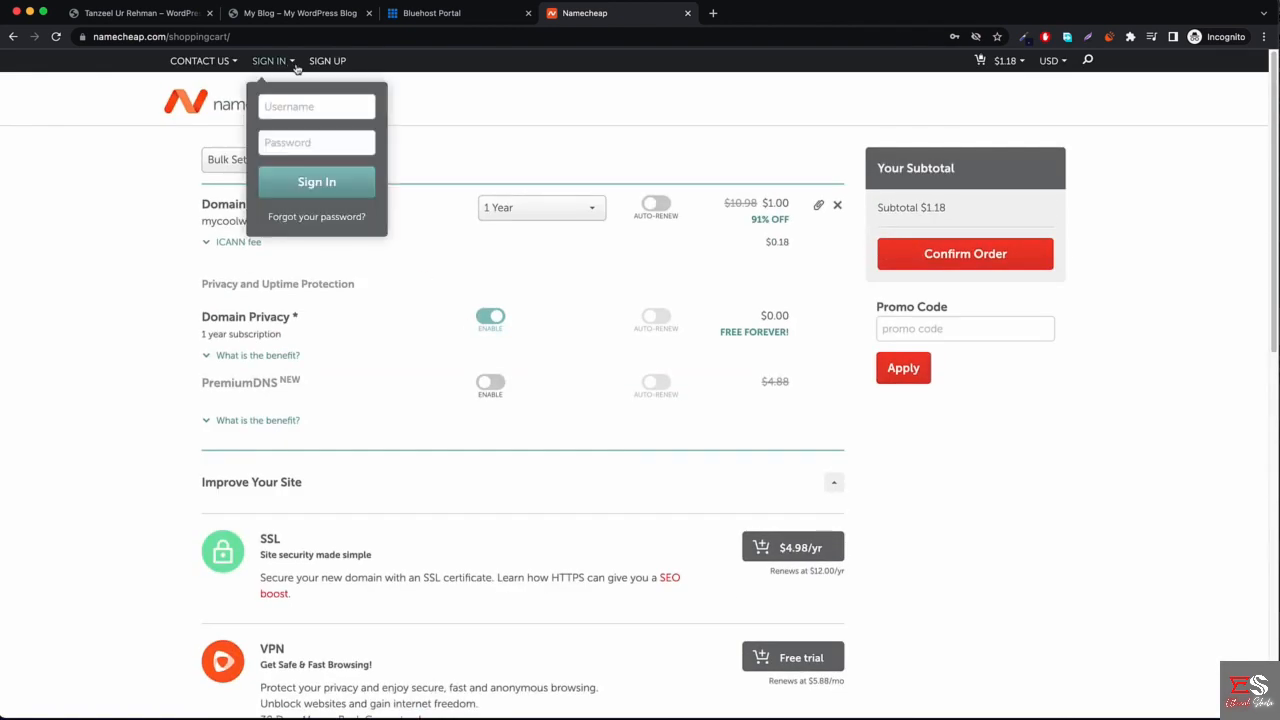
Sign in to Namecheap with the saved login and submit the emailed verification code.
{"action": "left_click", "coordinate": [288, 104]}
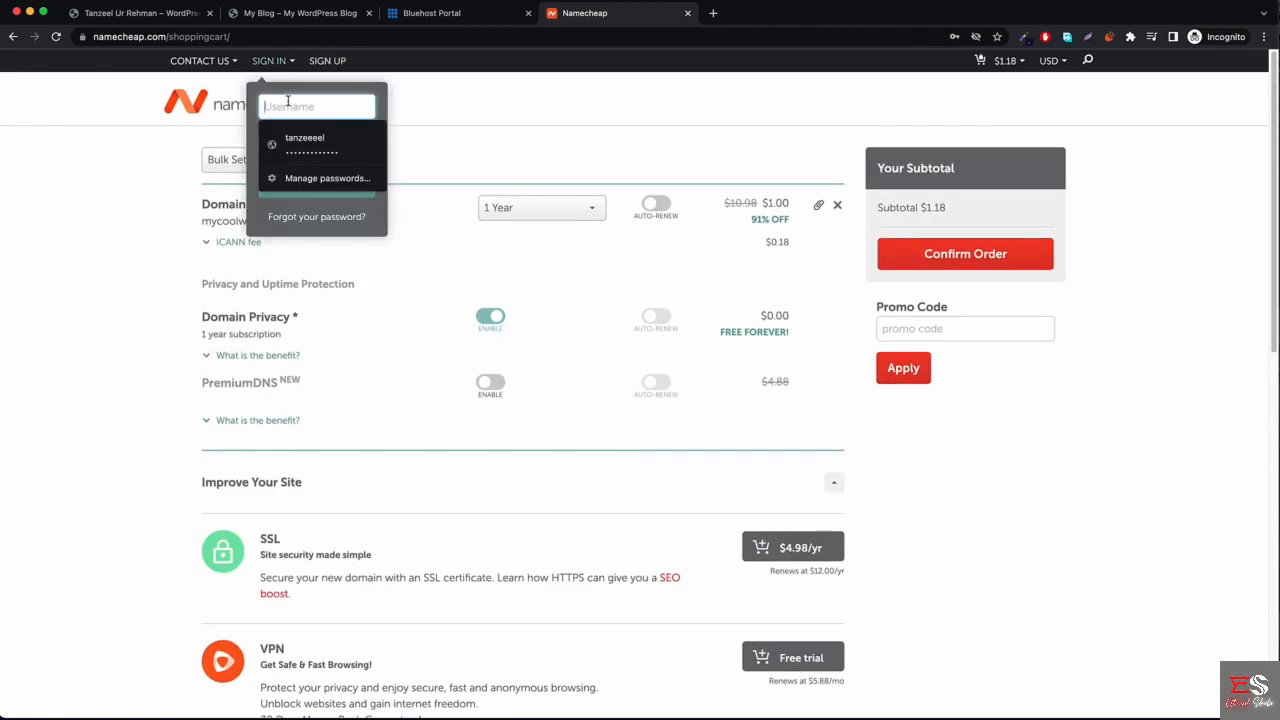
{"action": "left_click", "coordinate": [298, 146]}
{"action": "left_click", "coordinate": [310, 195]}
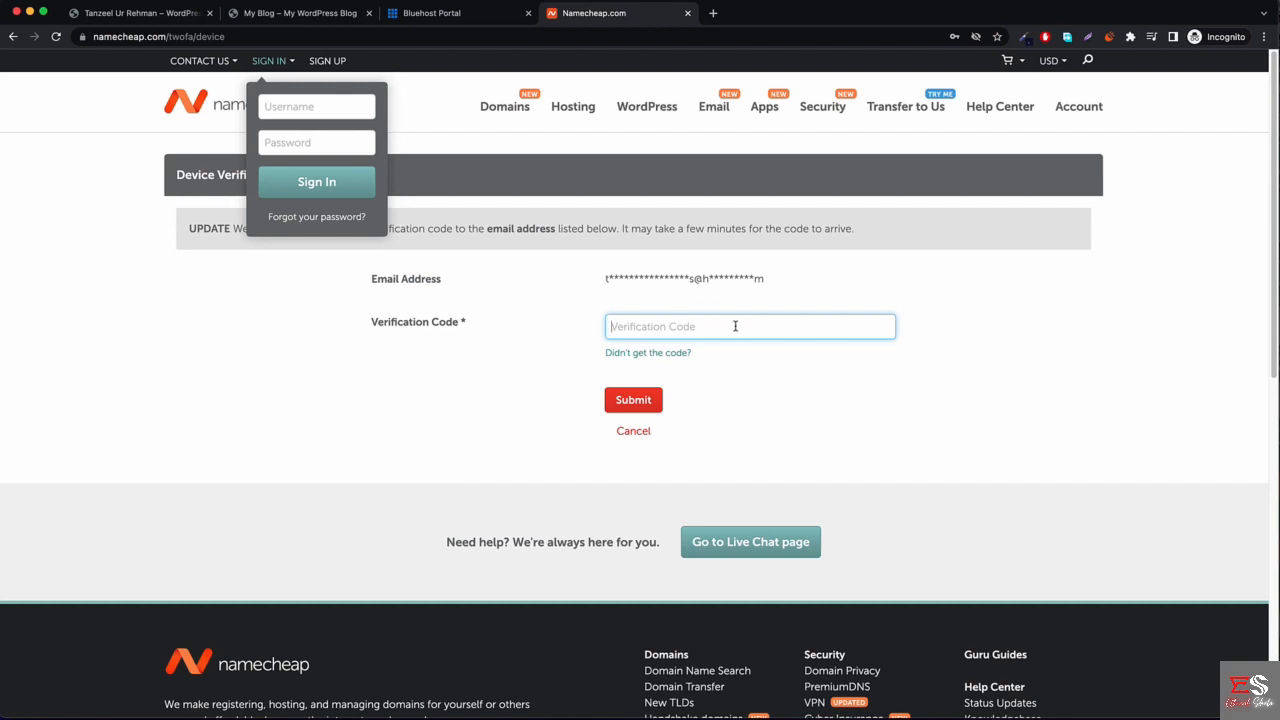
{"action": "key", "text": "super+v"}
{"action": "left_click", "coordinate": [632, 400]}
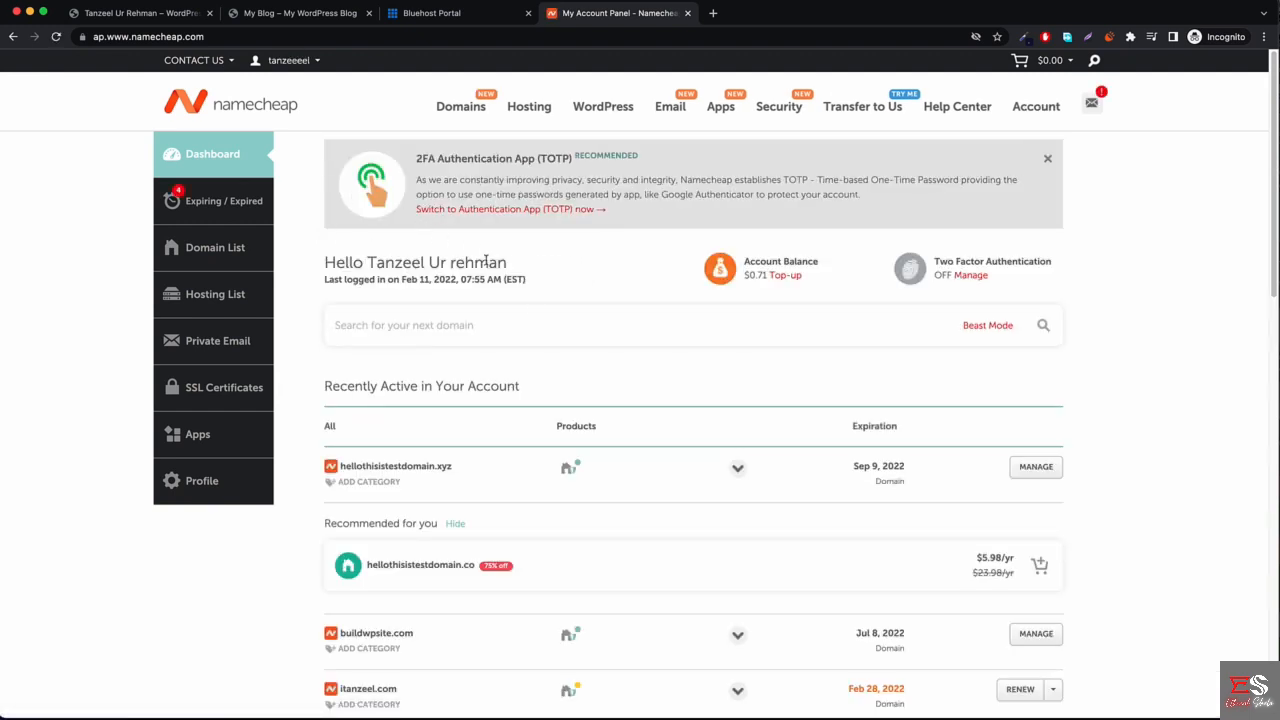
Open the shopping cart and confirm the $1.18 order for mycoolwebsite.xyz.
{"action": "mouse_move", "coordinate": [462, 108]}
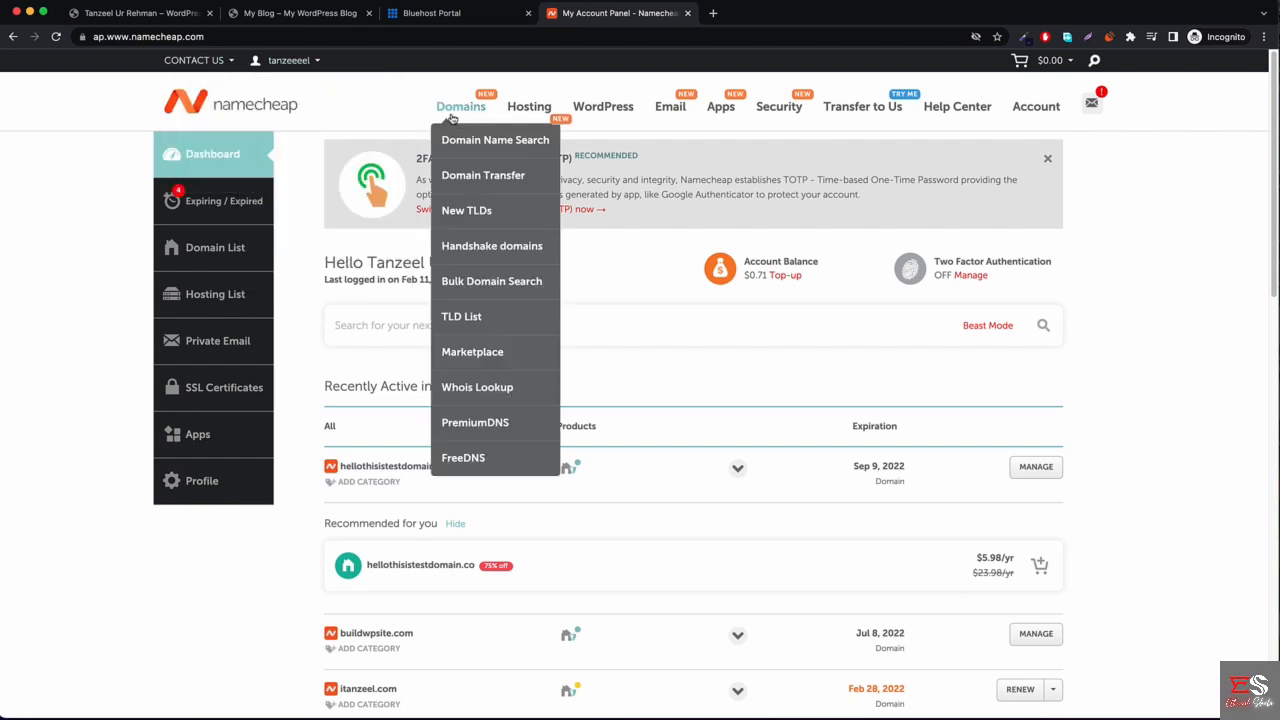
{"action": "left_click", "coordinate": [485, 143]}
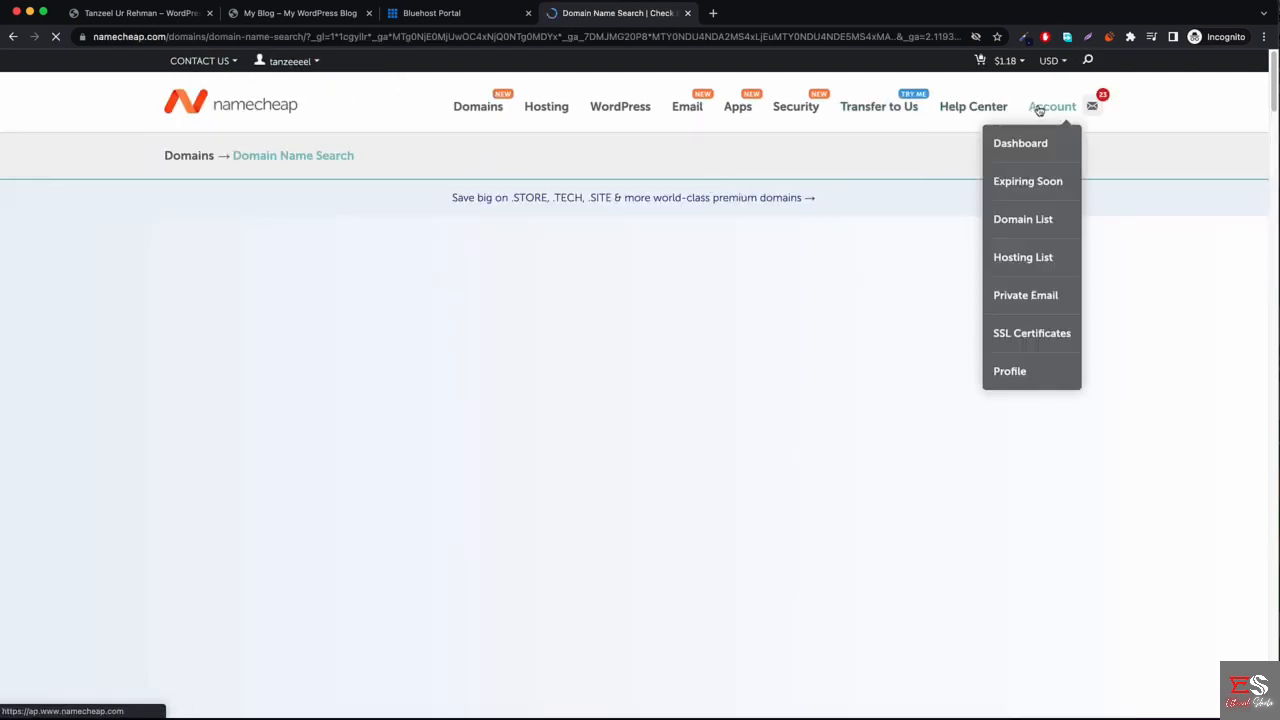
{"action": "mouse_move", "coordinate": [1005, 60]}
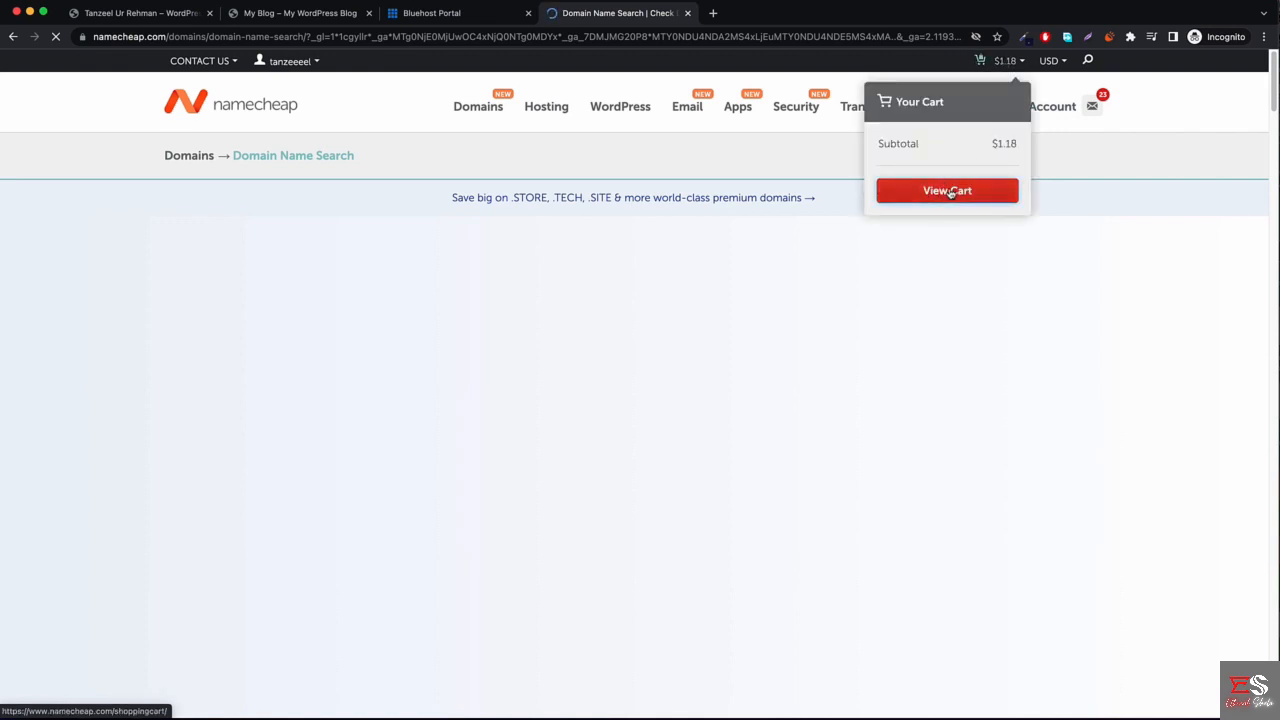
{"action": "left_click", "coordinate": [950, 192]}
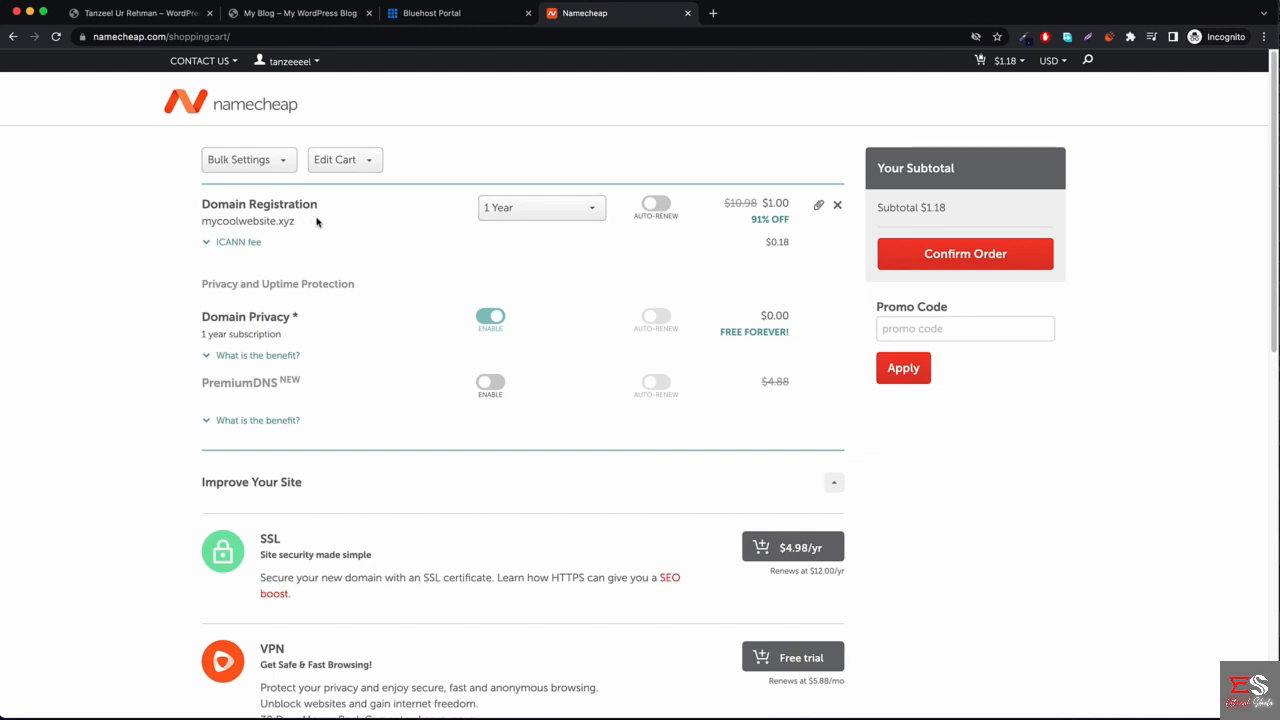
{"action": "scroll", "coordinate": [482, 402], "scroll_direction": "down", "scroll_amount": 8}
{"action": "scroll", "coordinate": [484, 404], "scroll_direction": "up", "scroll_amount": 8}
{"action": "left_click", "coordinate": [962, 260]}
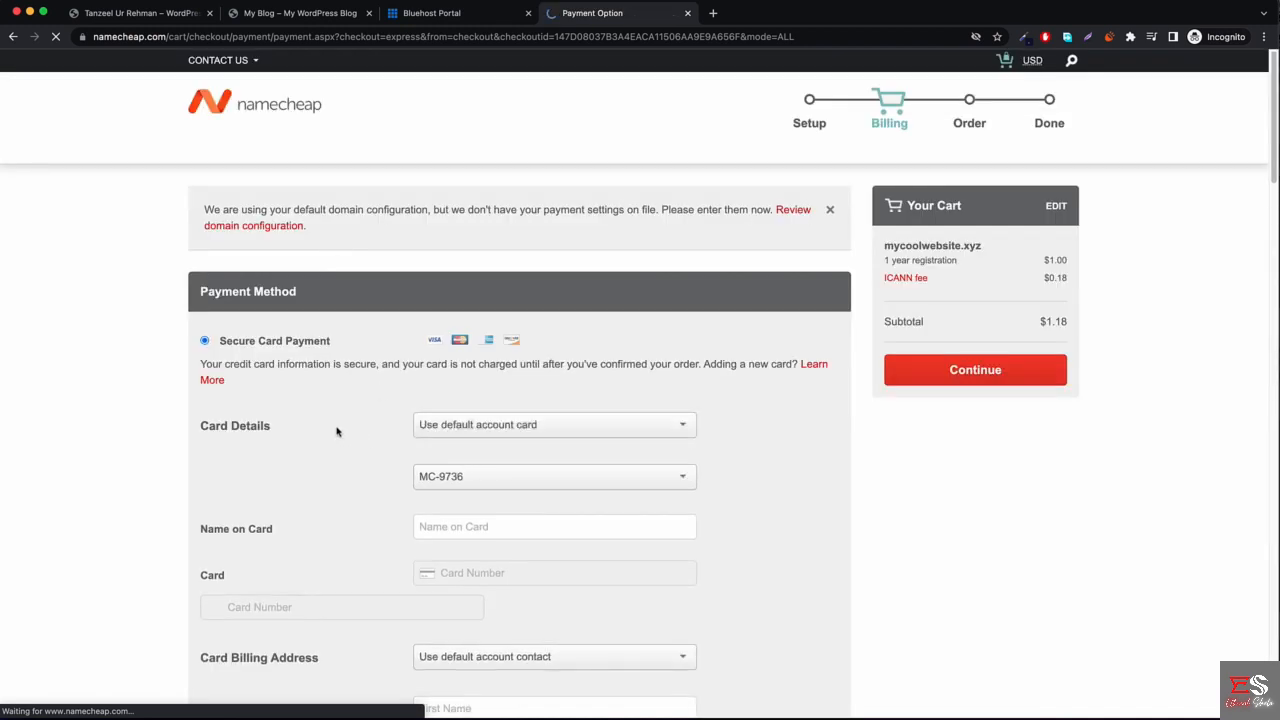
Choose 'Add new card' for payment and continue to the $1.18 order review.
{"action": "scroll", "coordinate": [297, 384], "scroll_direction": "down", "scroll_amount": 2}
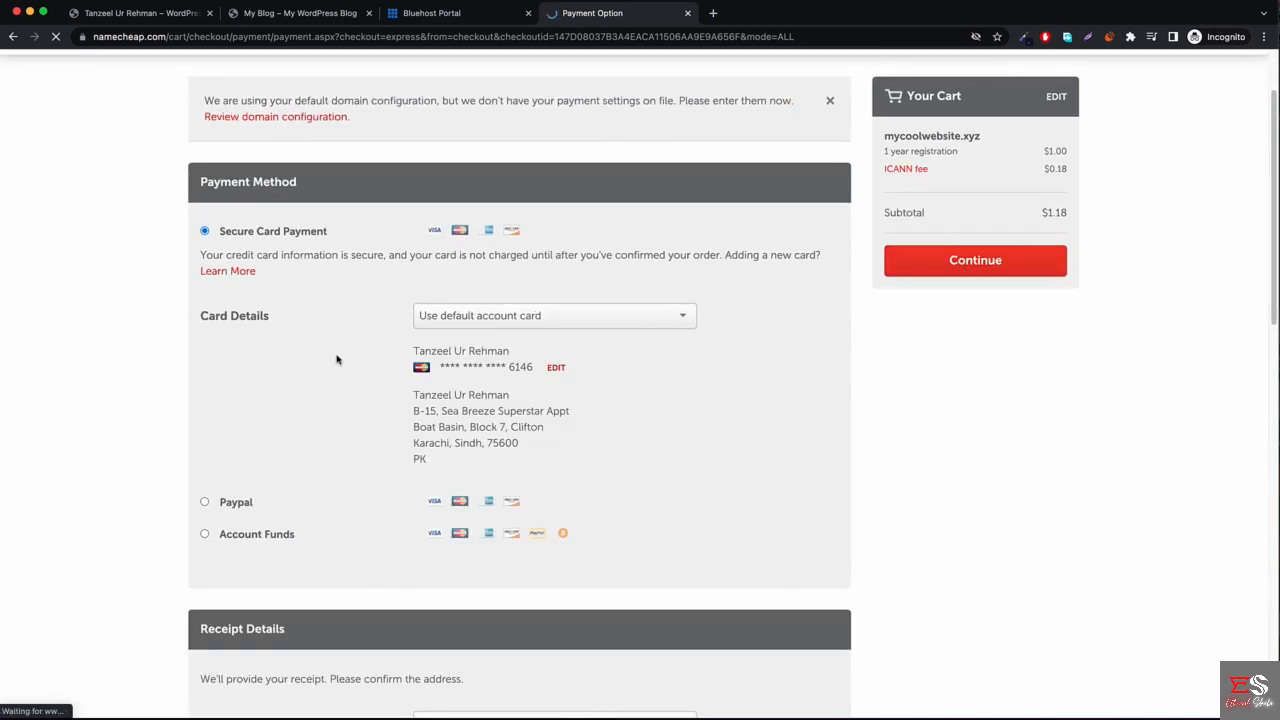
{"action": "scroll", "coordinate": [277, 377], "scroll_direction": "down", "scroll_amount": 10}
{"action": "scroll", "coordinate": [298, 402], "scroll_direction": "up", "scroll_amount": 12}
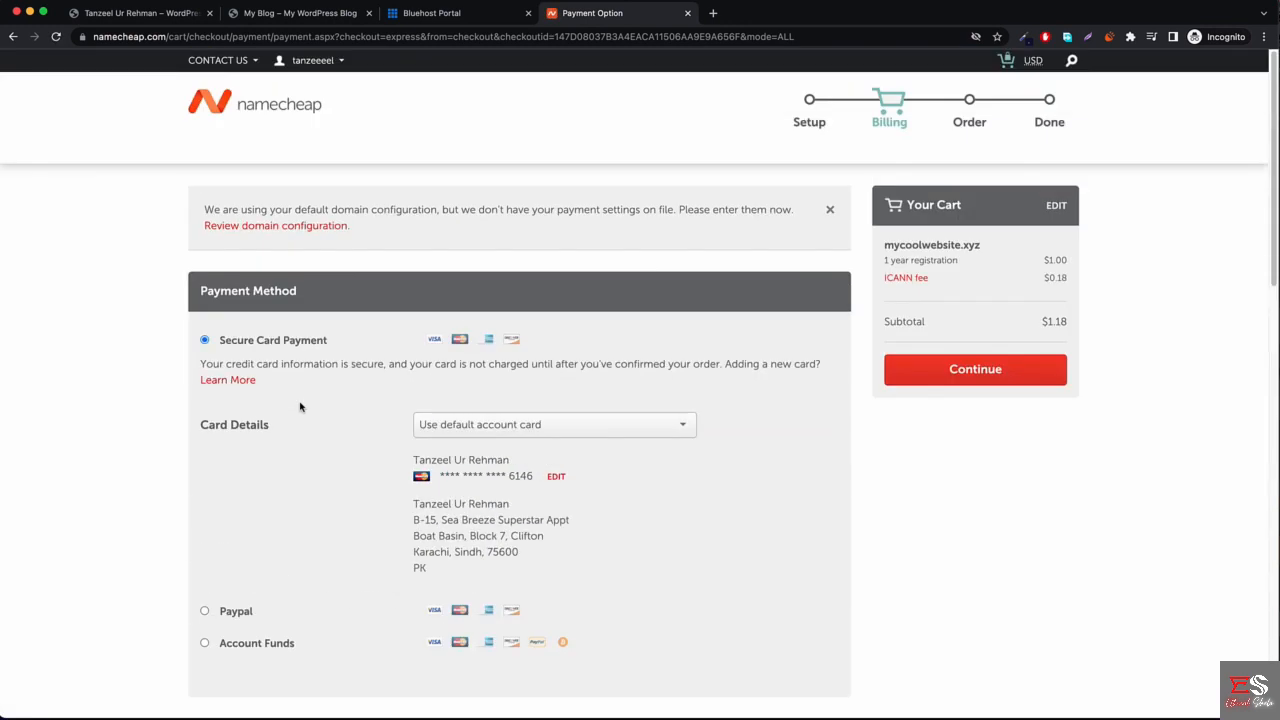
{"action": "left_click", "coordinate": [531, 427]}
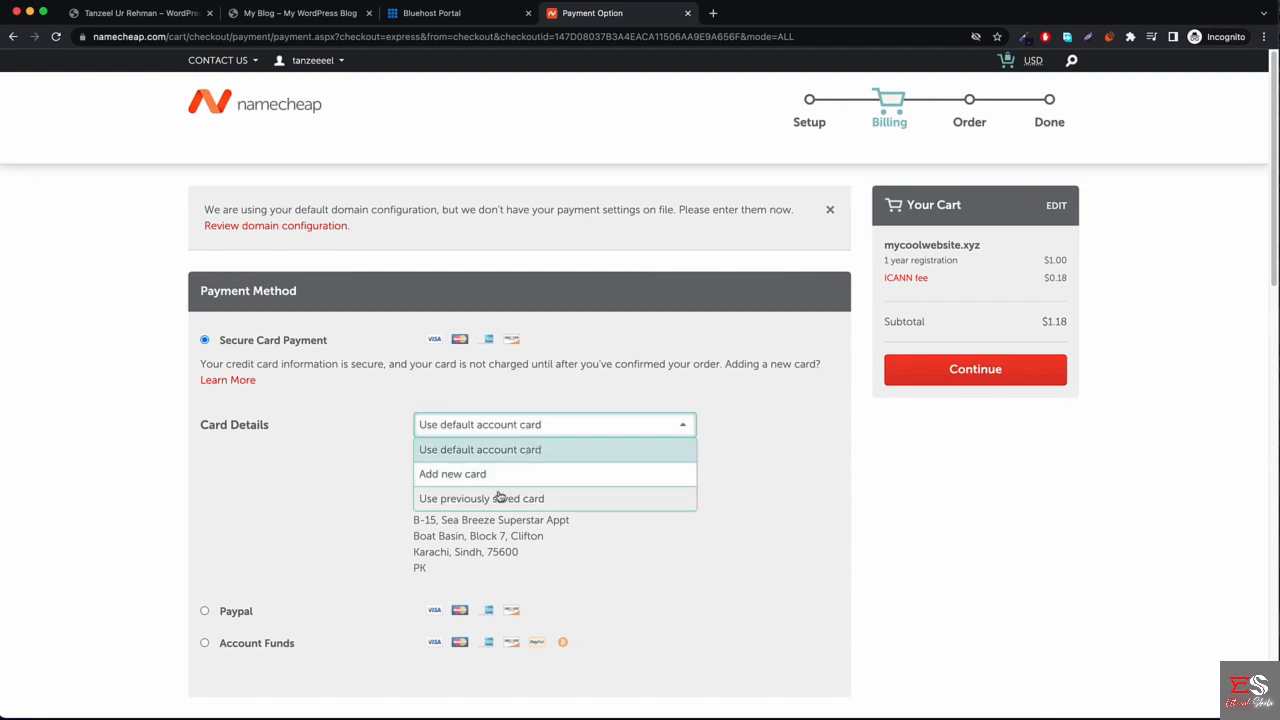
{"action": "left_click", "coordinate": [490, 475]}
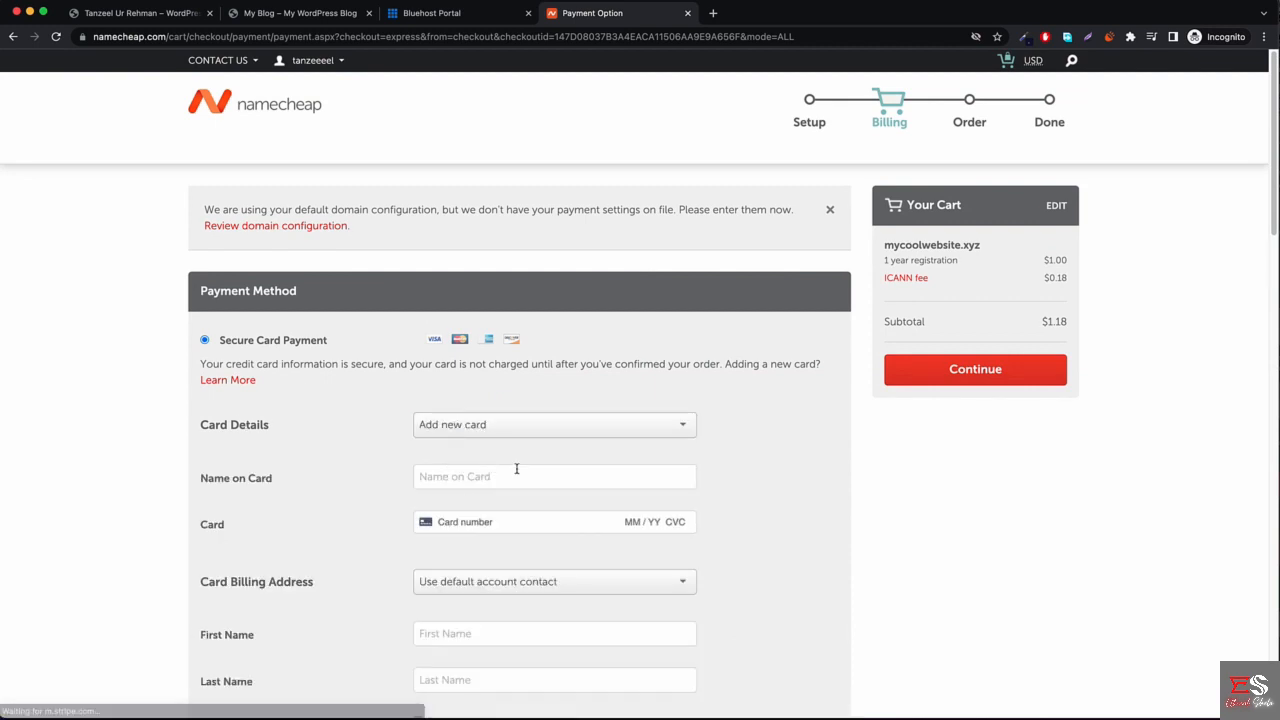
{"action": "scroll", "coordinate": [514, 471], "scroll_direction": "down", "scroll_amount": 2}
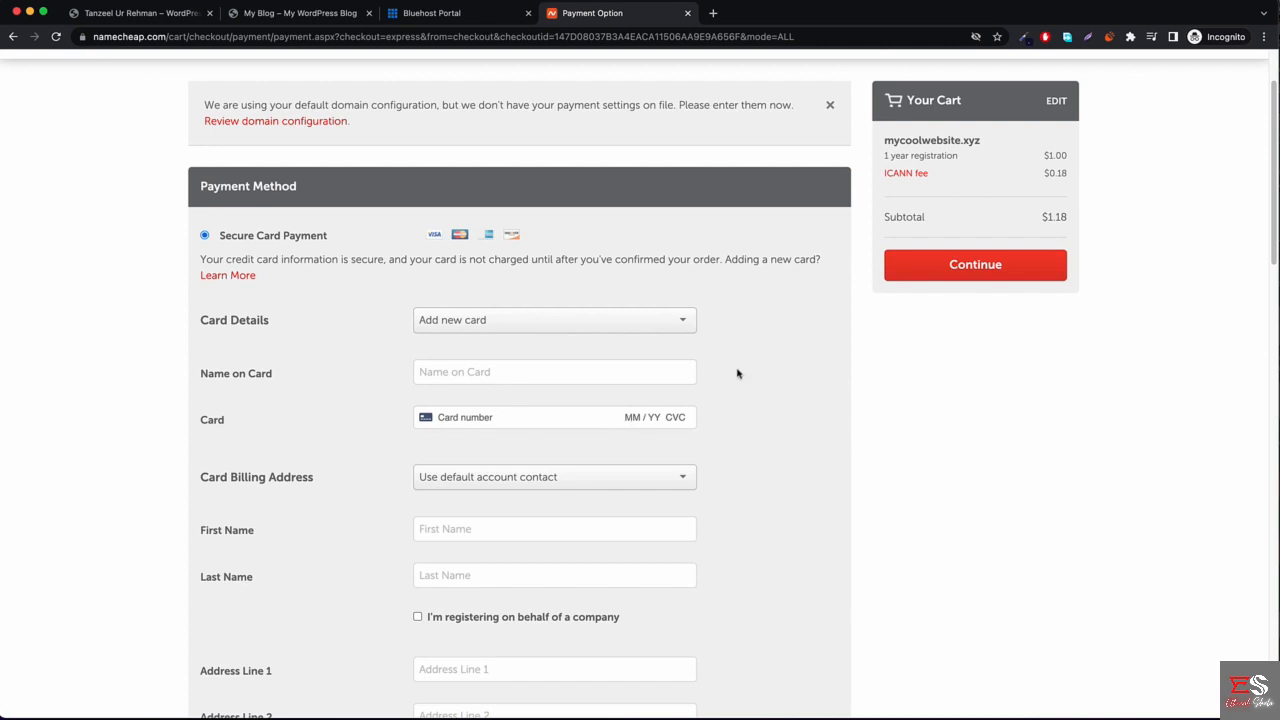
{"action": "scroll", "coordinate": [490, 390], "scroll_direction": "down", "scroll_amount": 10}
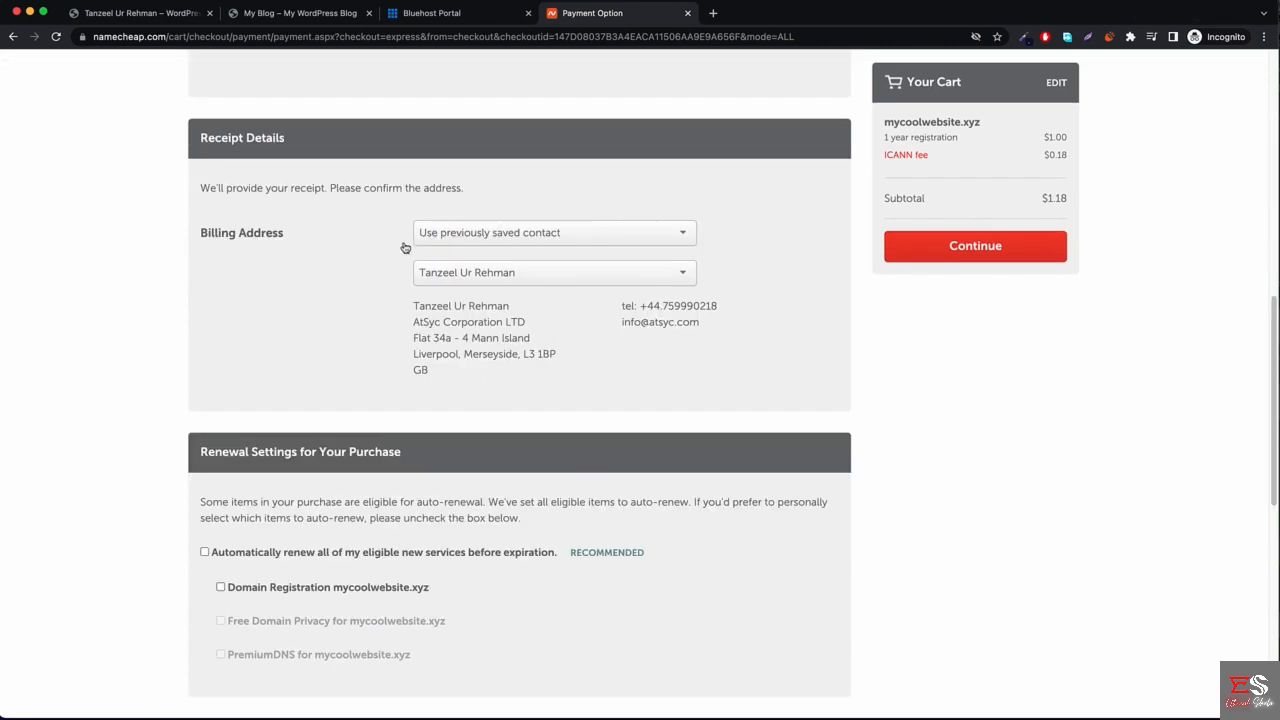
{"action": "scroll", "coordinate": [368, 305], "scroll_direction": "up", "scroll_amount": 3}
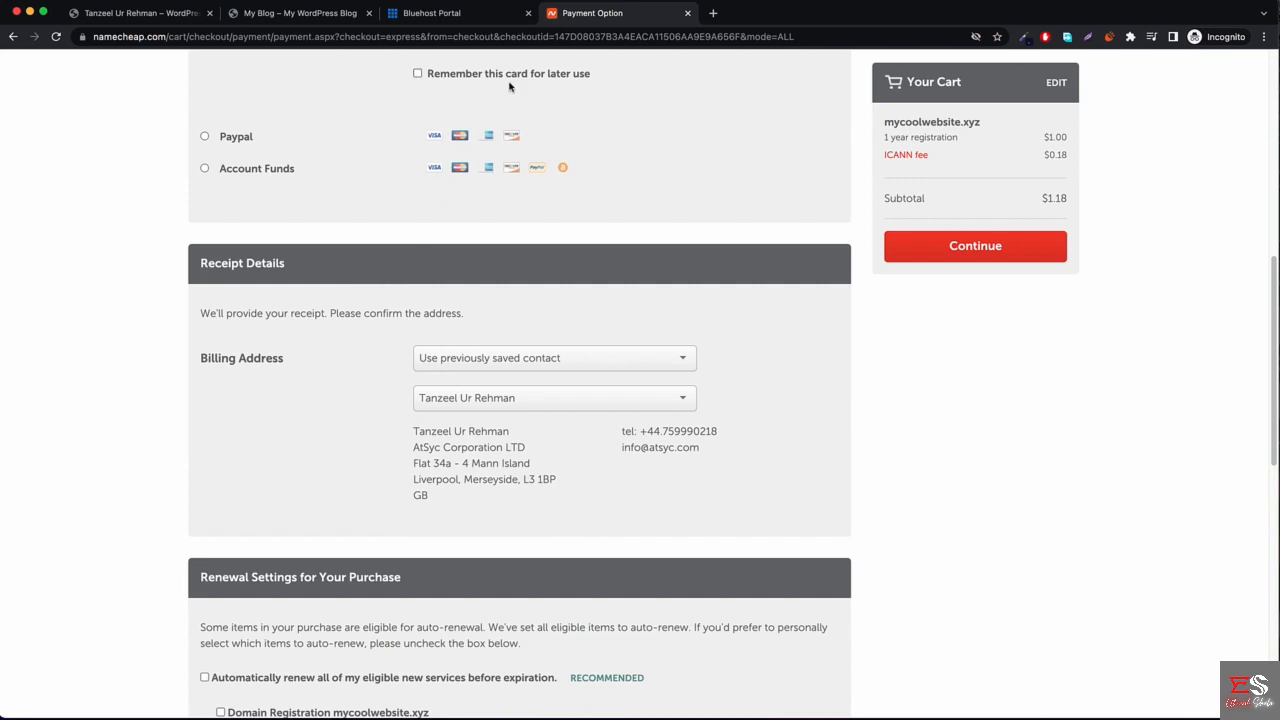
{"action": "scroll", "coordinate": [408, 406], "scroll_direction": "down", "scroll_amount": 1}
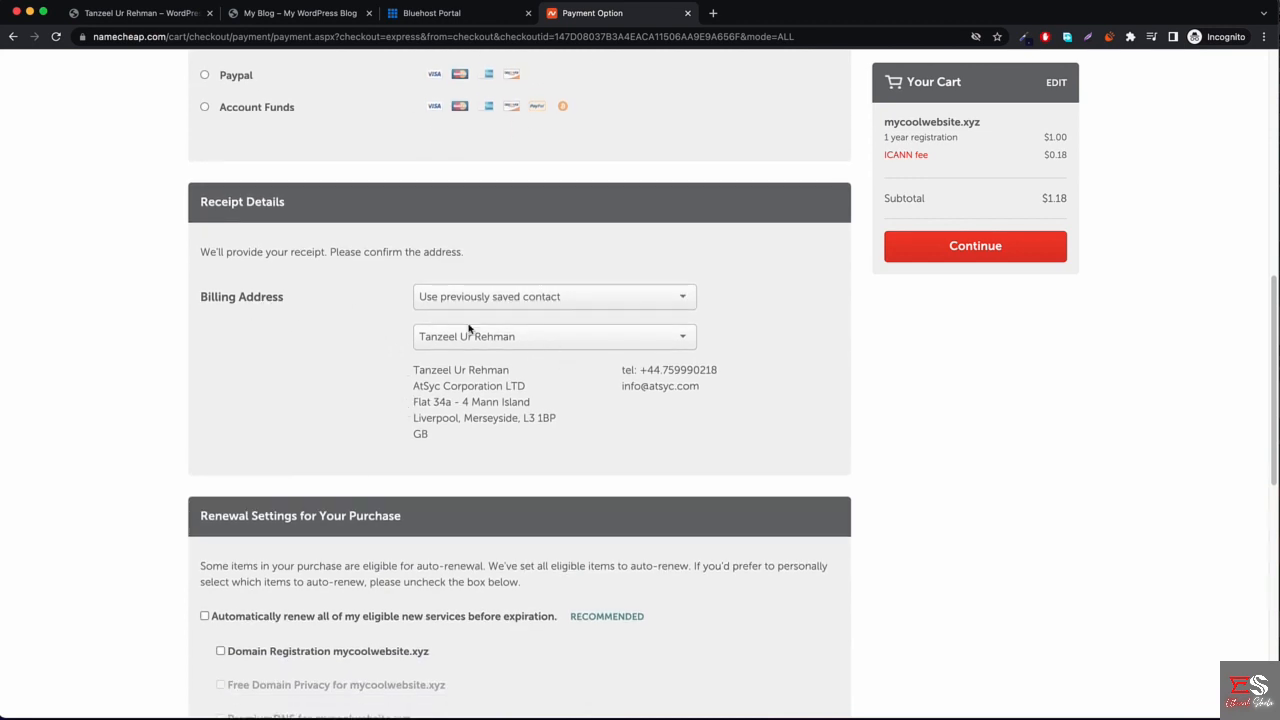
{"action": "scroll", "coordinate": [427, 337], "scroll_direction": "down", "scroll_amount": 1}
{"action": "scroll", "coordinate": [372, 385], "scroll_direction": "down", "scroll_amount": 4}
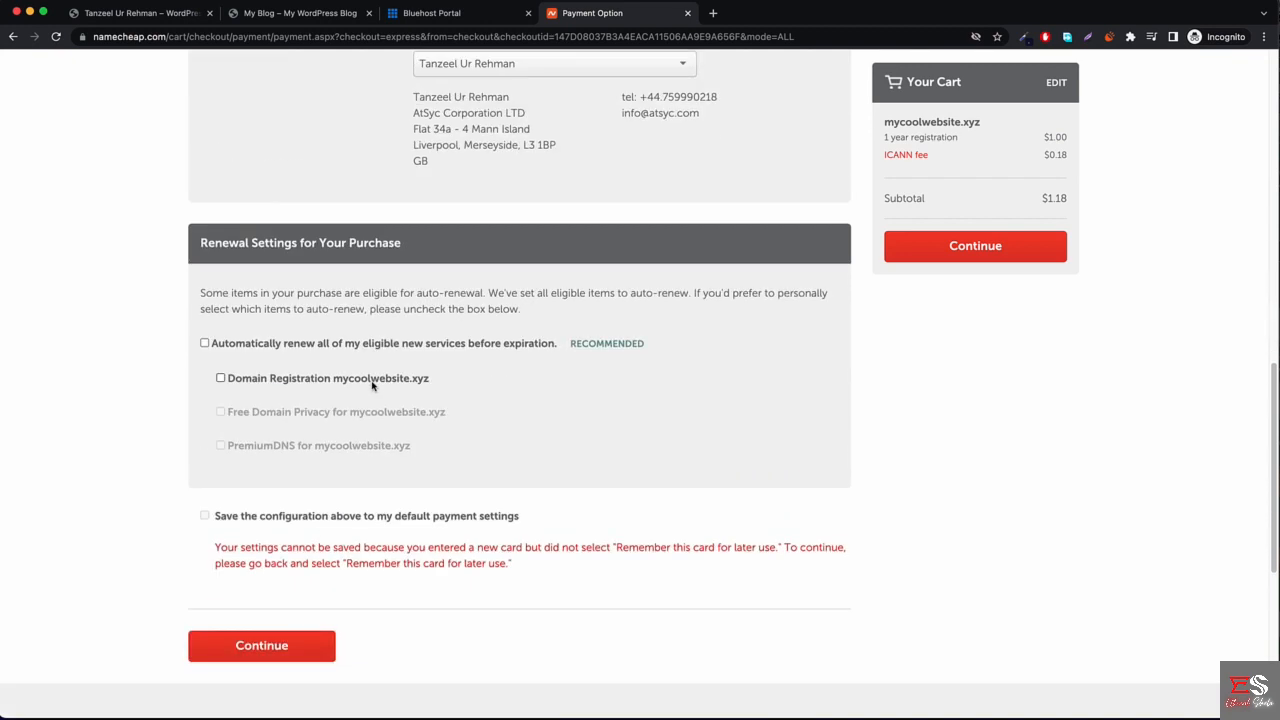
{"action": "left_click", "coordinate": [263, 648]}
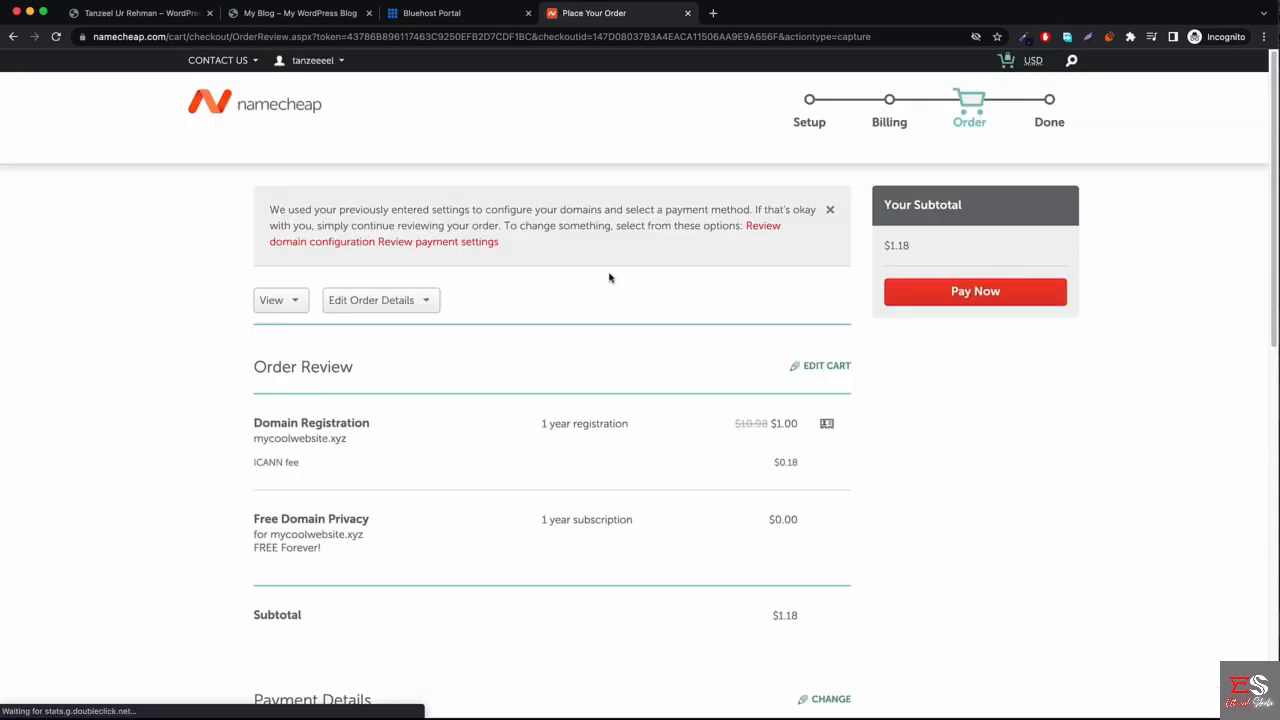
Pay the $1.18 order, completing the mycoolwebsite.xyz registration.
{"action": "left_click", "coordinate": [975, 291]}
{"action": "scroll", "coordinate": [438, 375], "scroll_direction": "down", "scroll_amount": 3}
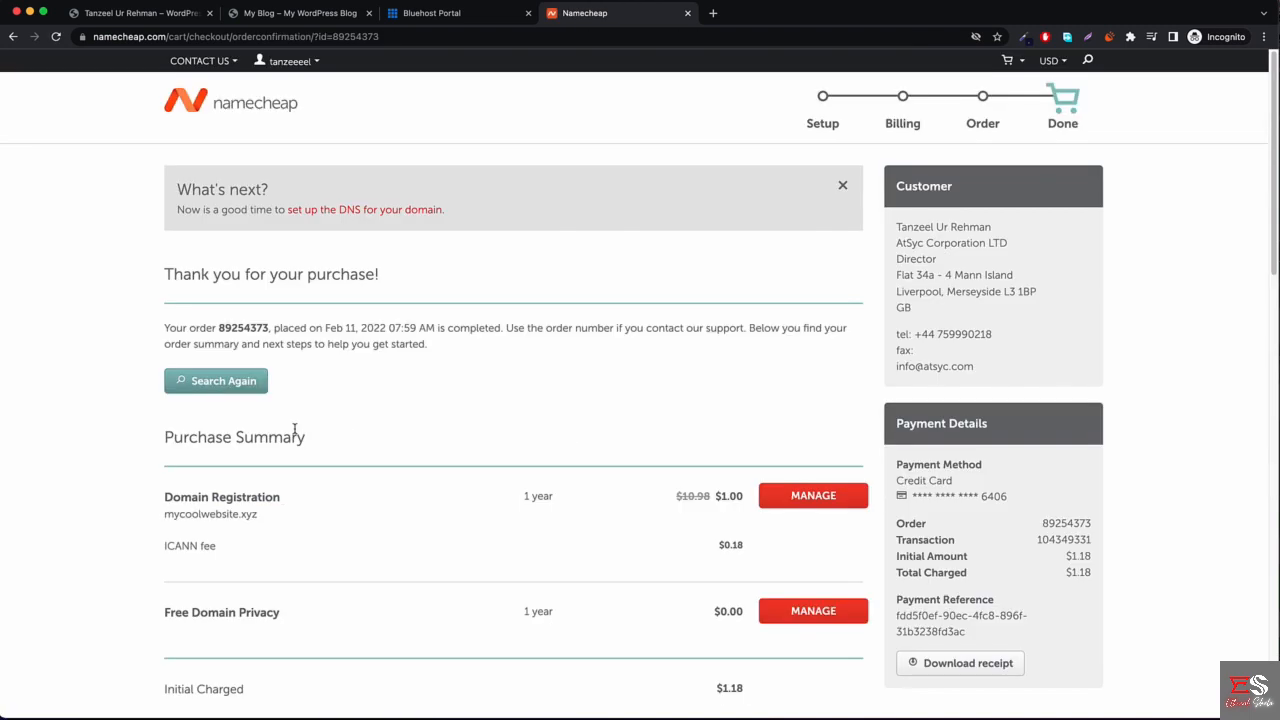
{"action": "scroll", "coordinate": [463, 403], "scroll_direction": "down", "scroll_amount": 4}
{"action": "scroll", "coordinate": [500, 403], "scroll_direction": "up", "scroll_amount": 4}
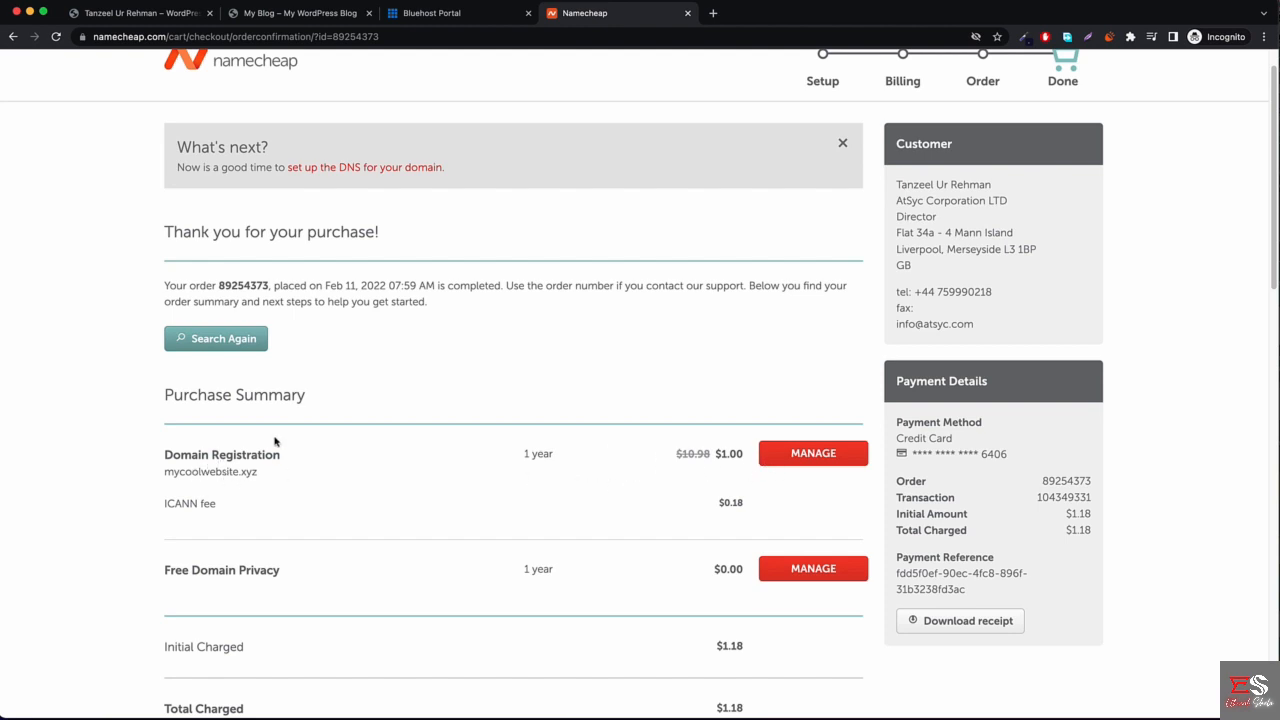
Copy the domain name mycoolwebsite.xyz from the confirmation and return to Bluehost.
{"action": "triple_click", "coordinate": [217, 473]}
{"action": "key", "text": "super+c"}
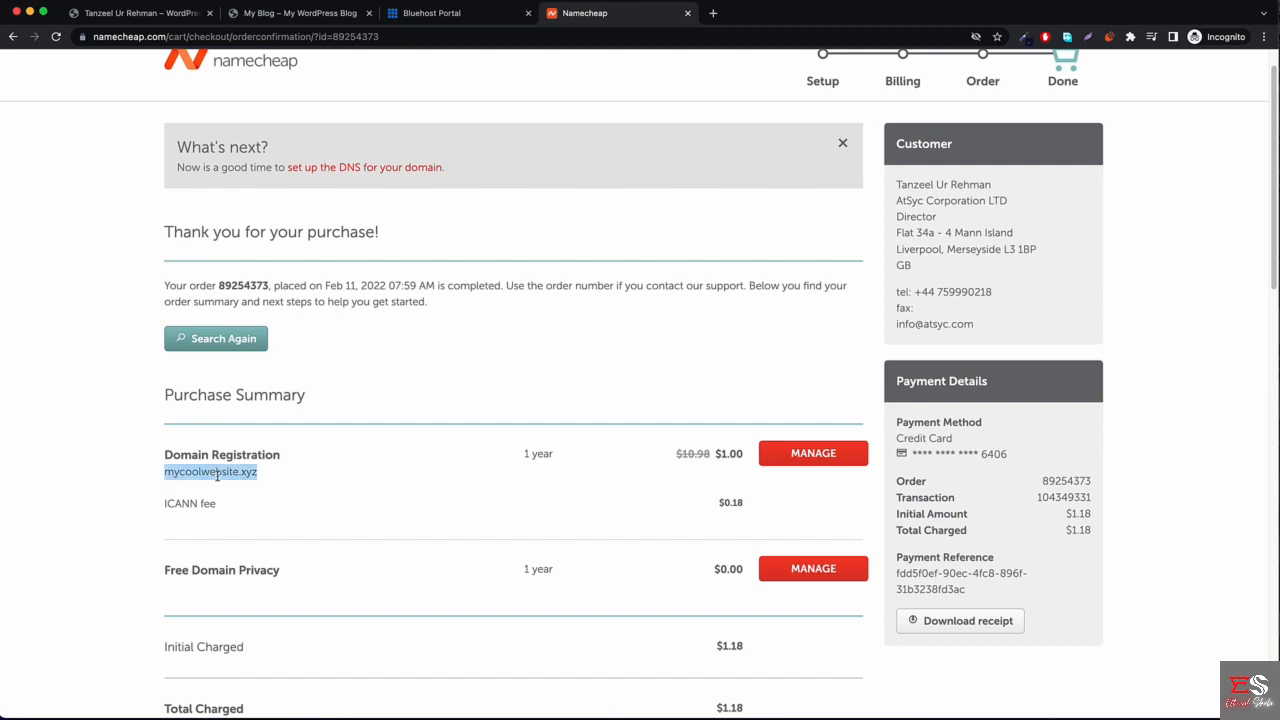
{"action": "left_click", "coordinate": [292, 493]}
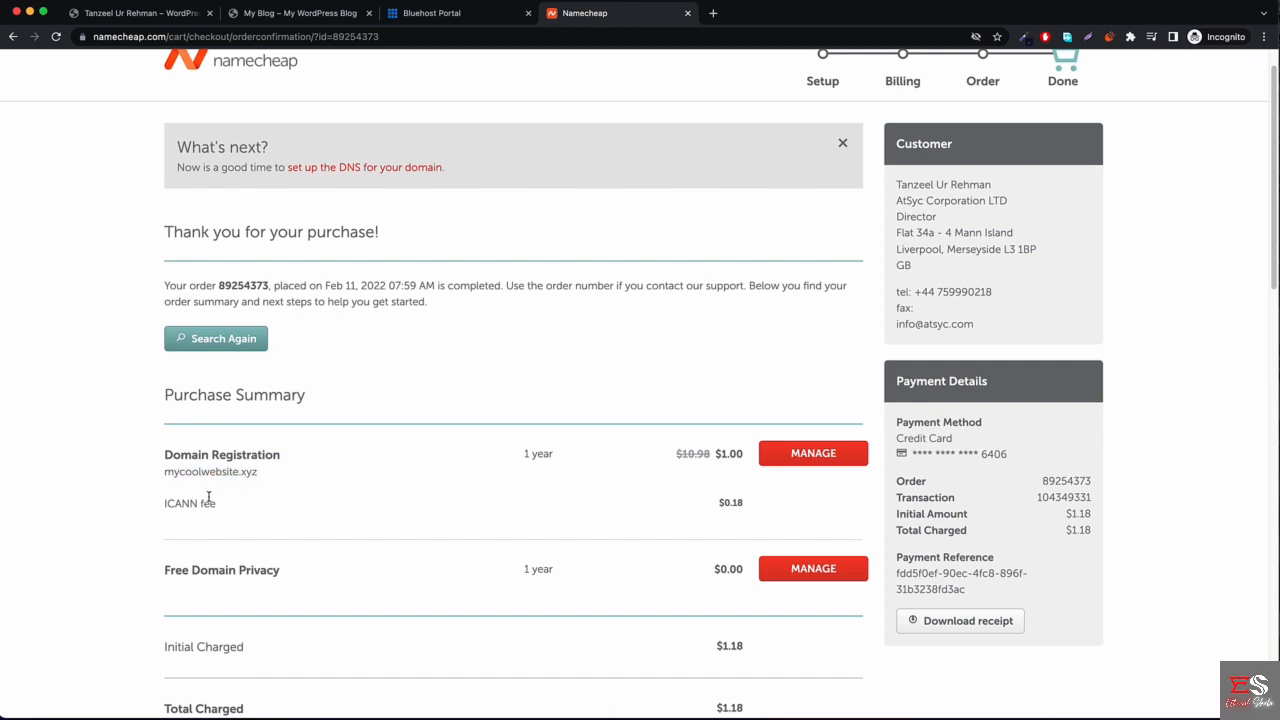
{"action": "left_click", "coordinate": [441, 14]}
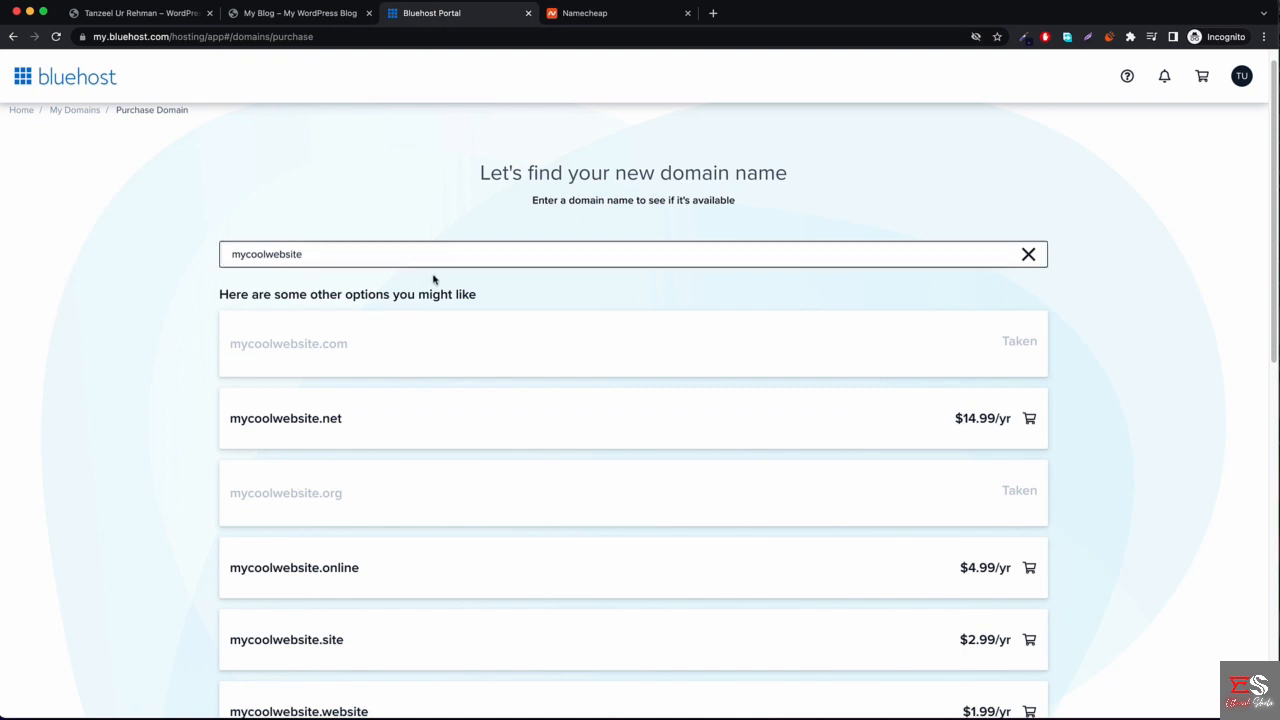
Go from My Domains to Bluehost's Assign Domain page.
{"action": "left_click", "coordinate": [58, 113]}
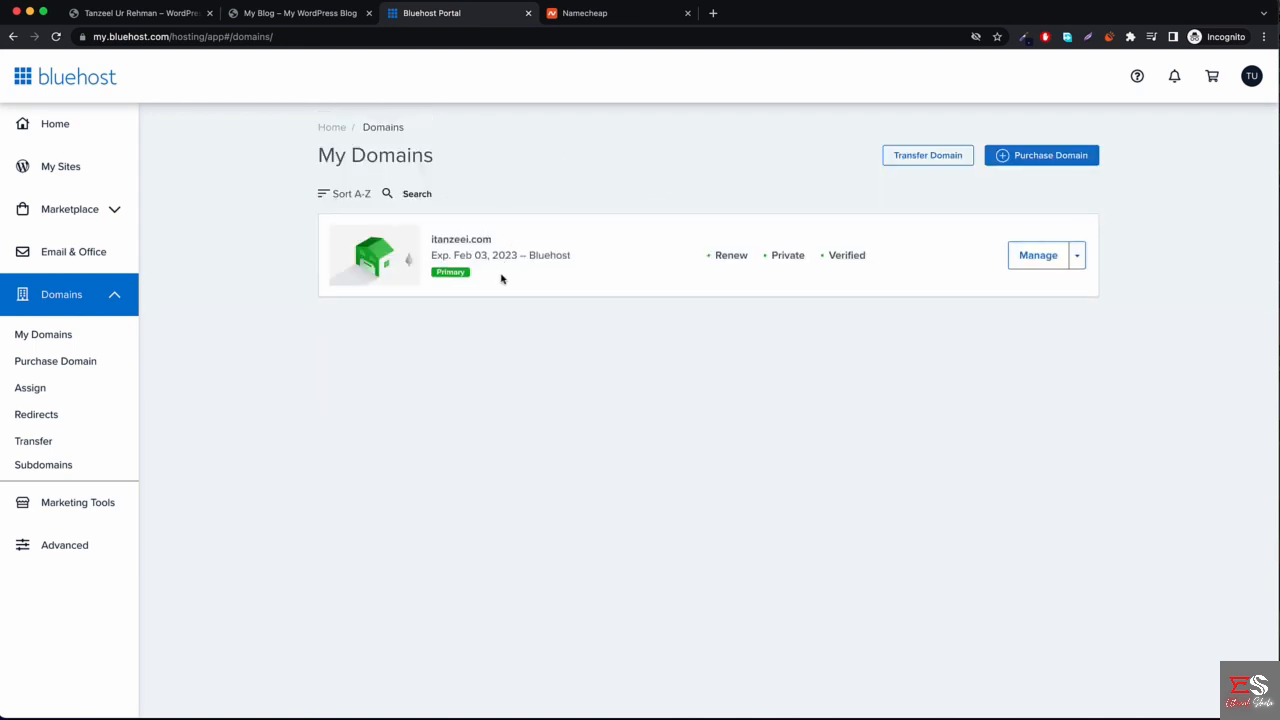
{"action": "left_click", "coordinate": [29, 389]}
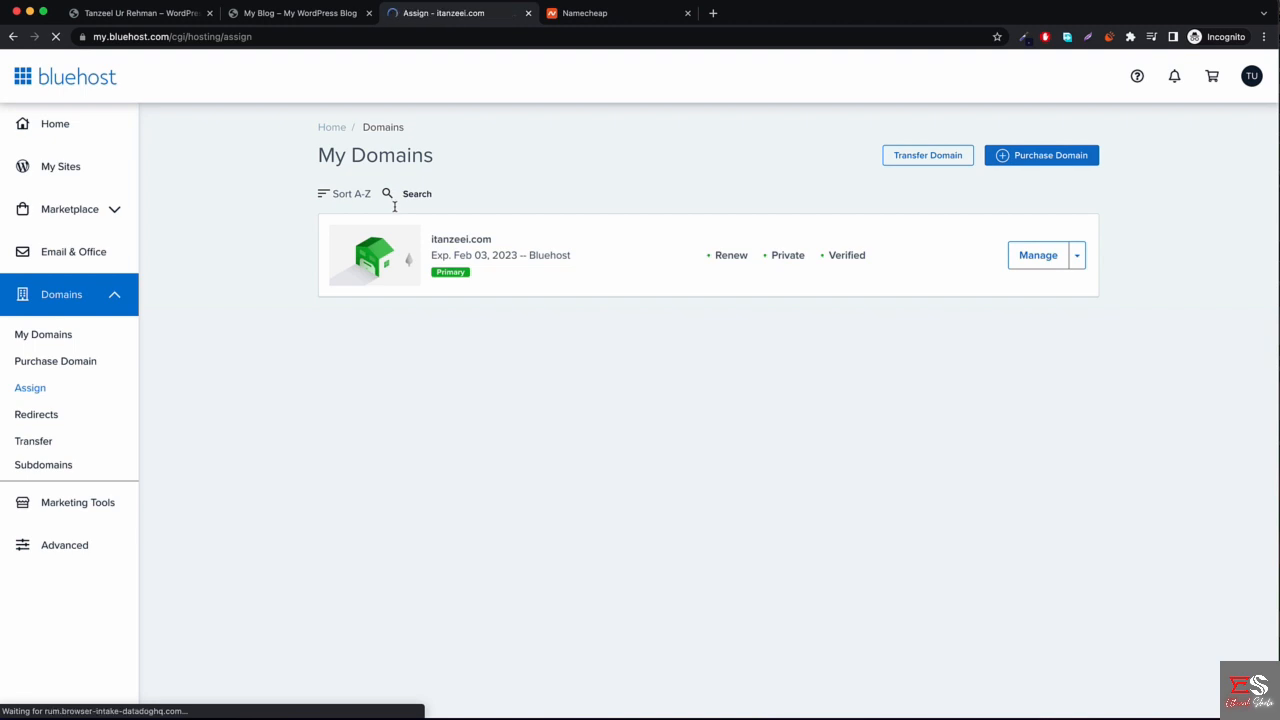
{"action": "left_click", "coordinate": [584, 20]}
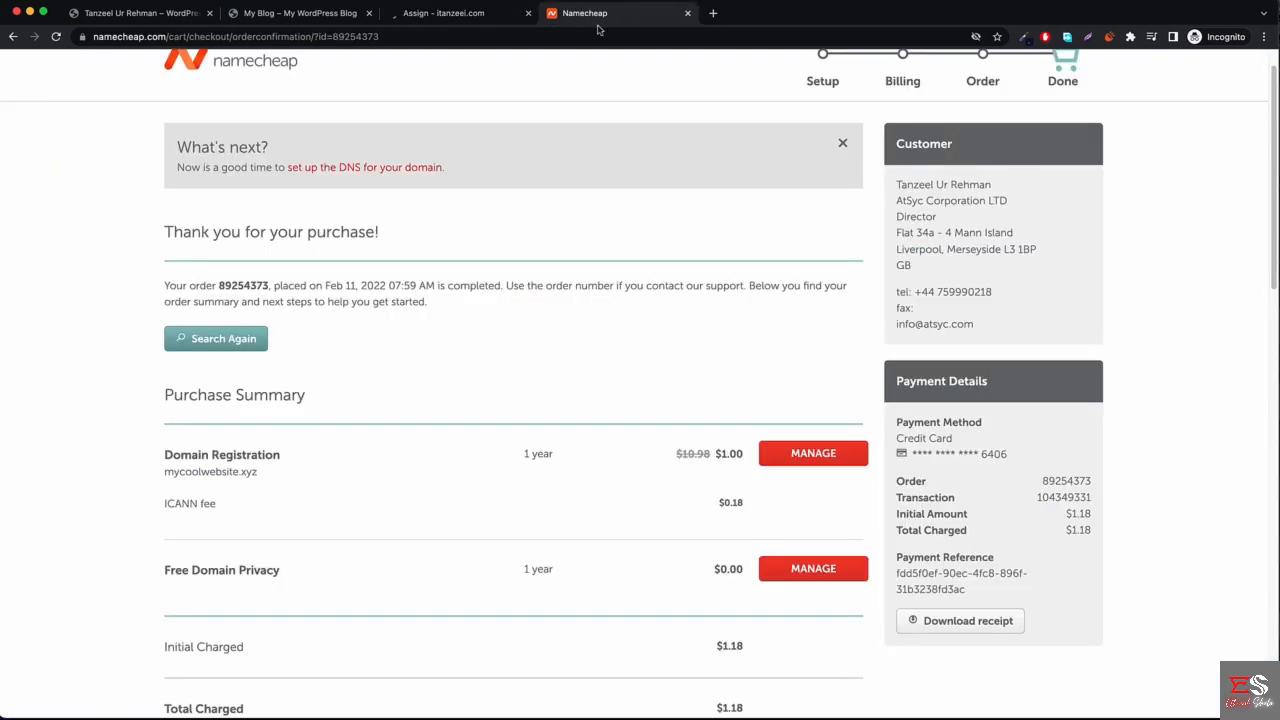
{"action": "left_click", "coordinate": [459, 19]}
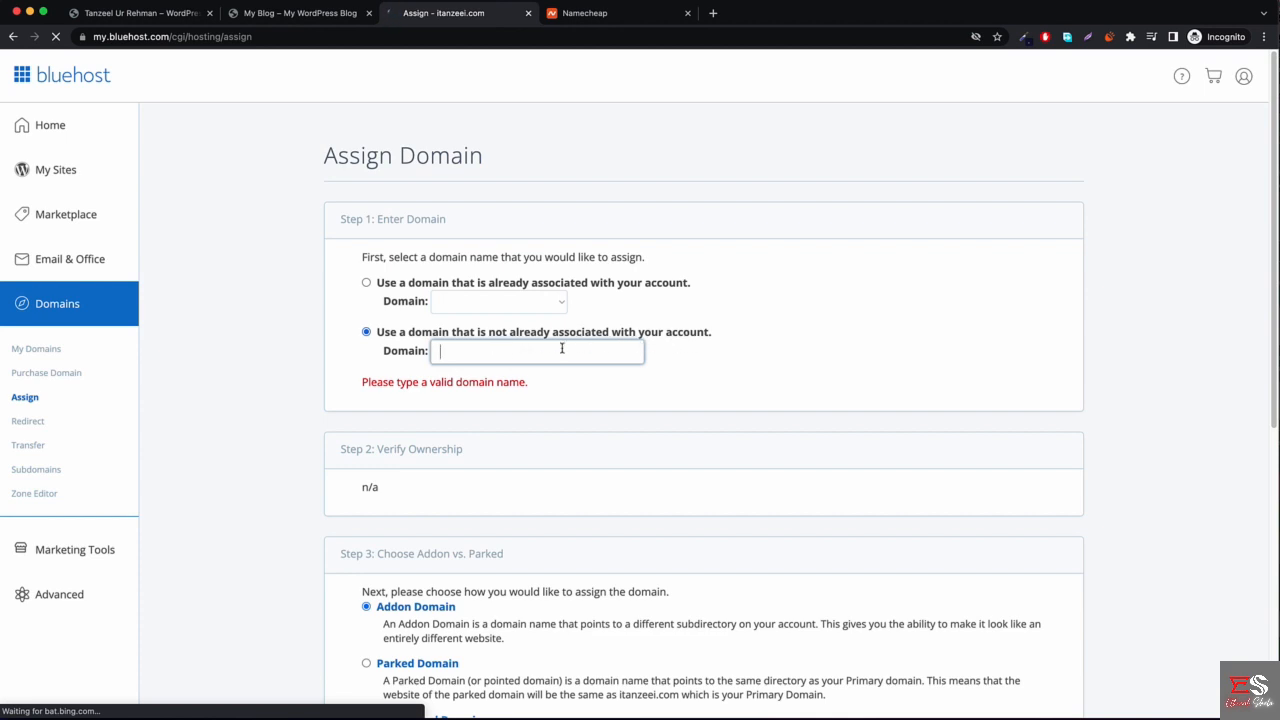
Paste mycoolwebsite.xyz as the domain to assign; Bluehost detects no nameservers via DNS.
{"action": "key", "text": "super+v"}
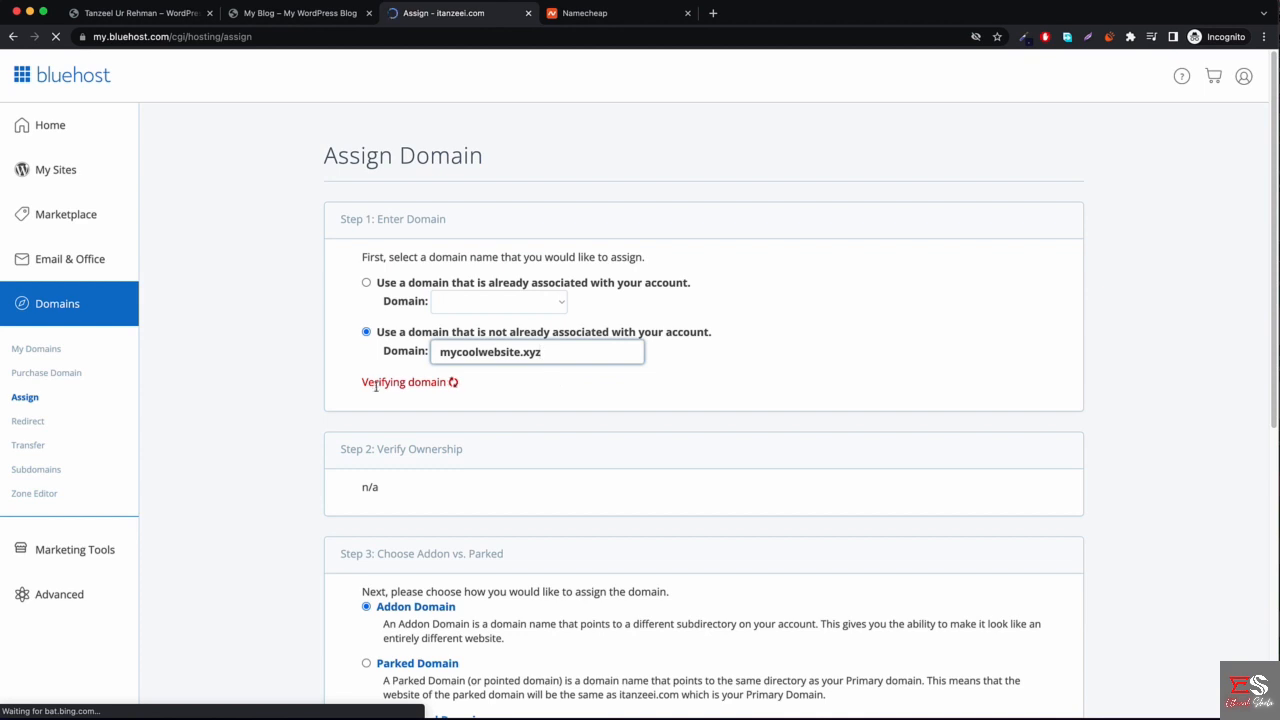
{"action": "scroll", "coordinate": [441, 388], "scroll_direction": "down", "scroll_amount": 2}
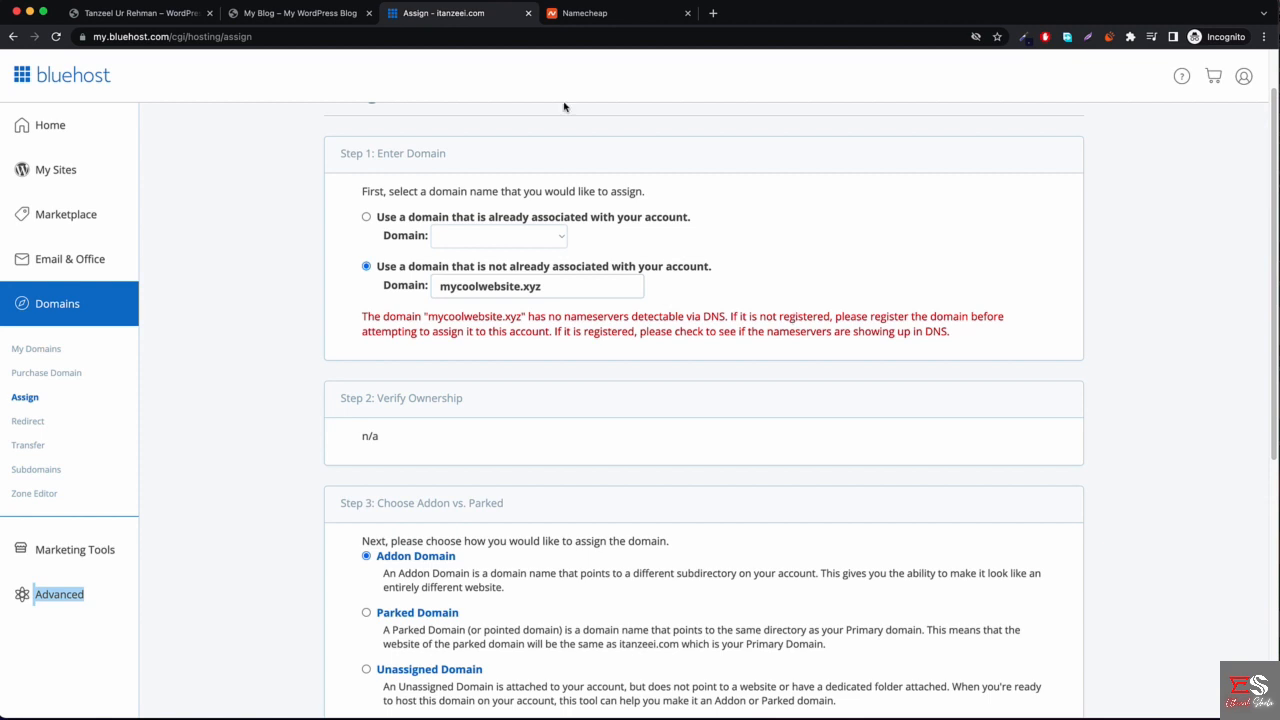
{"action": "left_click", "coordinate": [611, 22]}
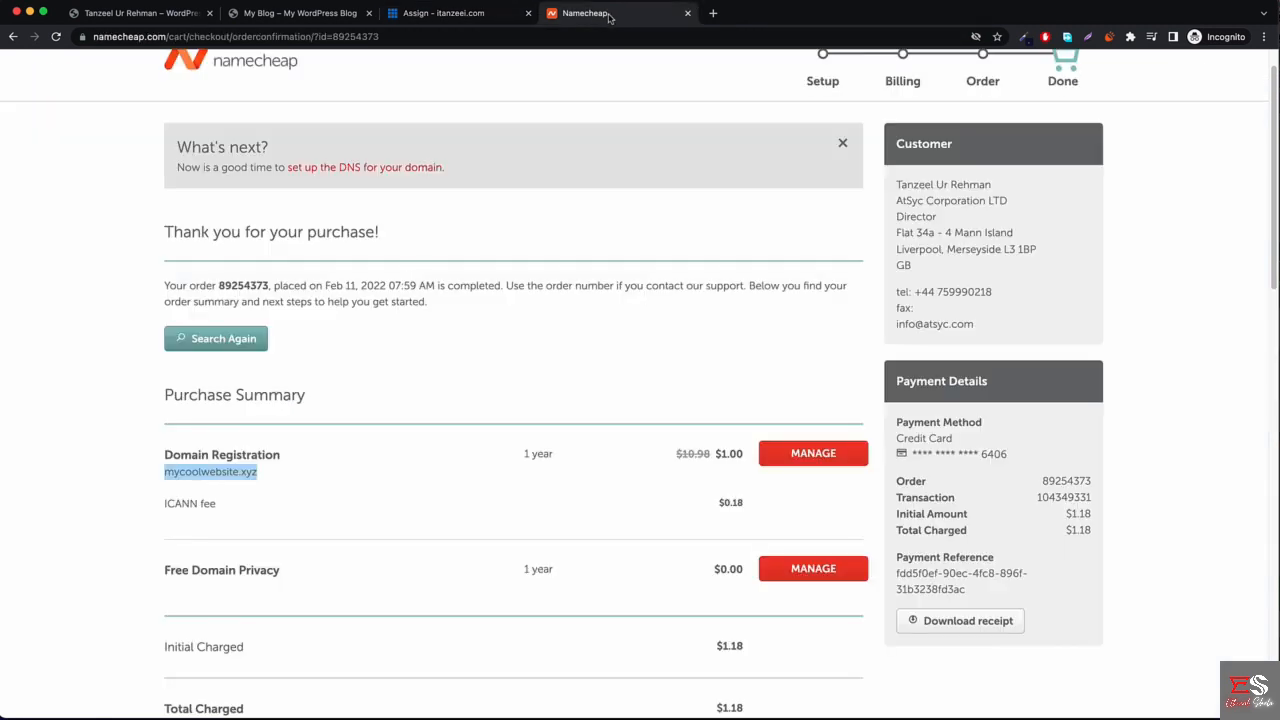
Open mycoolwebsite.xyz in a new Chrome tab from the selected domain name, then return to Bluehost.
{"action": "right_click", "coordinate": [215, 472]}
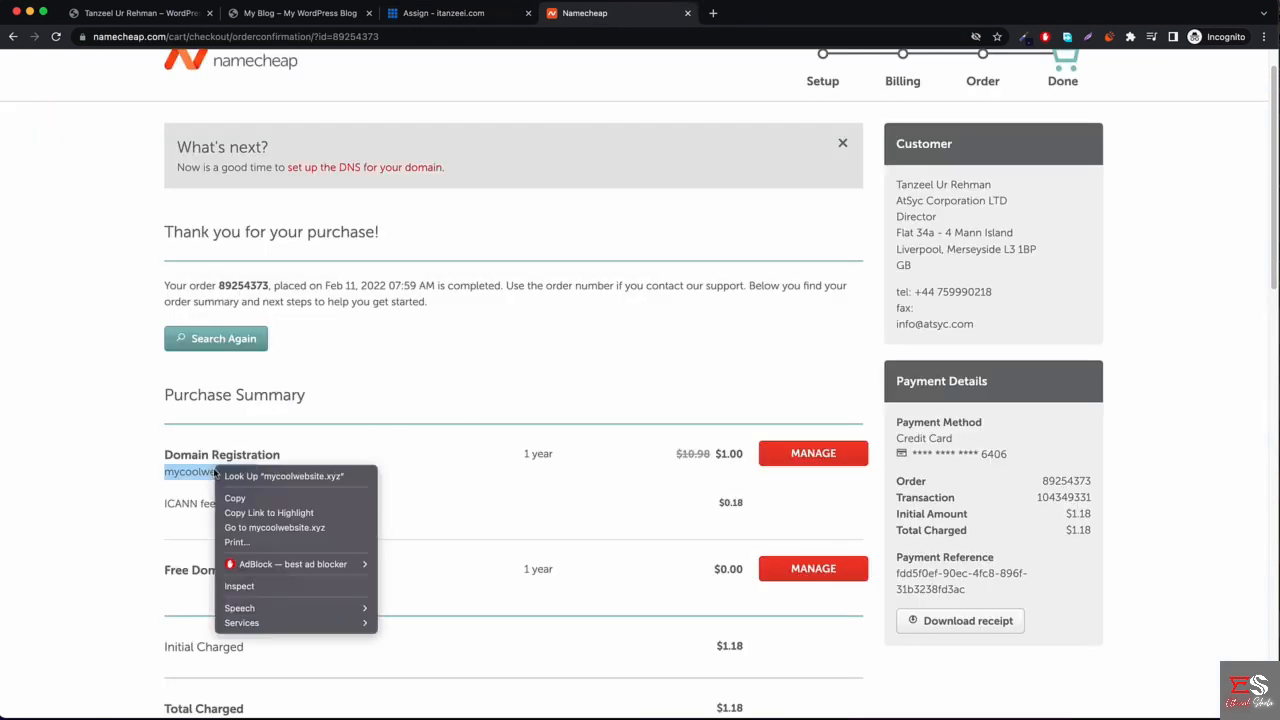
{"action": "left_click", "coordinate": [288, 528]}
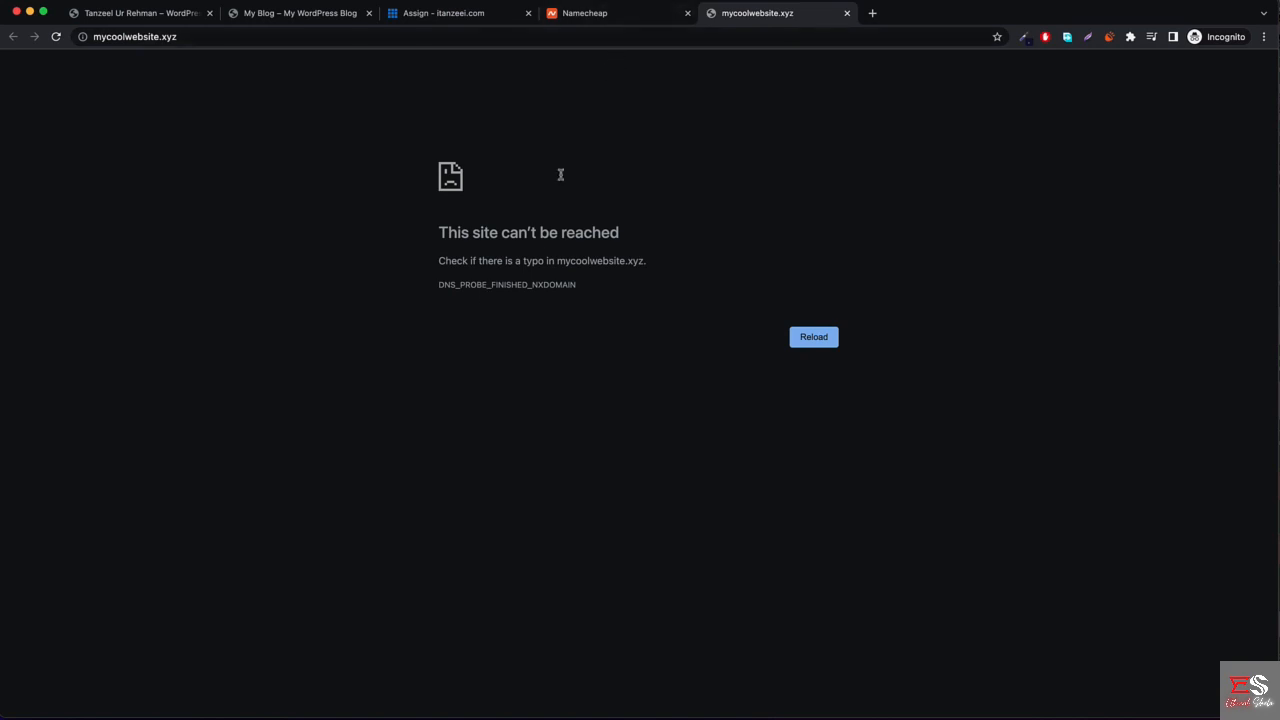
{"action": "left_click", "coordinate": [455, 14]}
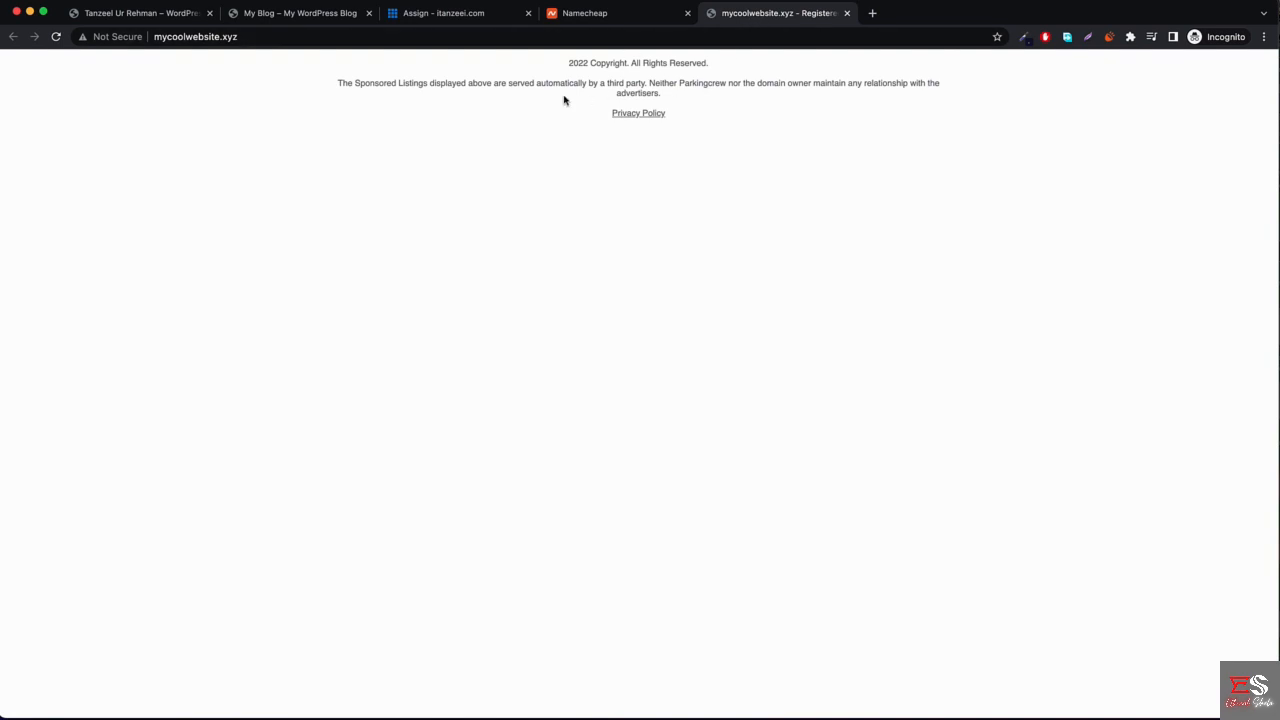
Retype the final 'z' of mycoolwebsite.xyz in Bluehost's Domain field to rerun verification.
{"action": "left_click", "coordinate": [414, 14]}
{"action": "left_click", "coordinate": [575, 292]}
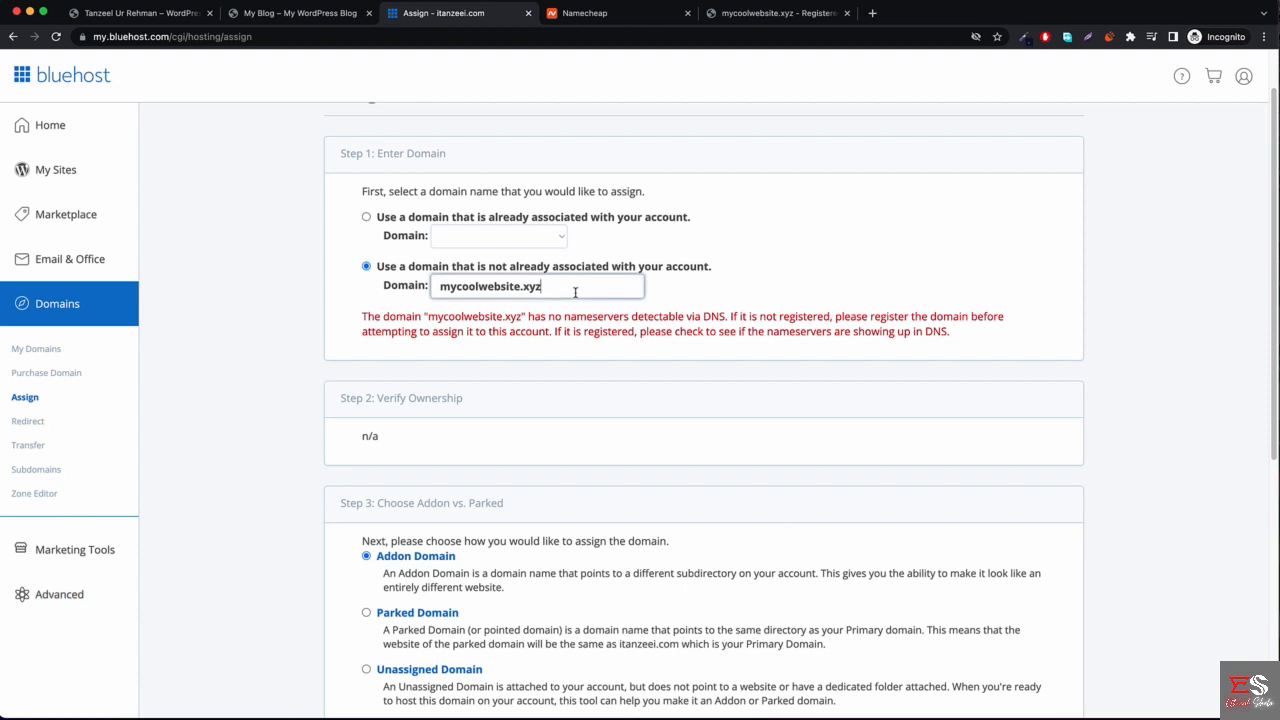
{"action": "key", "text": "BackSpace"}
{"action": "type", "text": "z"}
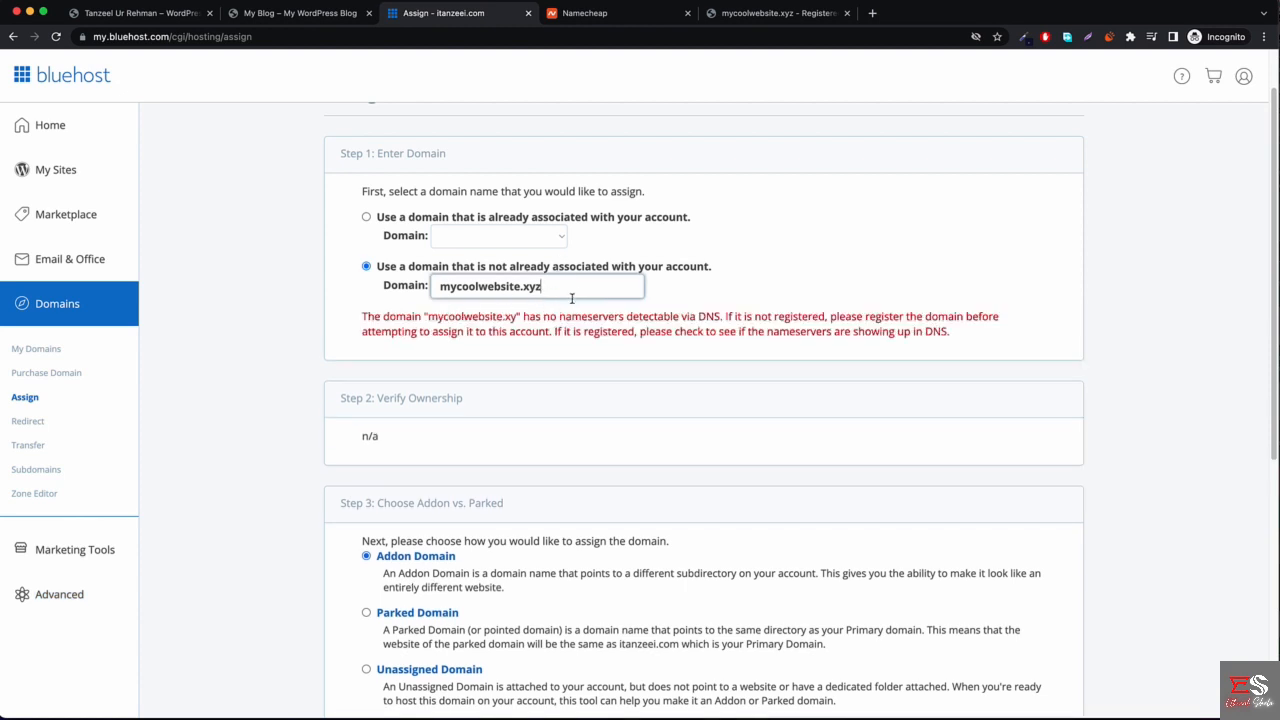
{"action": "key", "text": "BackSpace"}
{"action": "type", "text": "z"}
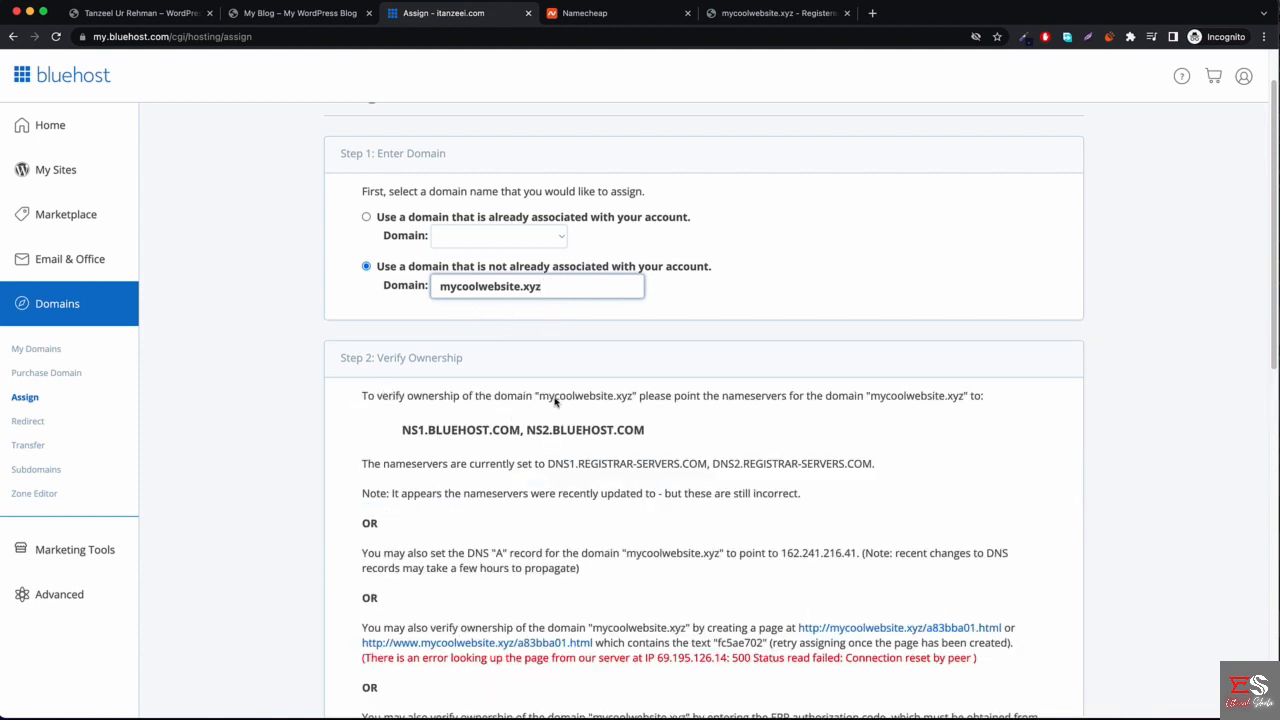
Read the required nameservers NS1.BLUEHOST.COM and NS2.BLUEHOST.COM, then go back to Namecheap.
{"action": "scroll", "coordinate": [589, 400], "scroll_direction": "down", "scroll_amount": 1}
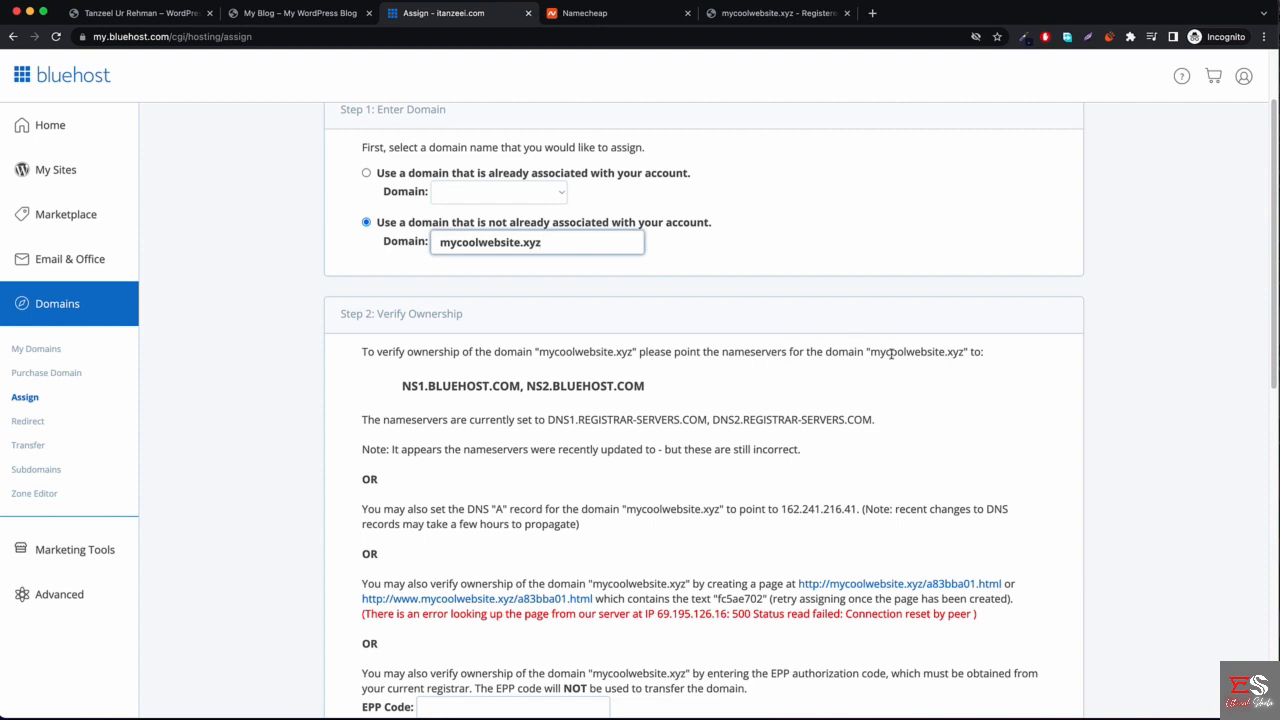
{"action": "left_click_drag", "start_coordinate": [869, 354], "coordinate": [965, 353]}
{"action": "left_click", "coordinate": [618, 390]}
{"action": "left_click_drag", "start_coordinate": [410, 383], "coordinate": [648, 389]}
{"action": "left_click", "coordinate": [648, 390]}
{"action": "scroll", "coordinate": [647, 395], "scroll_direction": "down", "scroll_amount": 1}
{"action": "scroll", "coordinate": [648, 395], "scroll_direction": "down", "scroll_amount": 1}
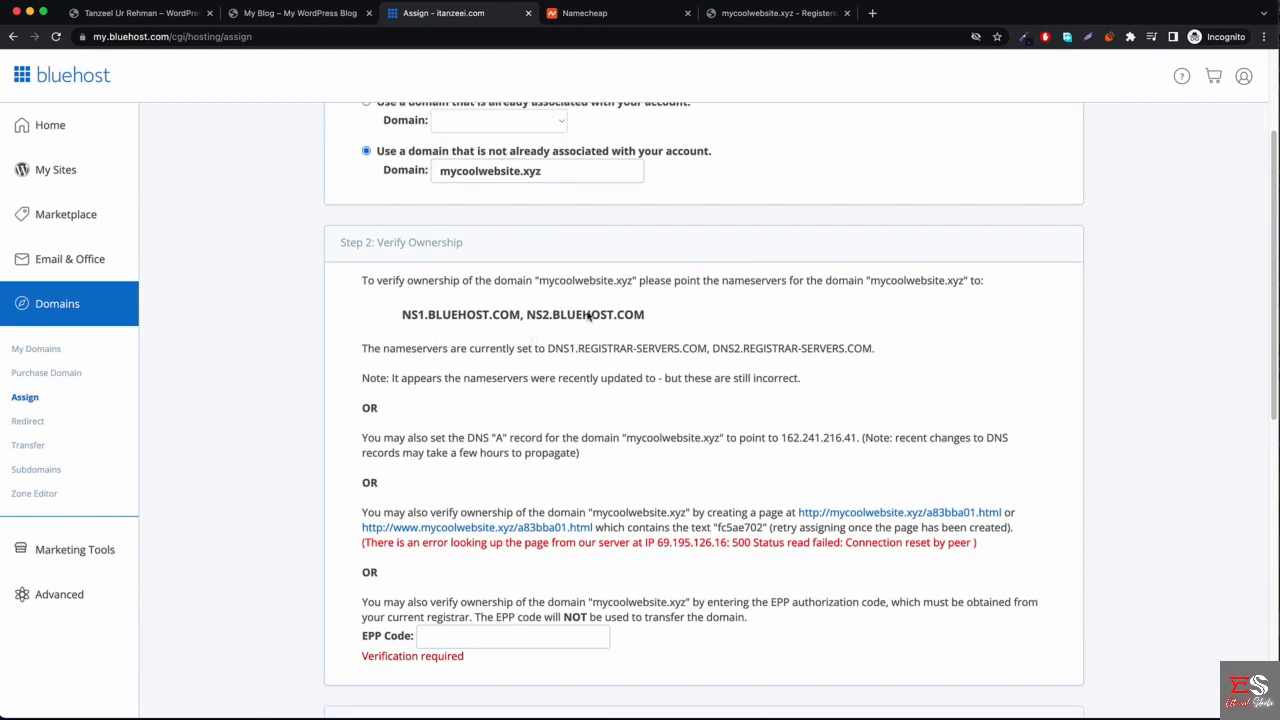
{"action": "left_click", "coordinate": [605, 16]}
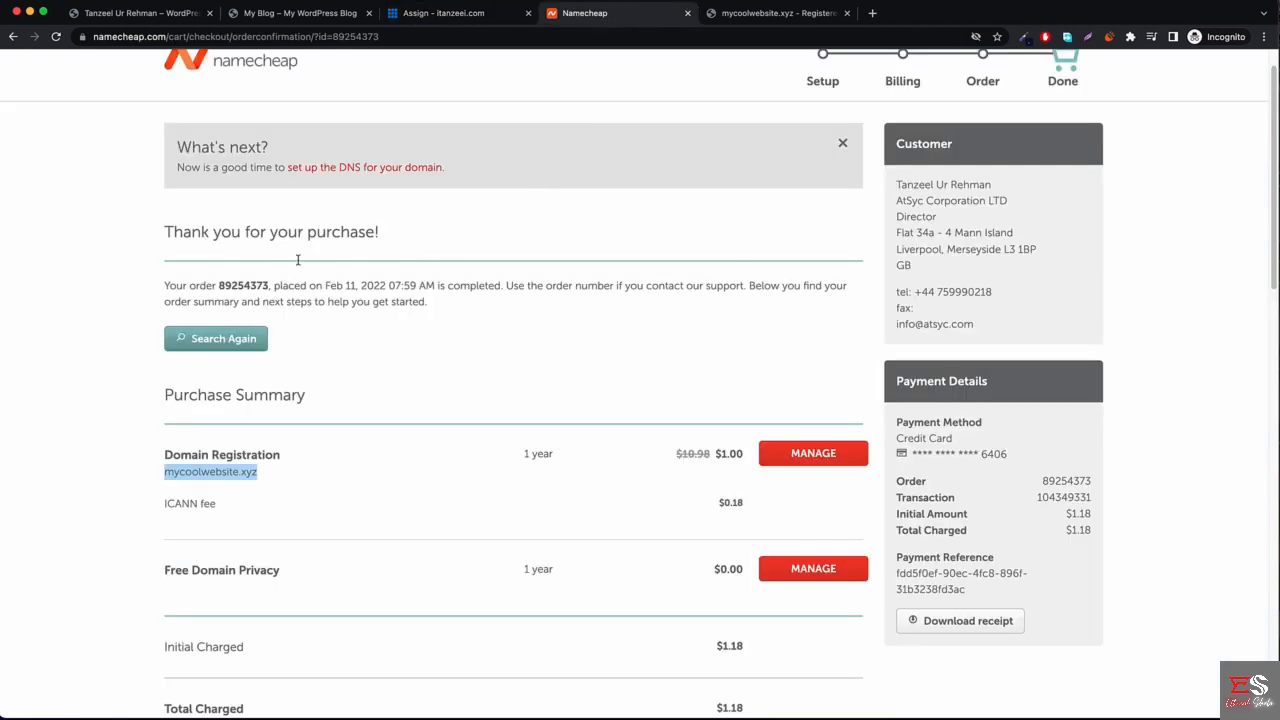
Go to the Namecheap account Dashboard and choose MANAGE for mycoolwebsite.xyz.
{"action": "scroll", "coordinate": [516, 197], "scroll_direction": "up", "scroll_amount": 1}
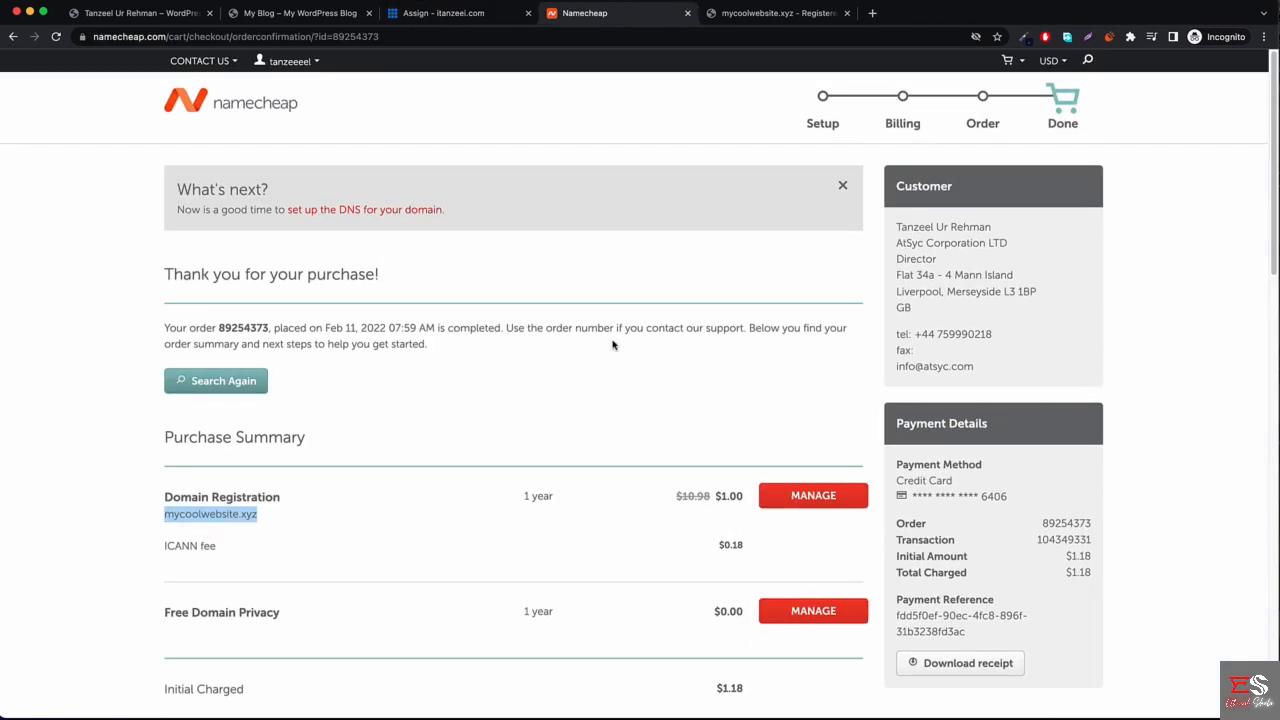
{"action": "left_click", "coordinate": [430, 466]}
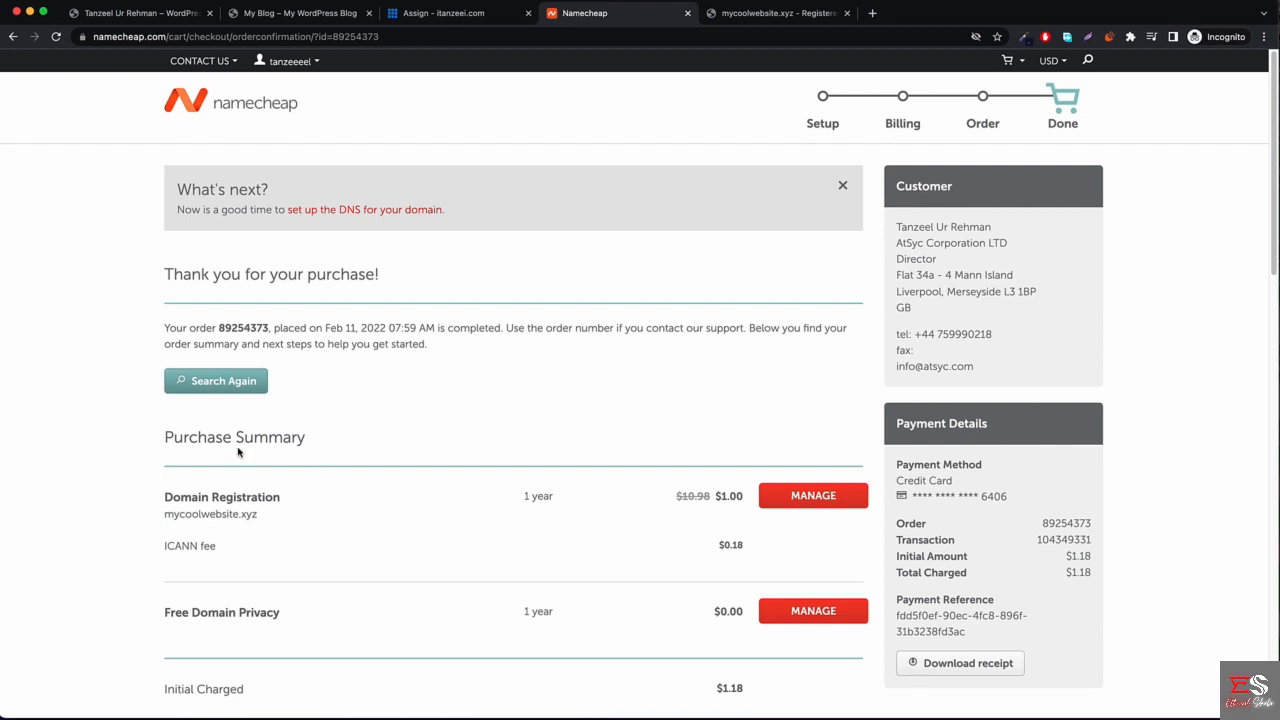
{"action": "mouse_move", "coordinate": [290, 64]}
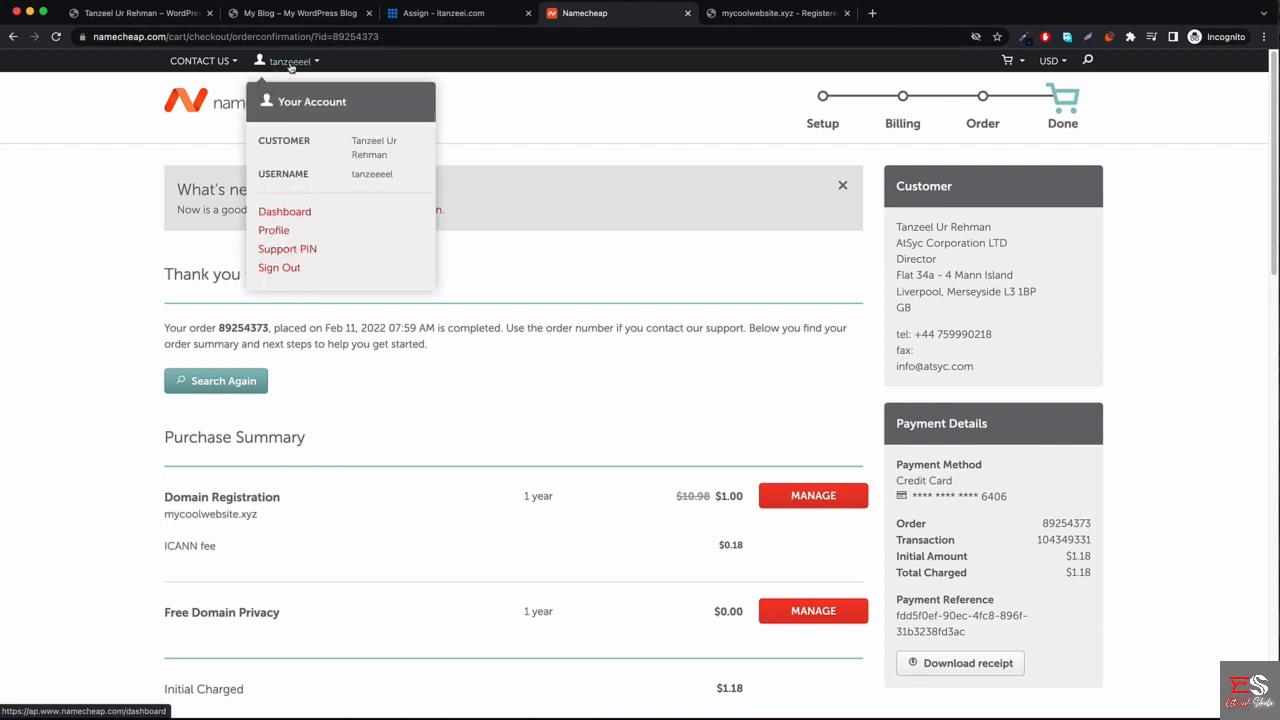
{"action": "left_click", "coordinate": [283, 213]}
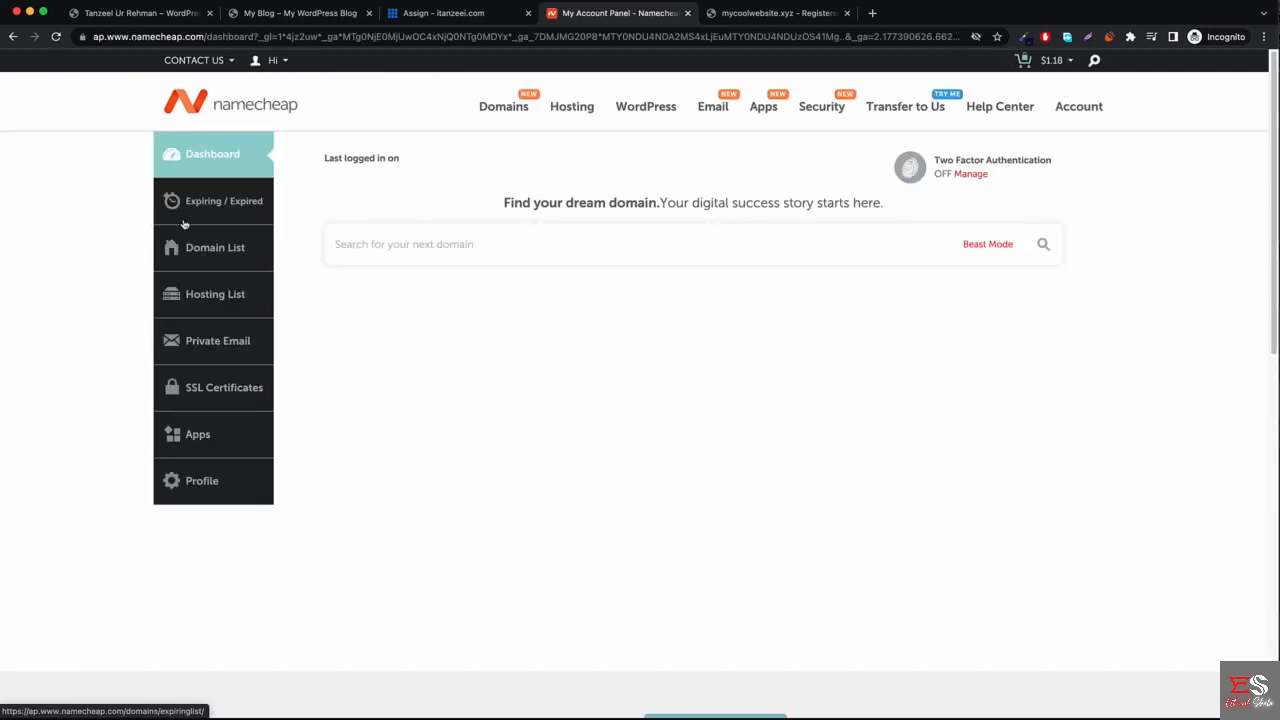
{"action": "scroll", "coordinate": [416, 484], "scroll_direction": "down", "scroll_amount": 1}
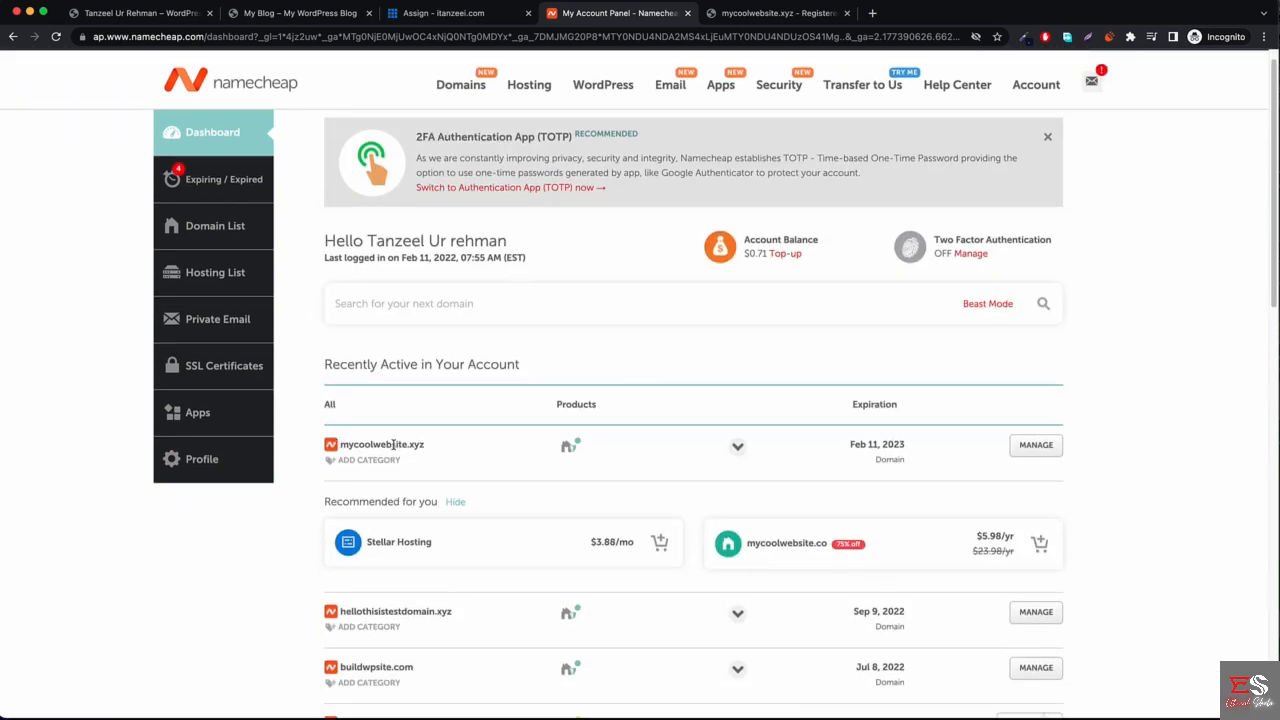
{"action": "left_click", "coordinate": [1036, 447]}
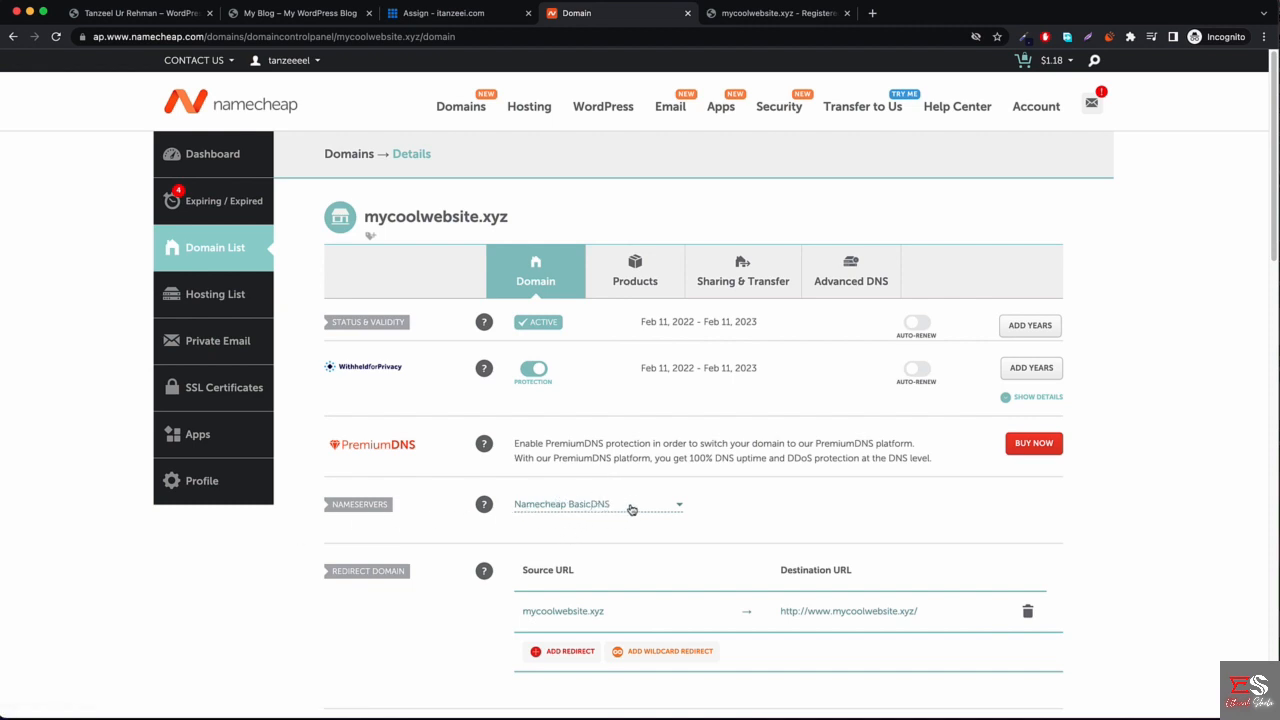
Switch mycoolwebsite.xyz to Custom DNS and enter NS1.BLUEHOST.COM as Nameserver 1.
{"action": "left_click", "coordinate": [631, 508]}
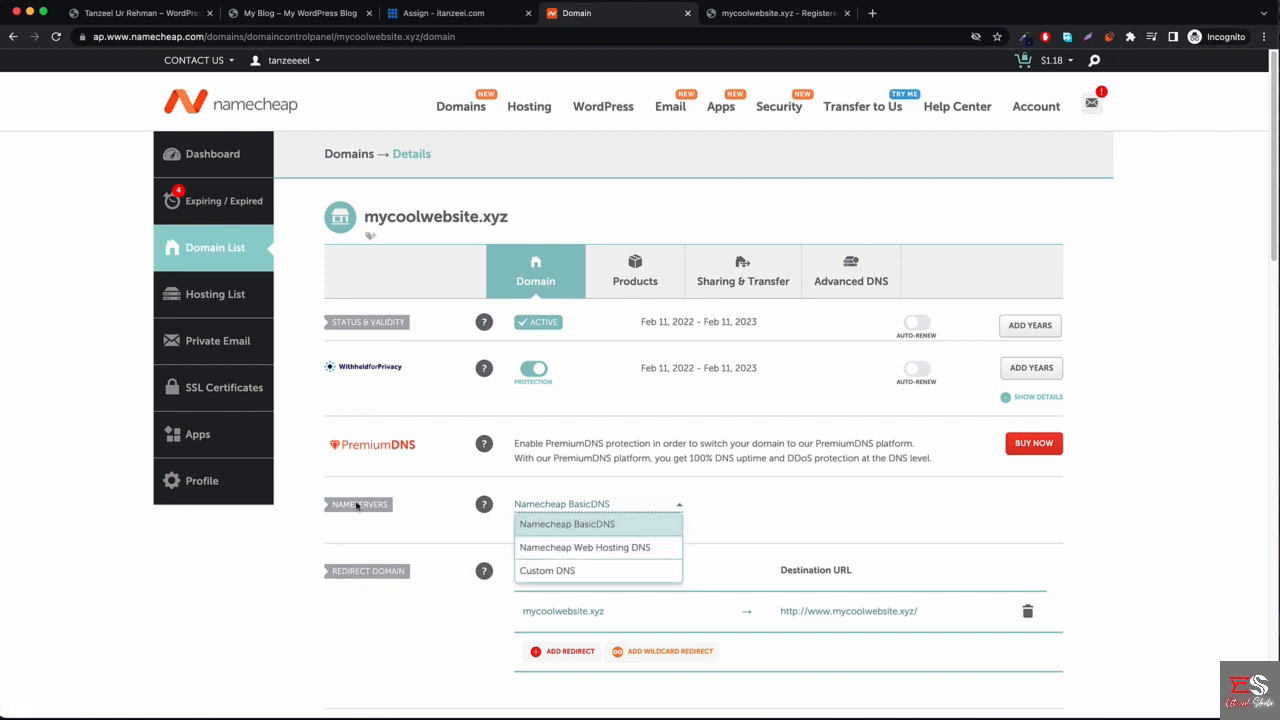
{"action": "left_click", "coordinate": [548, 578]}
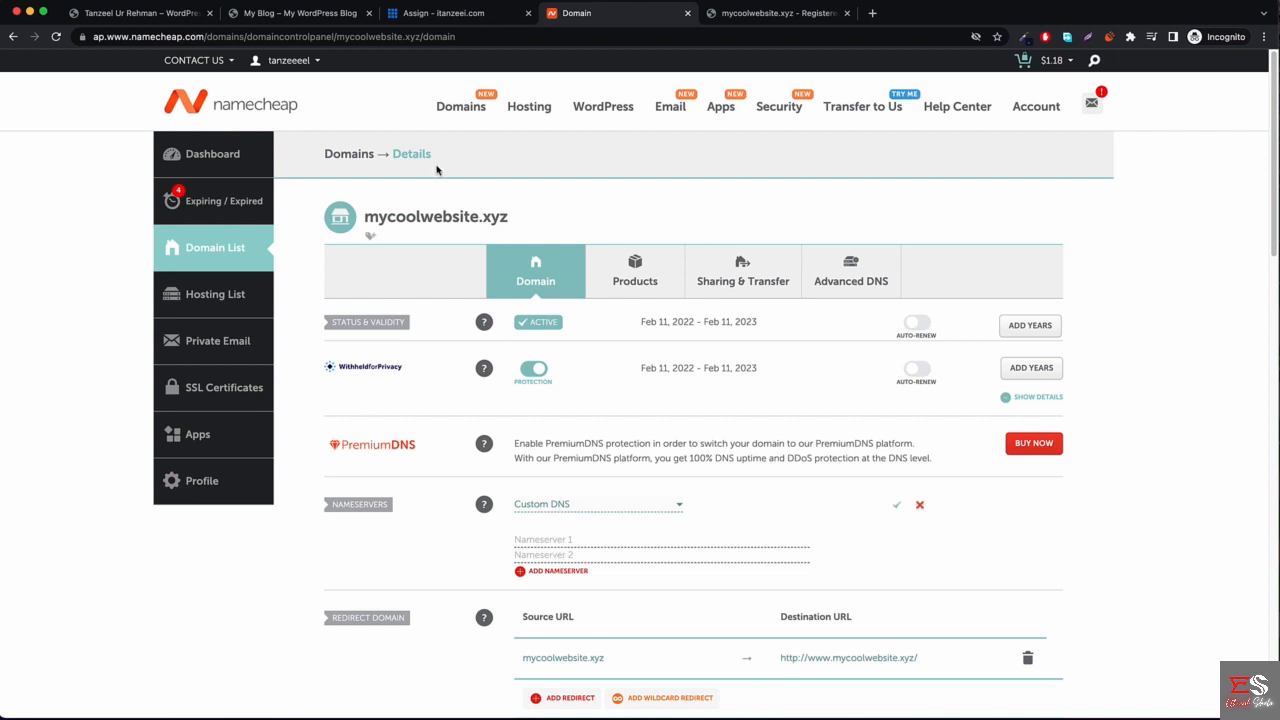
{"action": "left_click", "coordinate": [445, 16]}
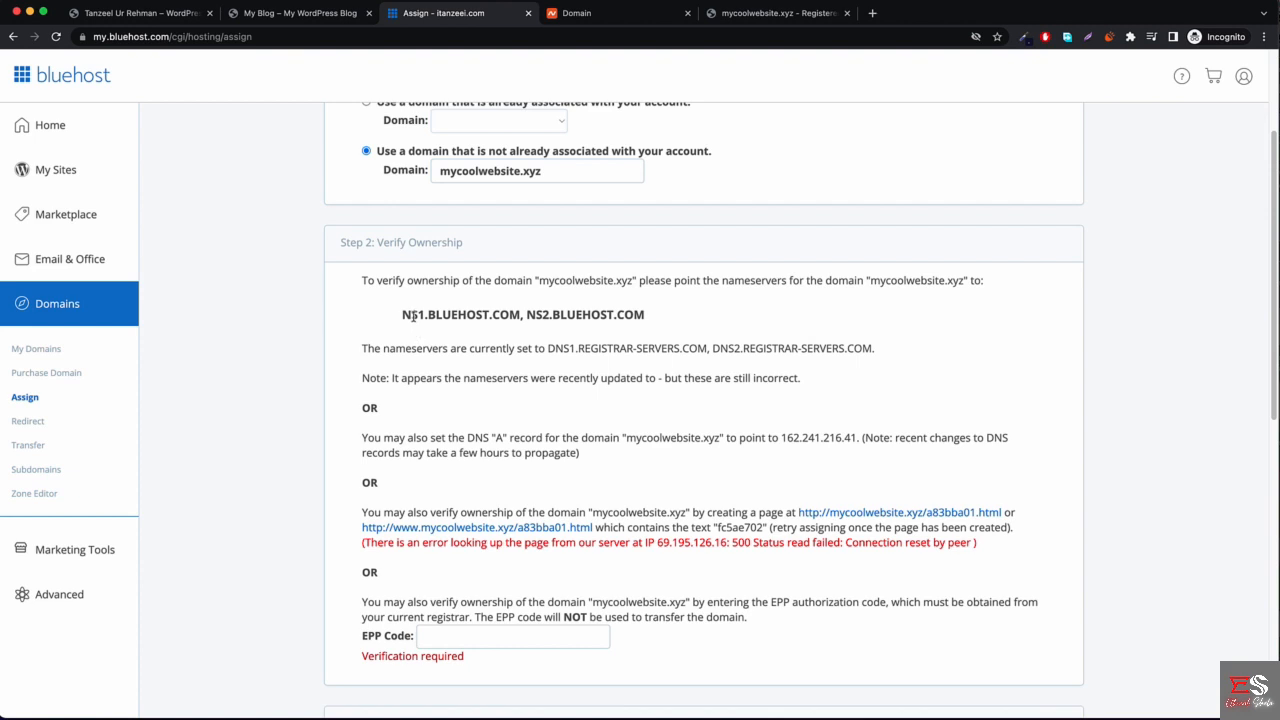
{"action": "left_click_drag", "start_coordinate": [405, 317], "coordinate": [518, 318]}
{"action": "key", "text": "super+c"}
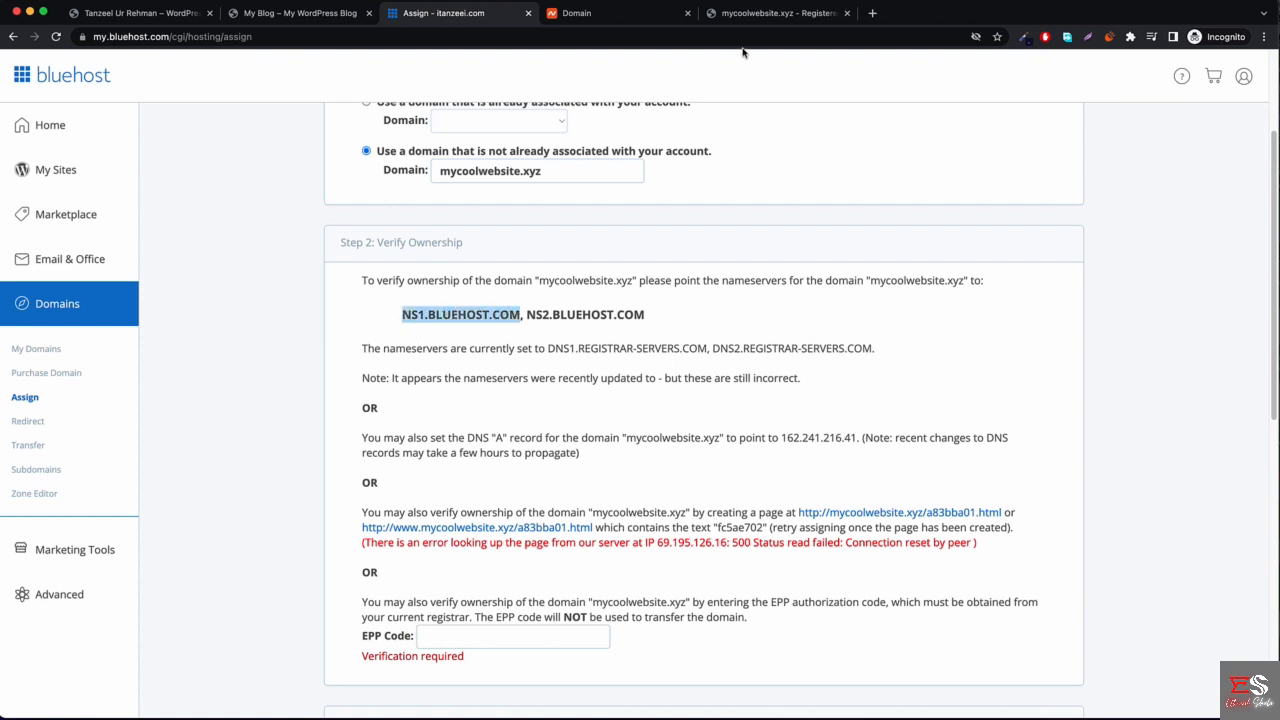
{"action": "left_click", "coordinate": [766, 15]}
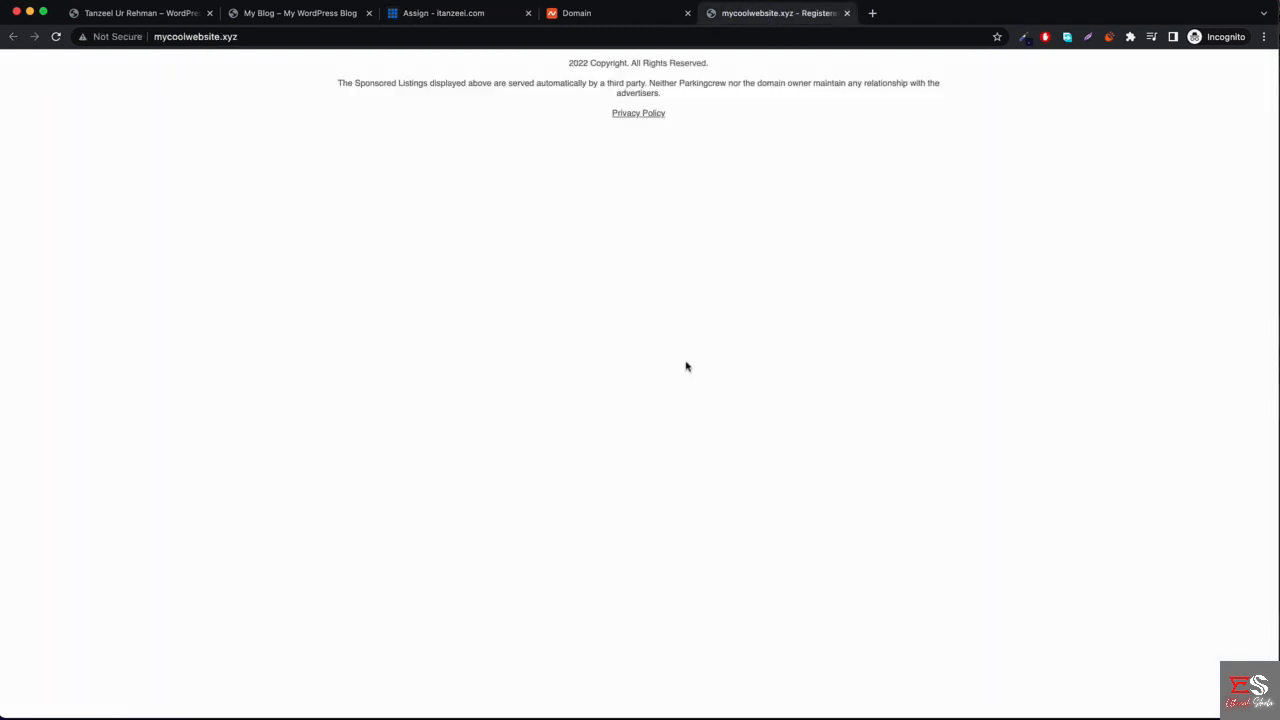
{"action": "left_click", "coordinate": [594, 14]}
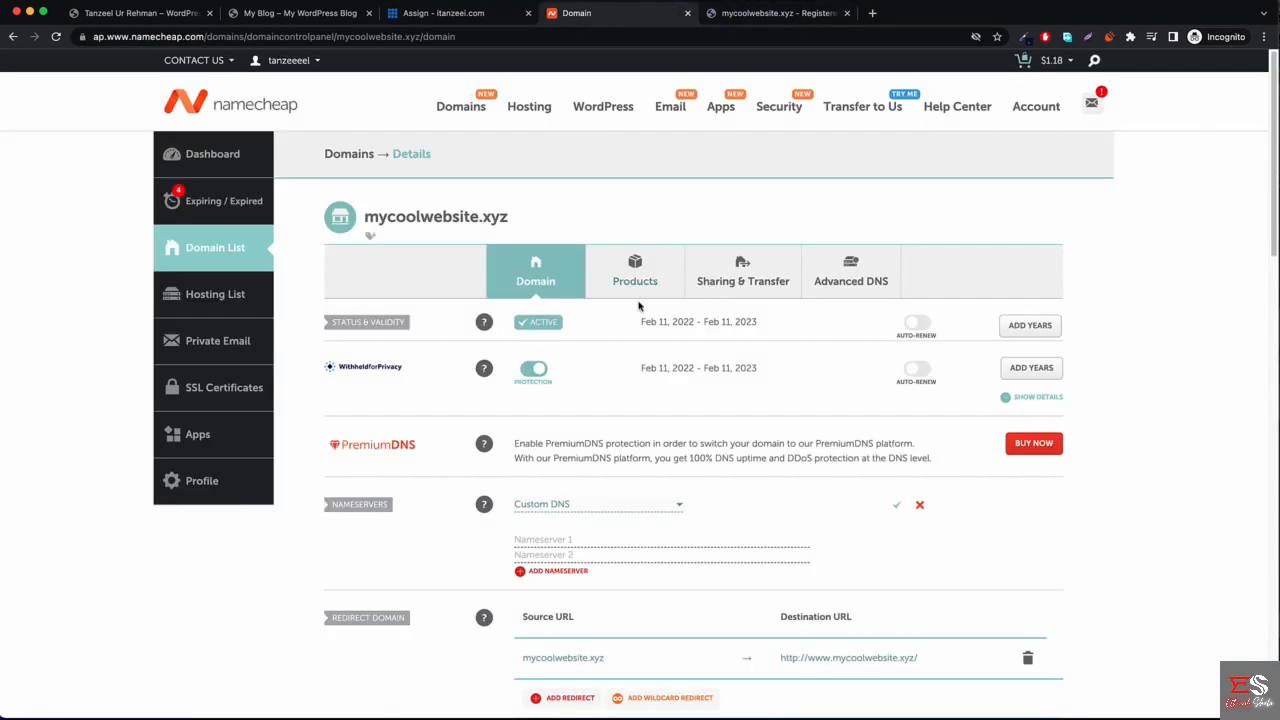
{"action": "left_click", "coordinate": [583, 541]}
{"action": "key", "text": "super+v"}
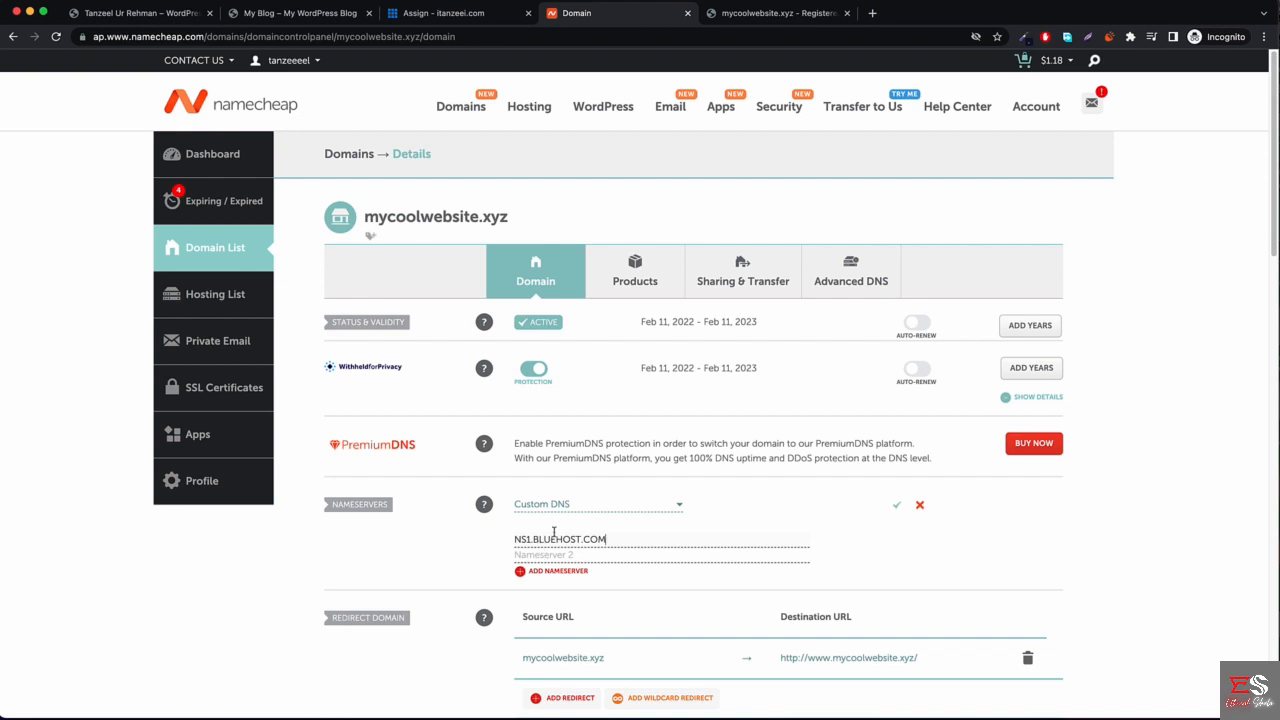
Enter NS2.BLUEHOST.COM as Nameserver 2 and save the custom nameservers.
{"action": "left_click", "coordinate": [490, 14]}
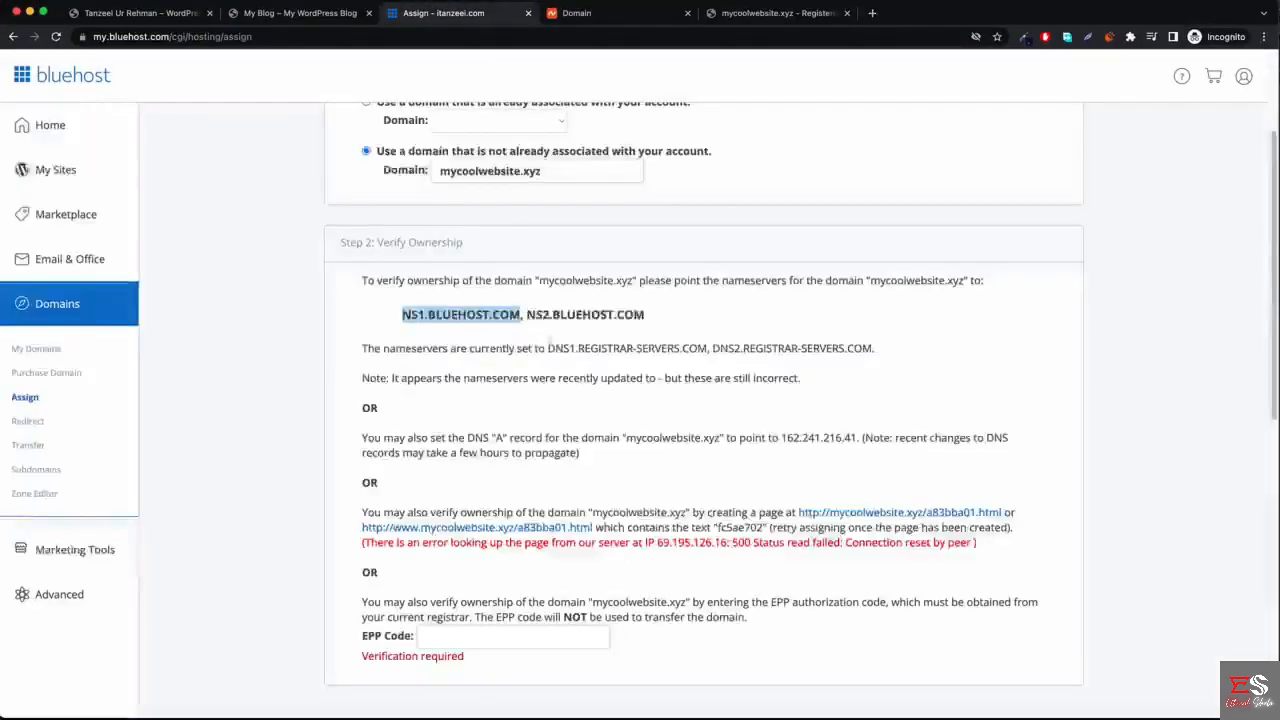
{"action": "left_click_drag", "start_coordinate": [526, 314], "coordinate": [655, 314]}
{"action": "key", "text": "ctrl+c"}
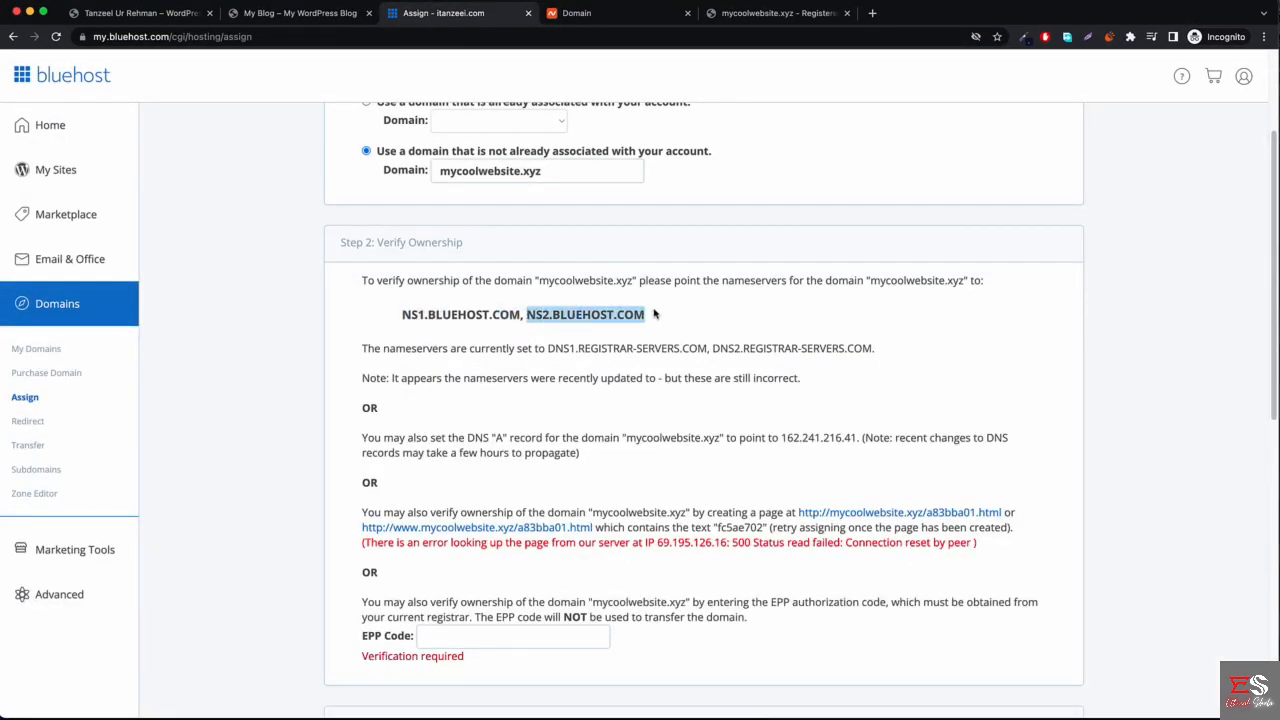
{"action": "left_click", "coordinate": [576, 13]}
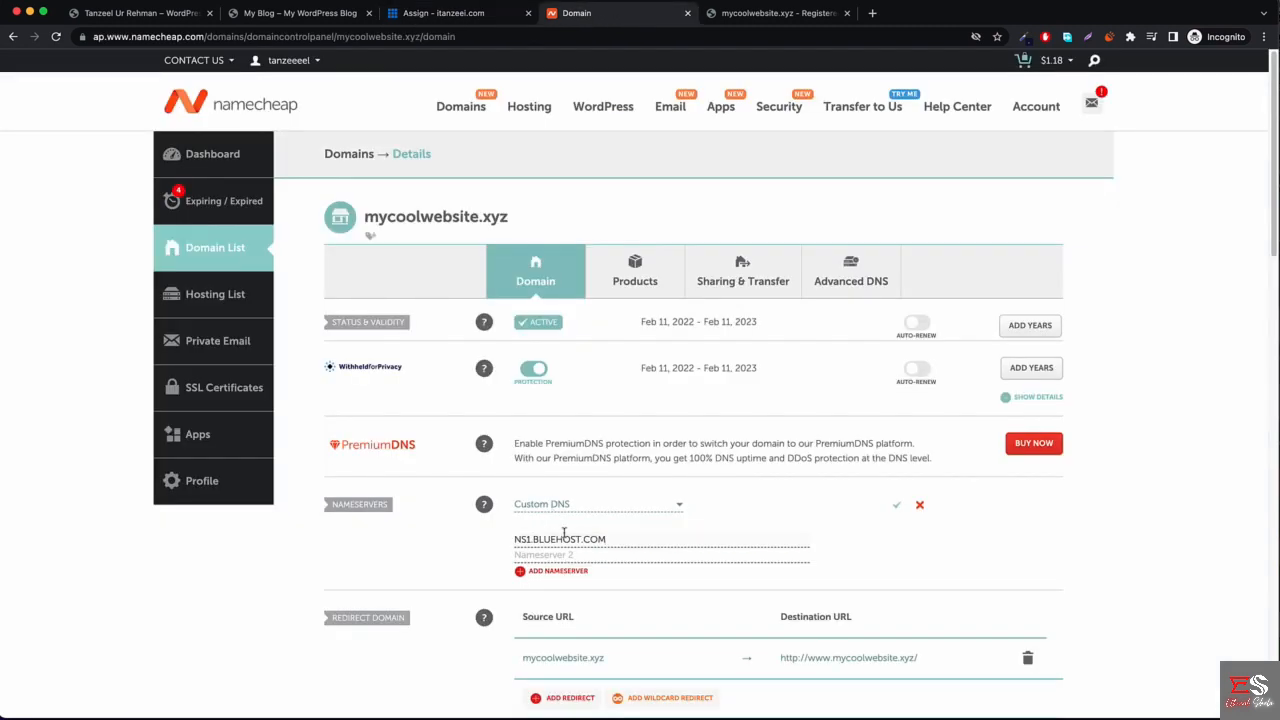
{"action": "left_click", "coordinate": [598, 555]}
{"action": "key", "text": "ctrl+v"}
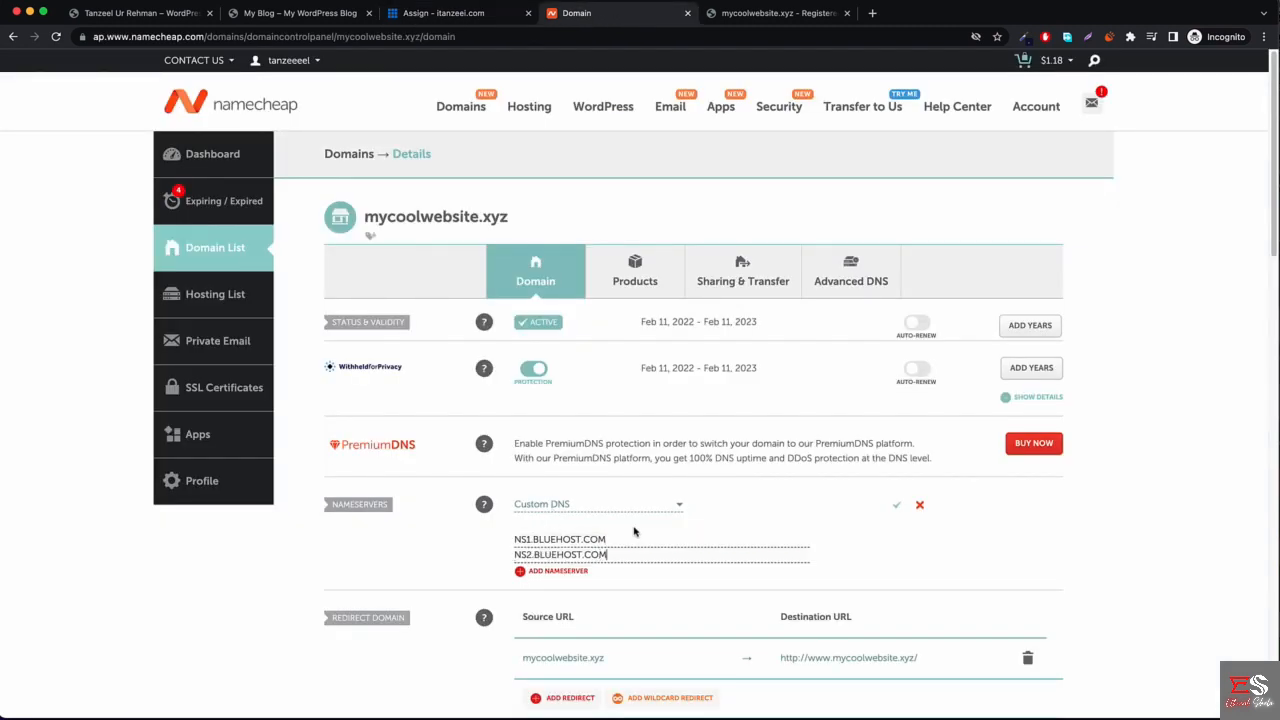
{"action": "left_click", "coordinate": [897, 508]}
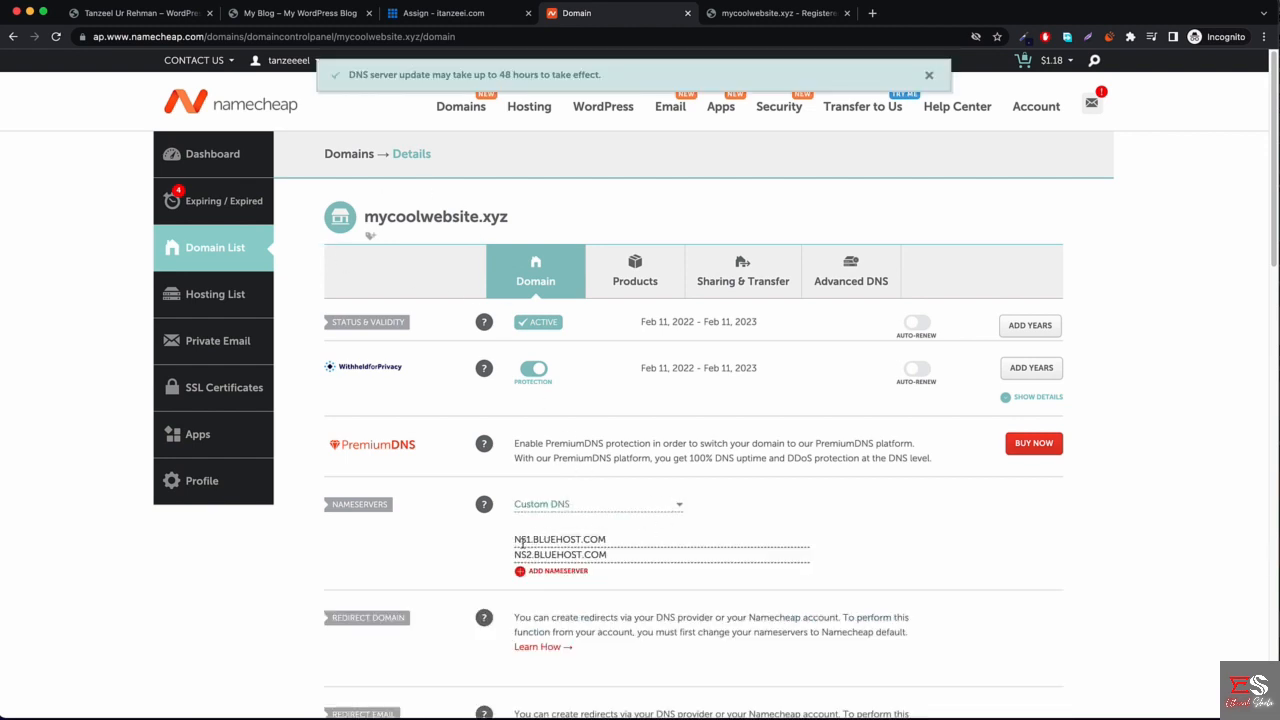
Reload the Namecheap domain page to confirm the nameservers, then return to Bluehost's Assign Domain page.
{"action": "left_click", "coordinate": [58, 37]}
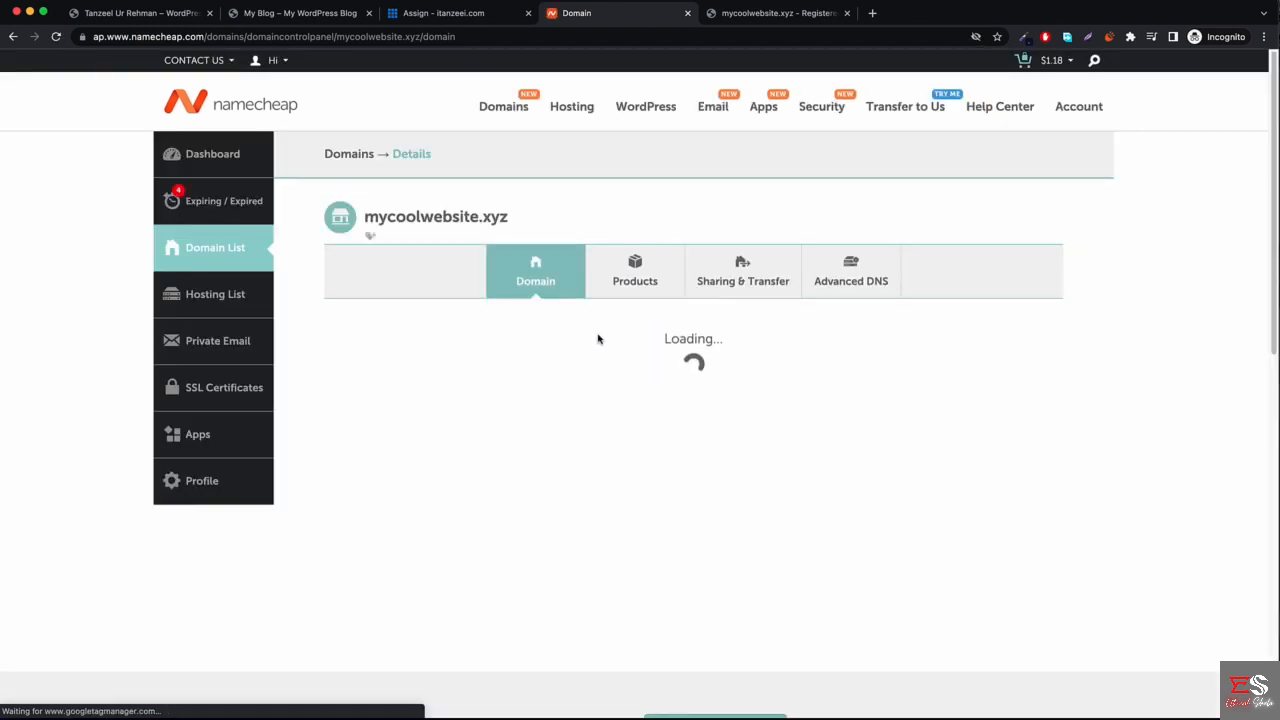
{"action": "scroll", "coordinate": [629, 466], "scroll_direction": "down", "scroll_amount": 1}
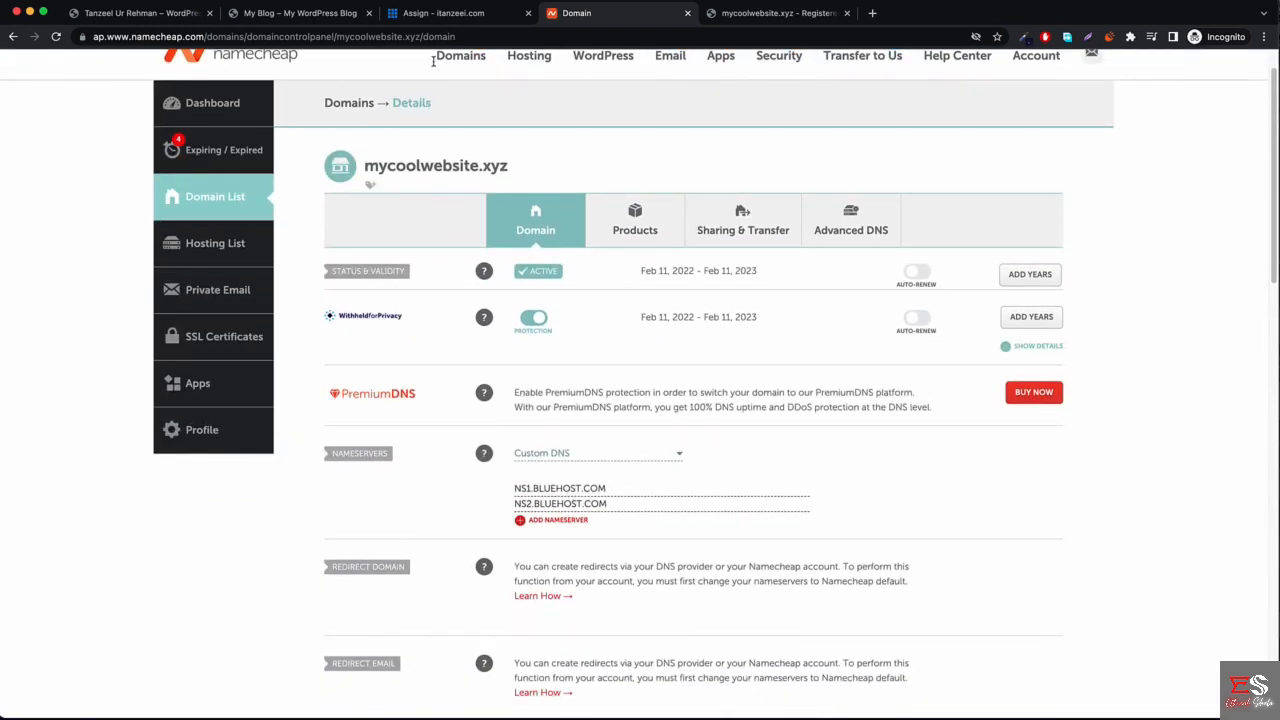
{"action": "left_click", "coordinate": [440, 13]}
{"action": "scroll", "coordinate": [418, 362], "scroll_direction": "up", "scroll_amount": 2}
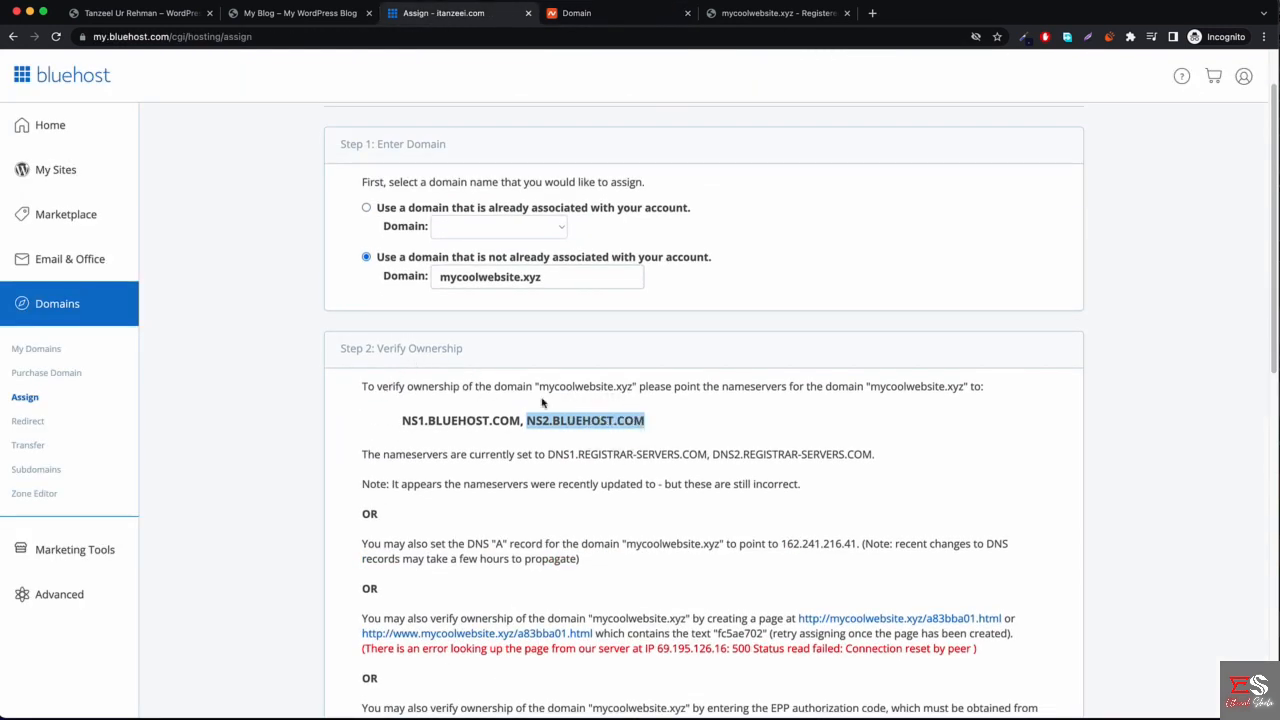
Review Bluehost's note that mycoolwebsite.xyz's nameservers are still incorrect.
{"action": "scroll", "coordinate": [591, 420], "scroll_direction": "down", "scroll_amount": 4}
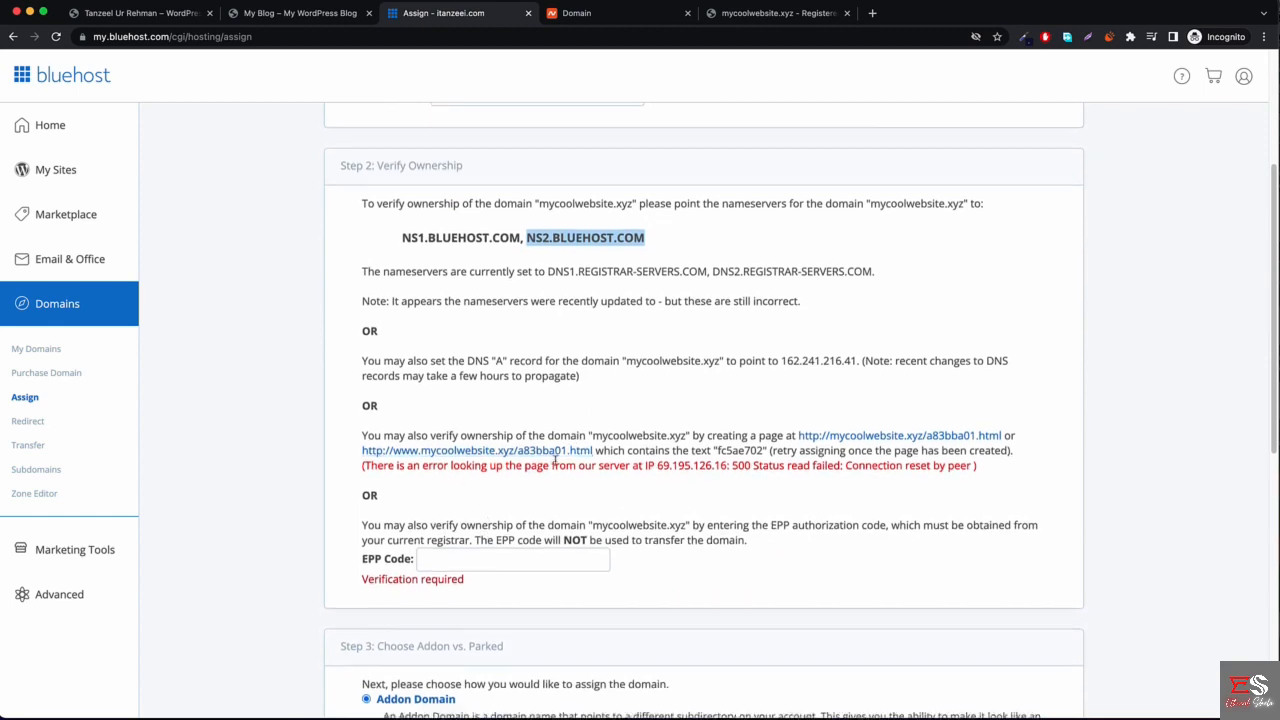
{"action": "scroll", "coordinate": [560, 465], "scroll_direction": "down", "scroll_amount": 3}
{"action": "scroll", "coordinate": [591, 420], "scroll_direction": "up", "scroll_amount": 6}
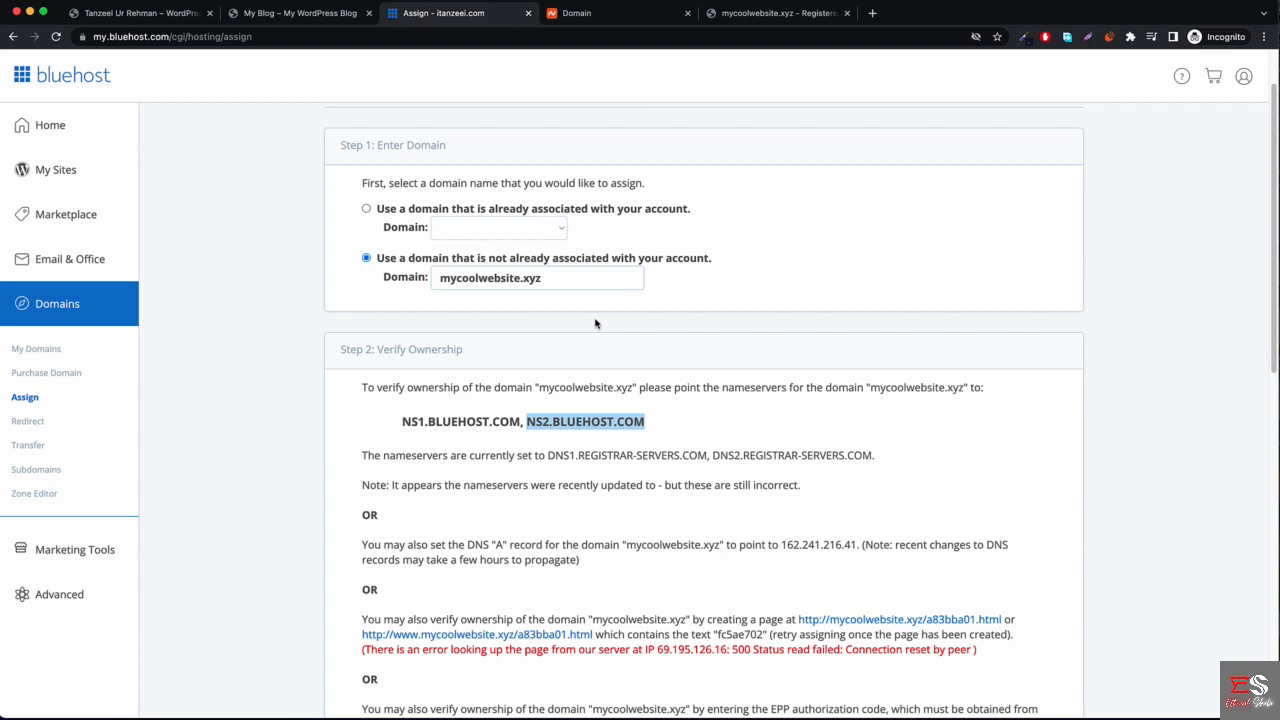
{"action": "scroll", "coordinate": [595, 323], "scroll_direction": "down", "scroll_amount": 3}
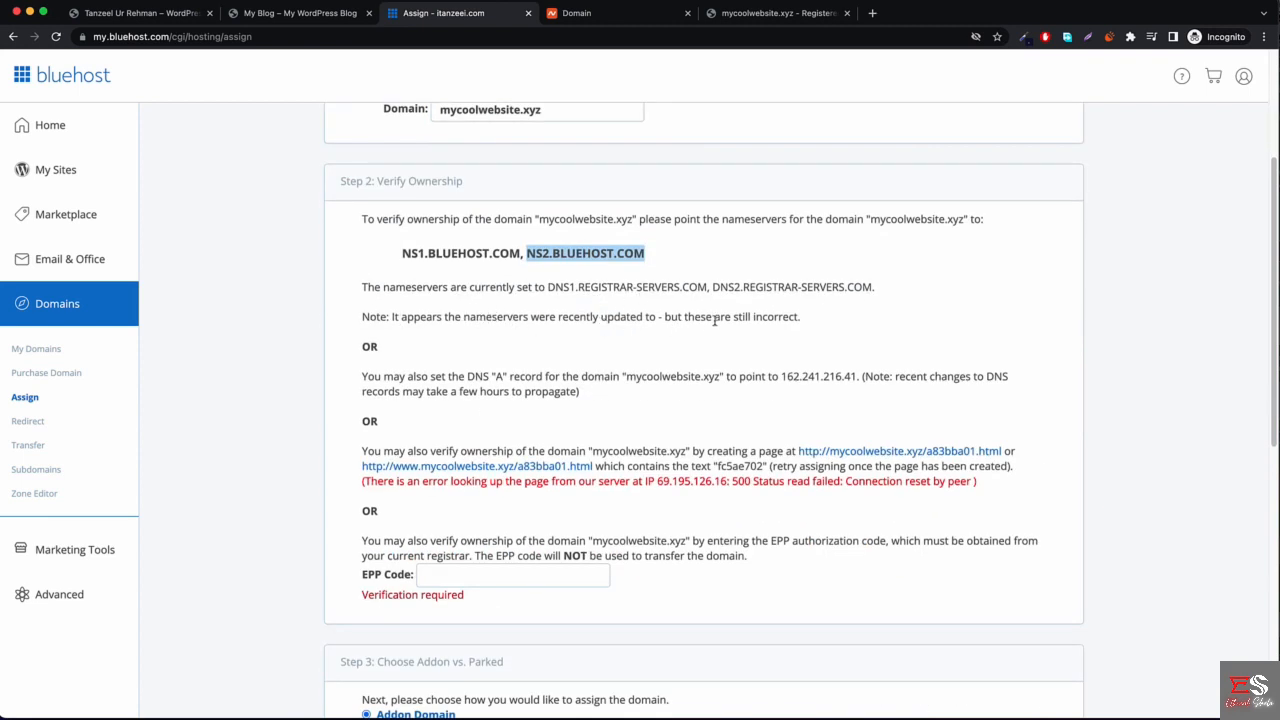
{"action": "left_click_drag", "start_coordinate": [668, 316], "coordinate": [786, 318]}
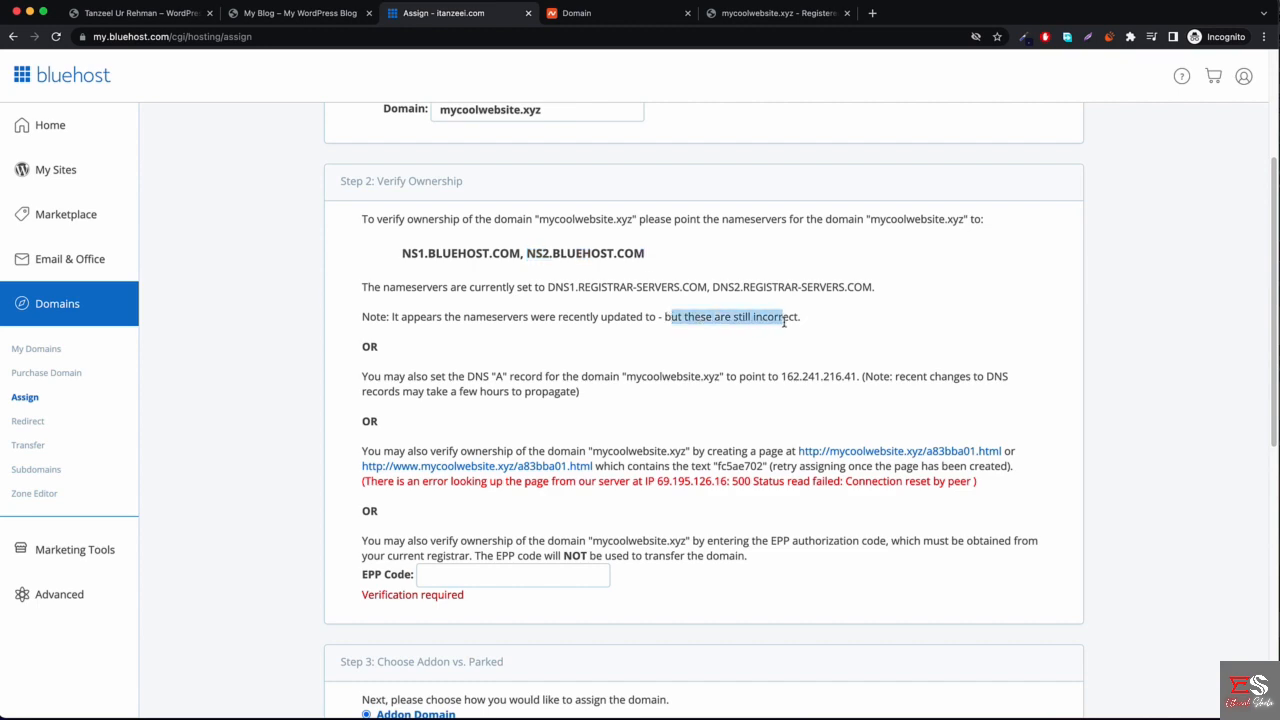
{"action": "left_click", "coordinate": [784, 322]}
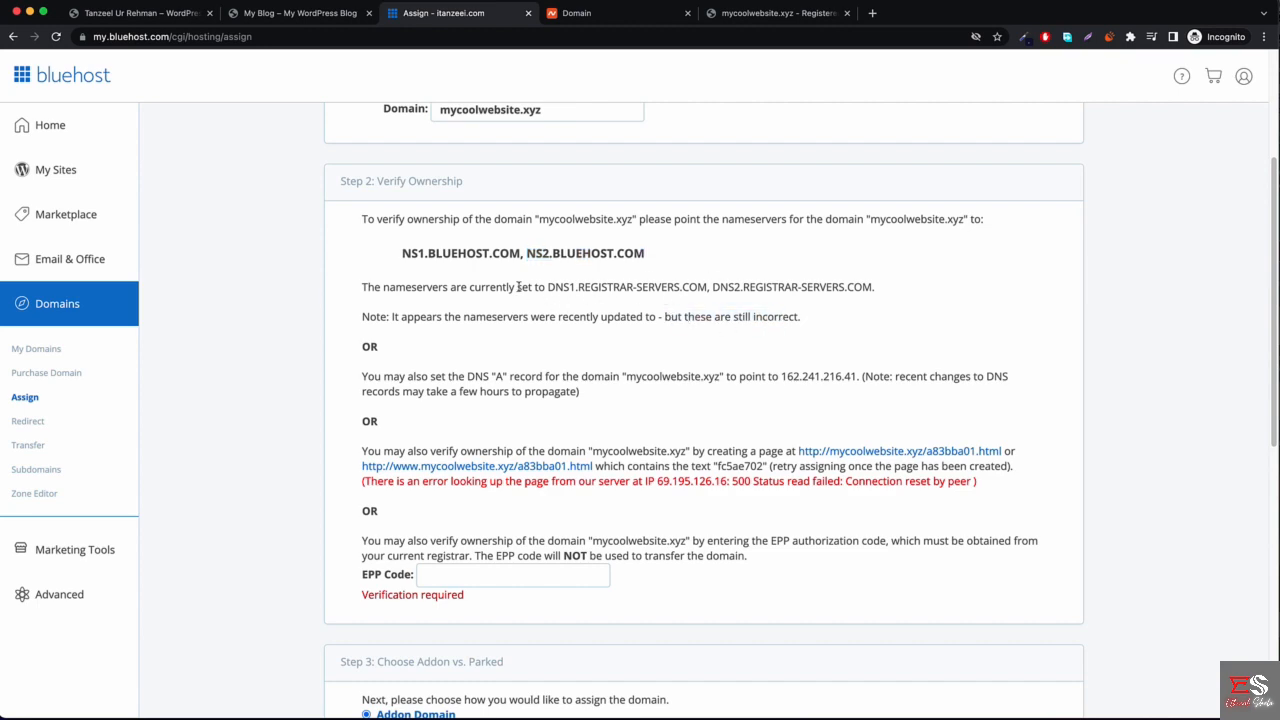
{"action": "scroll", "coordinate": [500, 330], "scroll_direction": "down", "scroll_amount": 2}
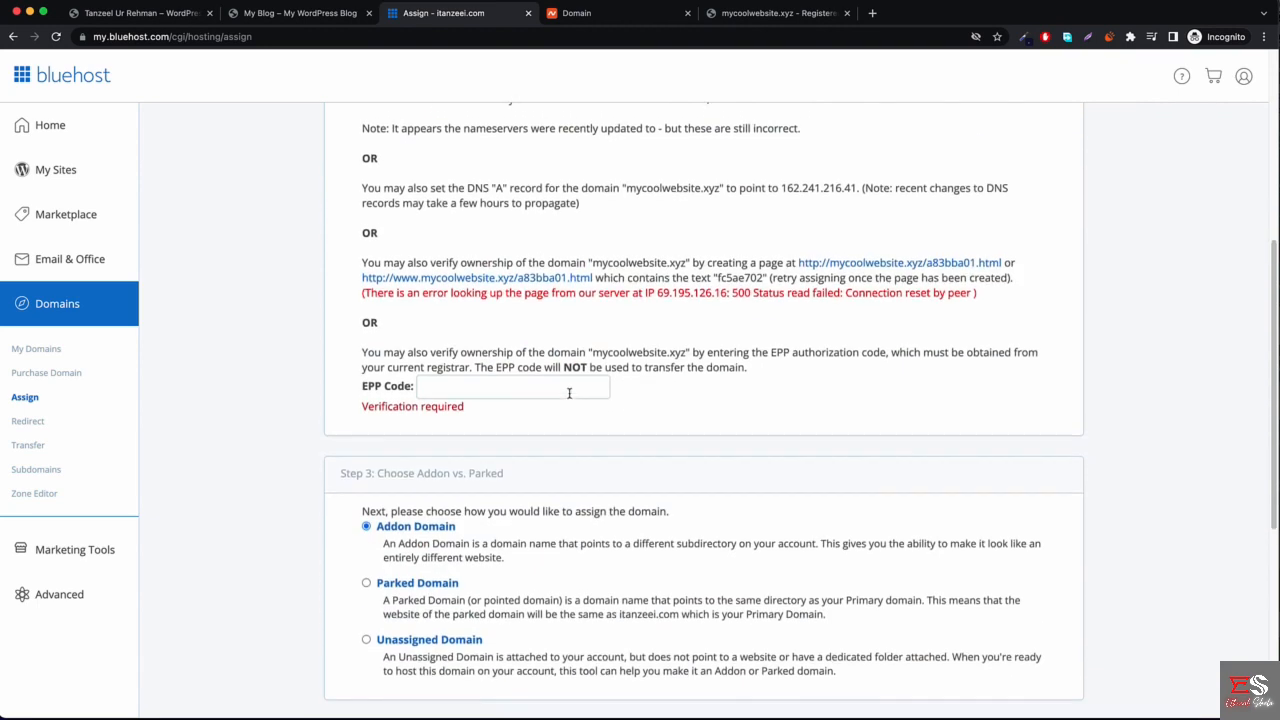
{"action": "scroll", "coordinate": [529, 366], "scroll_direction": "up", "scroll_amount": 5}
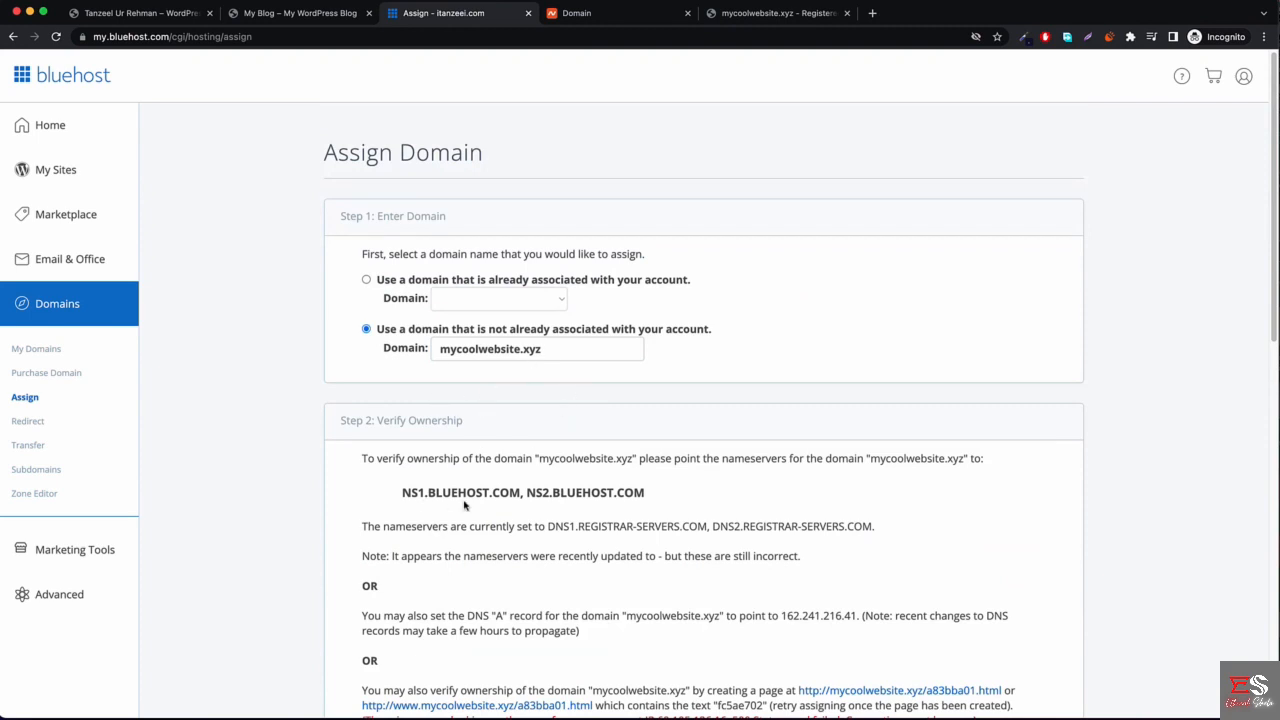
Retype the final 'z' in the Domain field to re-run verification and review Step 2.
{"action": "left_click", "coordinate": [562, 351]}
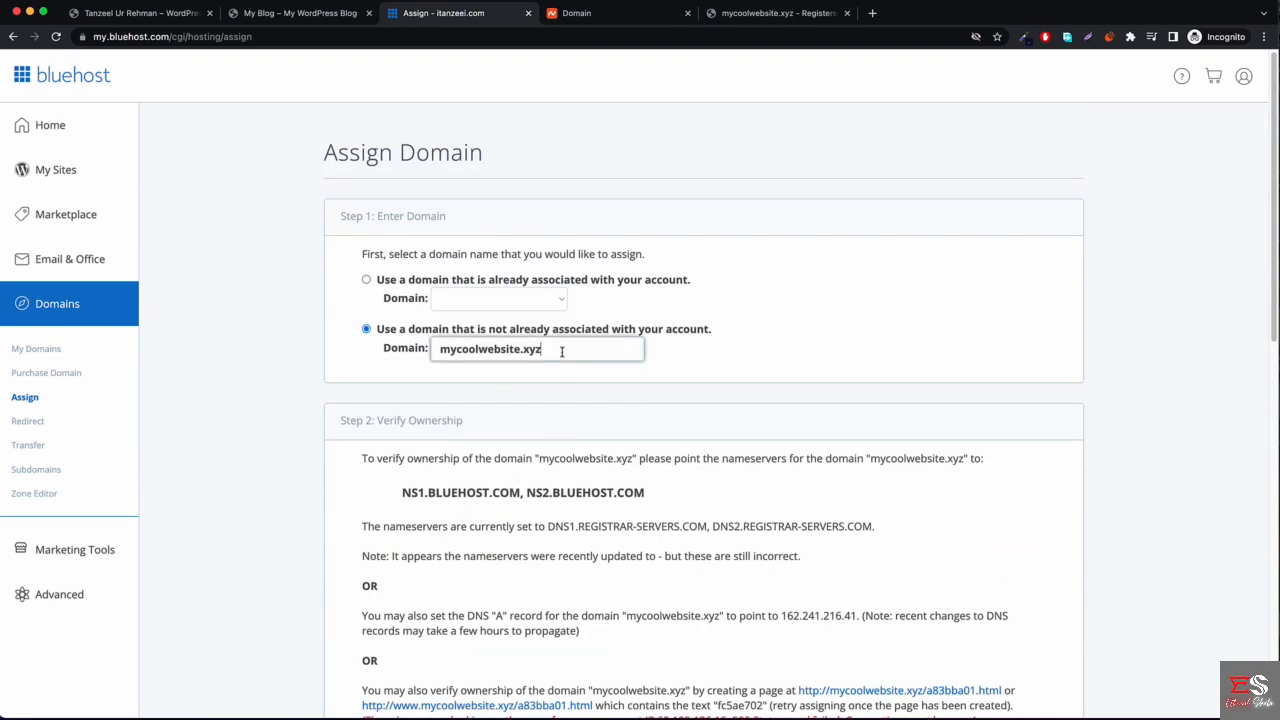
{"action": "type", "text": "z"}
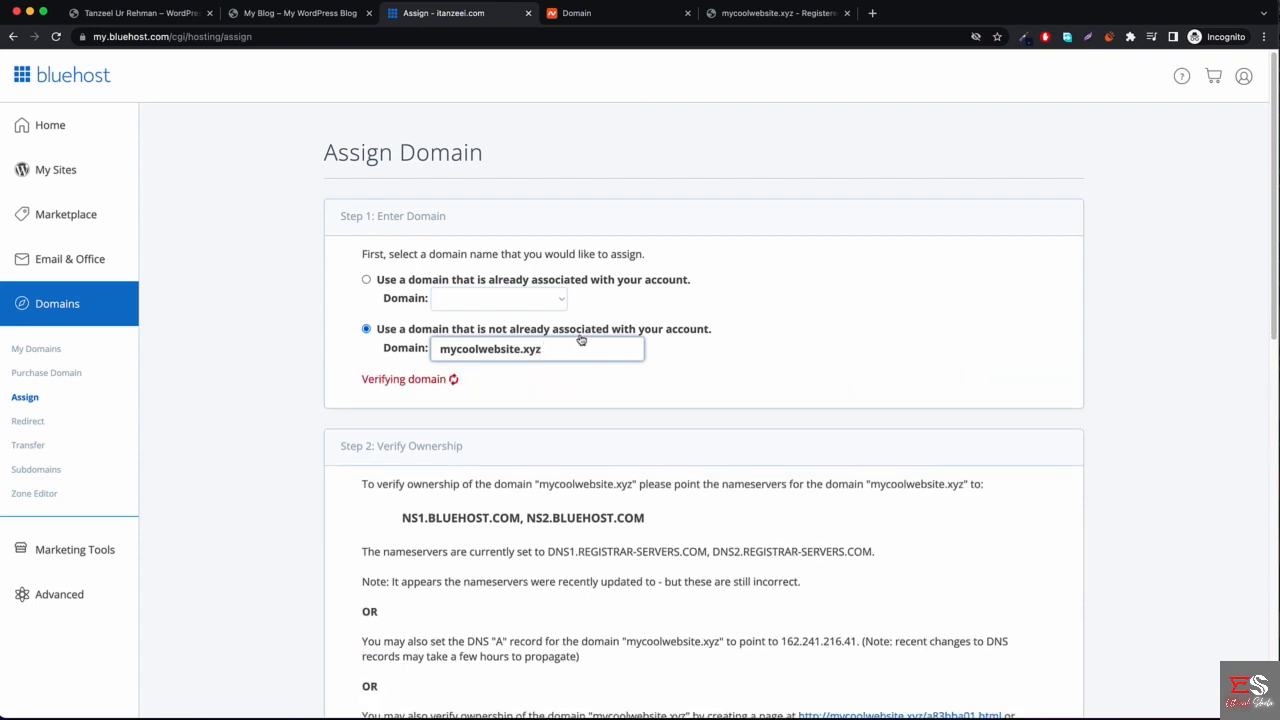
{"action": "scroll", "coordinate": [490, 530], "scroll_direction": "down", "scroll_amount": 3}
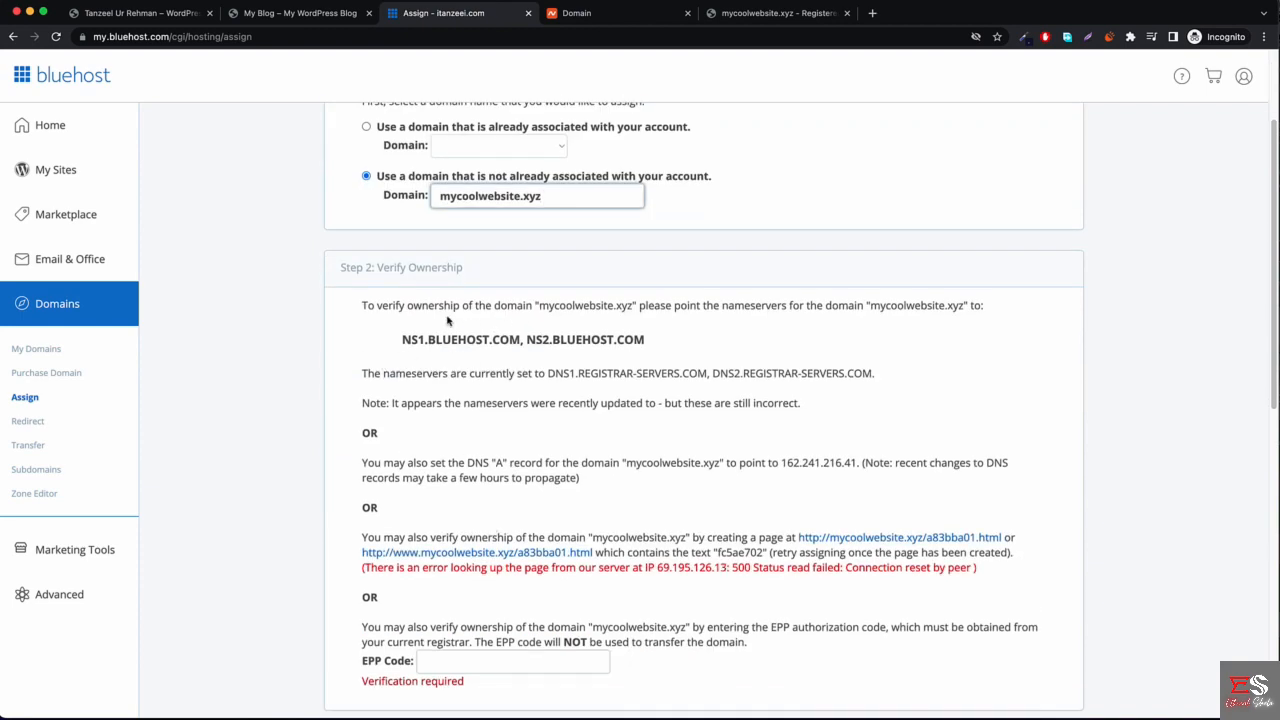
{"action": "scroll", "coordinate": [404, 361], "scroll_direction": "down", "scroll_amount": 5}
{"action": "scroll", "coordinate": [440, 315], "scroll_direction": "up", "scroll_amount": 8}
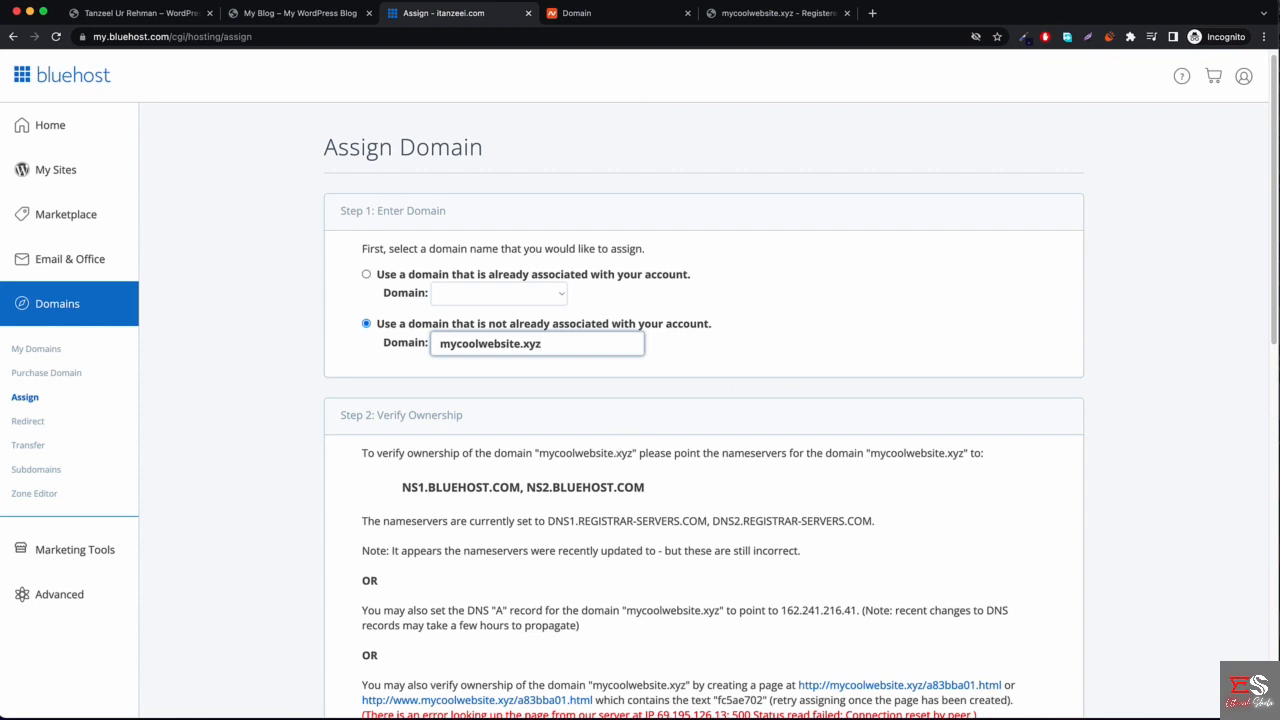
{"action": "scroll", "coordinate": [580, 371], "scroll_direction": "down", "scroll_amount": 1}
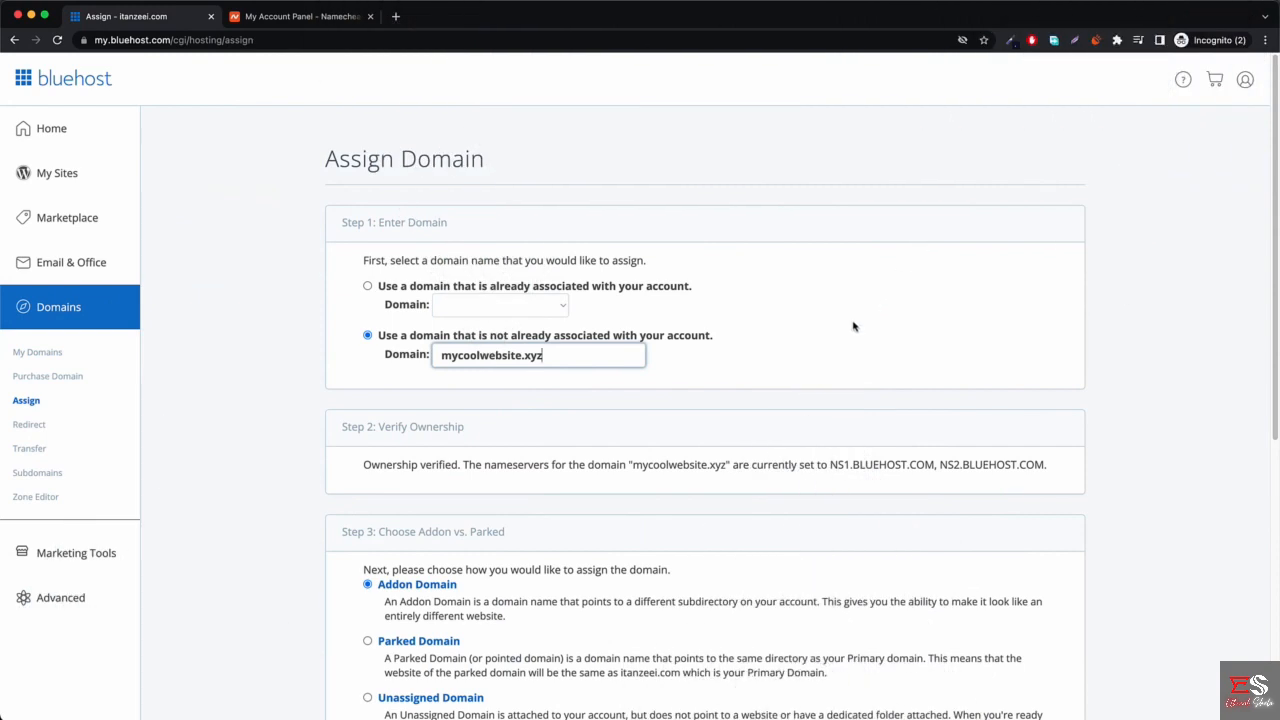
Confirm Bluehost verified mycoolwebsite.xyz with NS1.BLUEHOST.COM, then switch to the Namecheap dashboard.
{"action": "left_click", "coordinate": [845, 340]}
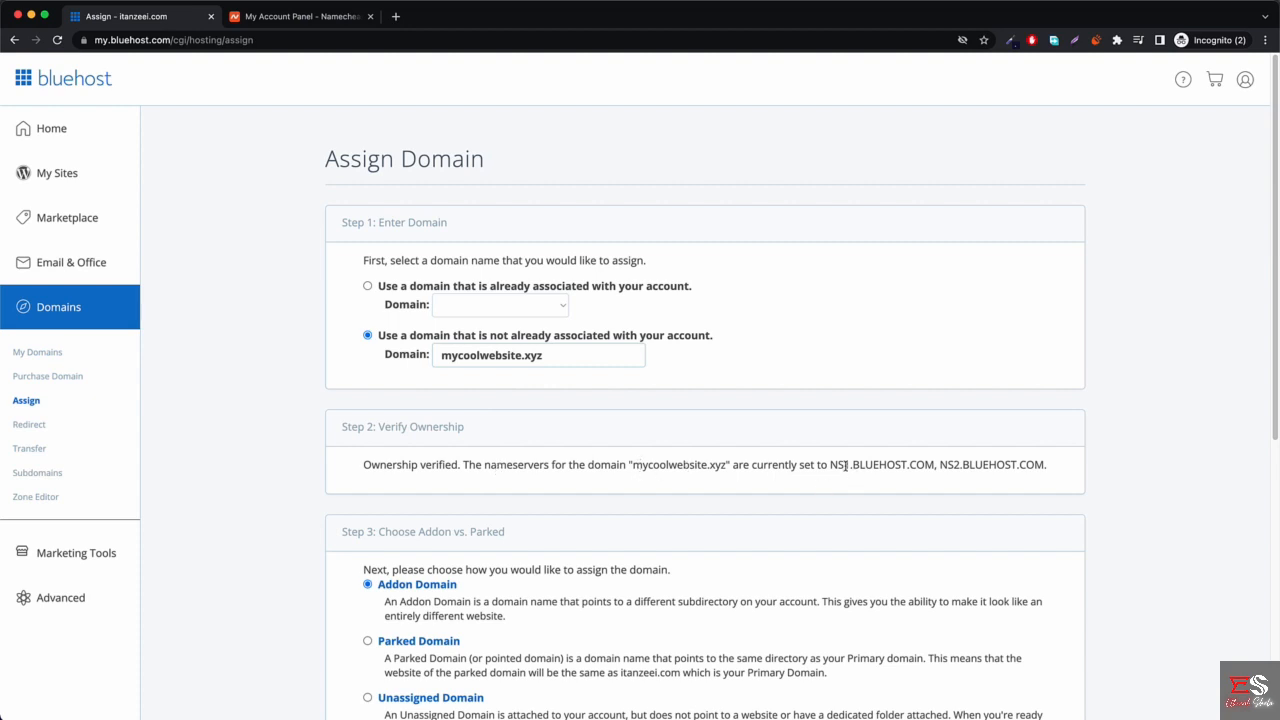
{"action": "left_click_drag", "start_coordinate": [831, 465], "coordinate": [927, 464]}
{"action": "left_click", "coordinate": [929, 463]}
{"action": "scroll", "coordinate": [750, 460], "scroll_direction": "down", "scroll_amount": 2}
{"action": "left_click", "coordinate": [290, 17]}
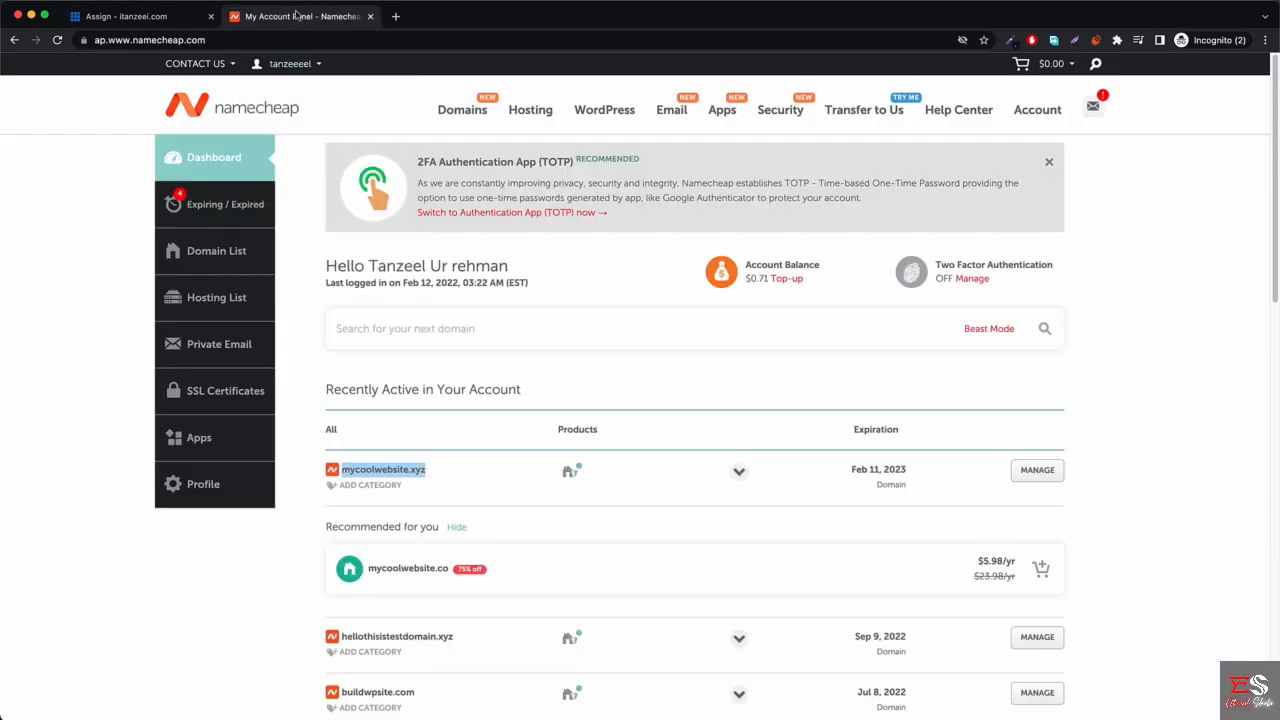
Try opening mycoolwebsite.xyz from Namecheap, still unreachable, then go back to Bluehost's Assign Domain page.
{"action": "right_click", "coordinate": [381, 474]}
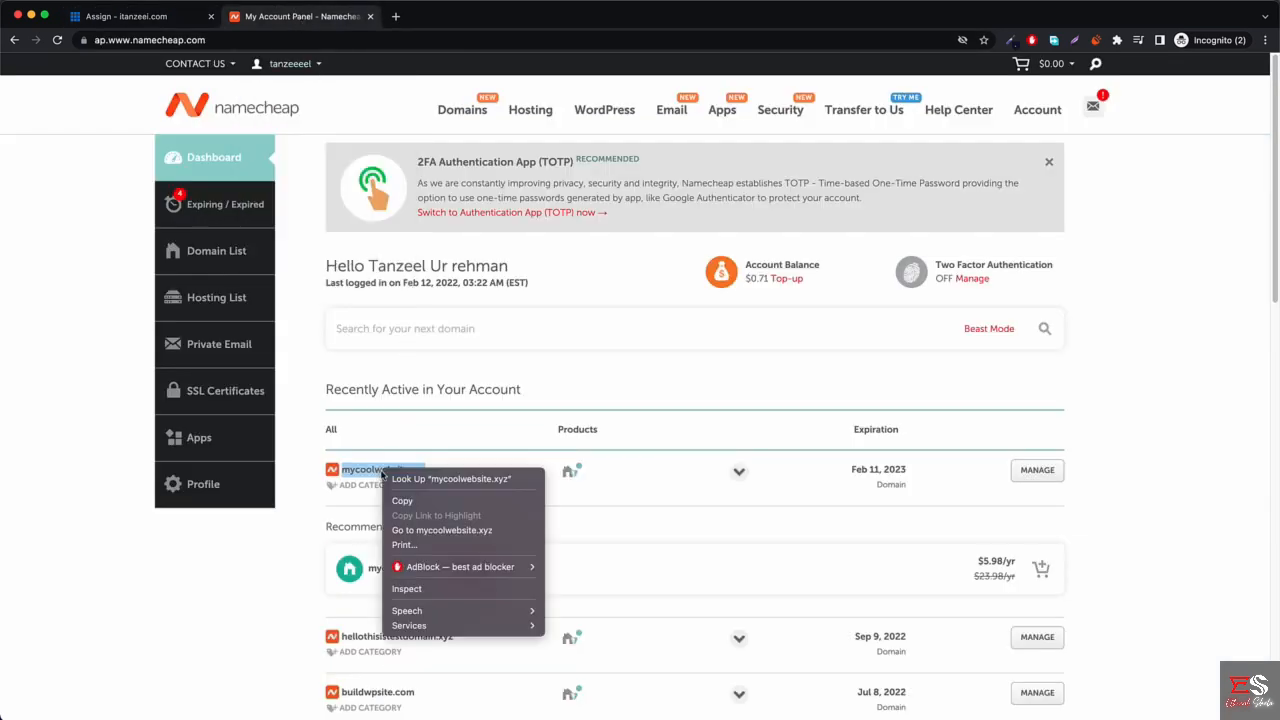
{"action": "left_click", "coordinate": [497, 534]}
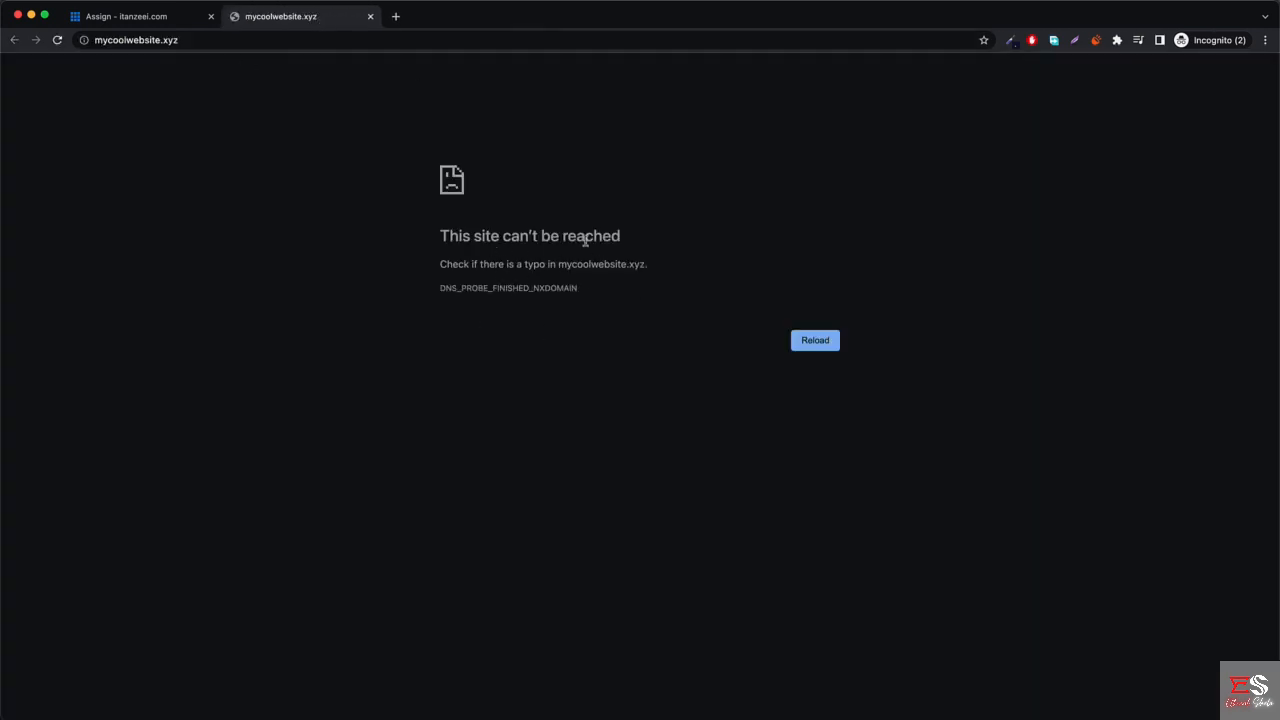
{"action": "left_click", "coordinate": [175, 17]}
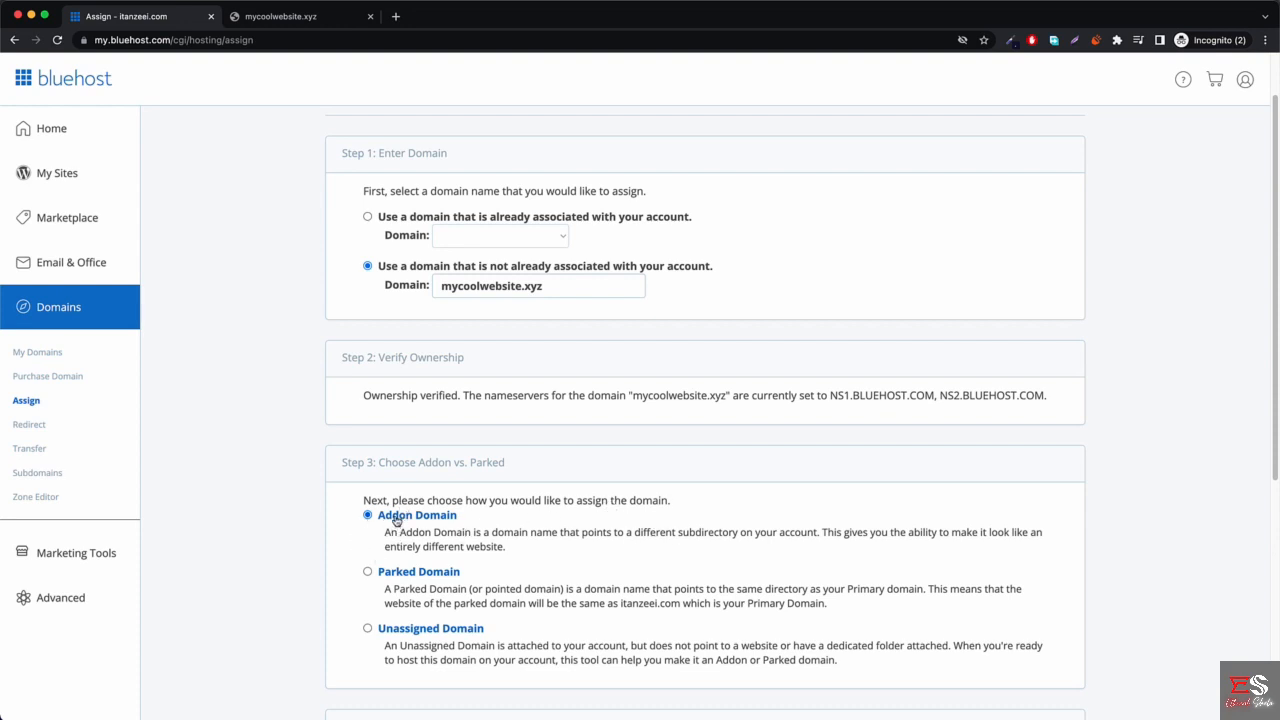
Assign mycoolwebsite.xyz as an Addon Domain using new directory public_html/mycoolwebsite and sub-domain mycoolwebsite-xyz.
{"action": "scroll", "coordinate": [400, 509], "scroll_direction": "down", "scroll_amount": 2}
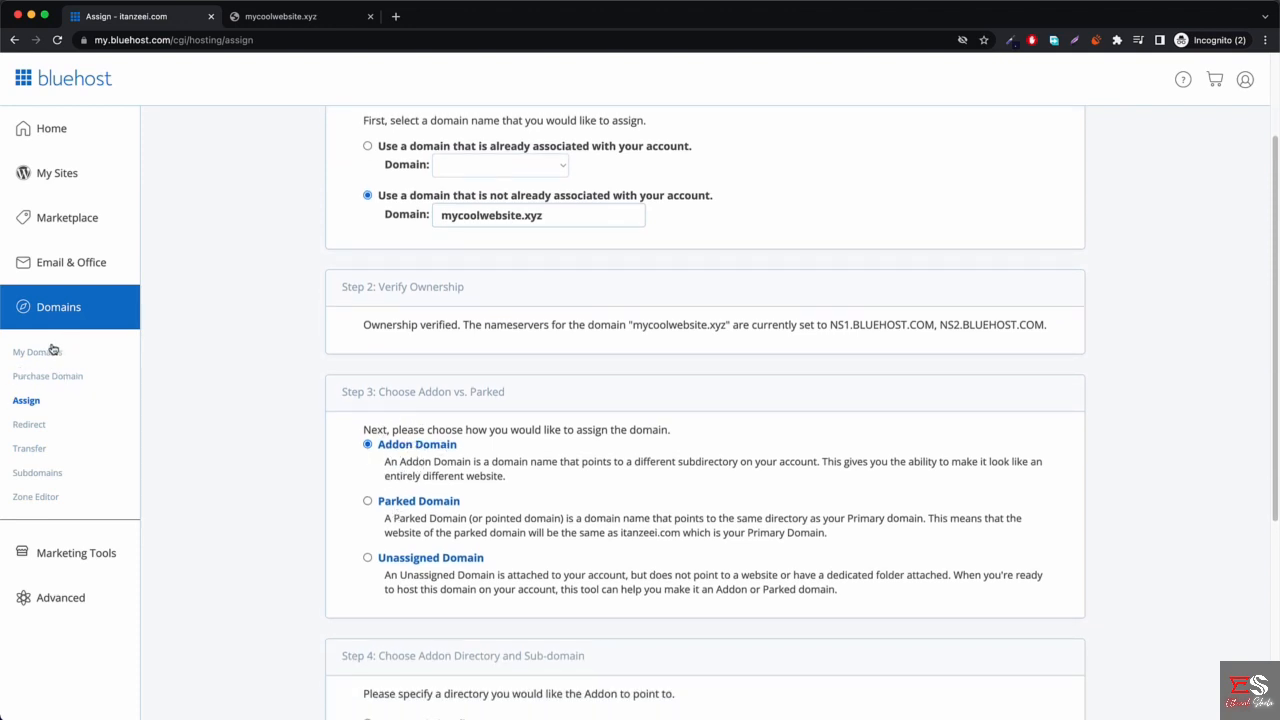
{"action": "scroll", "coordinate": [428, 466], "scroll_direction": "down", "scroll_amount": 5}
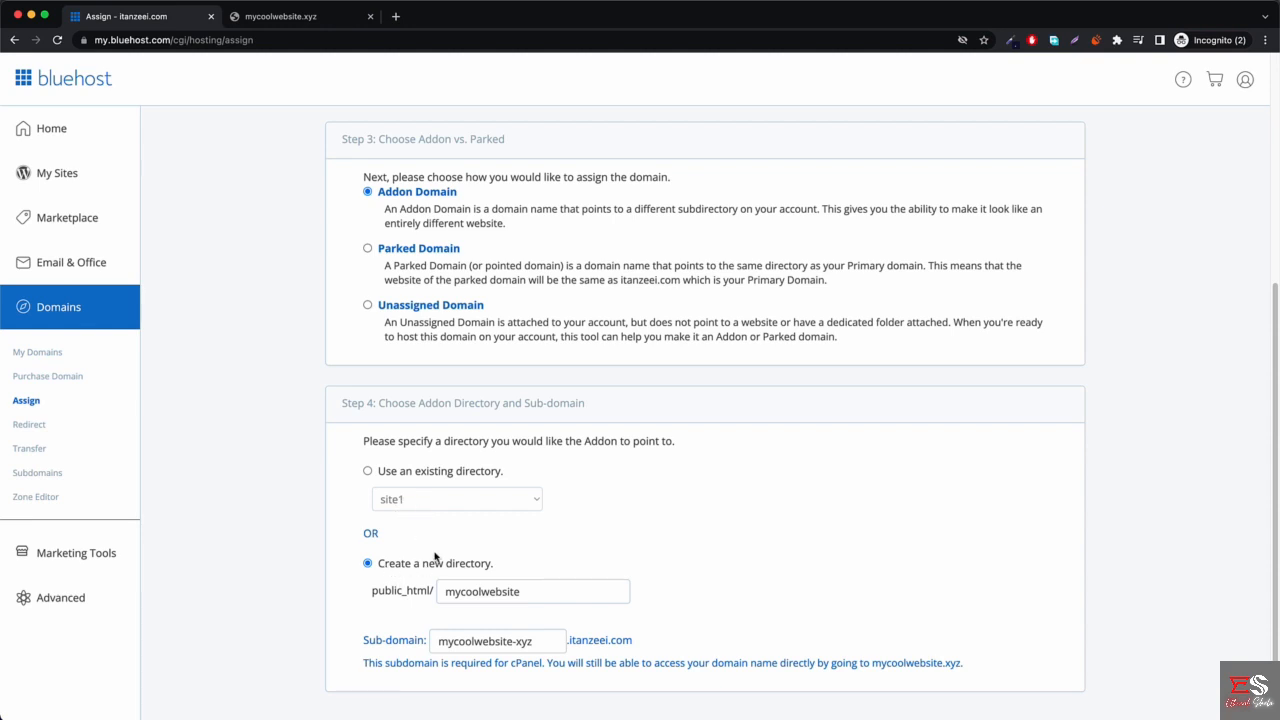
{"action": "left_click", "coordinate": [550, 591]}
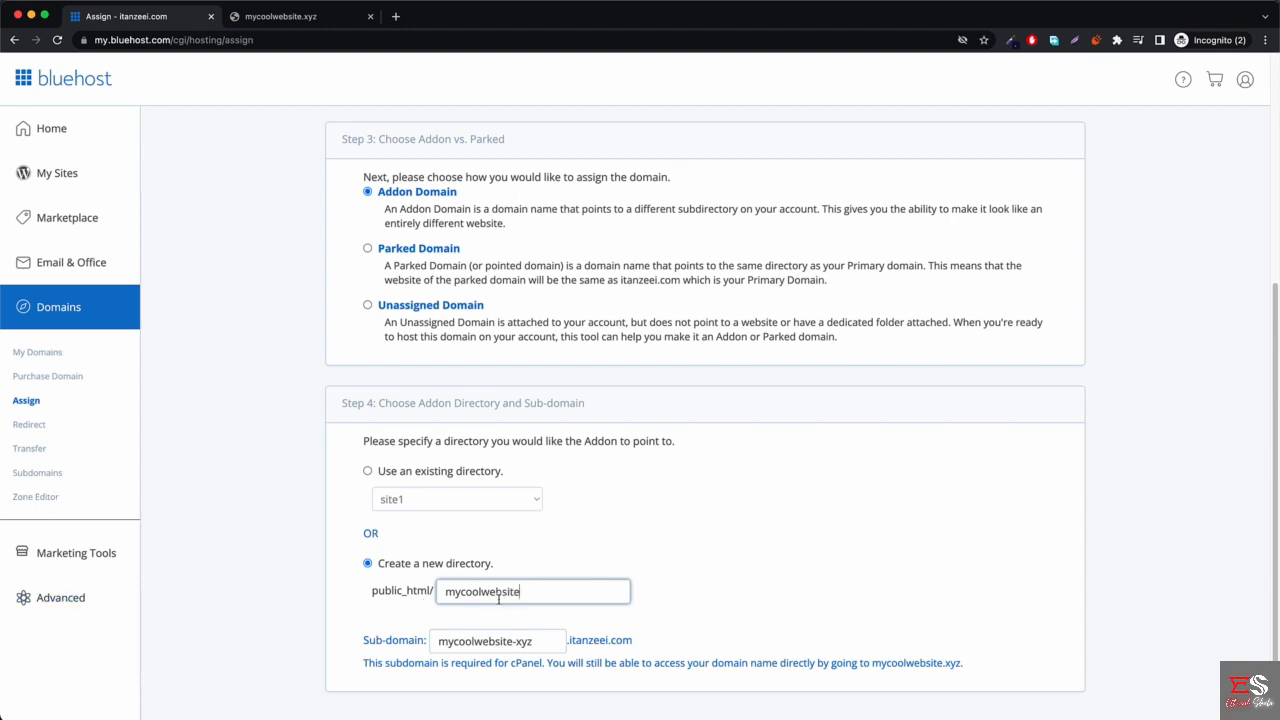
{"action": "left_click", "coordinate": [703, 593]}
{"action": "scroll", "coordinate": [700, 594], "scroll_direction": "down", "scroll_amount": 2}
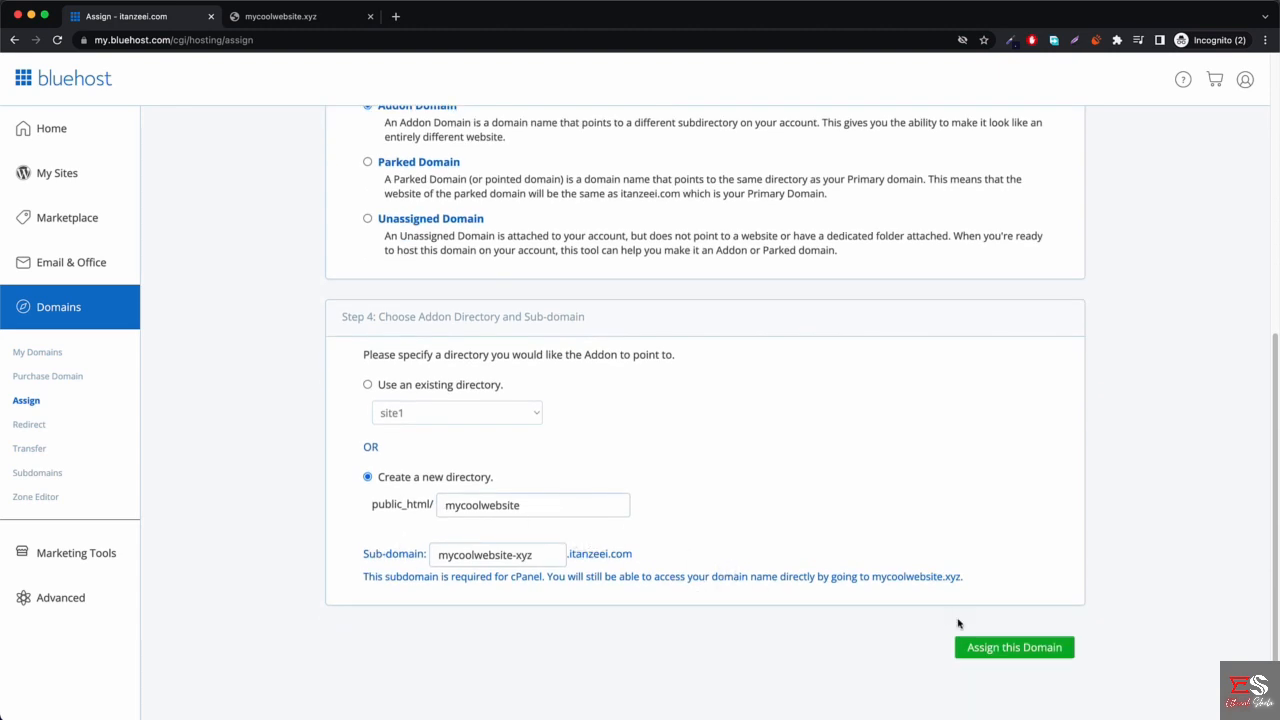
{"action": "left_click", "coordinate": [1018, 652]}
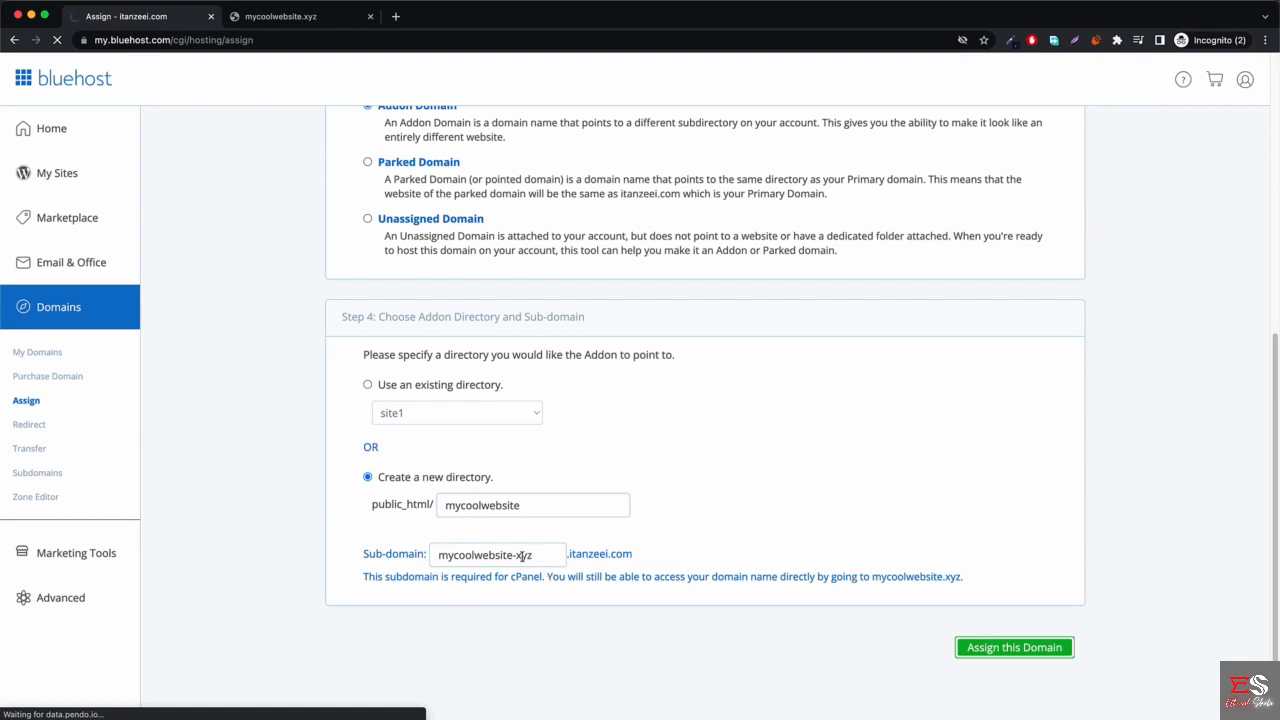
{"action": "scroll", "coordinate": [516, 554], "scroll_direction": "up", "scroll_amount": 5}
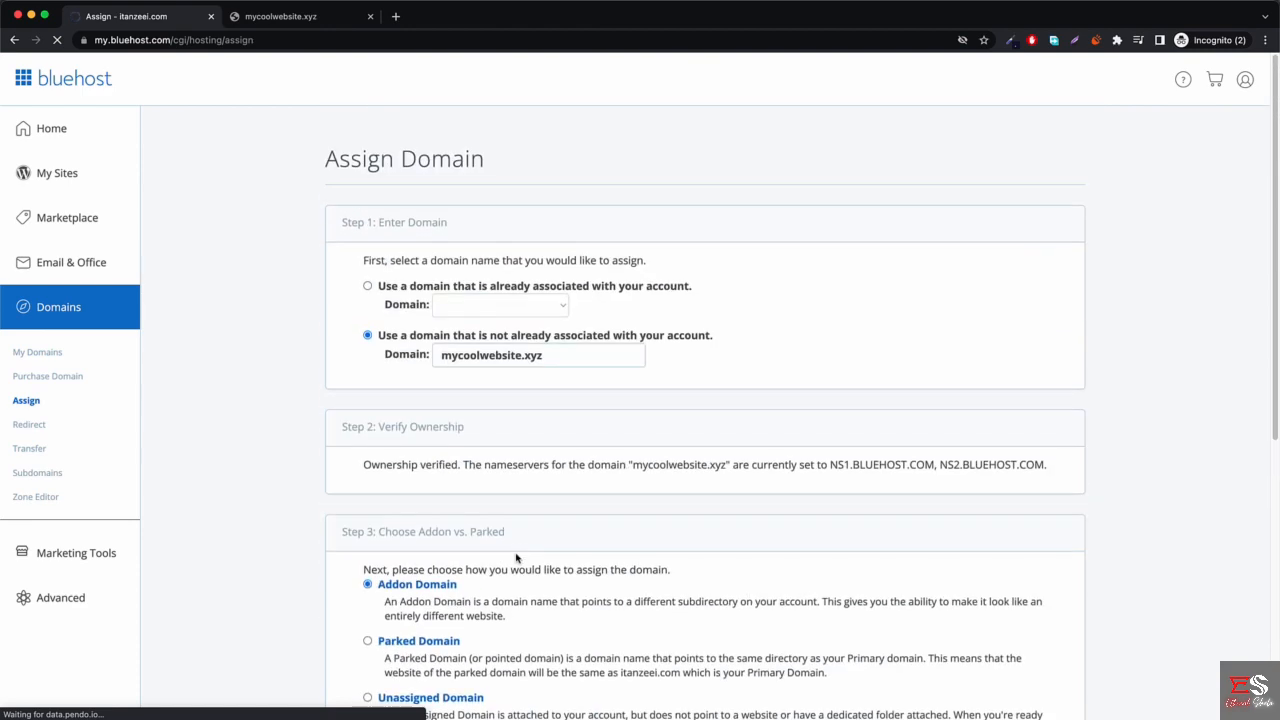
Open My Domains from the Bluehost sidebar to see mycoolwebsite.xyz listed as an Addon domain.
{"action": "scroll", "coordinate": [516, 554], "scroll_direction": "down", "scroll_amount": 5}
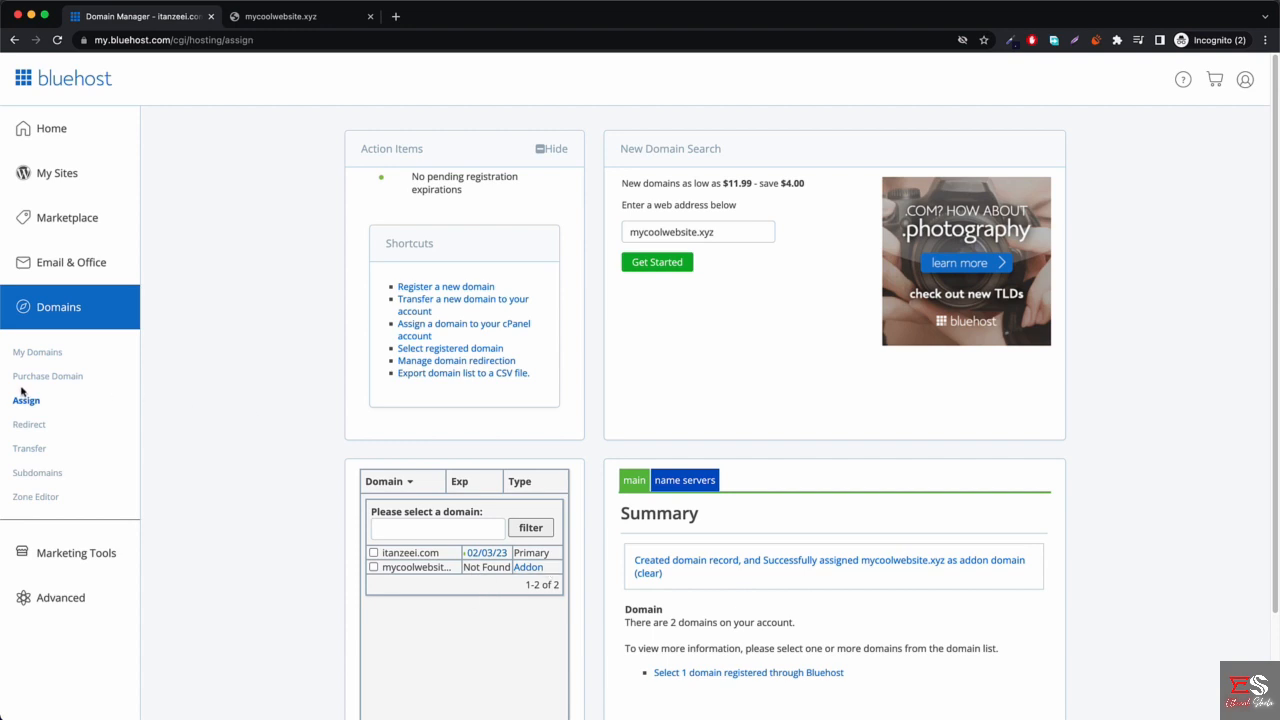
{"action": "left_click", "coordinate": [51, 354]}
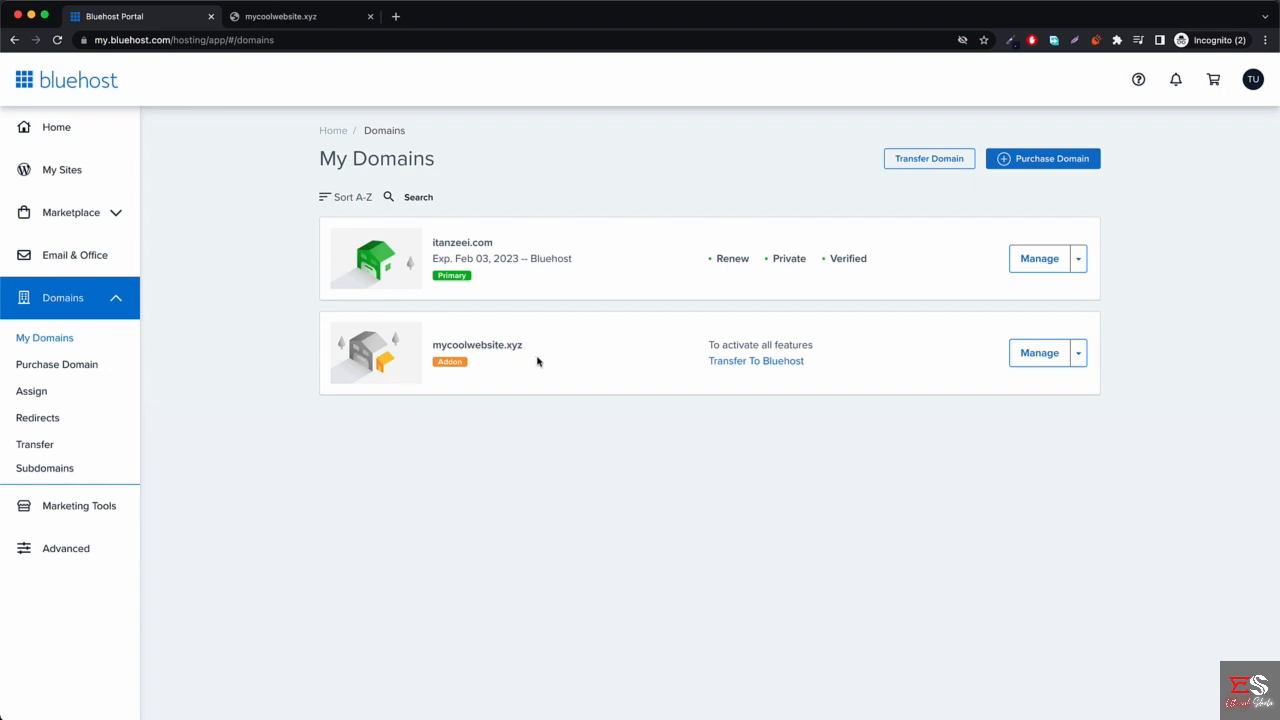
Reload the mycoolwebsite.xyz tab until it answers with 403 Forbidden instead of NXDOMAIN.
{"action": "left_click", "coordinate": [290, 16]}
{"action": "left_click", "coordinate": [293, 40]}
{"action": "key", "text": "Return"}
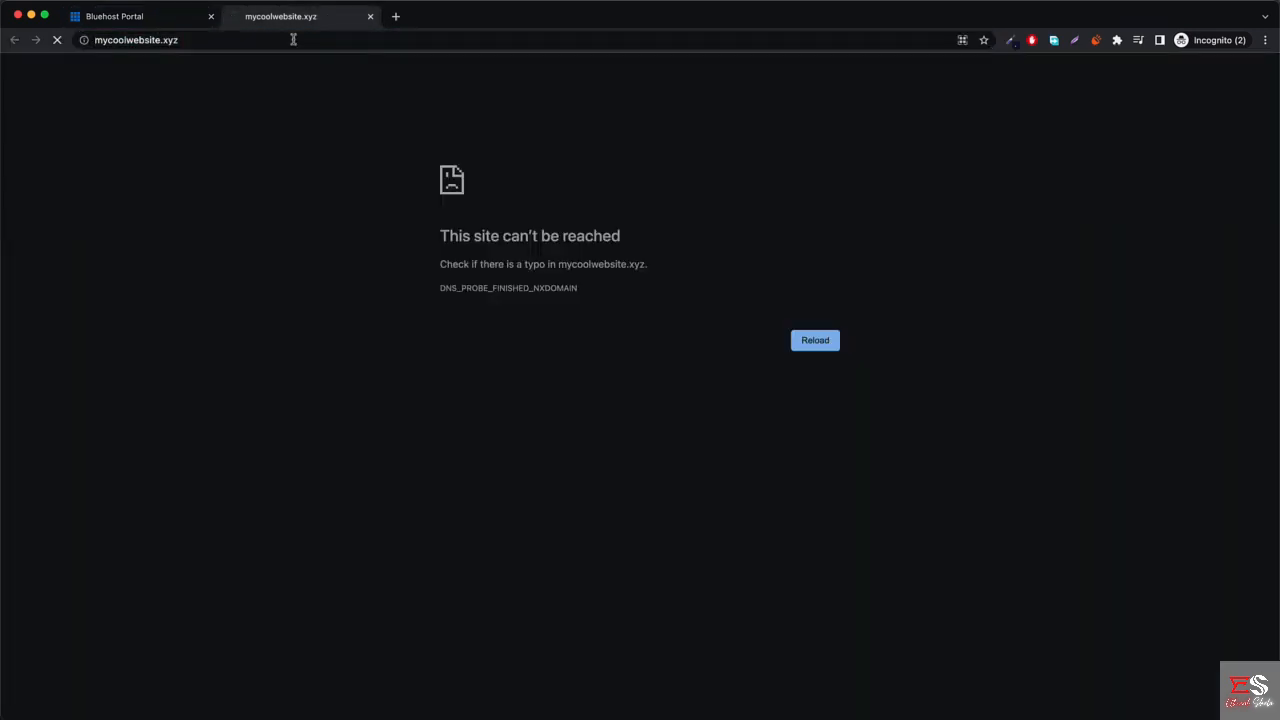
{"action": "left_click", "coordinate": [293, 40]}
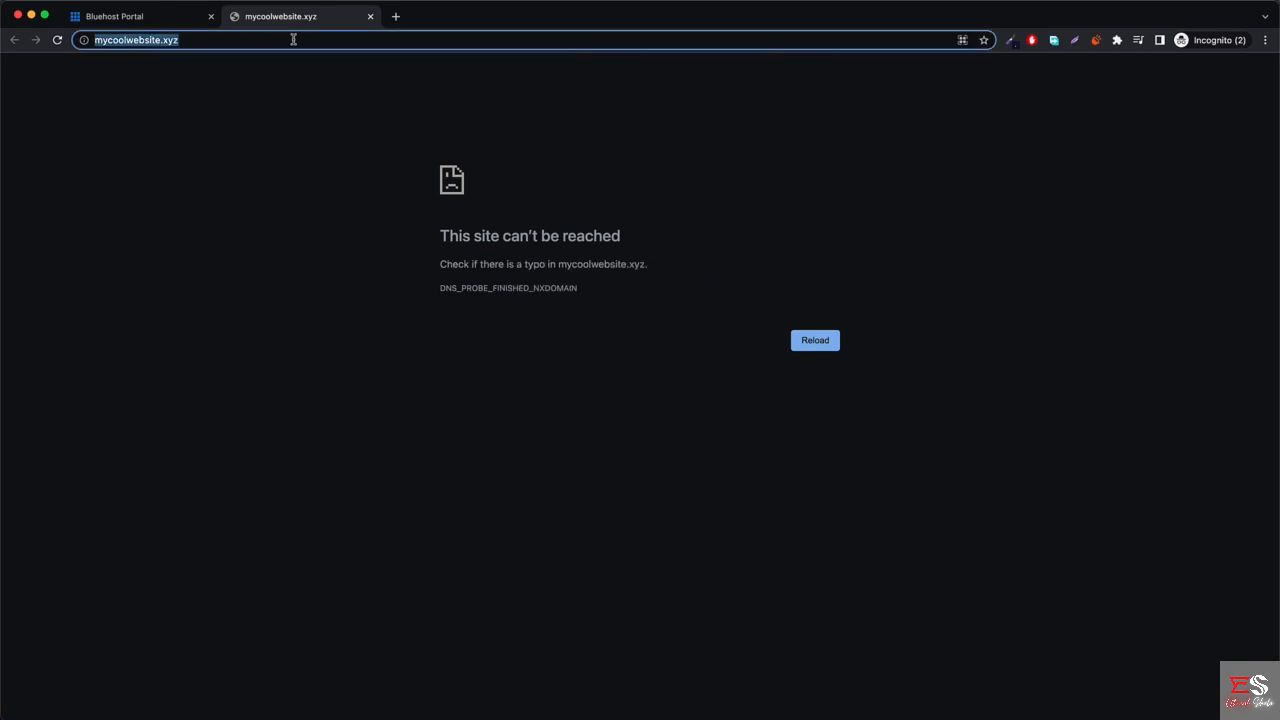
{"action": "left_click", "coordinate": [135, 16]}
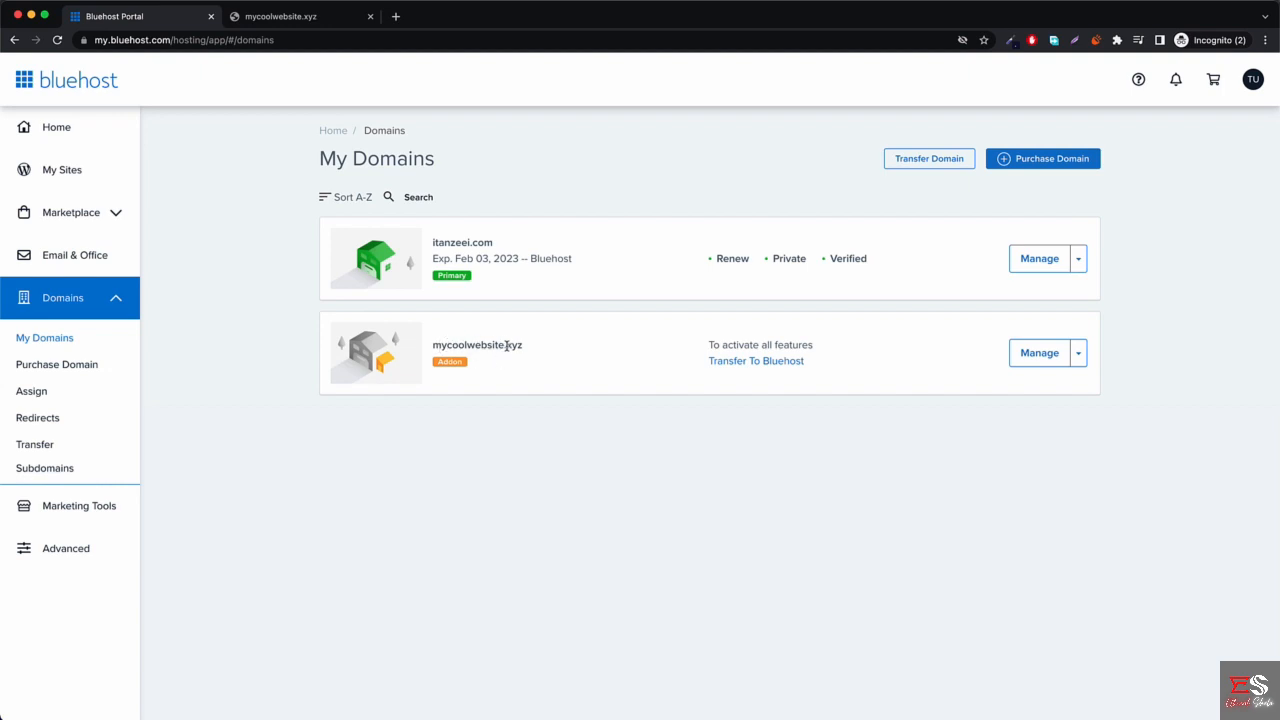
{"action": "left_click", "coordinate": [256, 19]}
{"action": "left_click", "coordinate": [166, 20]}
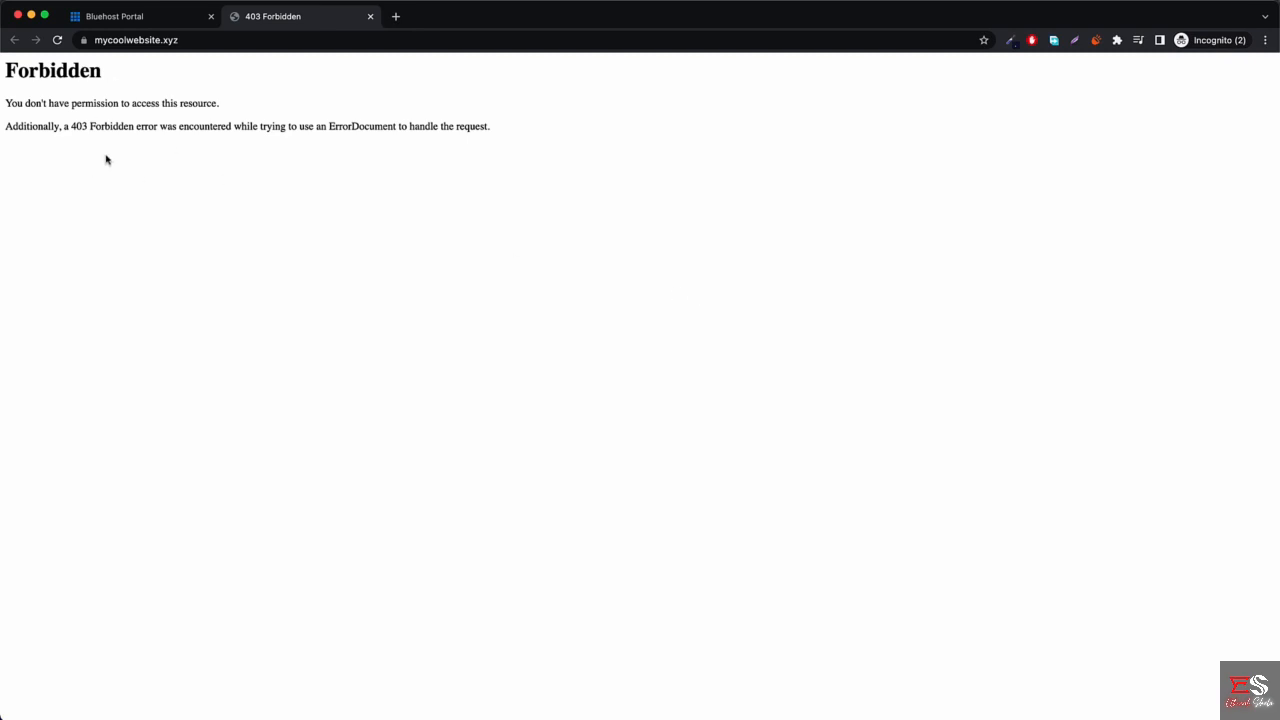
Check that mycoolwebsite.xyz uses a secure connection, then return to the Bluehost domain list.
{"action": "left_click", "coordinate": [118, 18]}
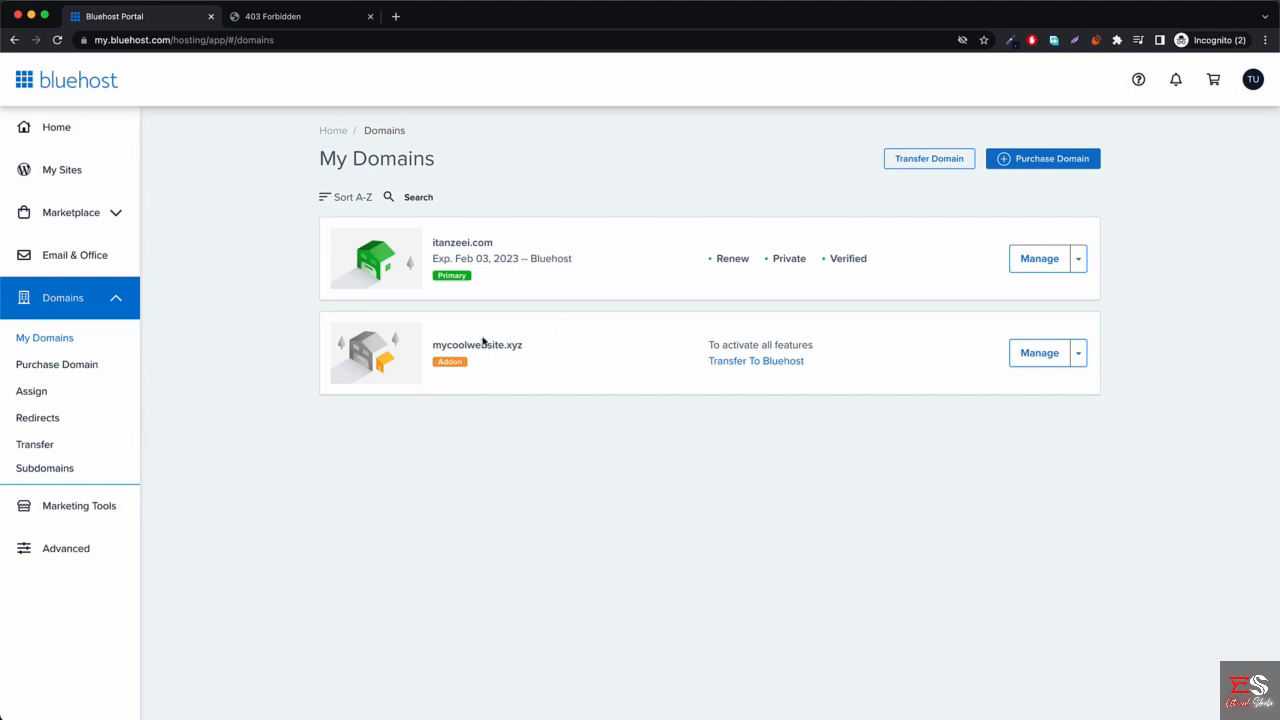
{"action": "left_click", "coordinate": [302, 18]}
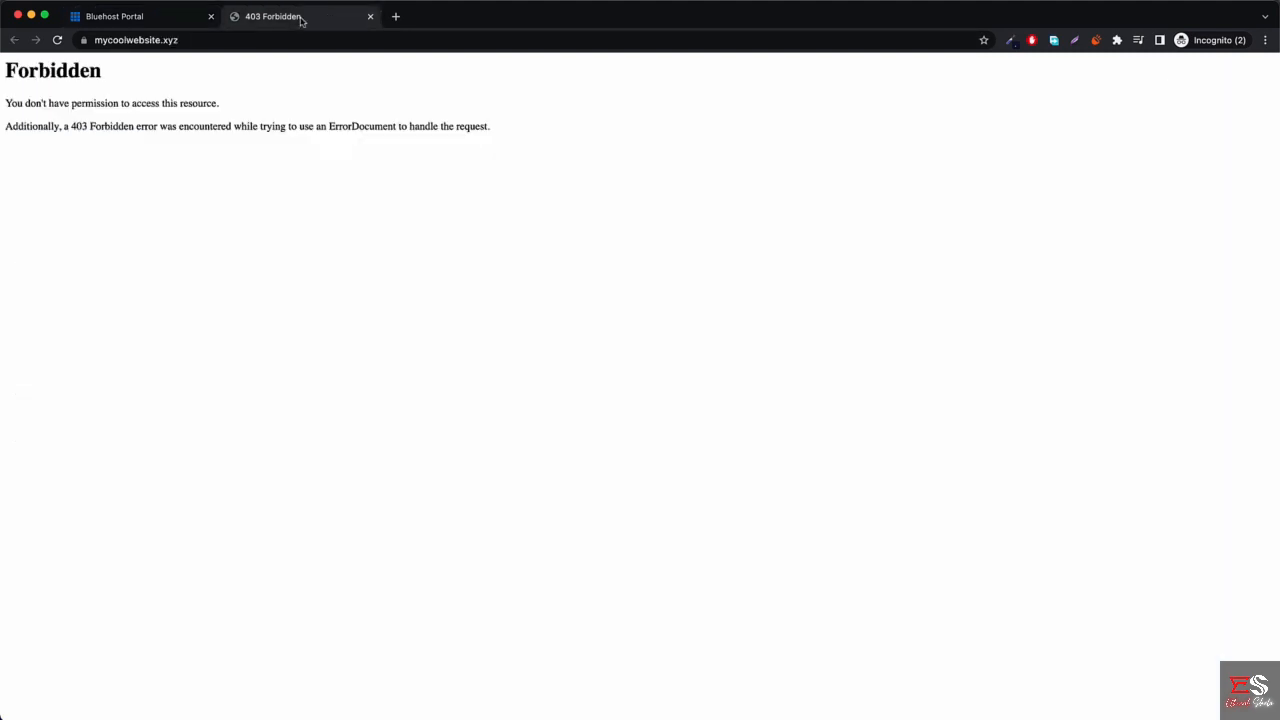
{"action": "left_click", "coordinate": [85, 41]}
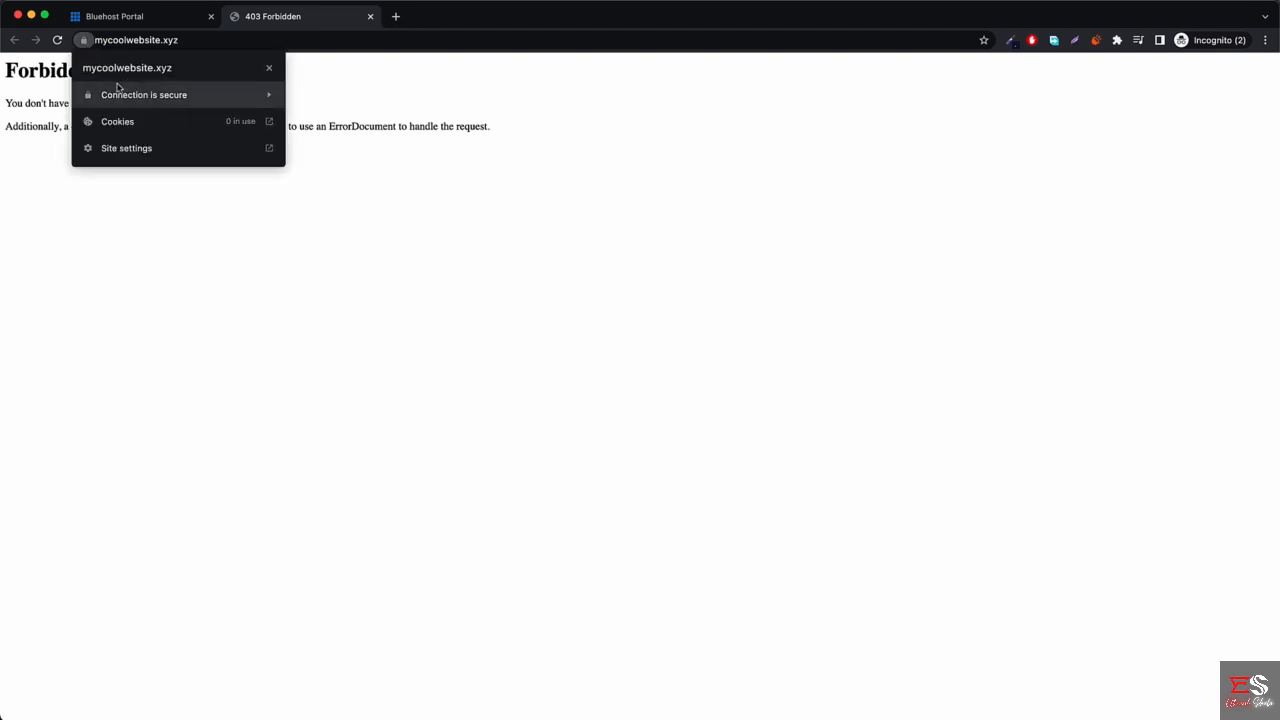
{"action": "left_click", "coordinate": [269, 70]}
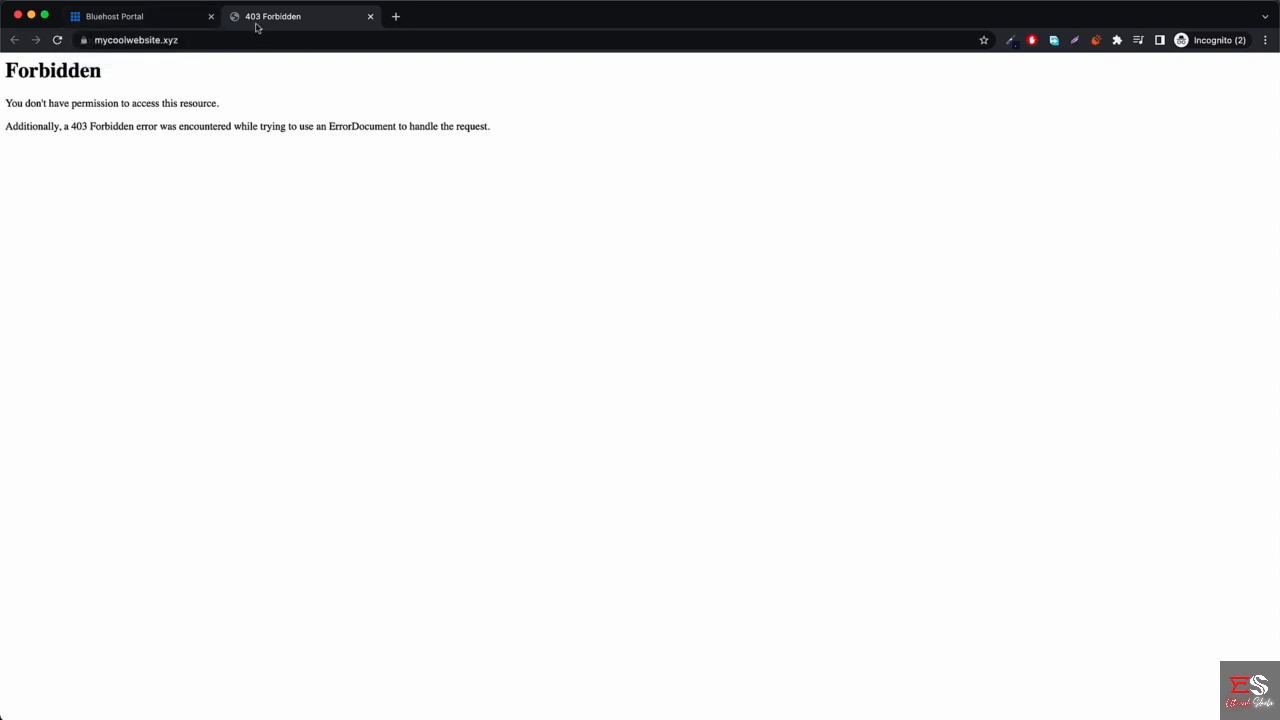
{"action": "left_click", "coordinate": [155, 18]}
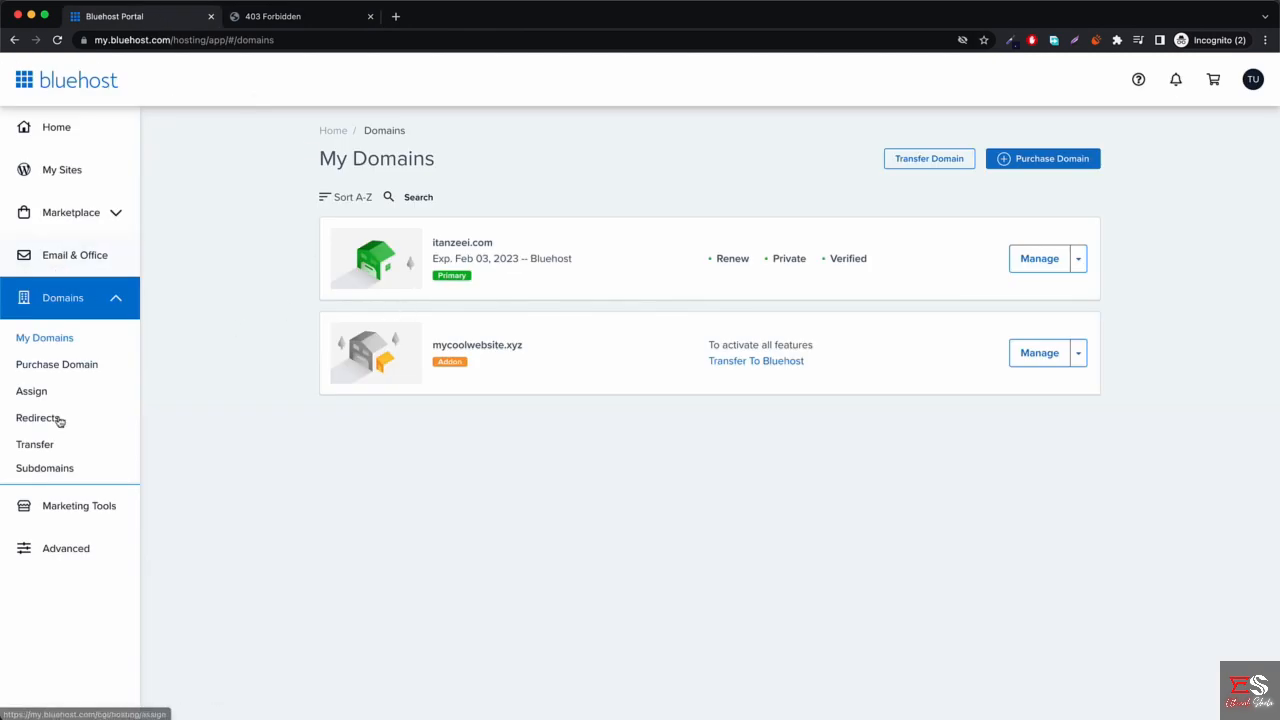
From Bluehost's Advanced cPanel tools, launch File Manager from the Files section.
{"action": "left_click", "coordinate": [86, 552]}
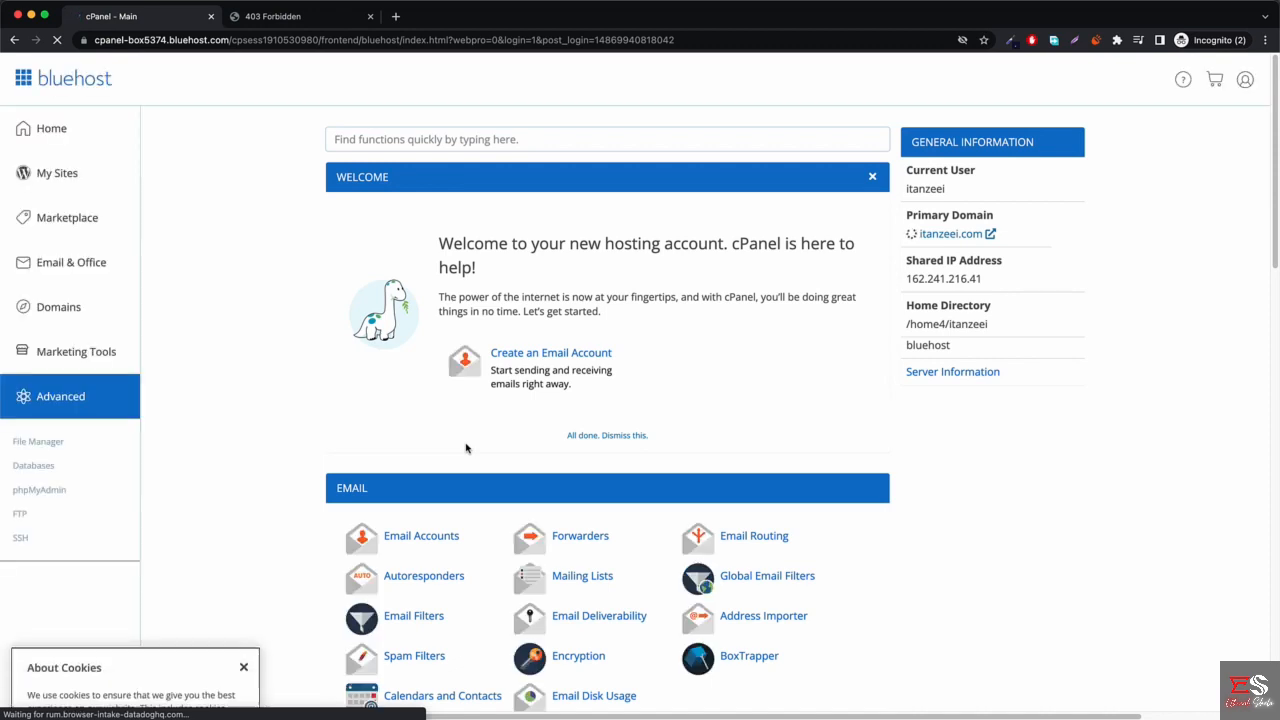
{"action": "scroll", "coordinate": [466, 448], "scroll_direction": "down", "scroll_amount": 3}
{"action": "scroll", "coordinate": [466, 448], "scroll_direction": "down", "scroll_amount": 15}
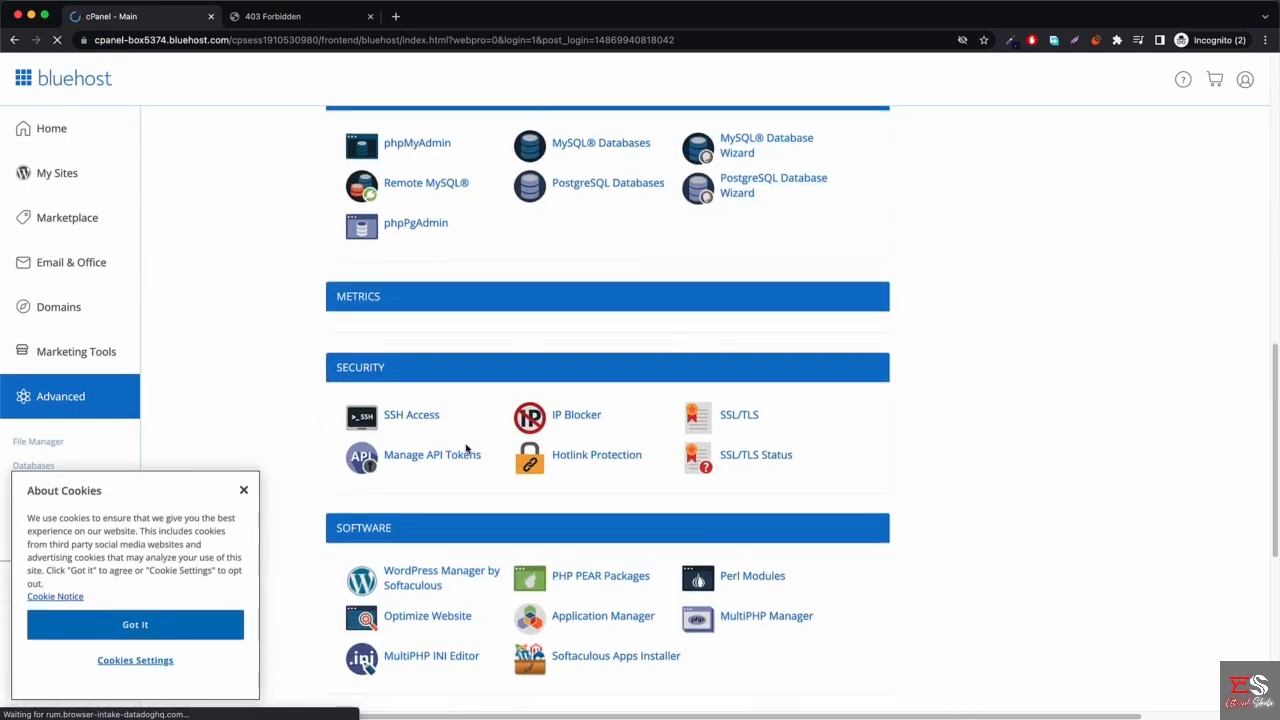
{"action": "scroll", "coordinate": [564, 313], "scroll_direction": "up", "scroll_amount": 5}
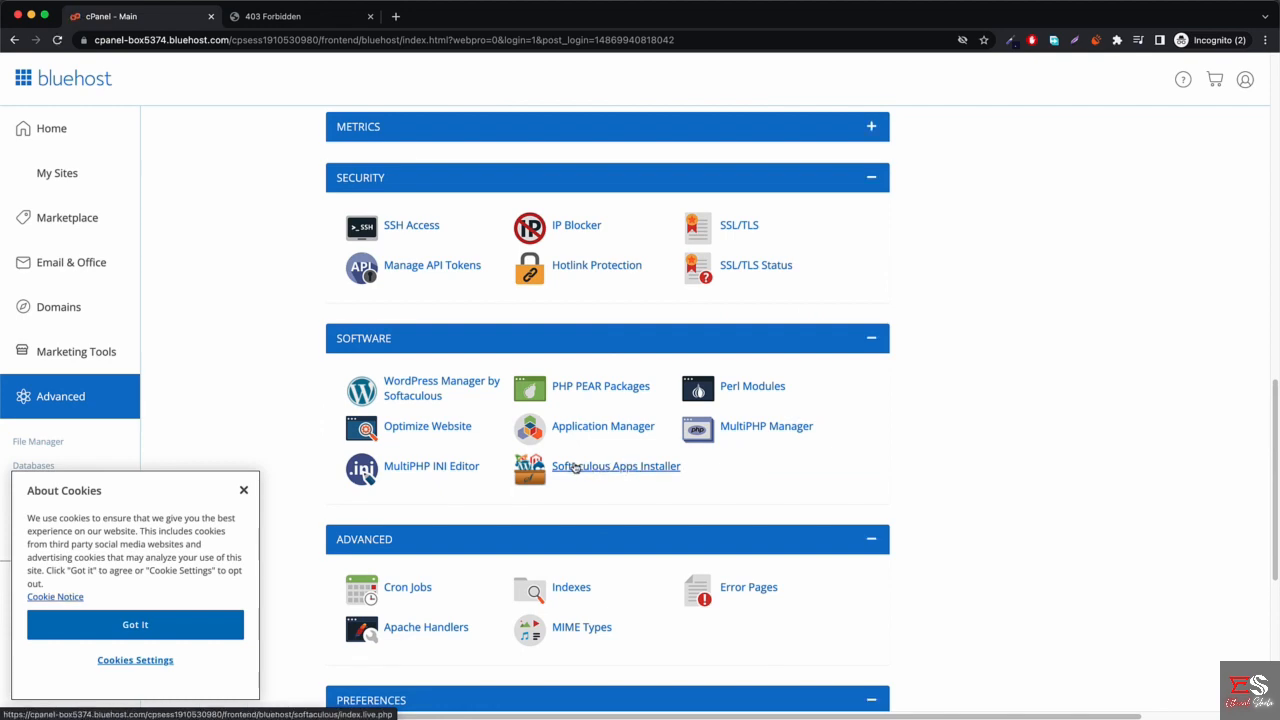
{"action": "scroll", "coordinate": [575, 469], "scroll_direction": "up", "scroll_amount": 5}
{"action": "scroll", "coordinate": [498, 405], "scroll_direction": "up", "scroll_amount": 2}
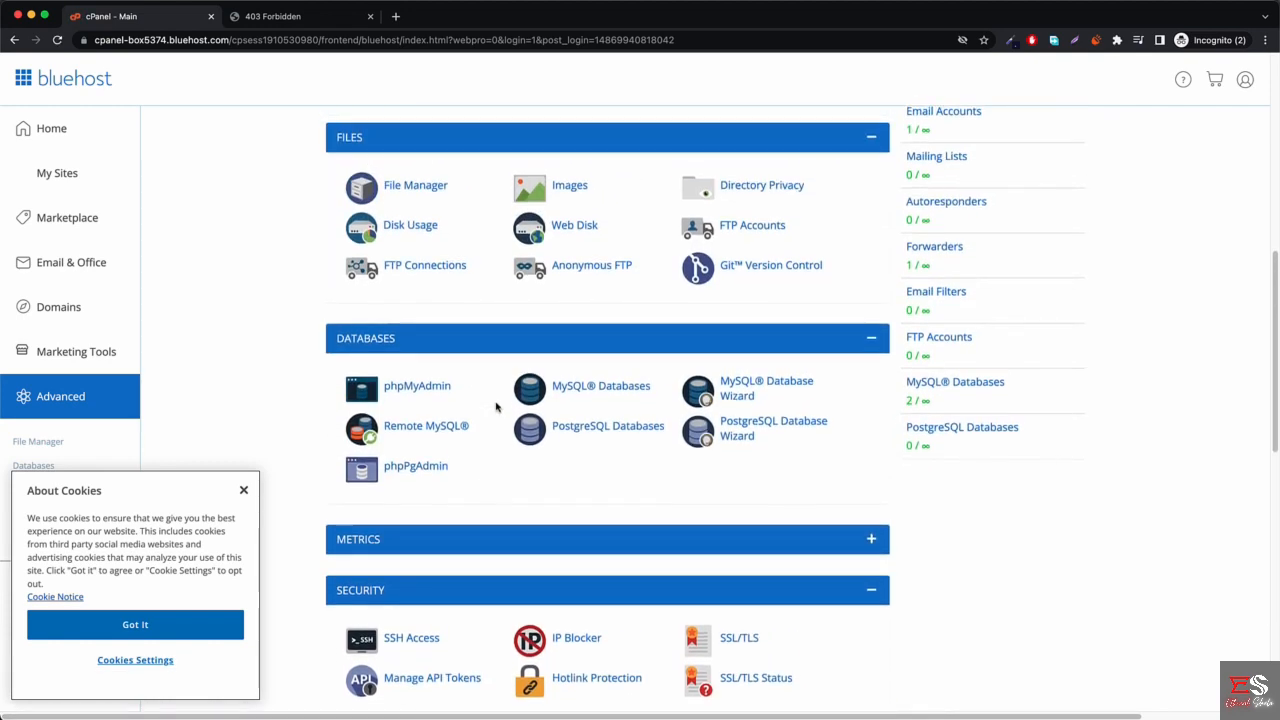
{"action": "scroll", "coordinate": [458, 557], "scroll_direction": "up", "scroll_amount": 6}
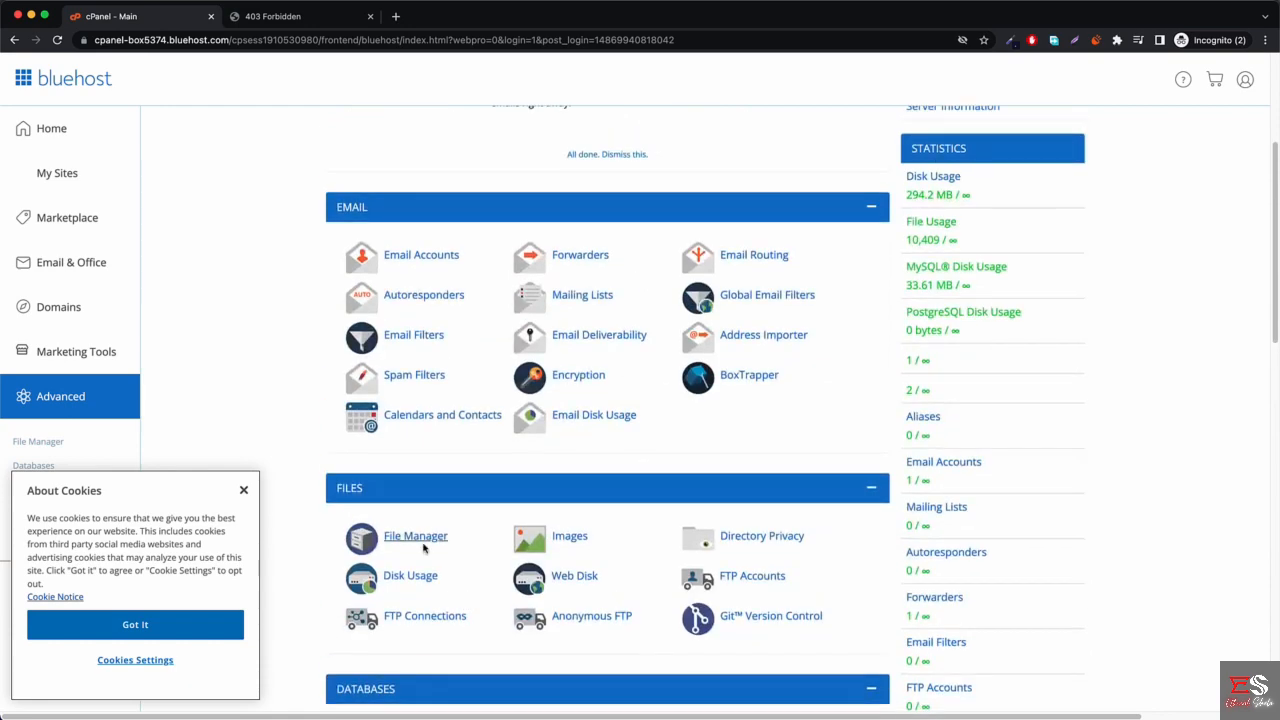
{"action": "left_click", "coordinate": [414, 539]}
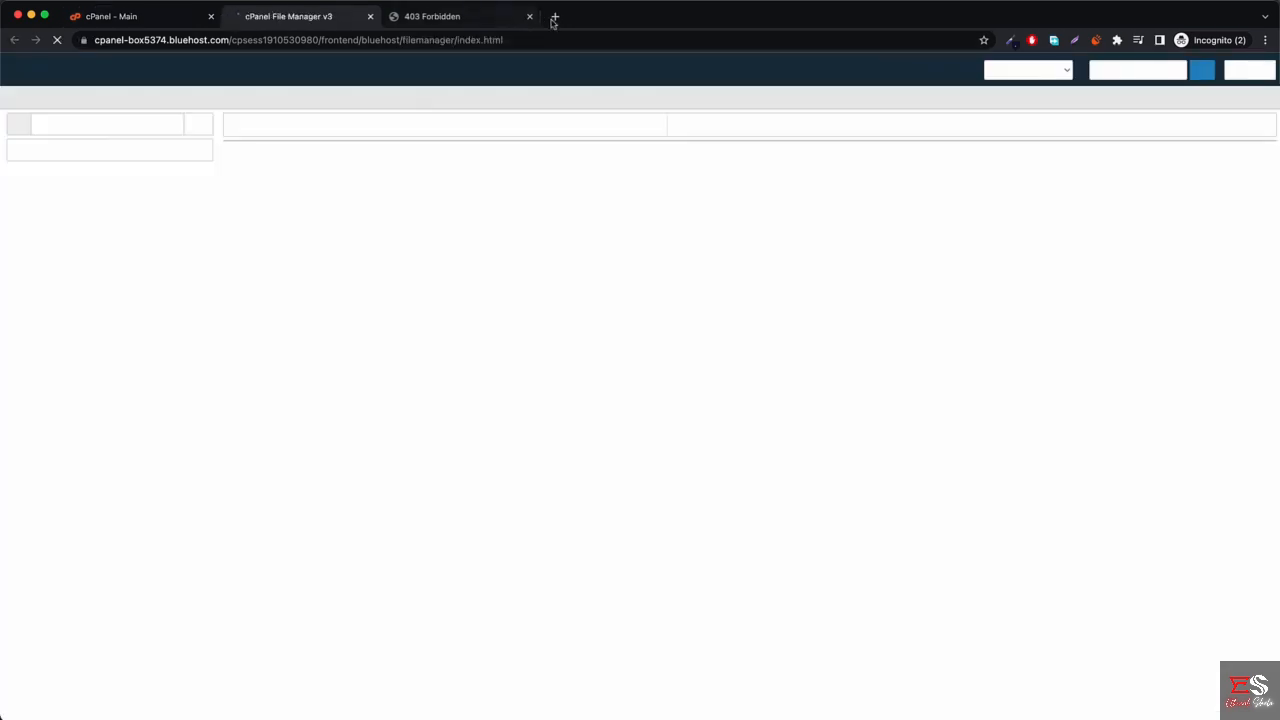
Go to wordpress.org in a new tab and download the WordPress 5.9 package.
{"action": "left_click", "coordinate": [554, 17]}
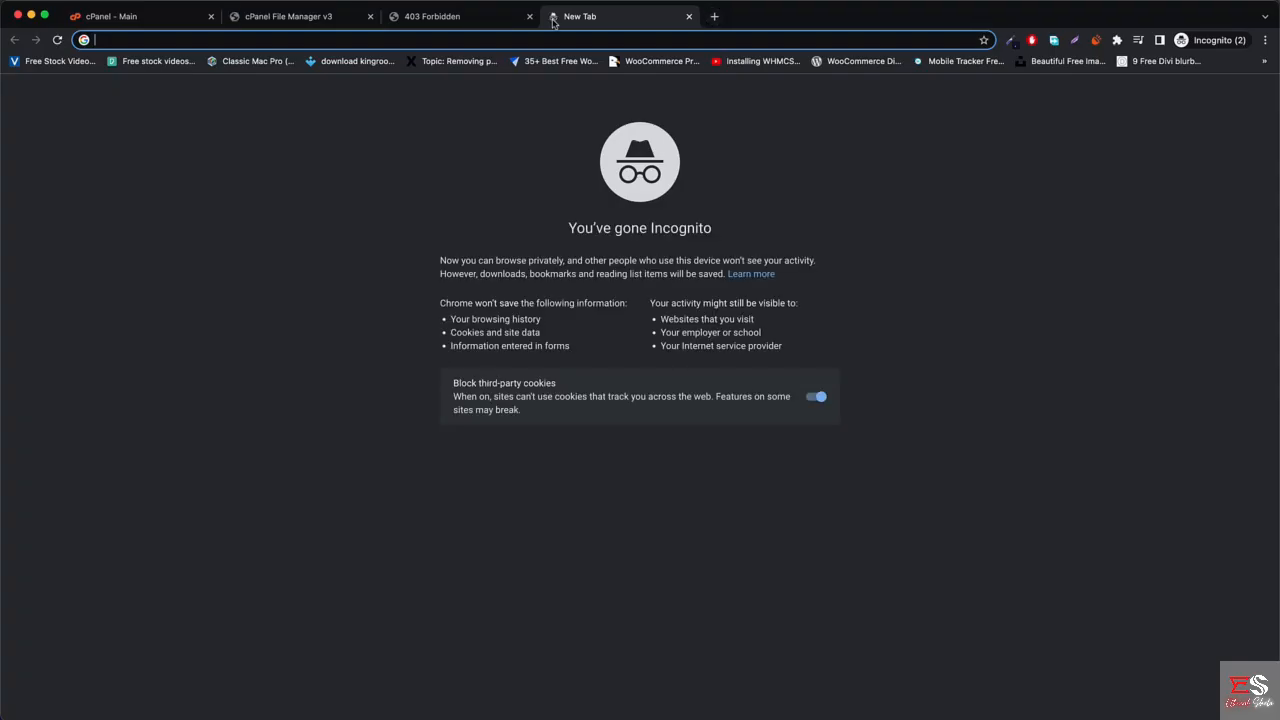
{"action": "type", "text": "wordp"}
{"action": "key", "text": "Return"}
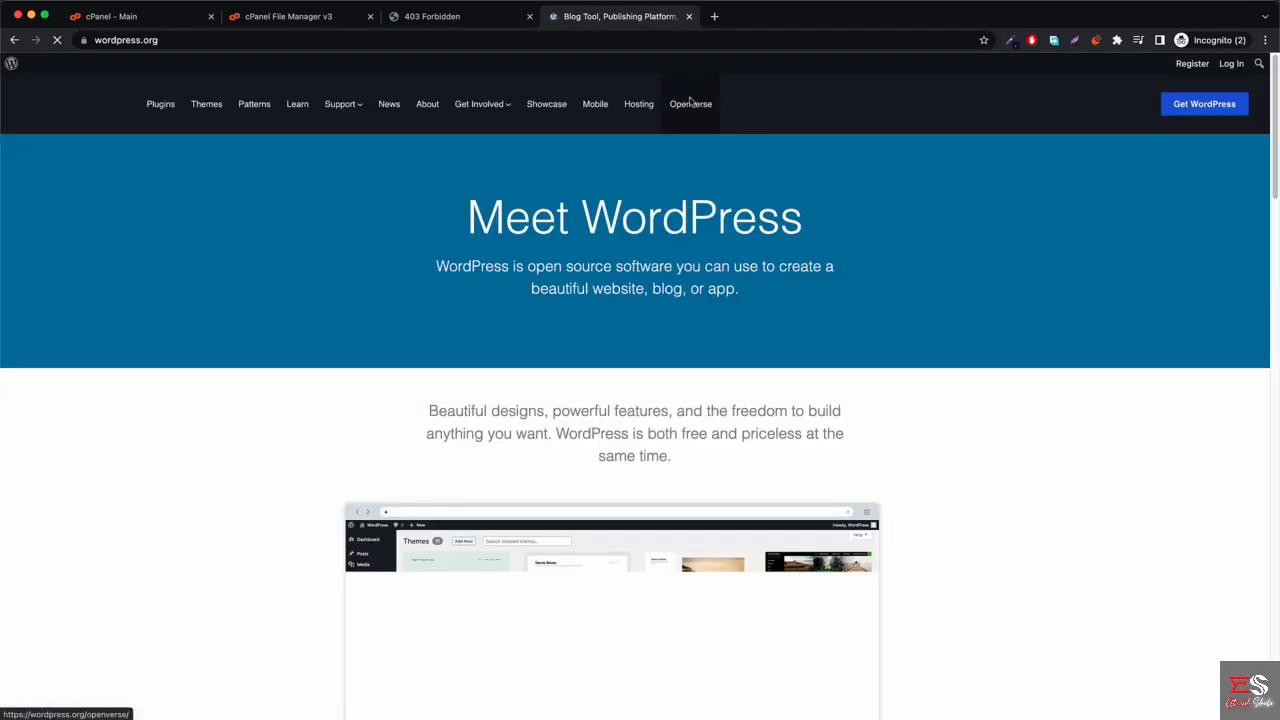
{"action": "left_click", "coordinate": [1203, 104]}
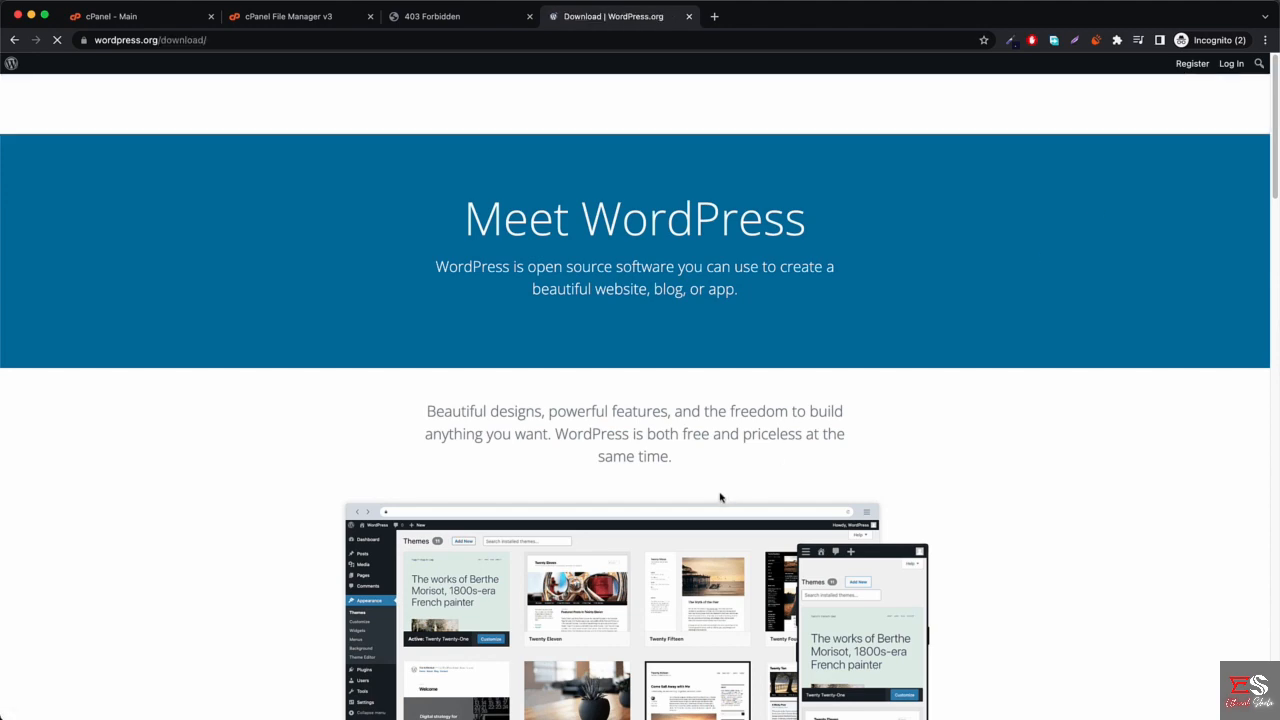
{"action": "scroll", "coordinate": [720, 500], "scroll_direction": "down", "scroll_amount": 6}
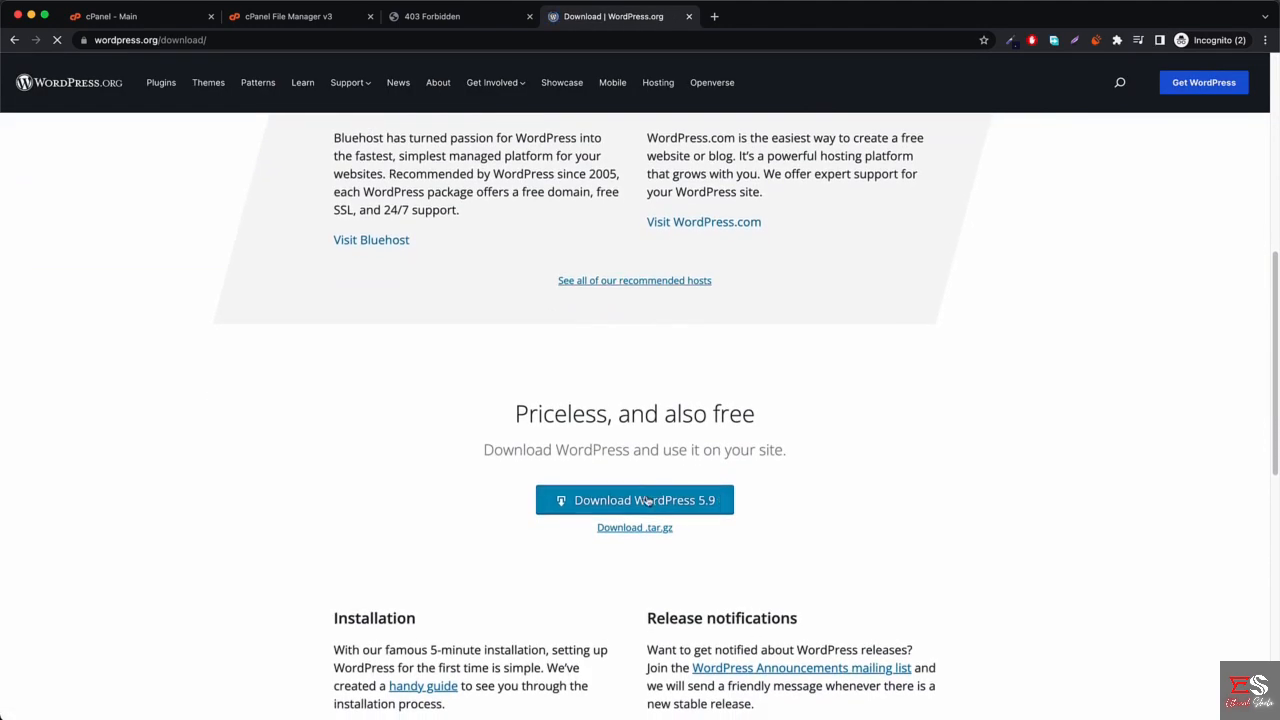
{"action": "left_click", "coordinate": [647, 502]}
{"action": "left_click", "coordinate": [803, 234]}
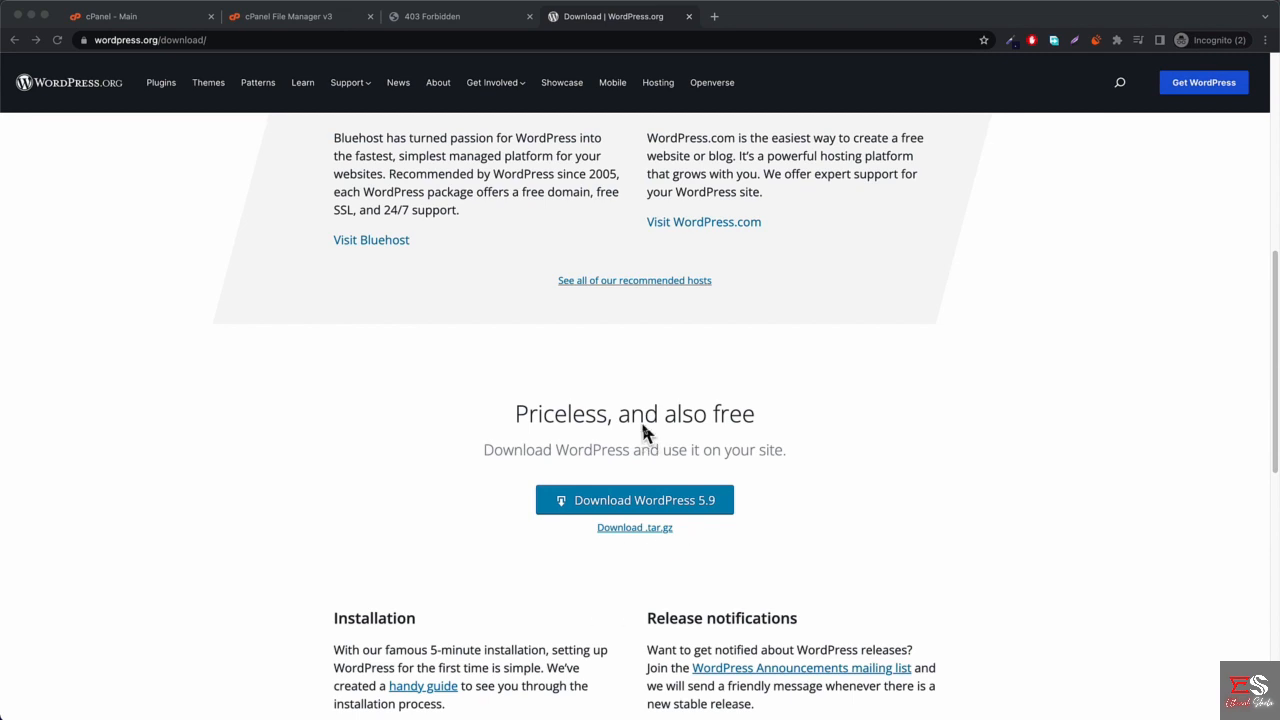
In File Manager, navigate into public_html and then the mycoolwebsite folder.
{"action": "left_click", "coordinate": [298, 20]}
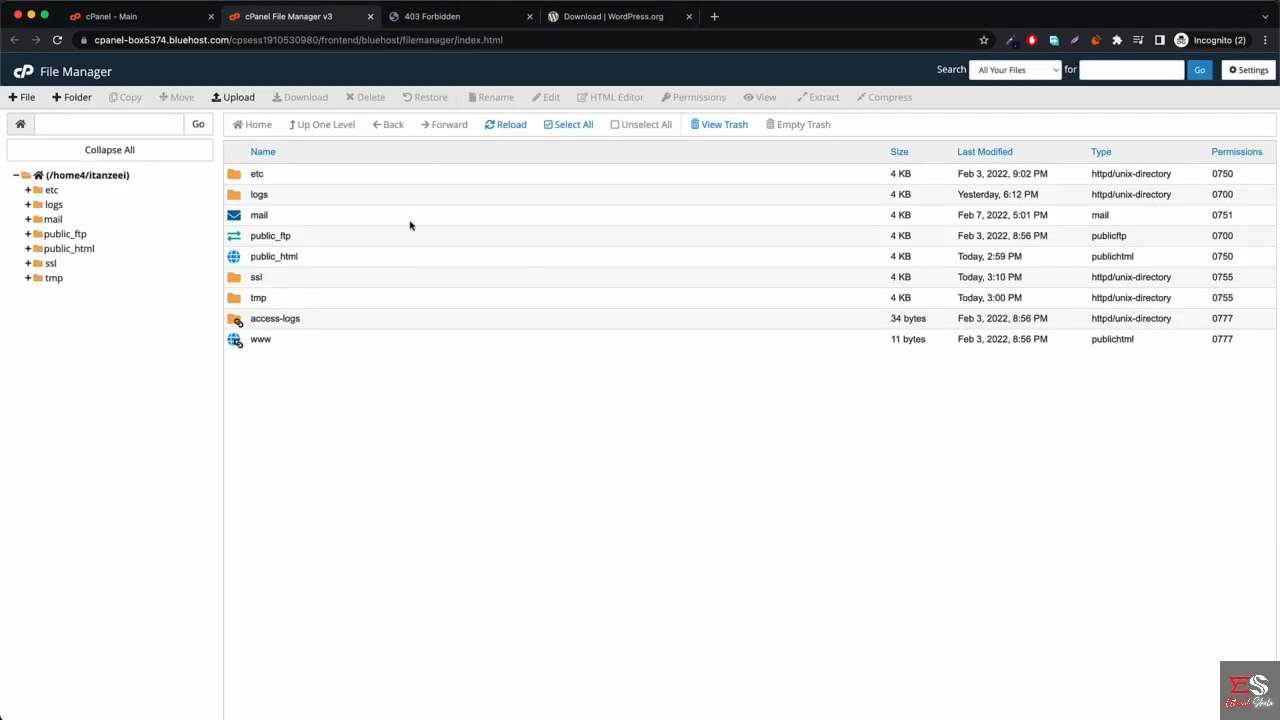
{"action": "double_click", "coordinate": [341, 261]}
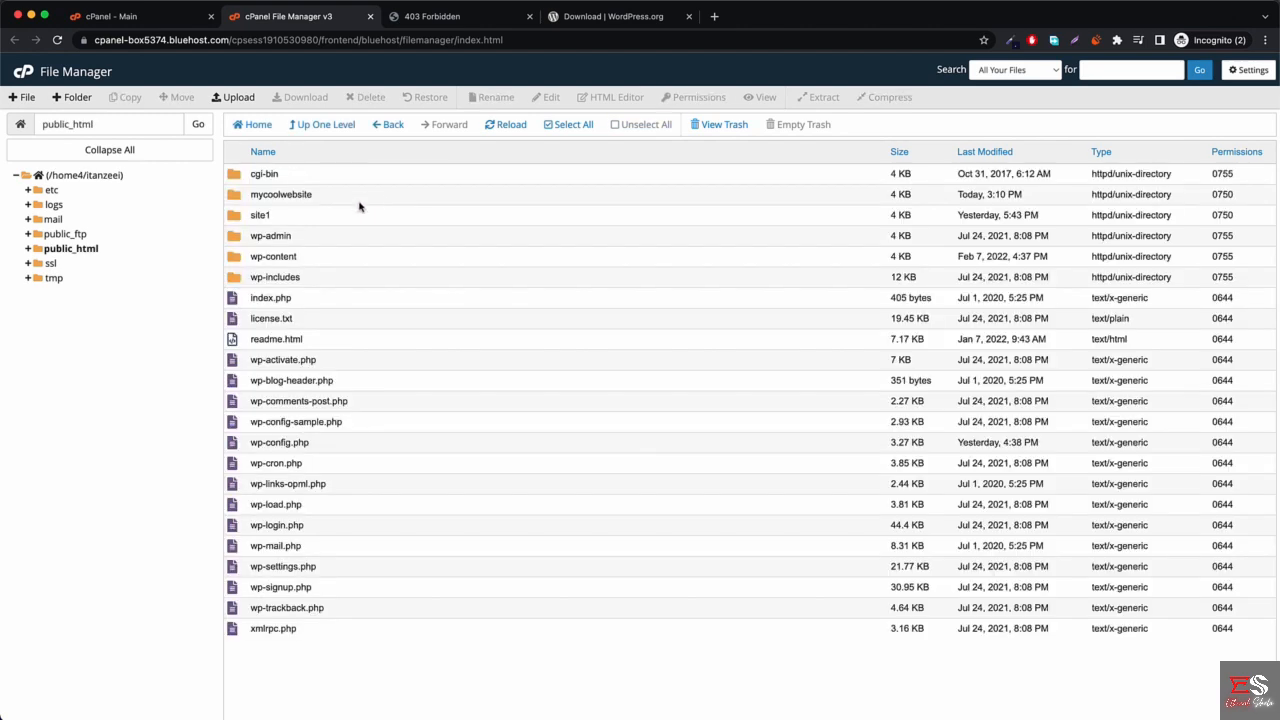
{"action": "double_click", "coordinate": [339, 198]}
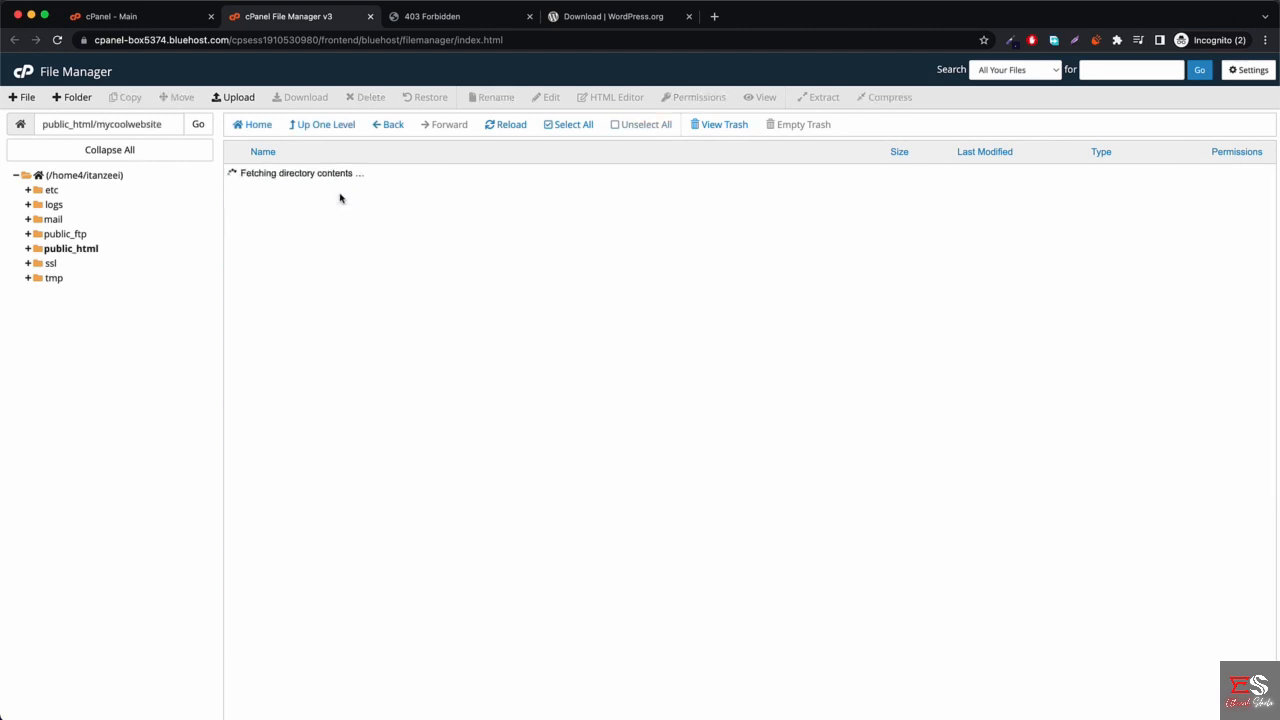
Upload wordpress-5.9.zip (19.72 MB) from Downloads into public_html/mycoolwebsite.
{"action": "left_click", "coordinate": [222, 97]}
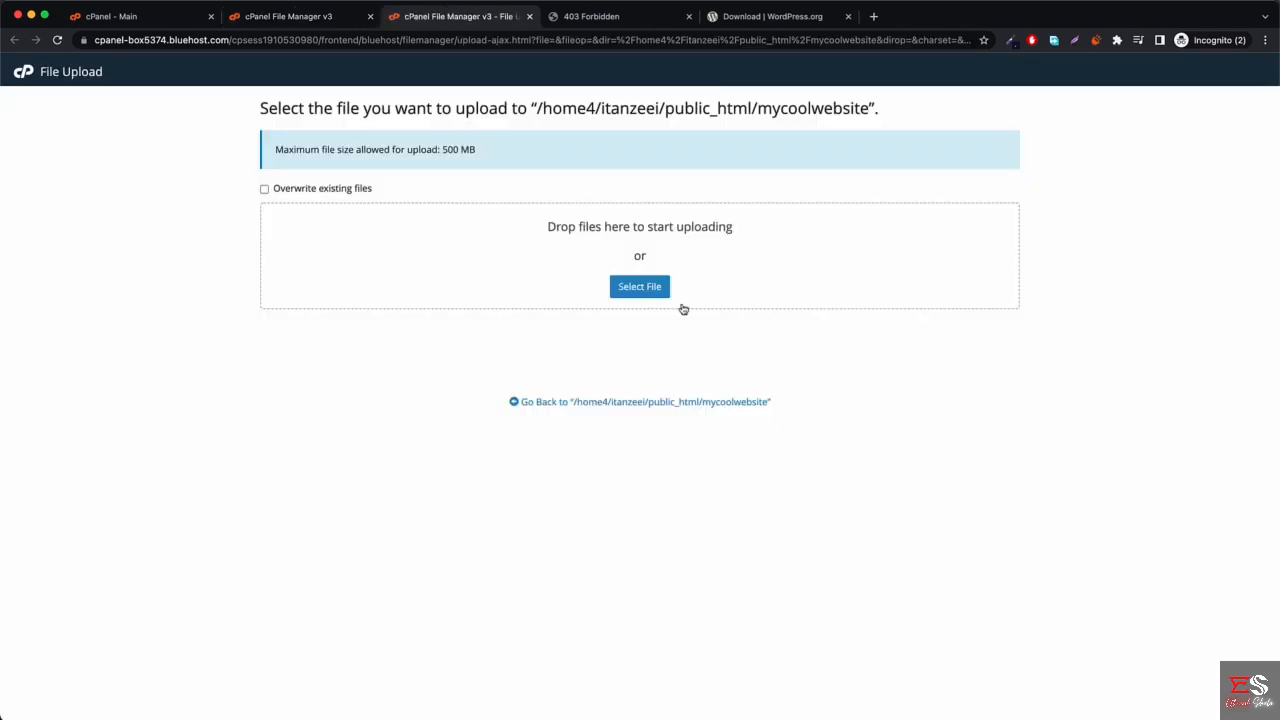
{"action": "left_click", "coordinate": [1073, 716]}
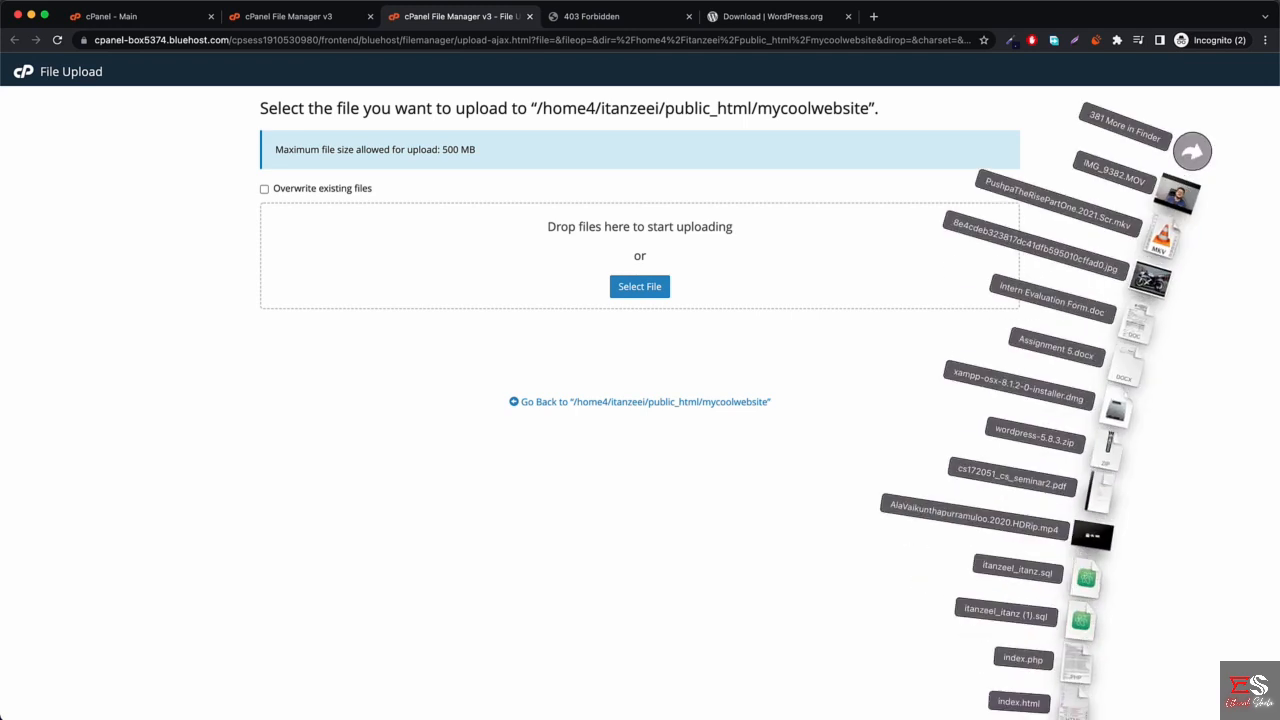
{"action": "left_click_drag", "start_coordinate": [1108, 445], "coordinate": [734, 255]}
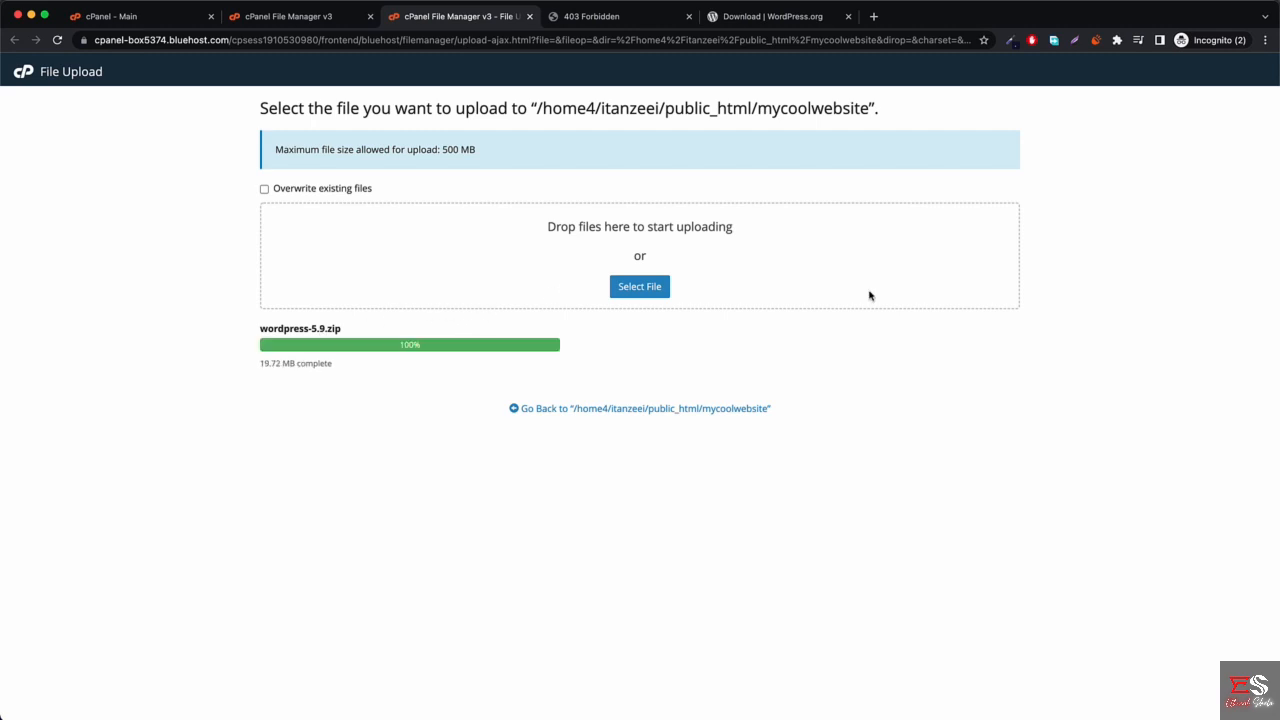
Extract wordpress-5.9.zip inside mycoolwebsite and reload the listing to show the wordpress folder.
{"action": "left_click", "coordinate": [640, 410]}
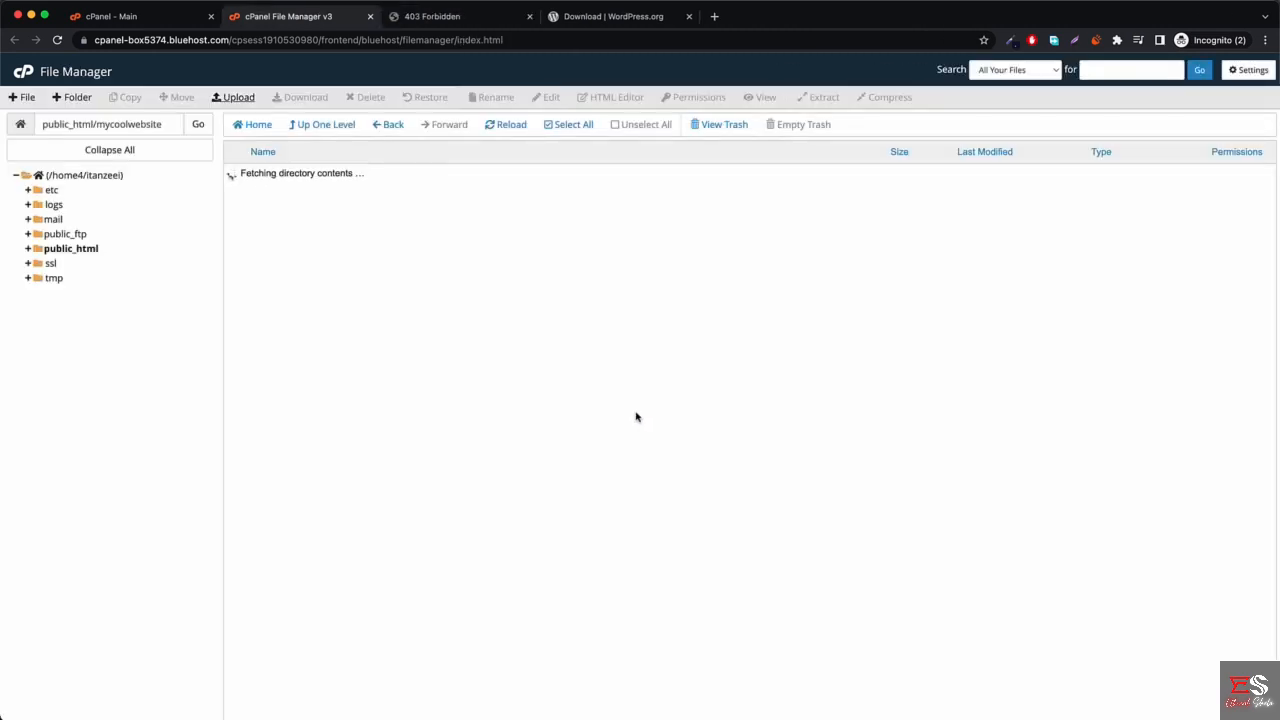
{"action": "right_click", "coordinate": [338, 198]}
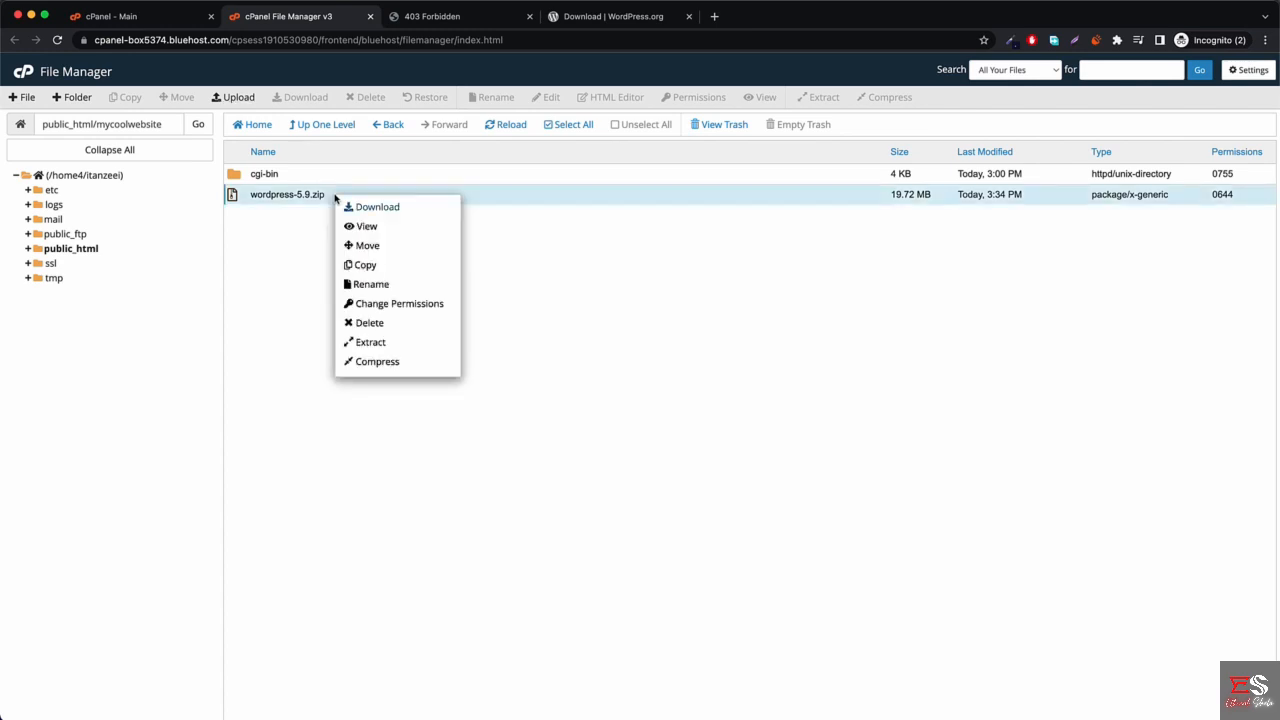
{"action": "left_click", "coordinate": [388, 344]}
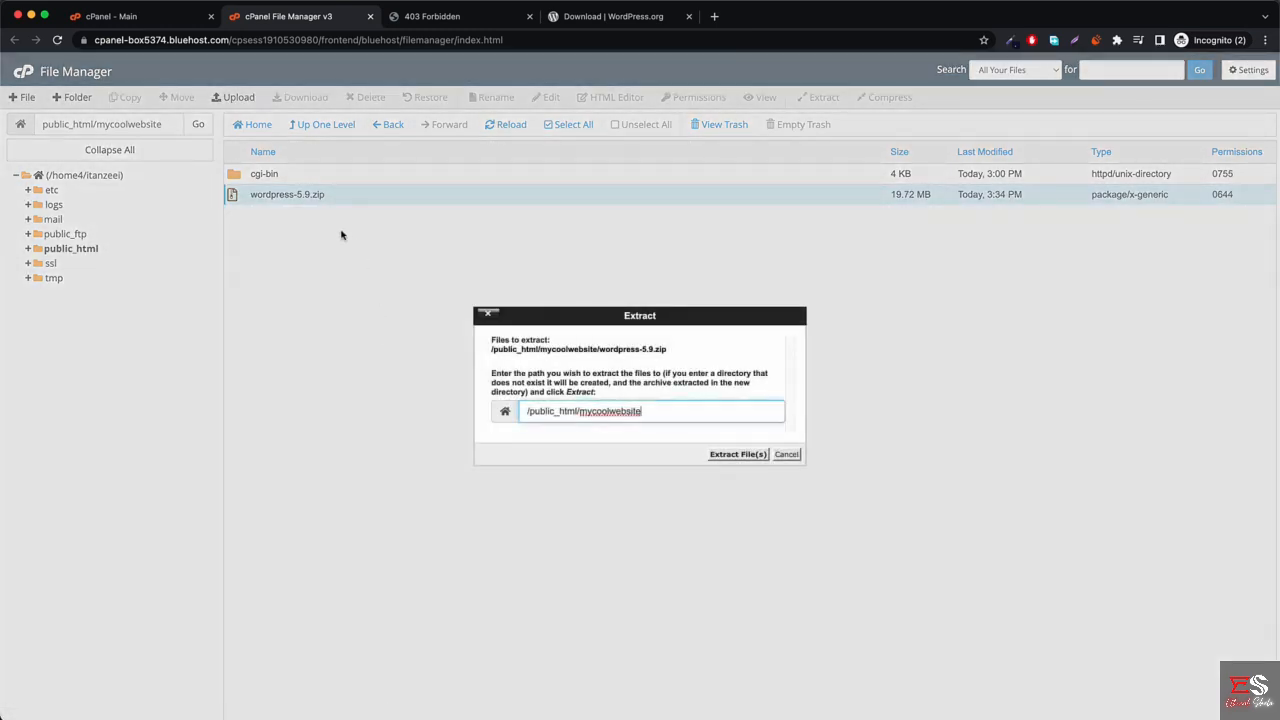
{"action": "left_click", "coordinate": [737, 454]}
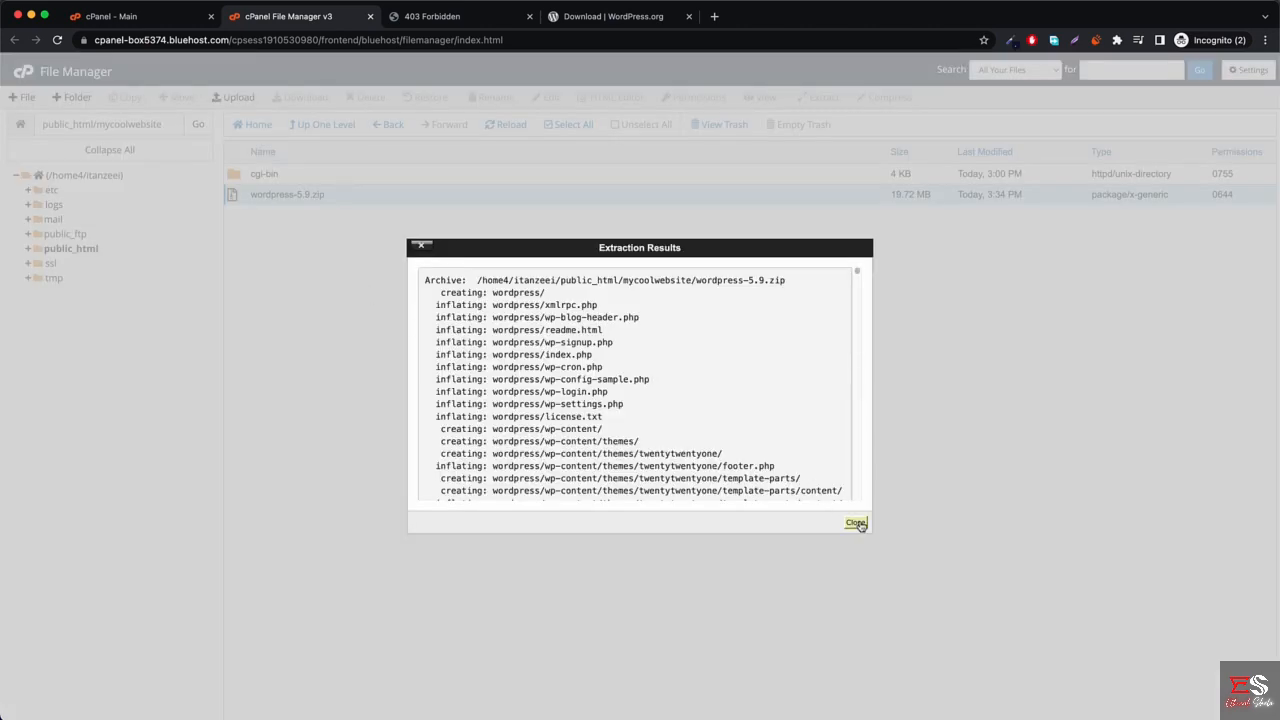
{"action": "left_click", "coordinate": [851, 522]}
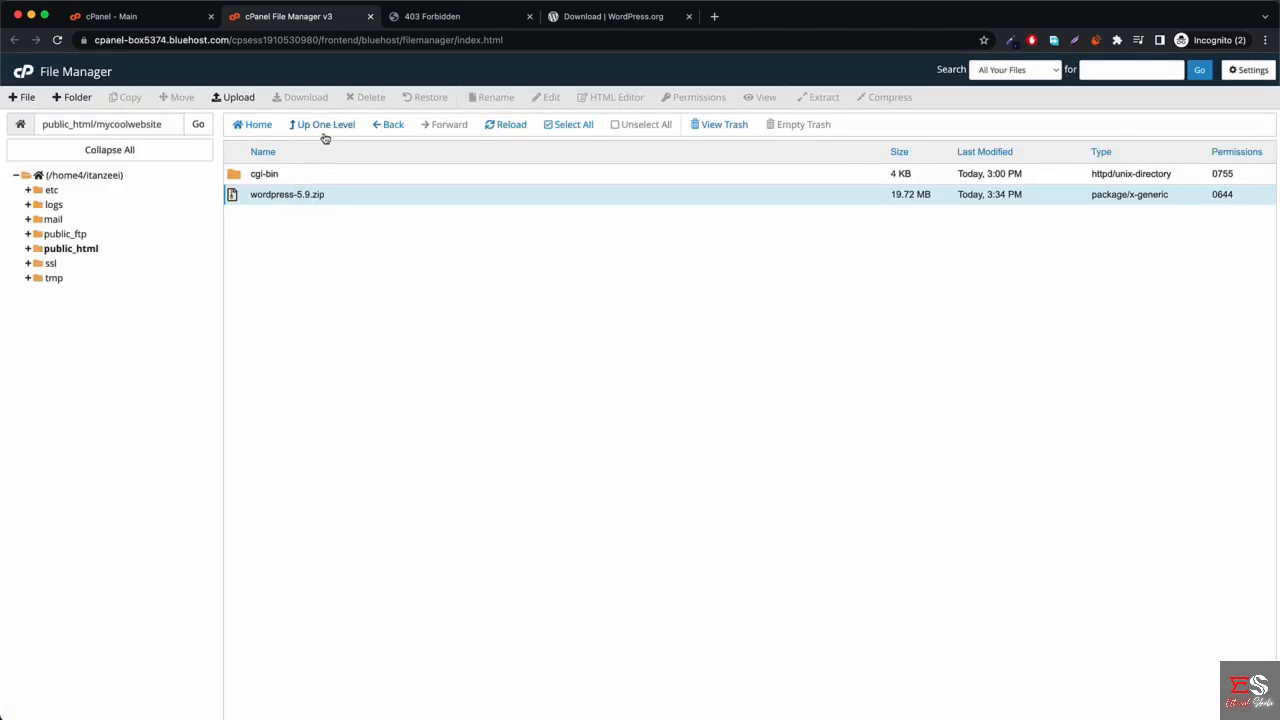
{"action": "left_click", "coordinate": [508, 126]}
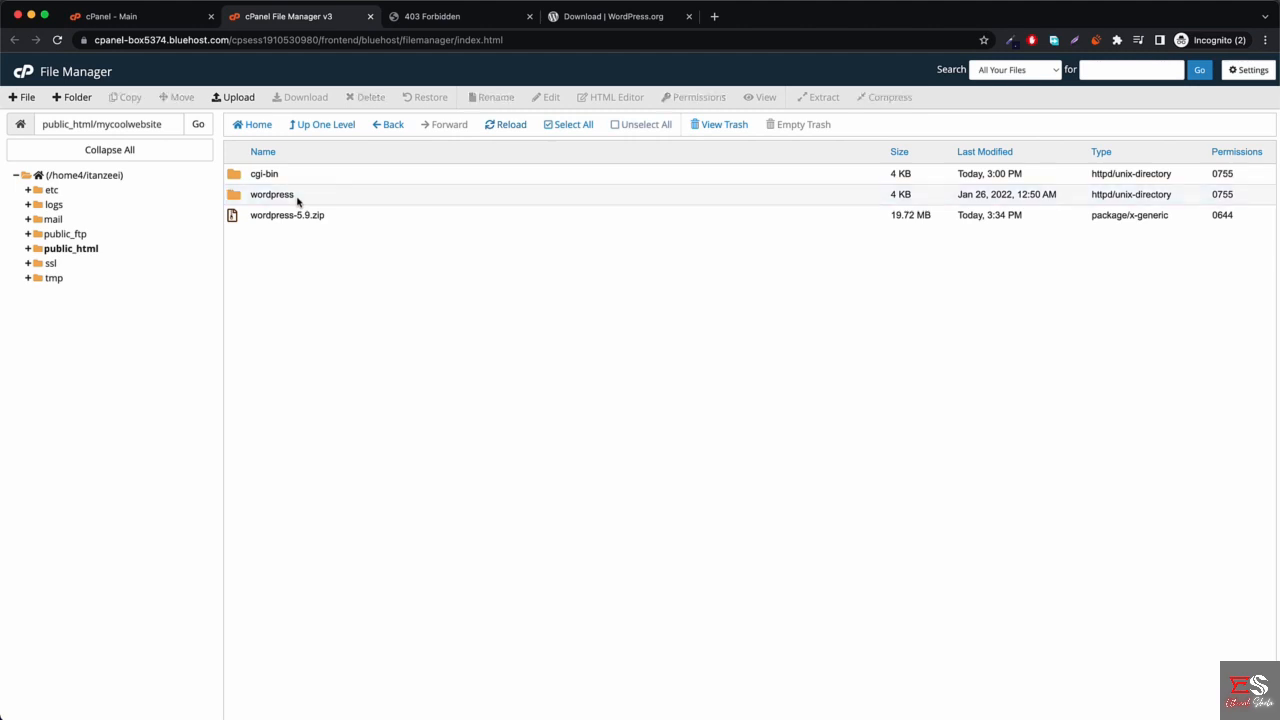
Move every file from the wordpress folder up into public_html/mycoolwebsite.
{"action": "double_click", "coordinate": [297, 197]}
{"action": "left_click", "coordinate": [305, 198]}
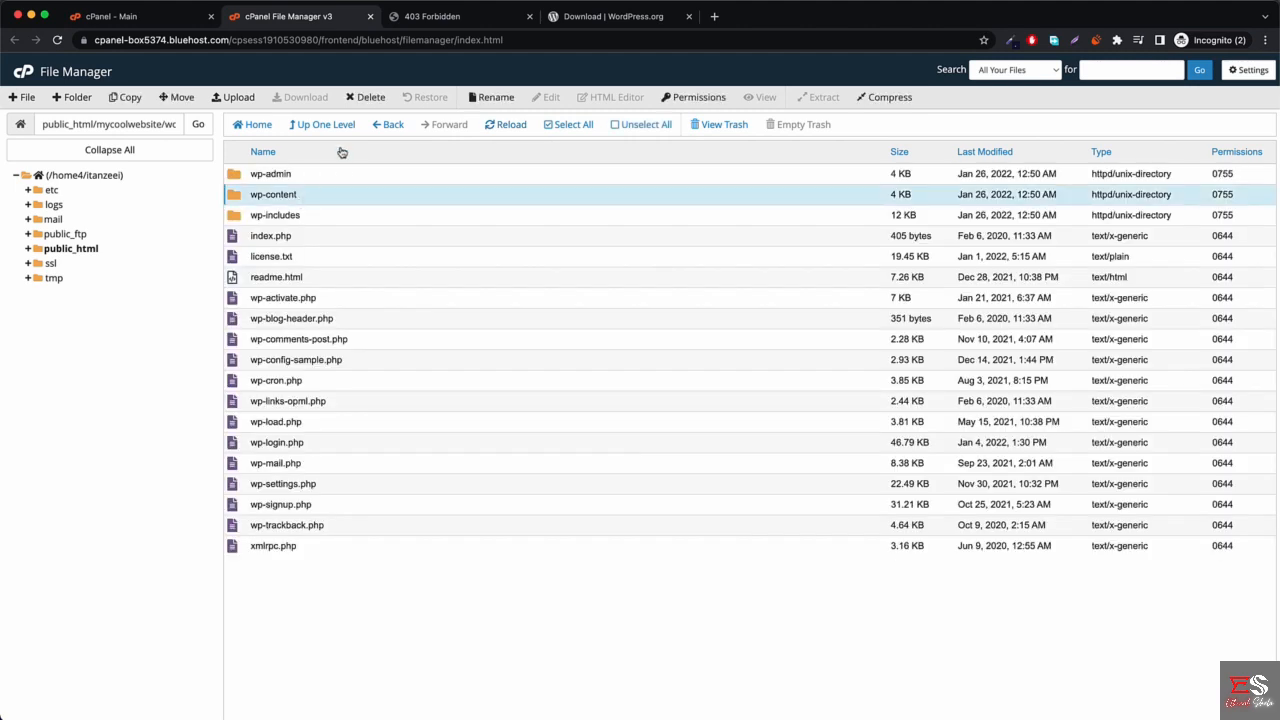
{"action": "left_click", "coordinate": [568, 127]}
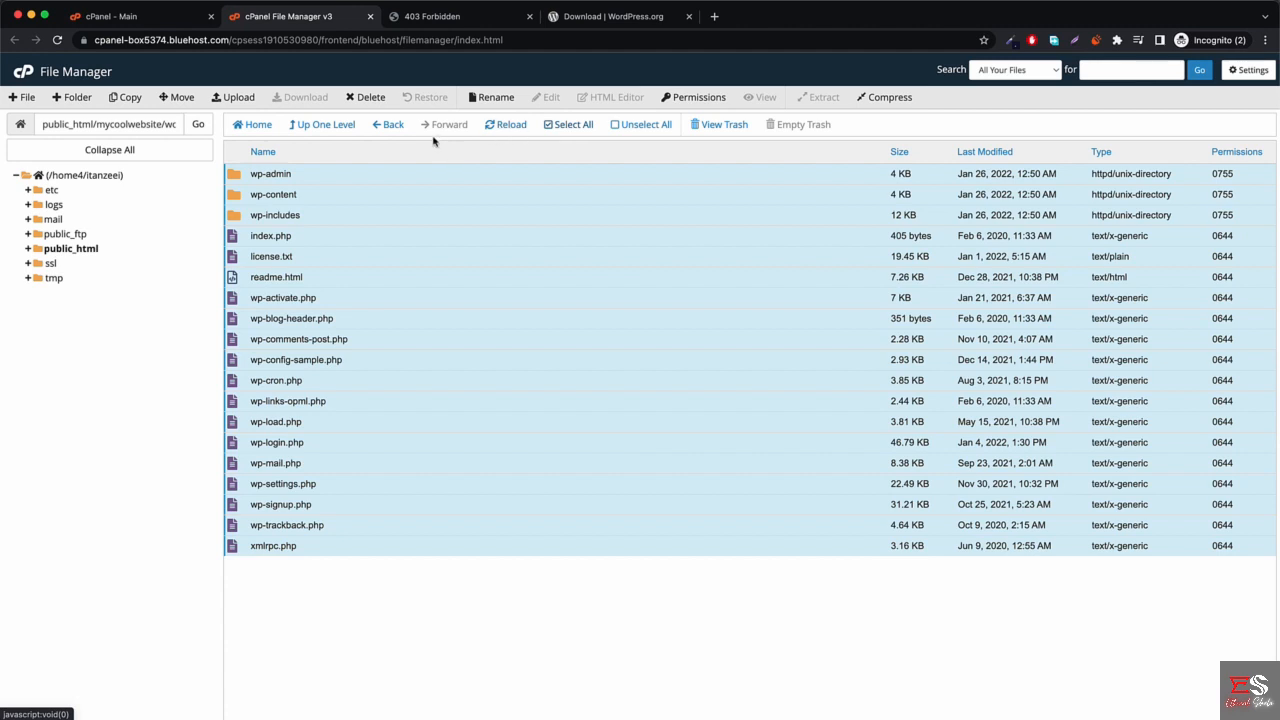
{"action": "left_click", "coordinate": [165, 98]}
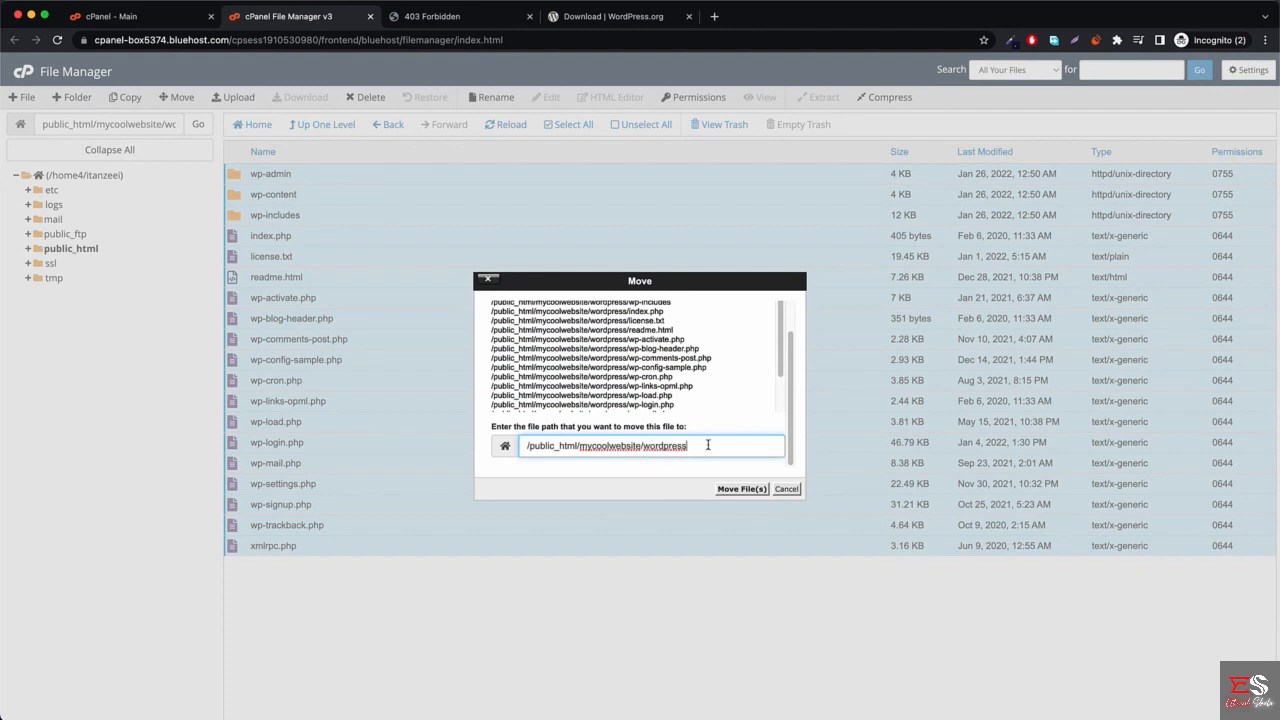
{"action": "left_click_drag", "start_coordinate": [698, 447], "coordinate": [643, 452]}
{"action": "key", "text": "BackSpace"}
{"action": "left_click", "coordinate": [743, 489]}
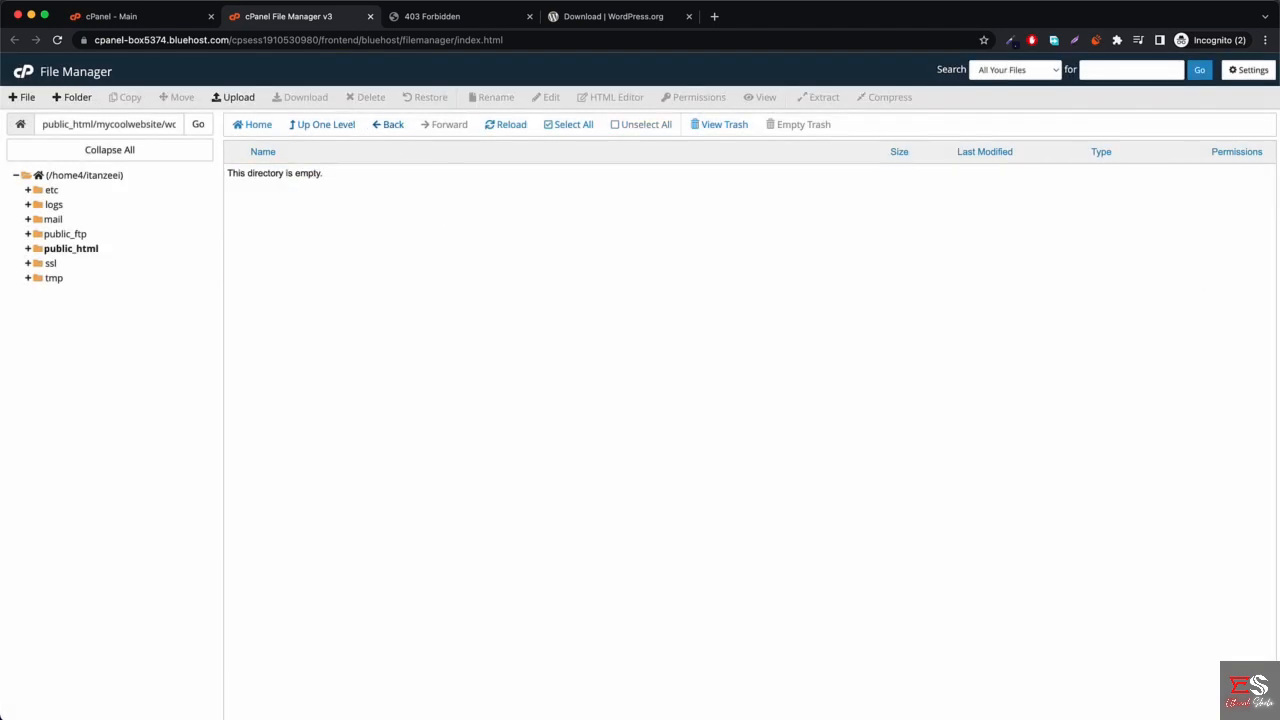
Delete the emptied wordpress folder and wordpress-5.9.zip to the trash.
{"action": "left_click", "coordinate": [318, 127]}
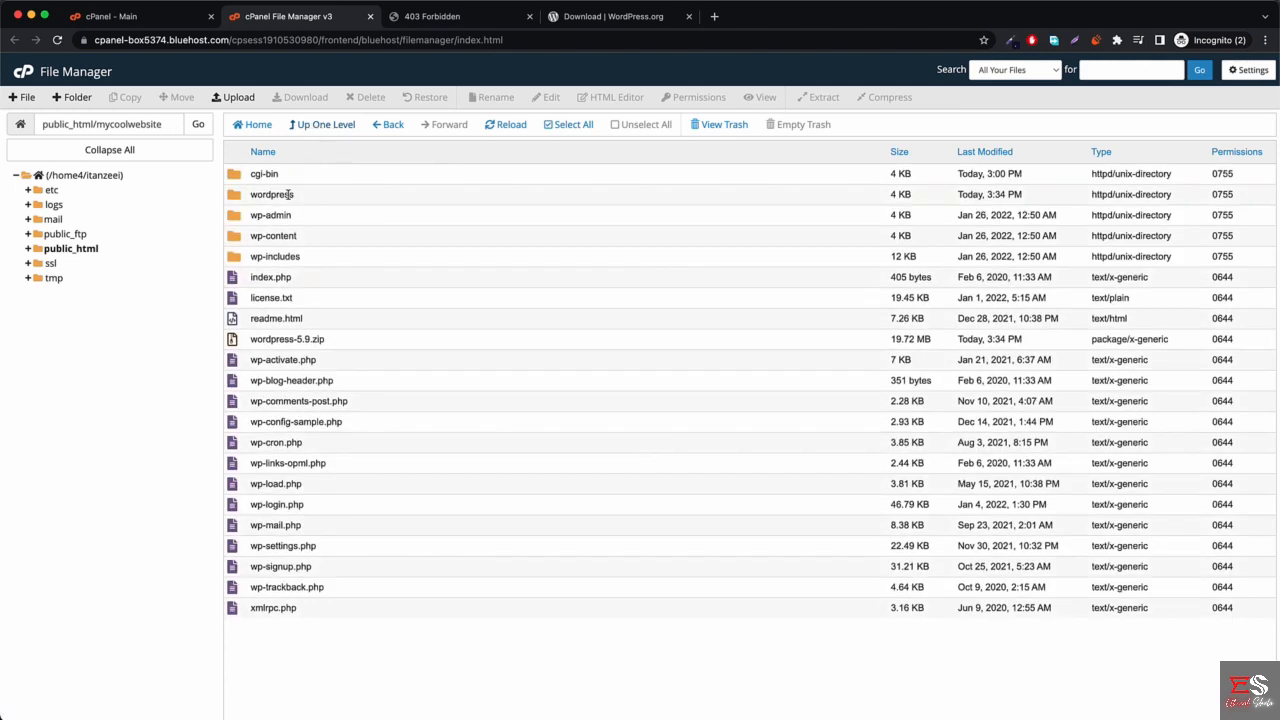
{"action": "left_click", "coordinate": [291, 196]}
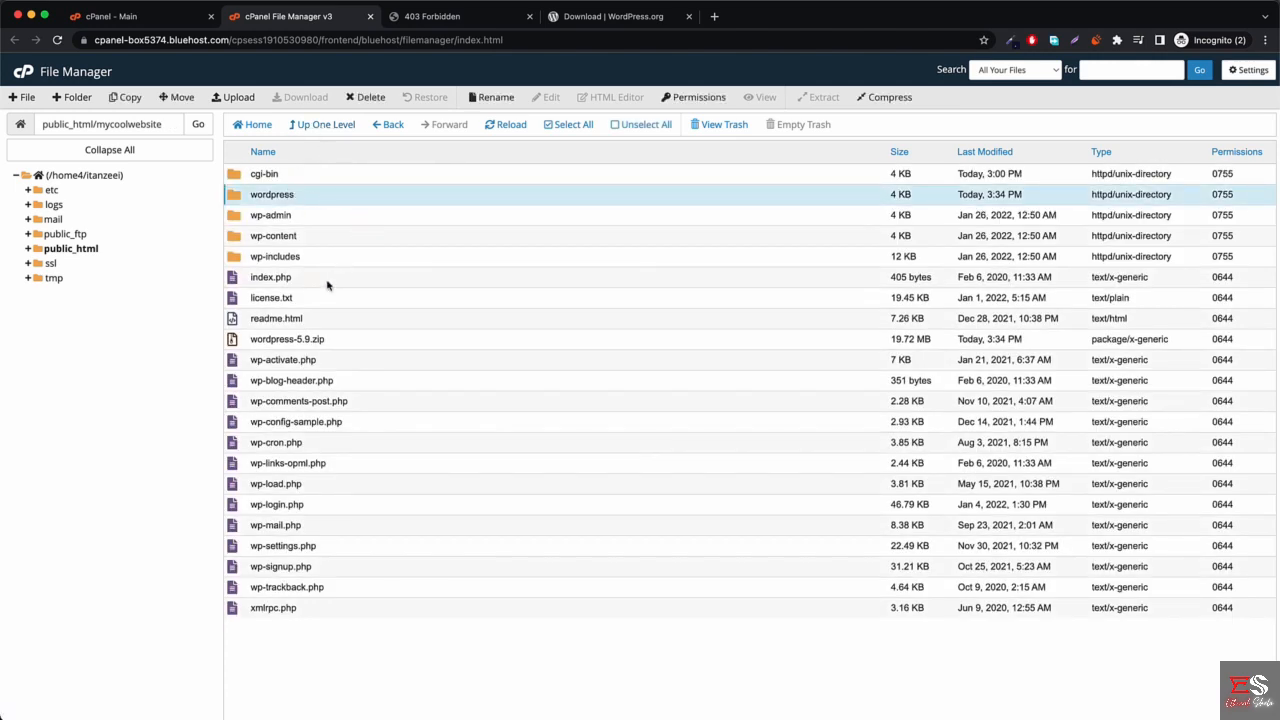
{"action": "left_click", "coordinate": [346, 342], "text": "super"}
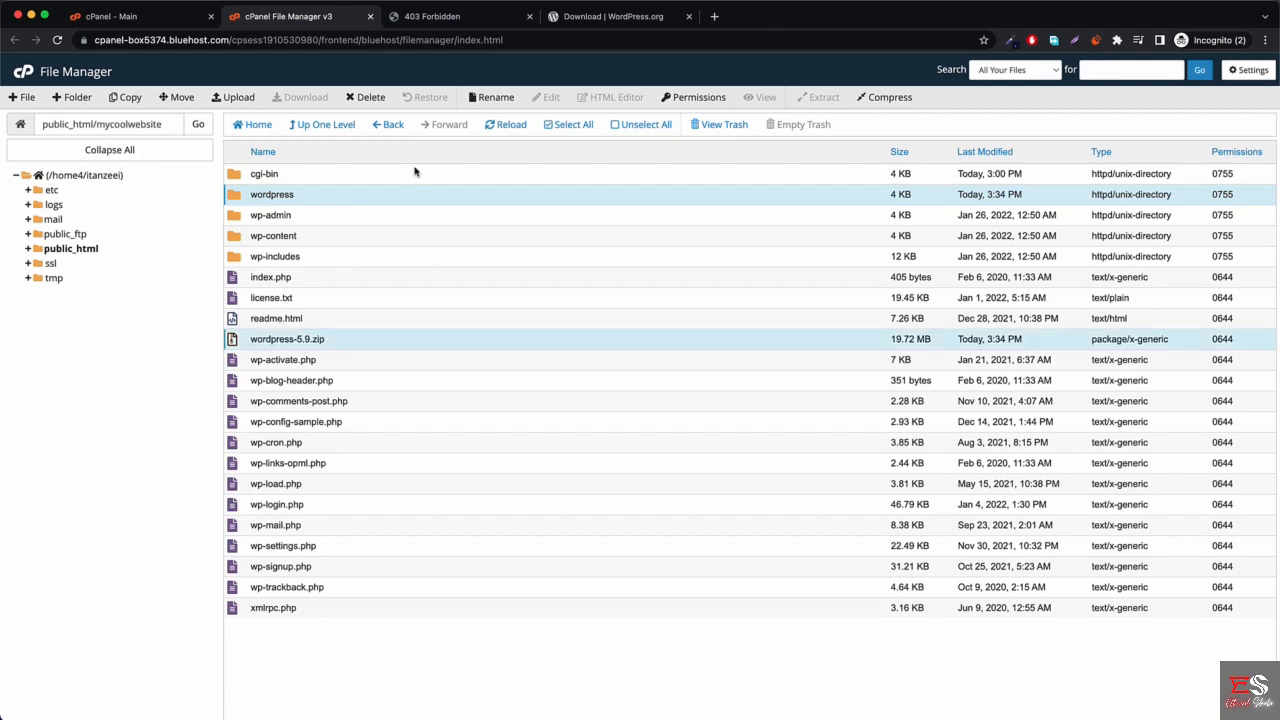
{"action": "left_click", "coordinate": [360, 100]}
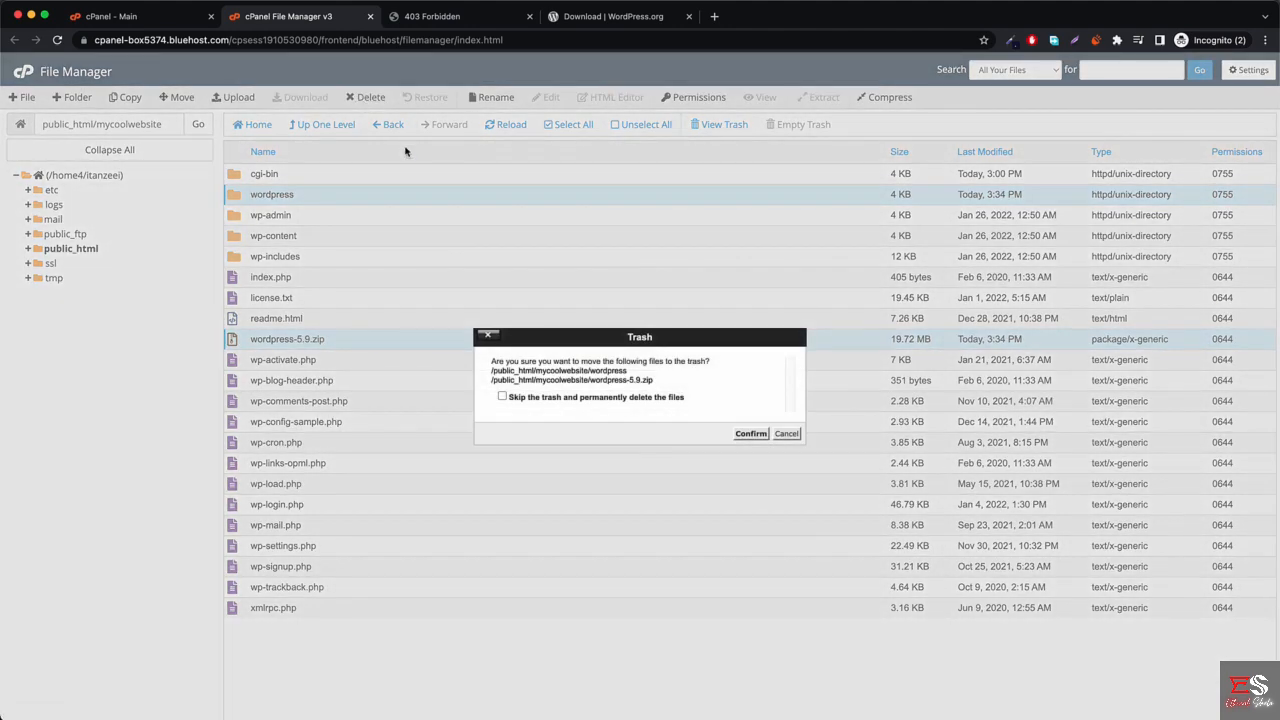
{"action": "left_click", "coordinate": [760, 436]}
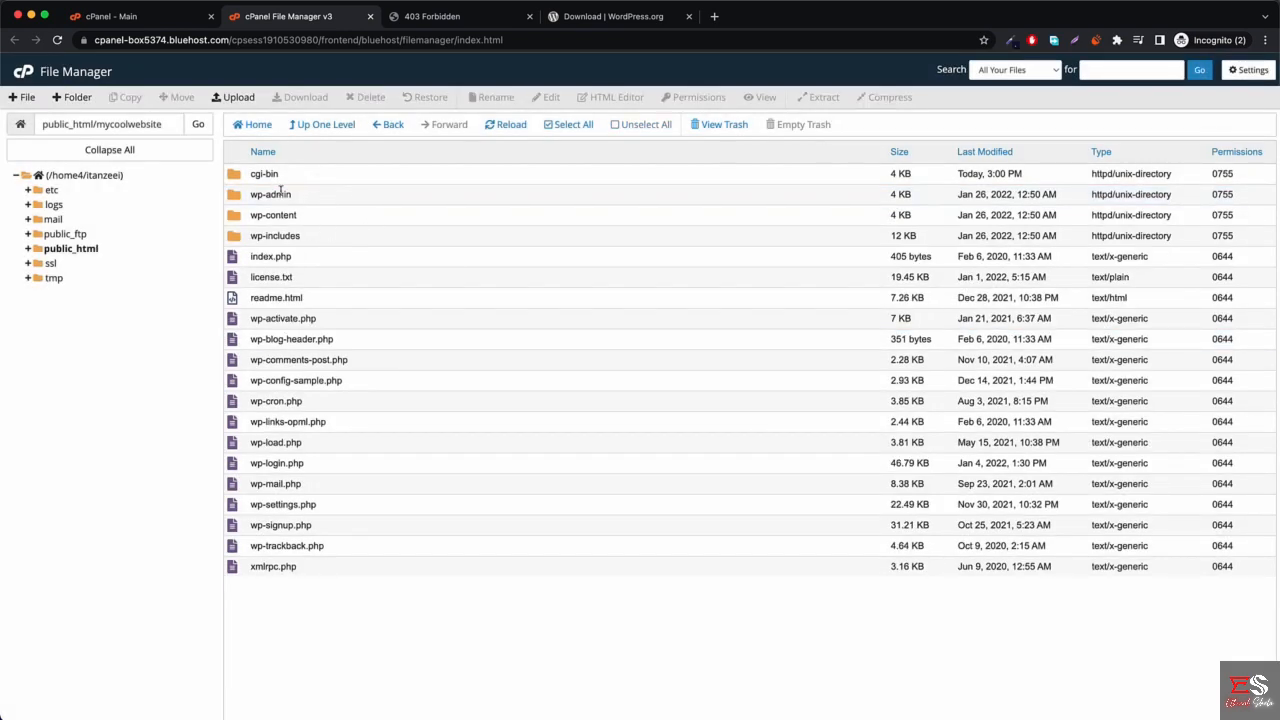
Reload mycoolwebsite.xyz, run WordPress setup in English to the database form, then return to cPanel Databases.
{"action": "left_click", "coordinate": [463, 24]}
{"action": "left_click", "coordinate": [460, 40]}
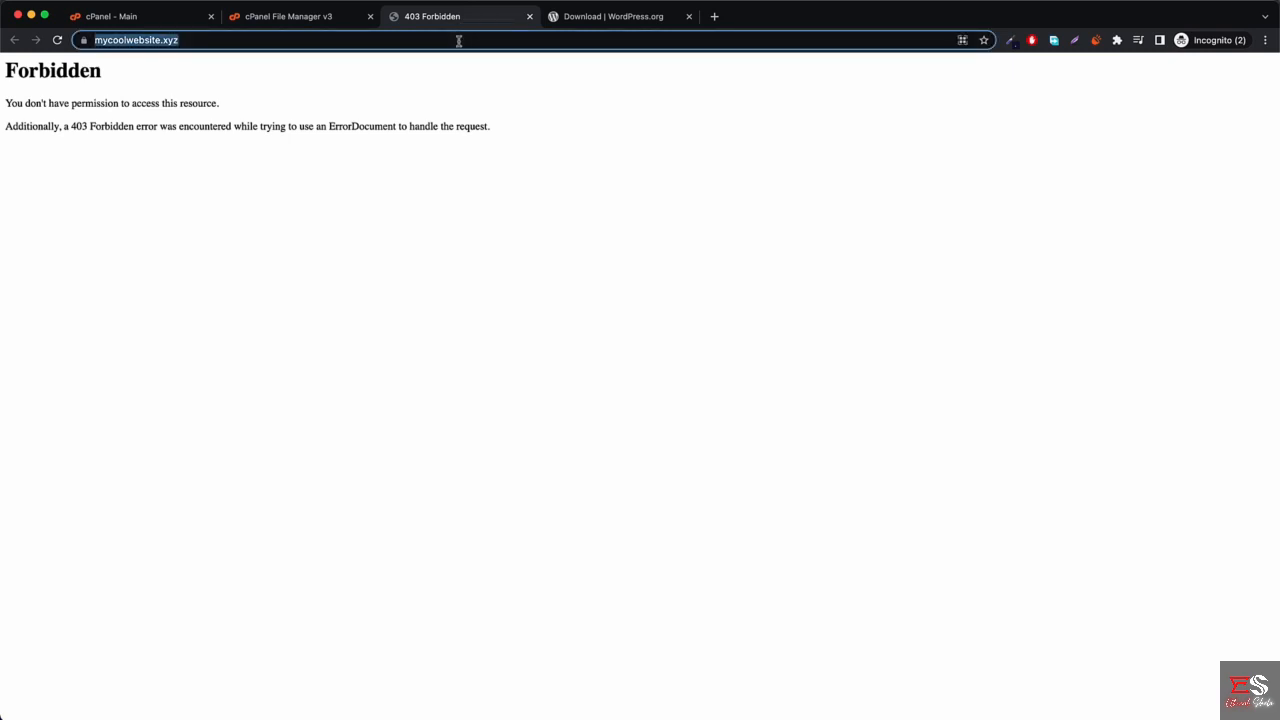
{"action": "key", "text": "Return"}
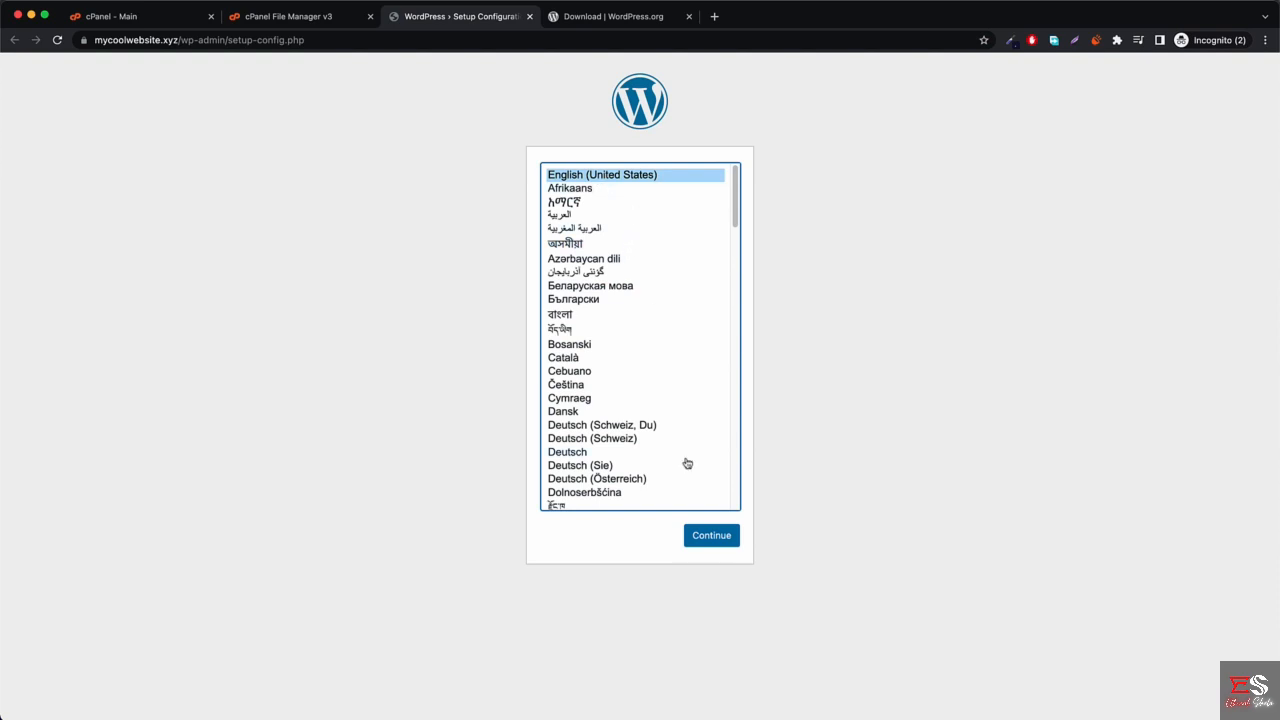
{"action": "left_click", "coordinate": [721, 545]}
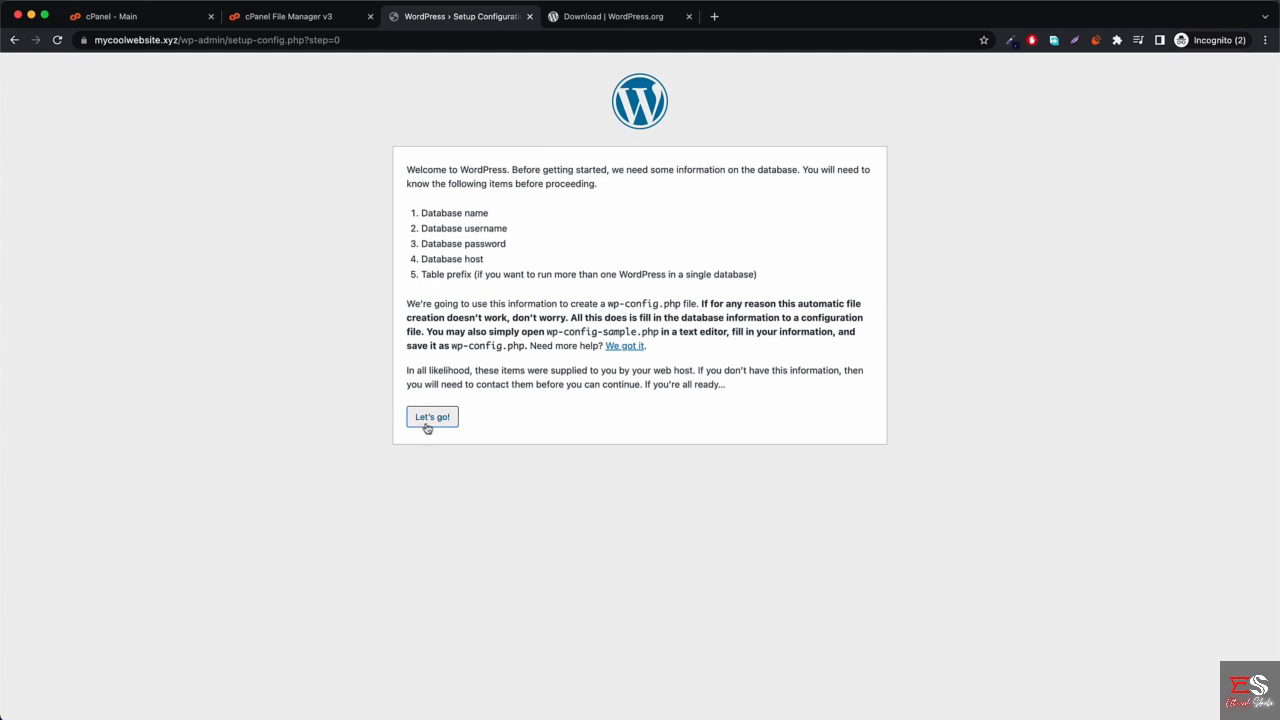
{"action": "left_click", "coordinate": [432, 418]}
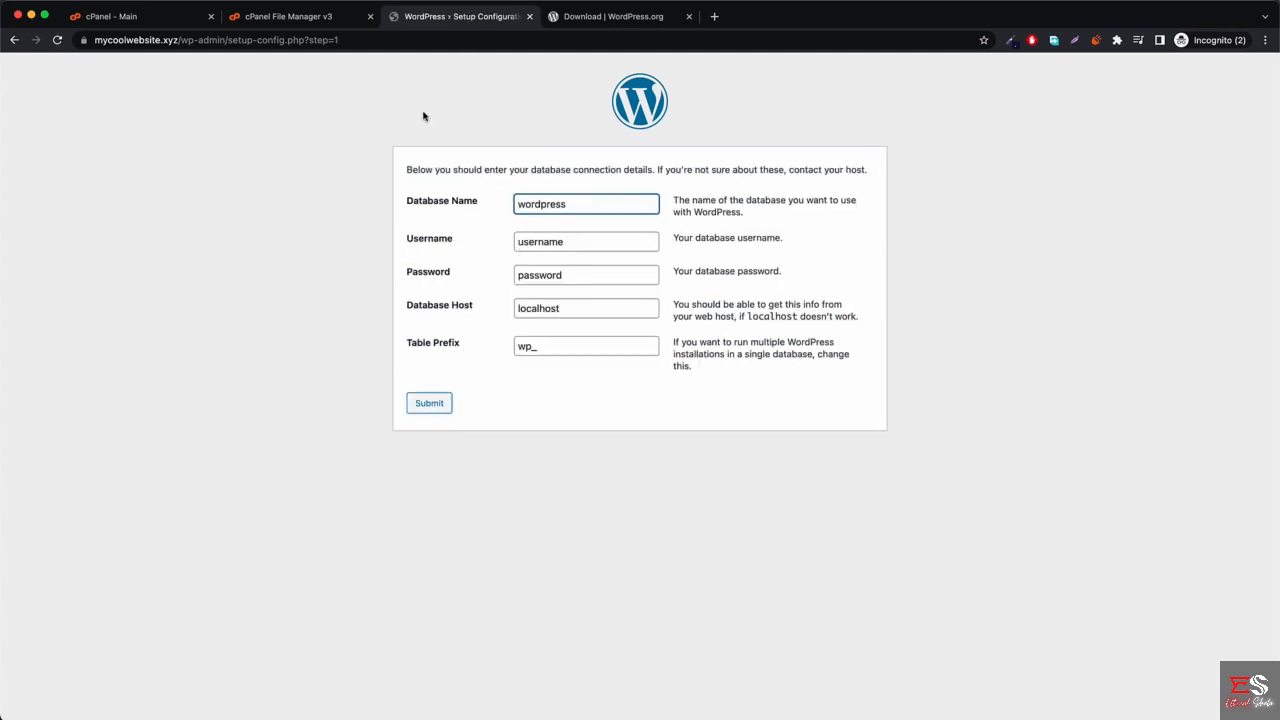
{"action": "left_click", "coordinate": [186, 27]}
{"action": "scroll", "coordinate": [460, 400], "scroll_direction": "down", "scroll_amount": 3}
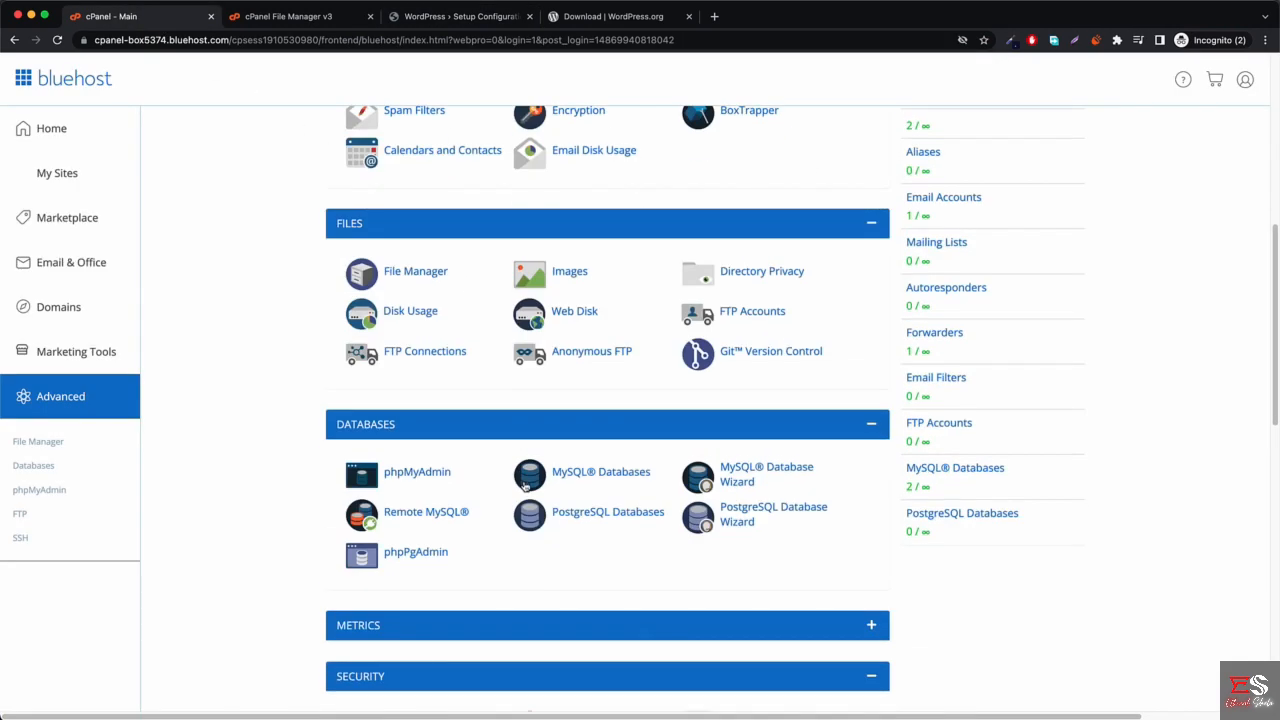
Create a new MySQL database named mcw in cPanel's MySQL Databases.
{"action": "left_click", "coordinate": [606, 478]}
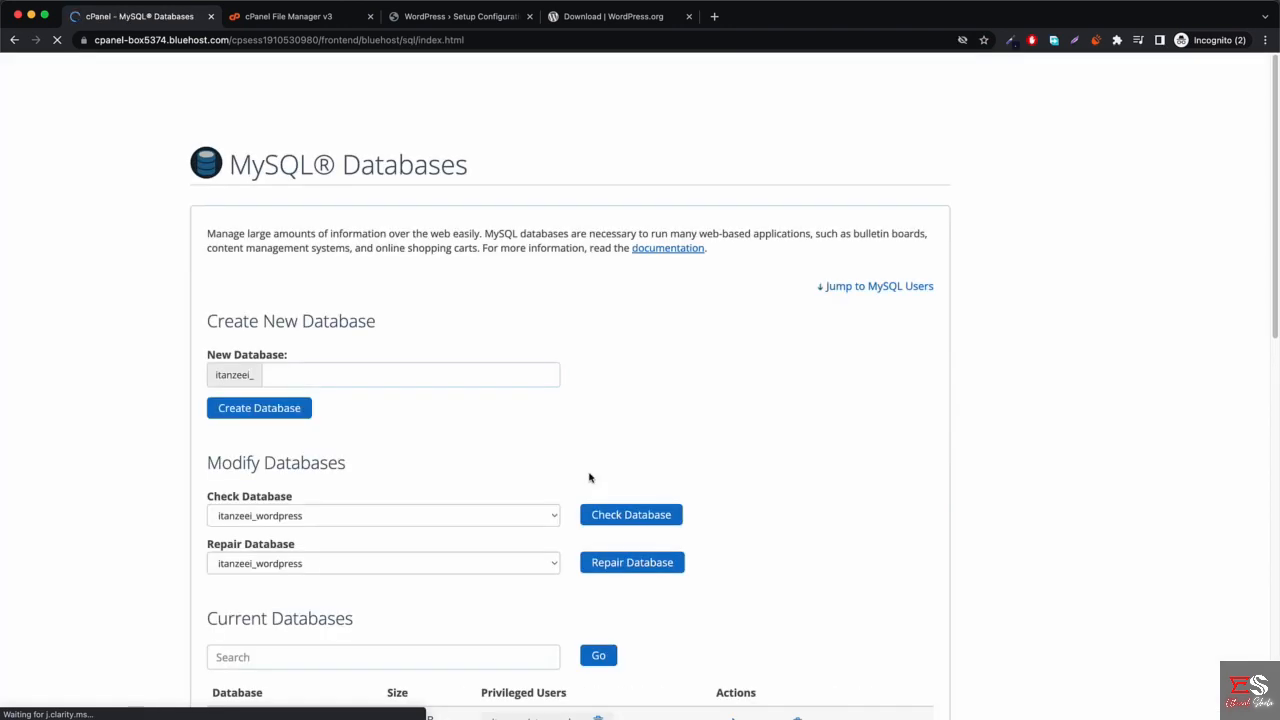
{"action": "scroll", "coordinate": [417, 441], "scroll_direction": "down", "scroll_amount": 3}
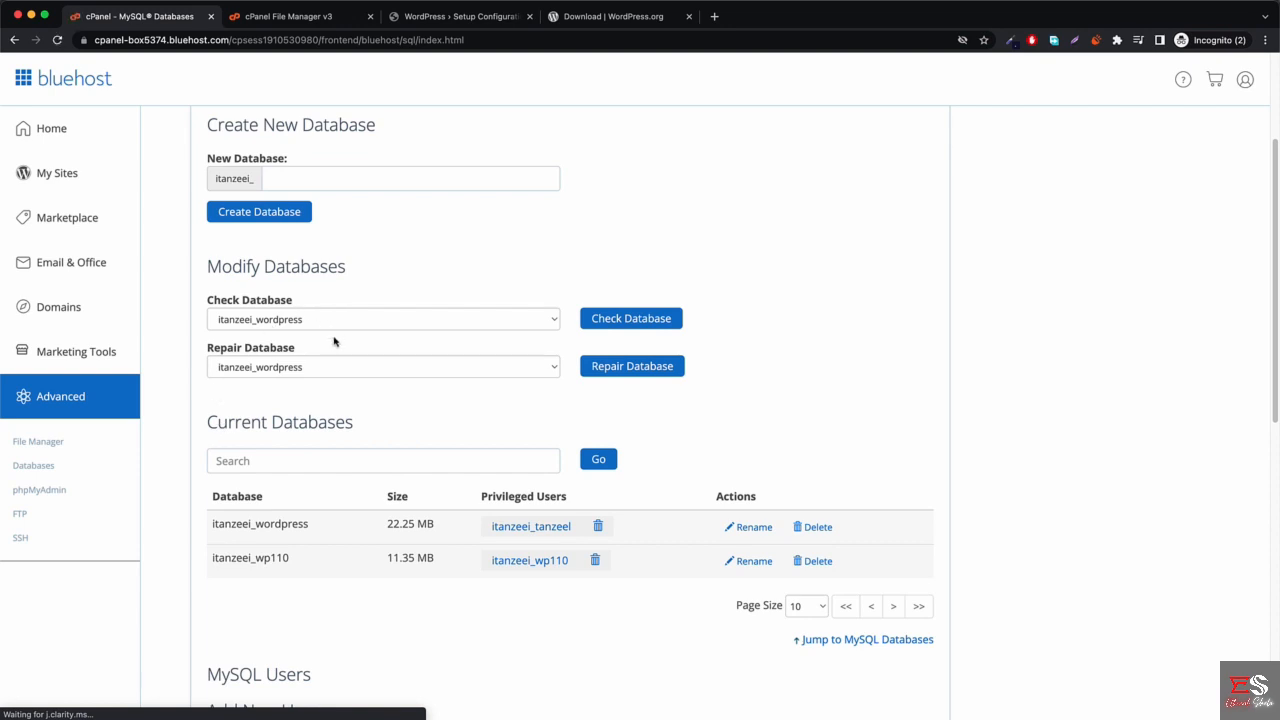
{"action": "scroll", "coordinate": [487, 405], "scroll_direction": "up", "scroll_amount": 3}
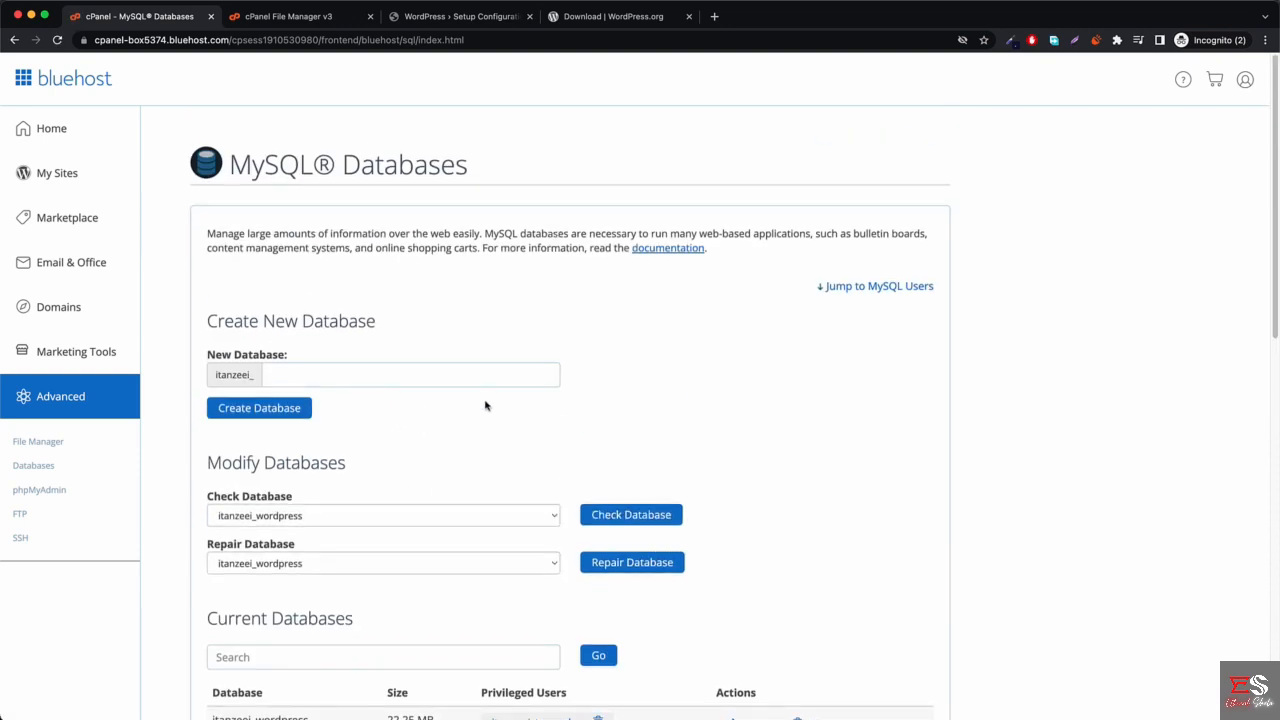
{"action": "left_click", "coordinate": [313, 375]}
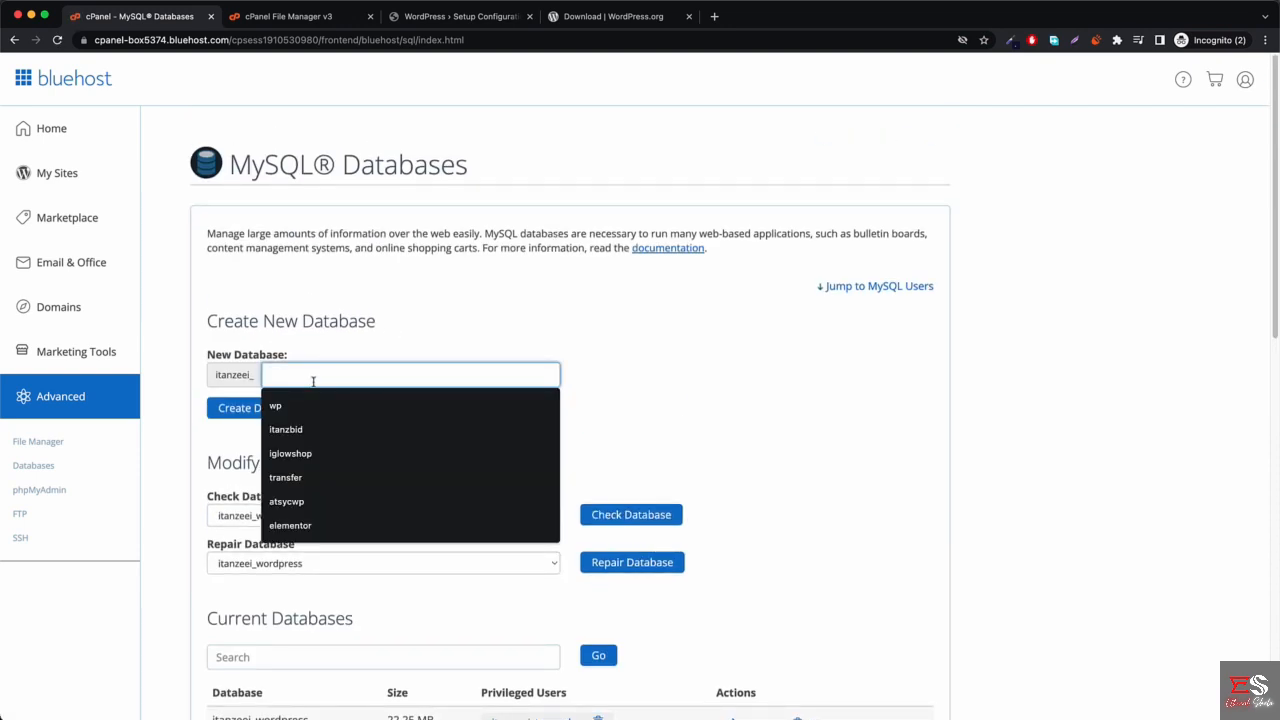
{"action": "left_click", "coordinate": [455, 17]}
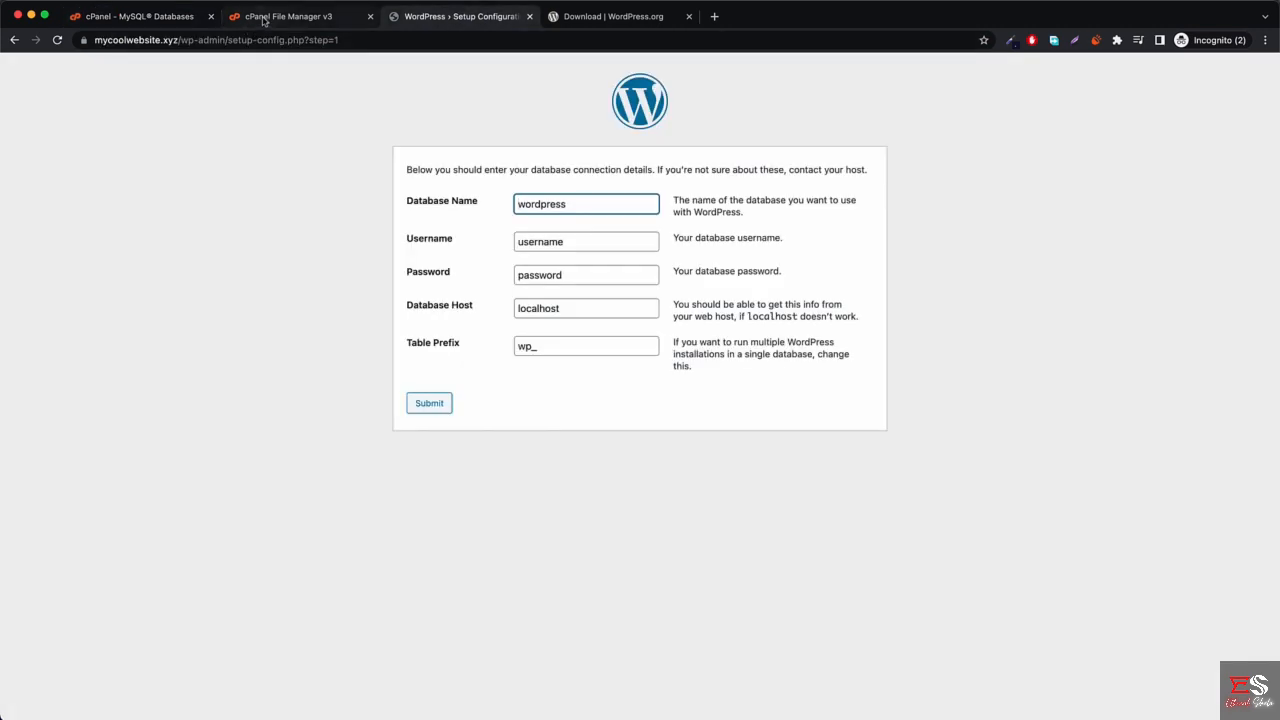
{"action": "left_click", "coordinate": [162, 20]}
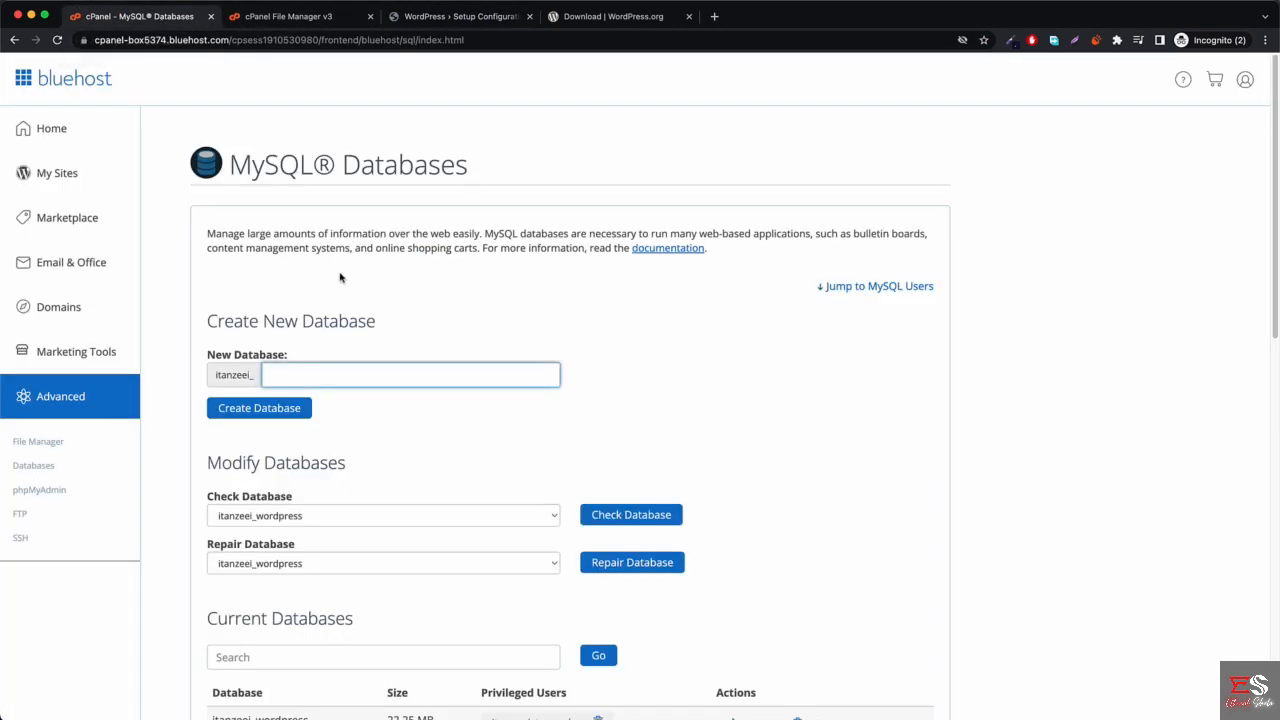
{"action": "type", "text": "mcw"}
{"action": "left_click", "coordinate": [257, 409]}
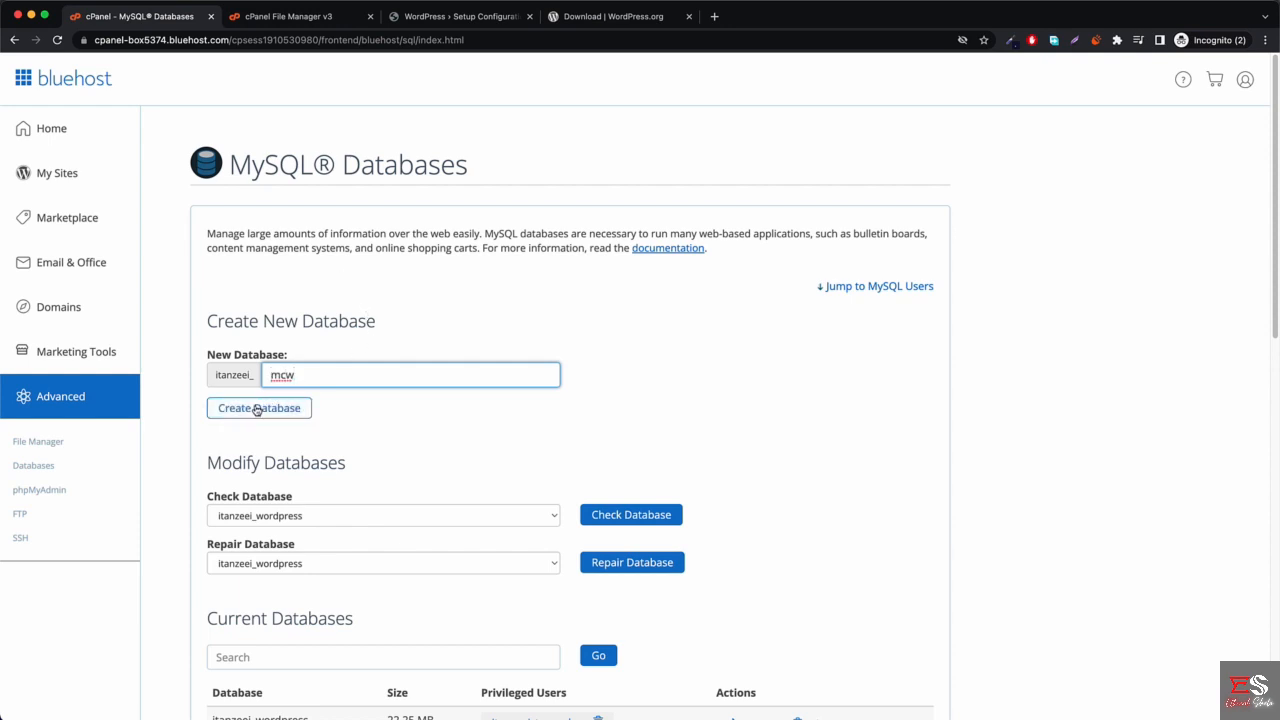
{"action": "left_click", "coordinate": [257, 409]}
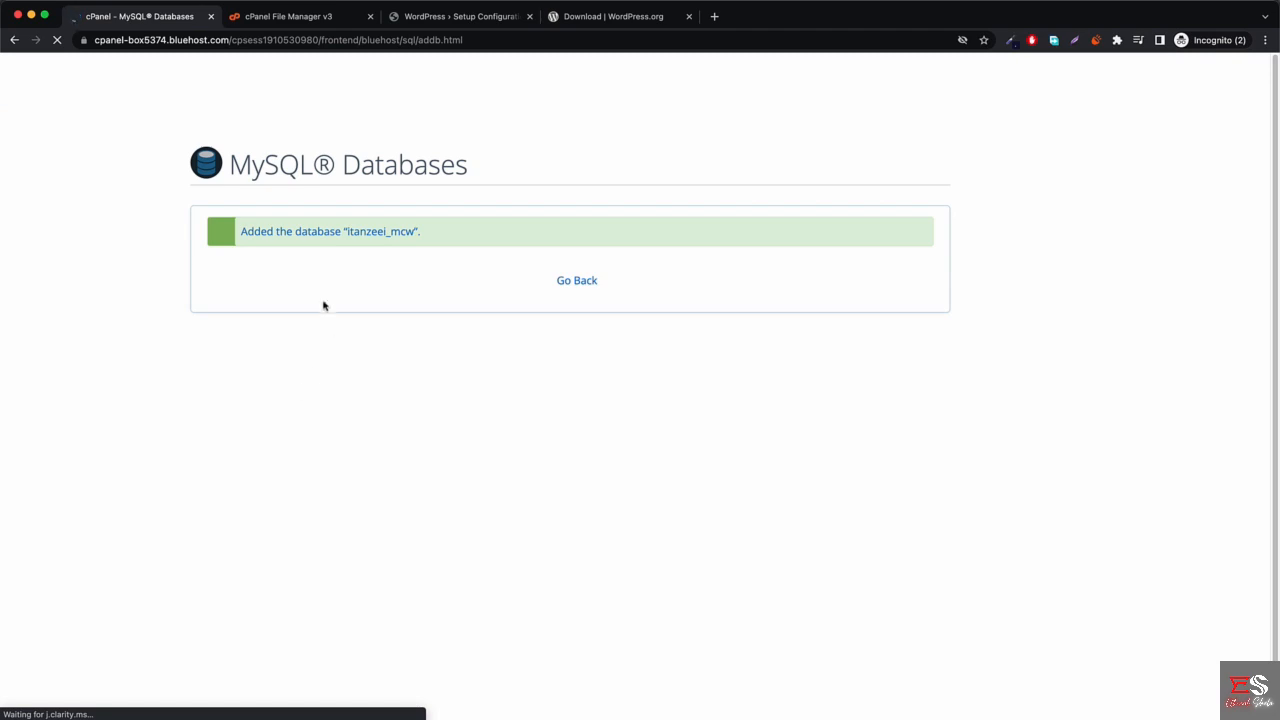
Replace WordPress's default Database Name 'wordpress' with the new database's full prefixed name.
{"action": "left_click_drag", "start_coordinate": [346, 232], "coordinate": [402, 231]}
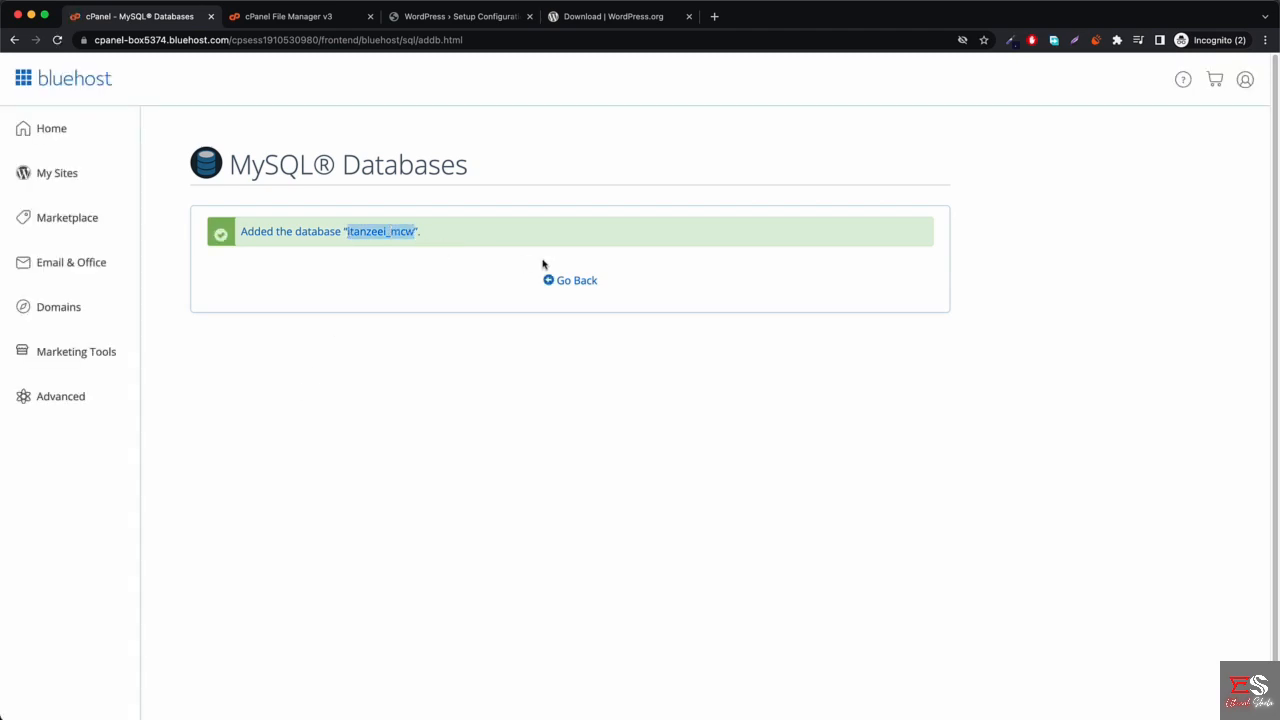
{"action": "left_click", "coordinate": [460, 16]}
{"action": "double_click", "coordinate": [567, 204]}
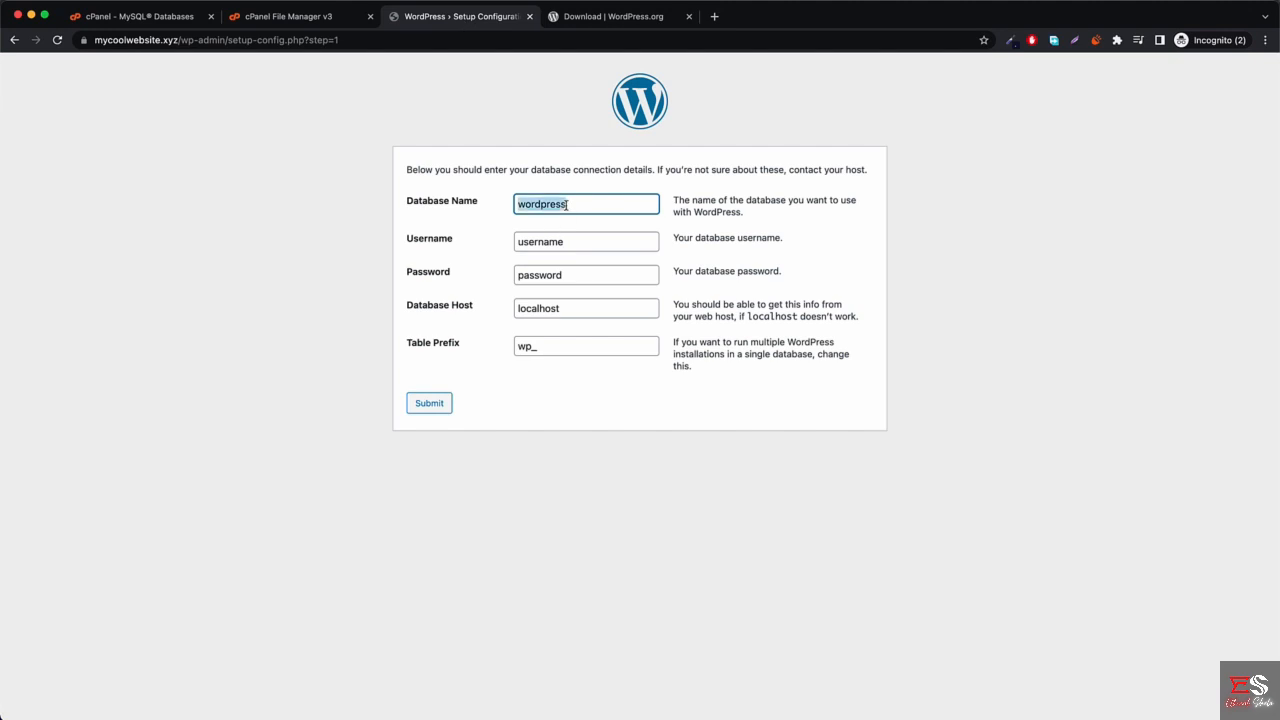
{"action": "type", "text": "itanzeei_mcw"}
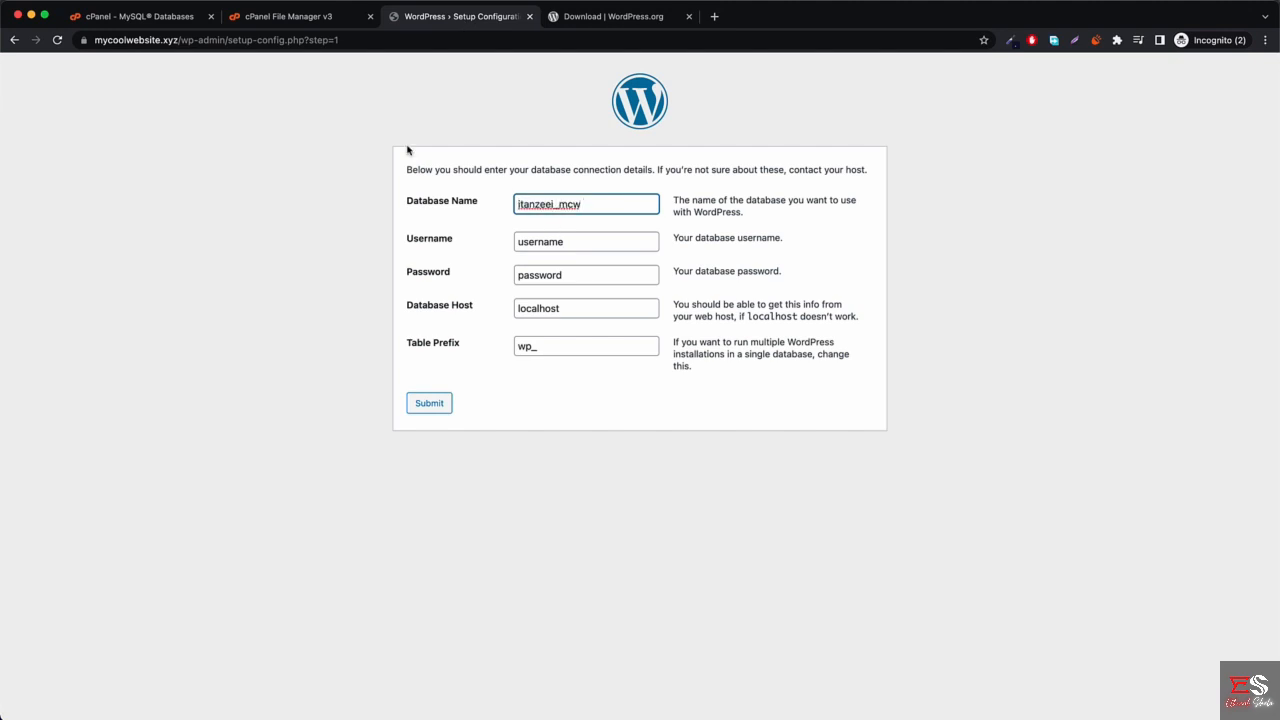
{"action": "left_click", "coordinate": [178, 22]}
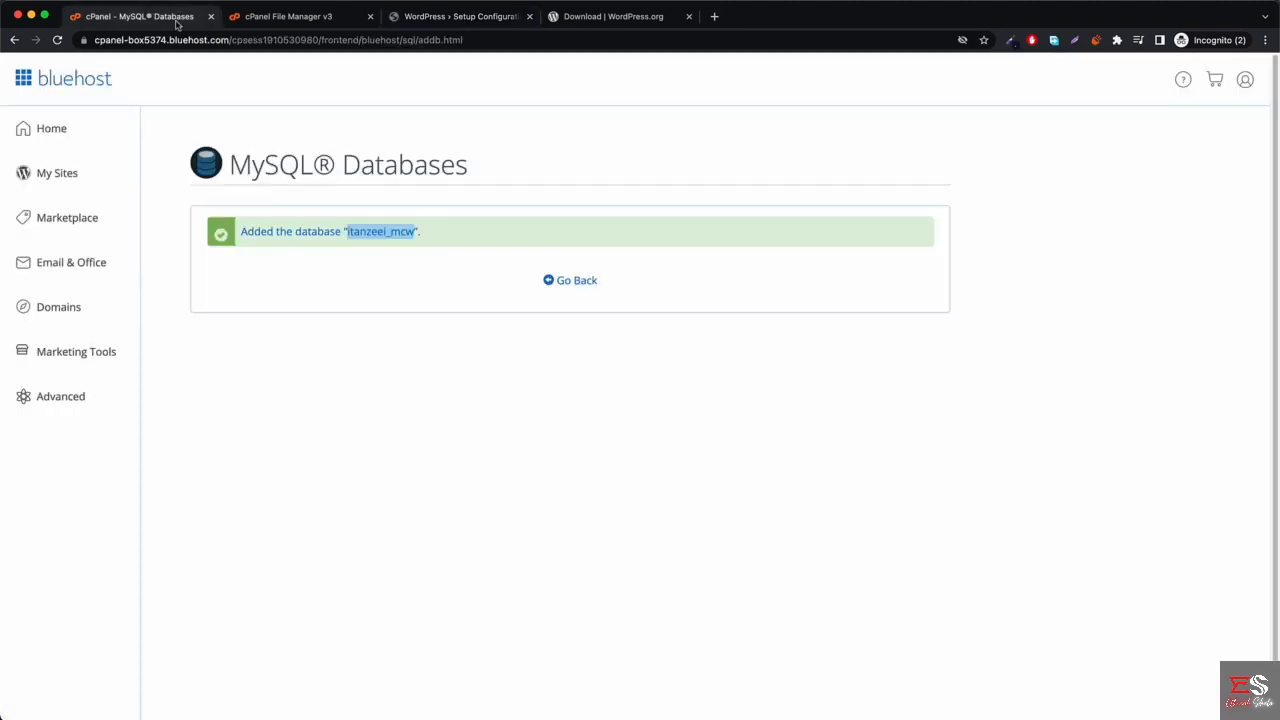
Start a new MySQL user named mcw and generate a very strong password for it.
{"action": "left_click", "coordinate": [574, 284]}
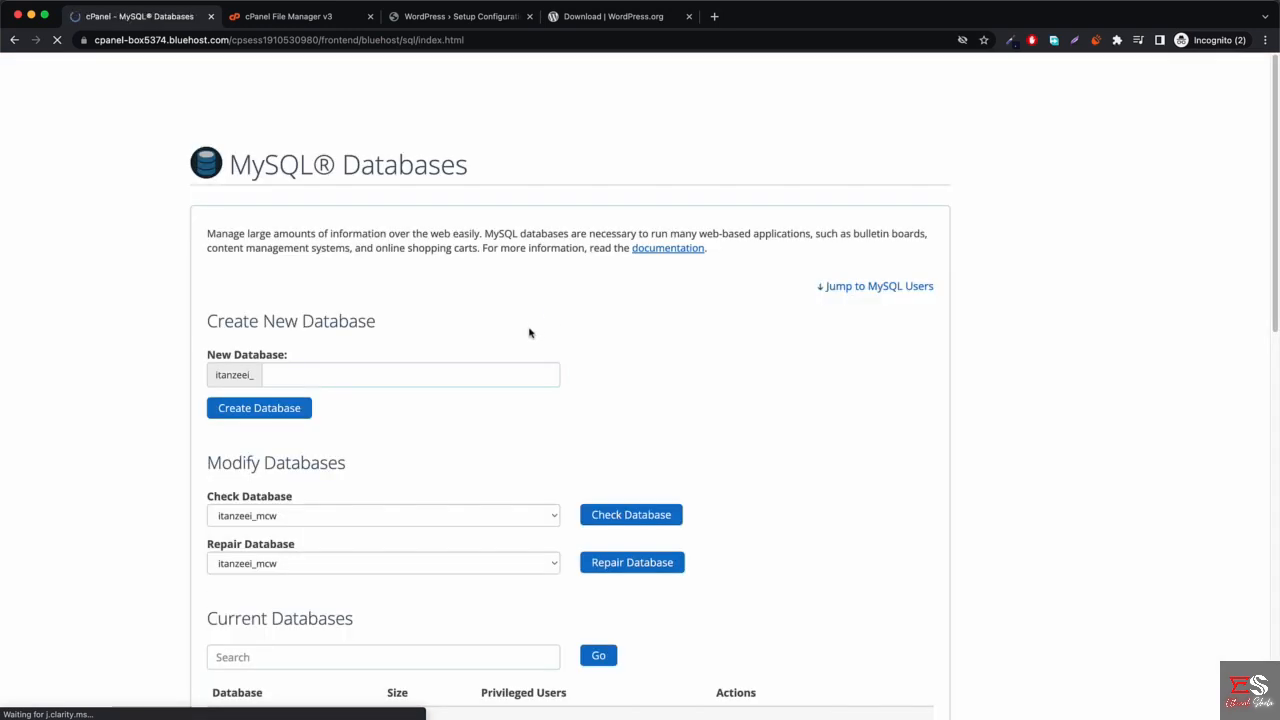
{"action": "scroll", "coordinate": [477, 380], "scroll_direction": "down", "scroll_amount": 10}
{"action": "scroll", "coordinate": [477, 387], "scroll_direction": "down", "scroll_amount": 3}
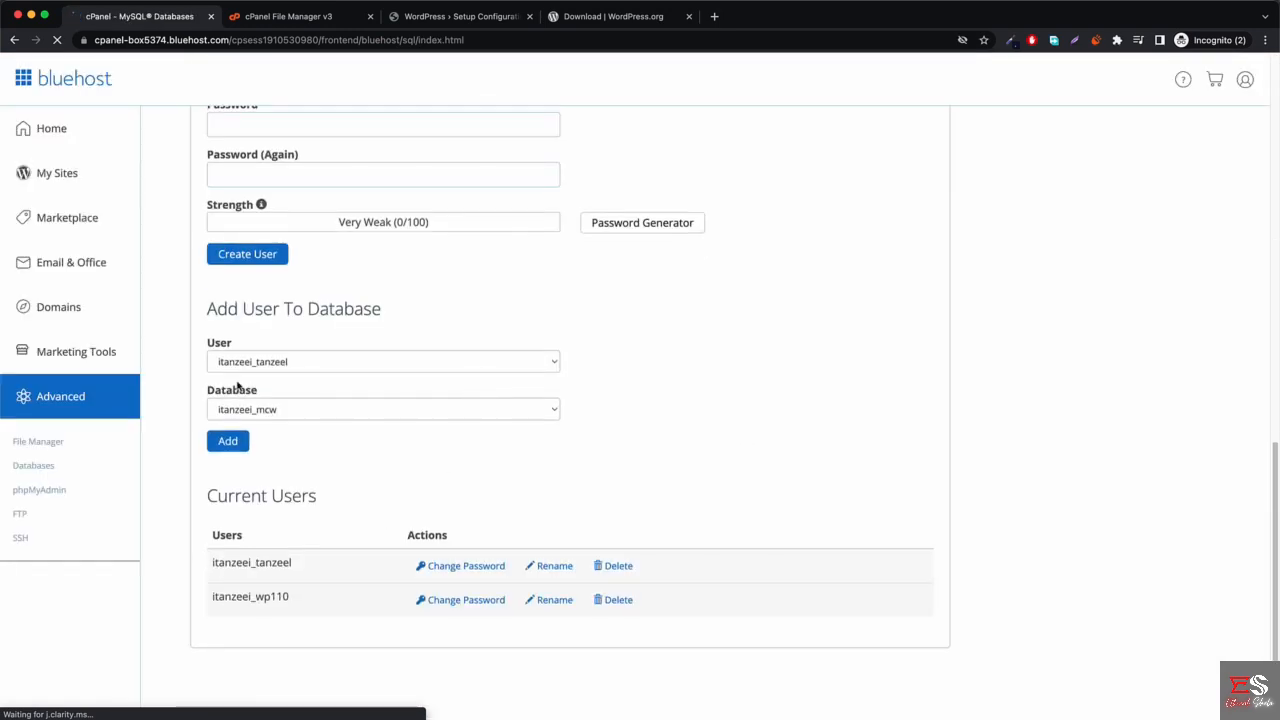
{"action": "scroll", "coordinate": [431, 322], "scroll_direction": "up", "scroll_amount": 3}
{"action": "left_click", "coordinate": [331, 337]}
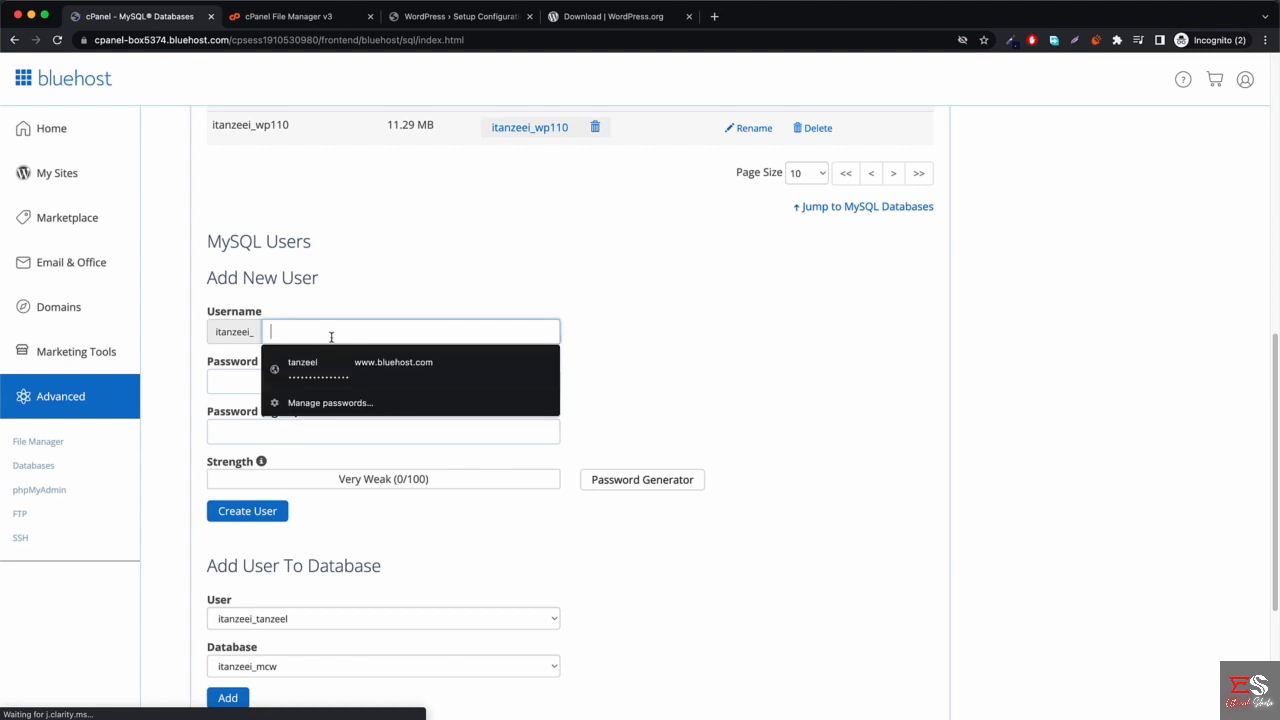
{"action": "type", "text": "mcw"}
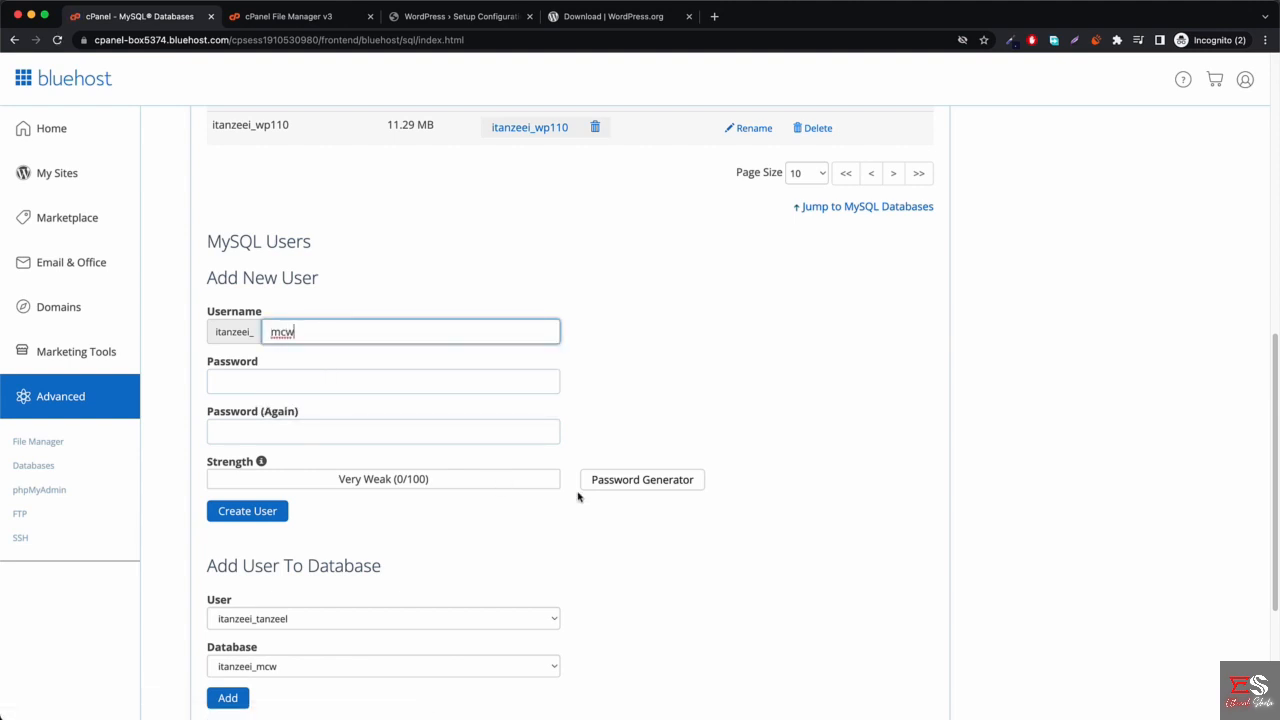
{"action": "left_click", "coordinate": [662, 483]}
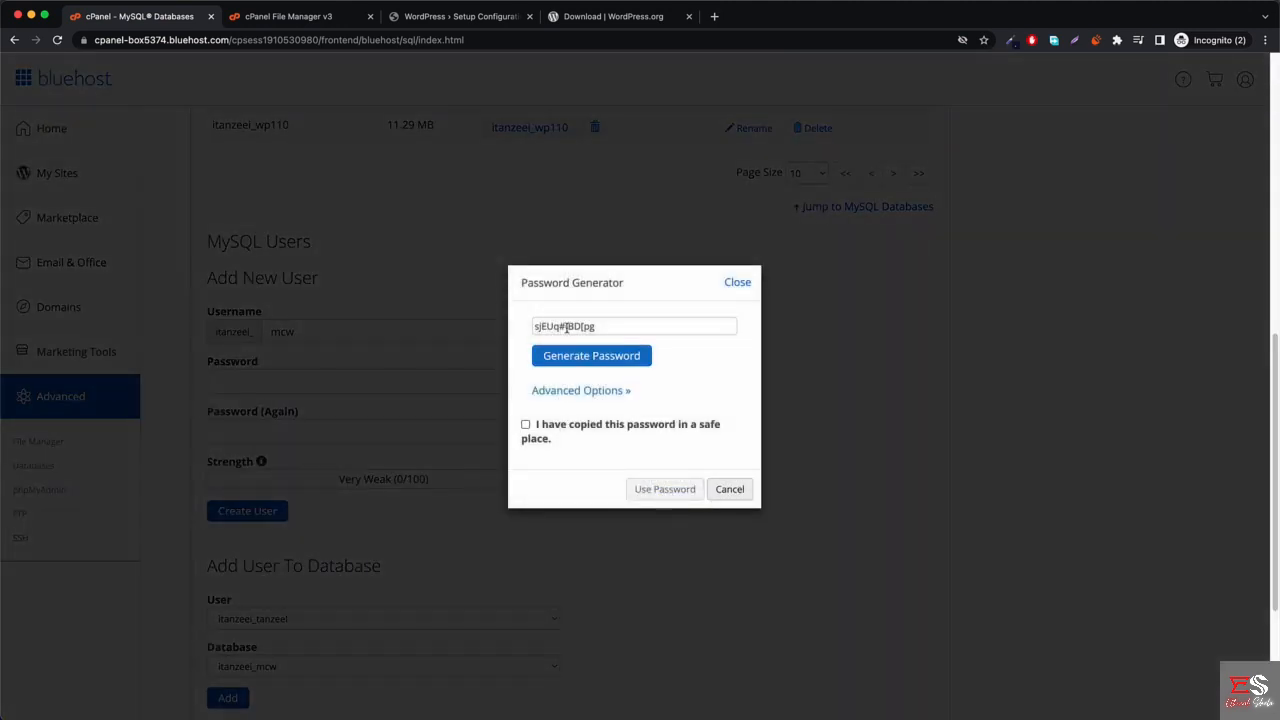
{"action": "triple_click", "coordinate": [574, 322]}
{"action": "key", "text": "cmd+c"}
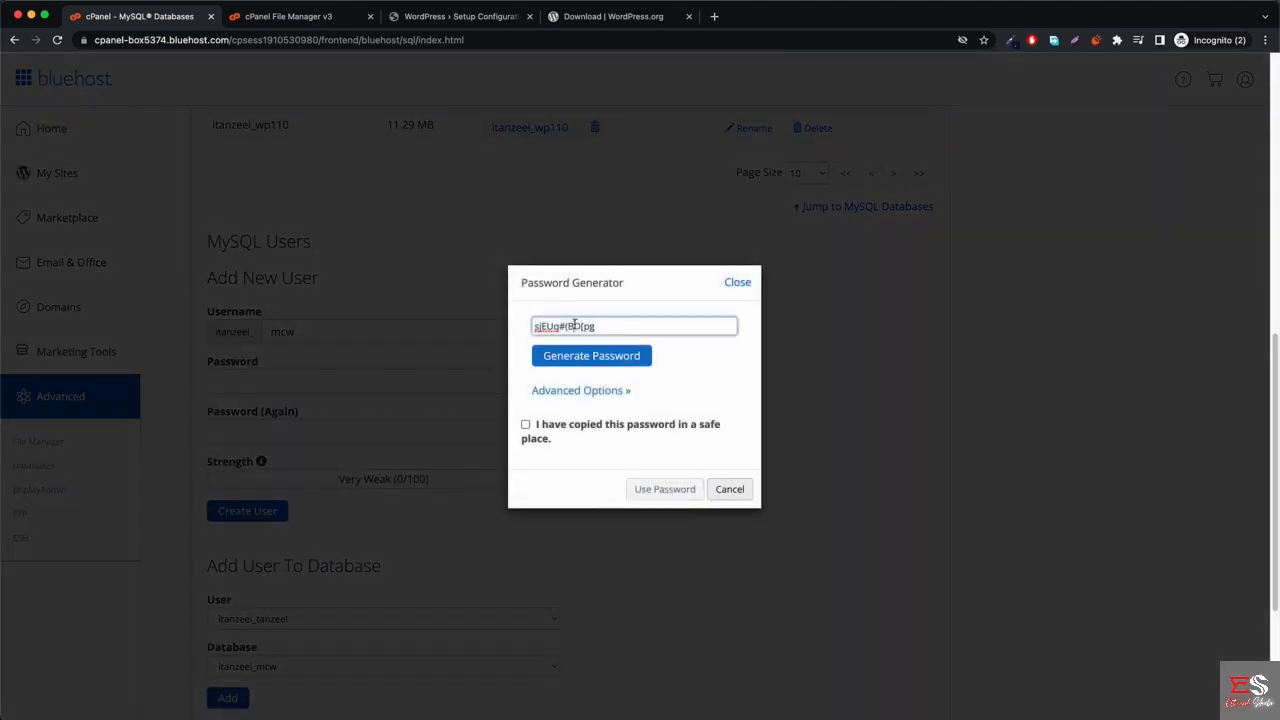
Paste the generated password into WordPress setup's database password field.
{"action": "left_click", "coordinate": [470, 17]}
{"action": "left_click", "coordinate": [576, 274]}
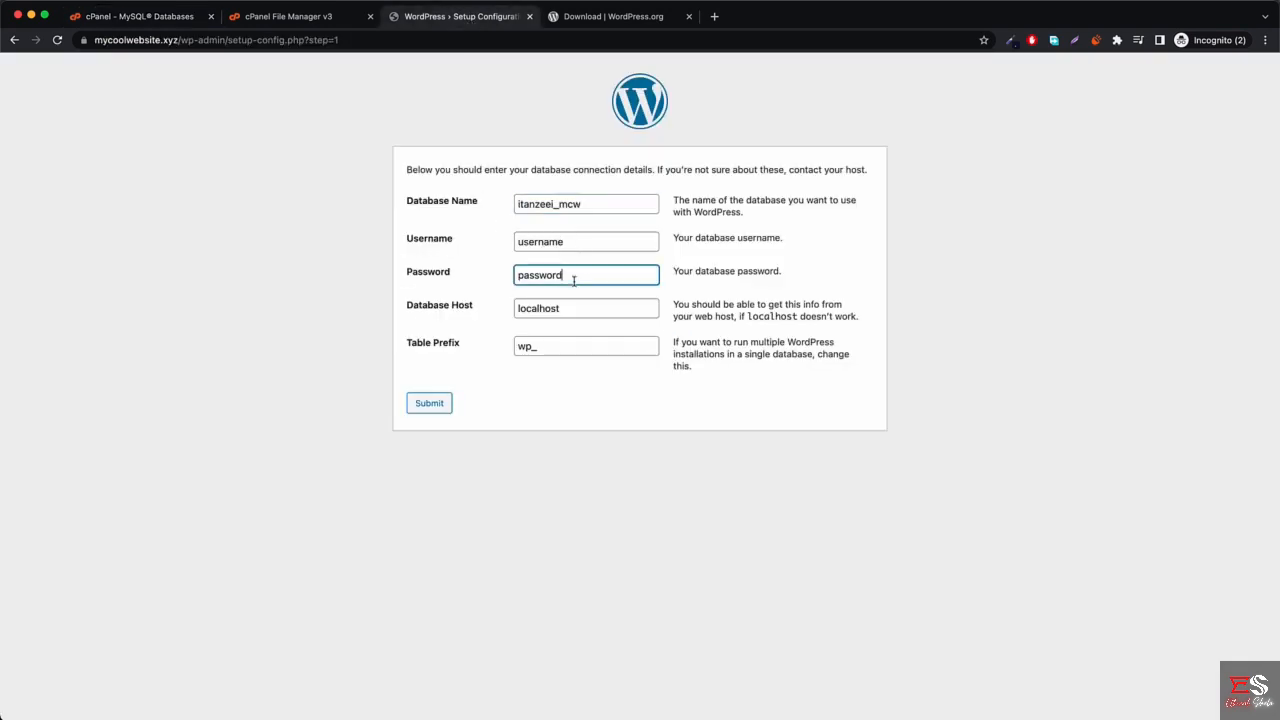
{"action": "double_click", "coordinate": [576, 274]}
{"action": "key", "text": "cmd+v"}
Confirm the saved password, apply it, and create the mcw database user.
{"action": "left_click", "coordinate": [147, 18]}
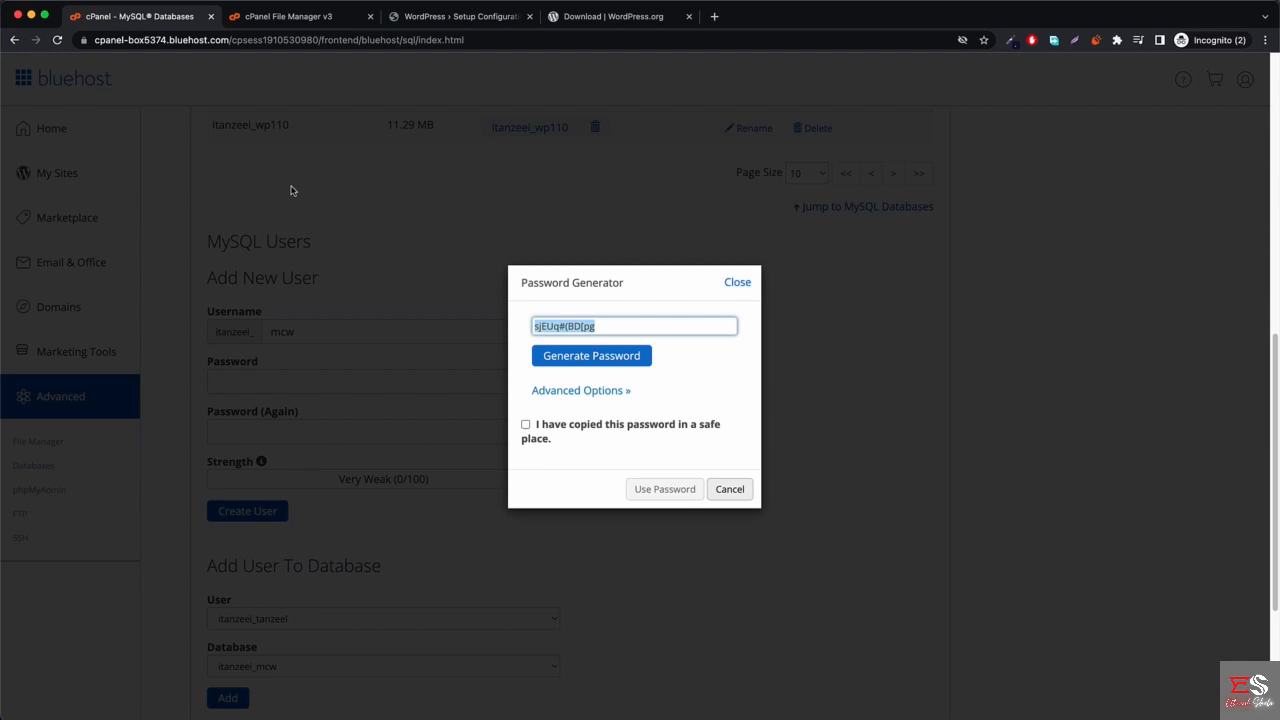
{"action": "left_click", "coordinate": [553, 428]}
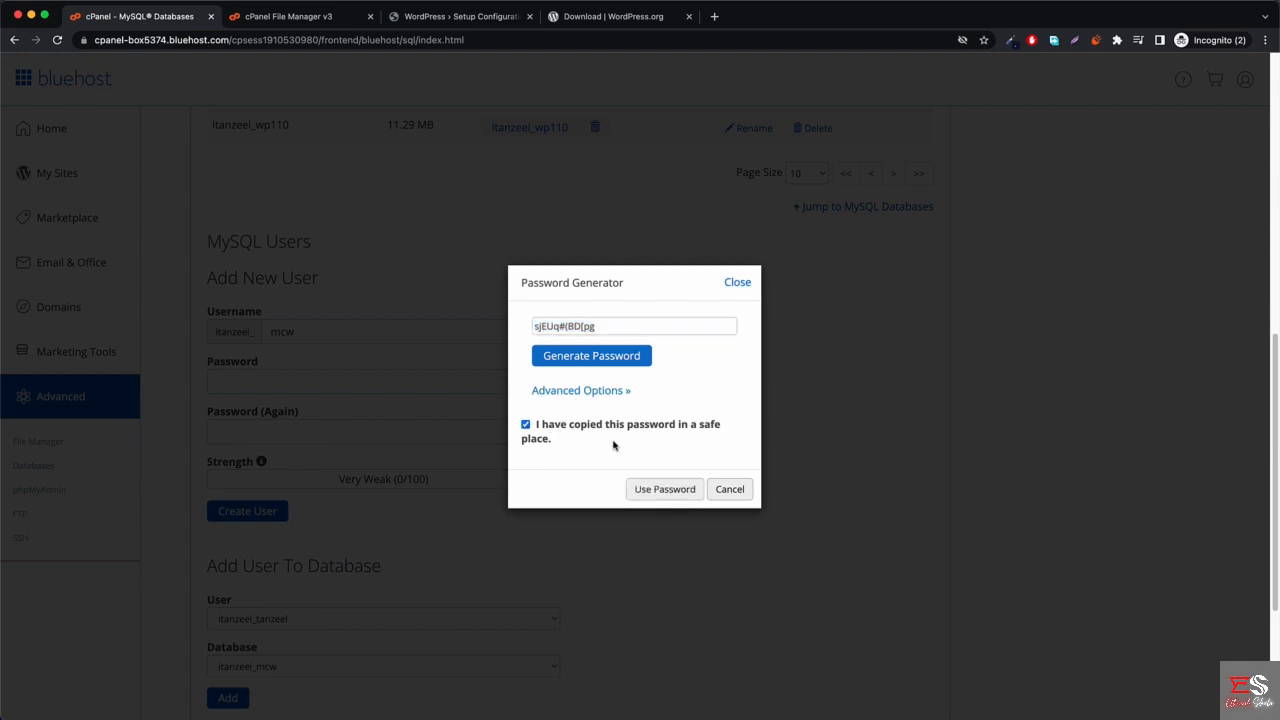
{"action": "left_click", "coordinate": [661, 494]}
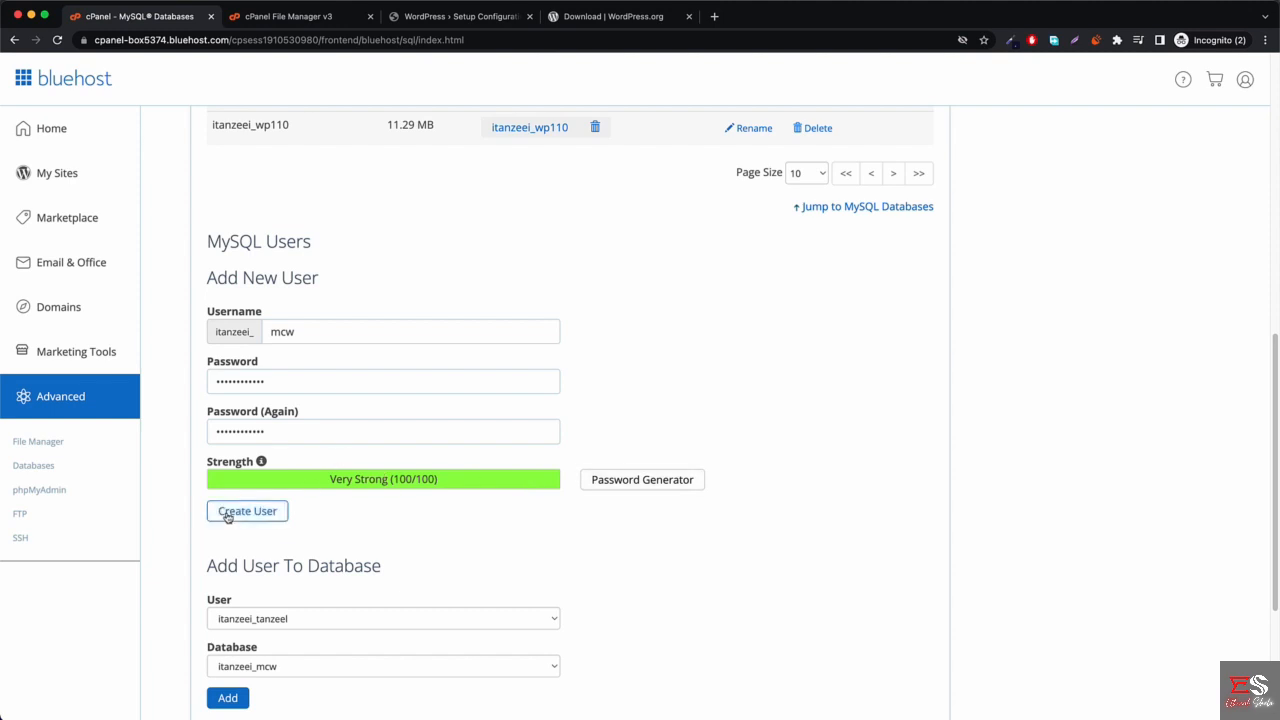
{"action": "left_click", "coordinate": [228, 516]}
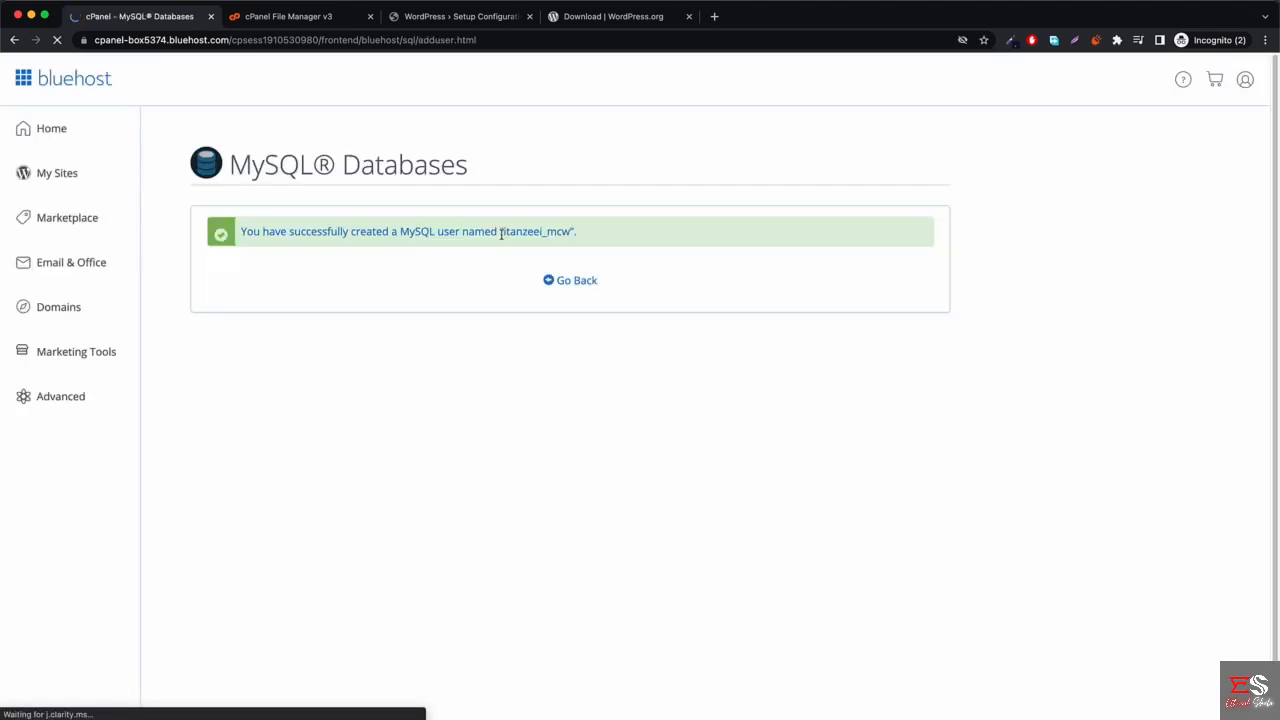
Enter the new user's full prefixed name as WordPress's database username, then return to MySQL Databases.
{"action": "left_click_drag", "start_coordinate": [502, 232], "coordinate": [555, 232]}
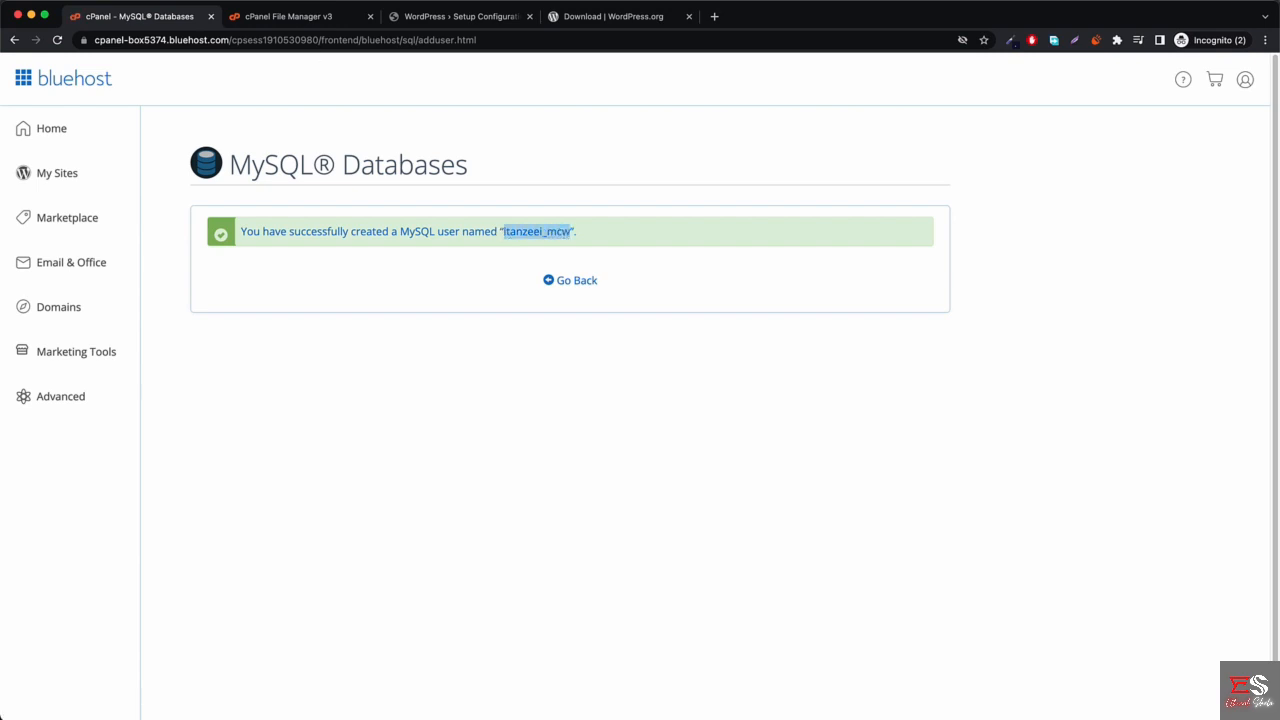
{"action": "left_click", "coordinate": [424, 20]}
{"action": "left_click", "coordinate": [566, 241]}
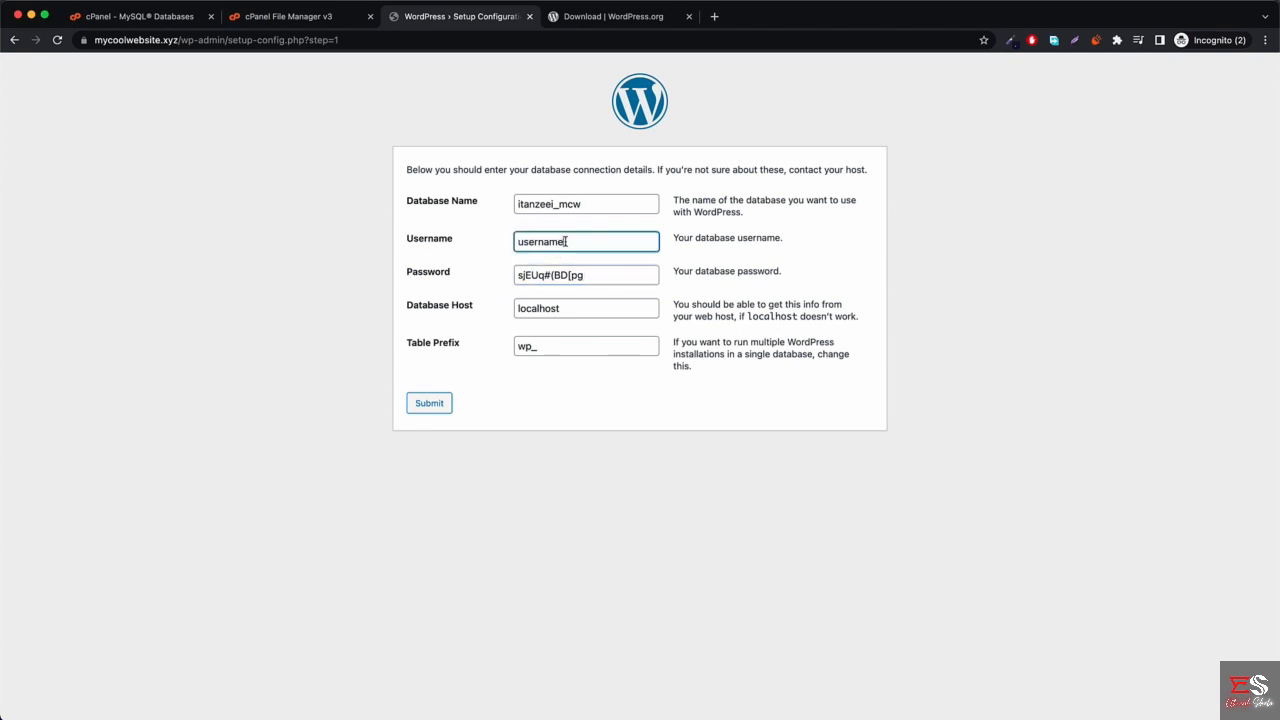
{"action": "double_click", "coordinate": [566, 241]}
{"action": "type", "text": "itanzeei_mcw"}
{"action": "left_click", "coordinate": [170, 17]}
{"action": "left_click", "coordinate": [563, 282]}
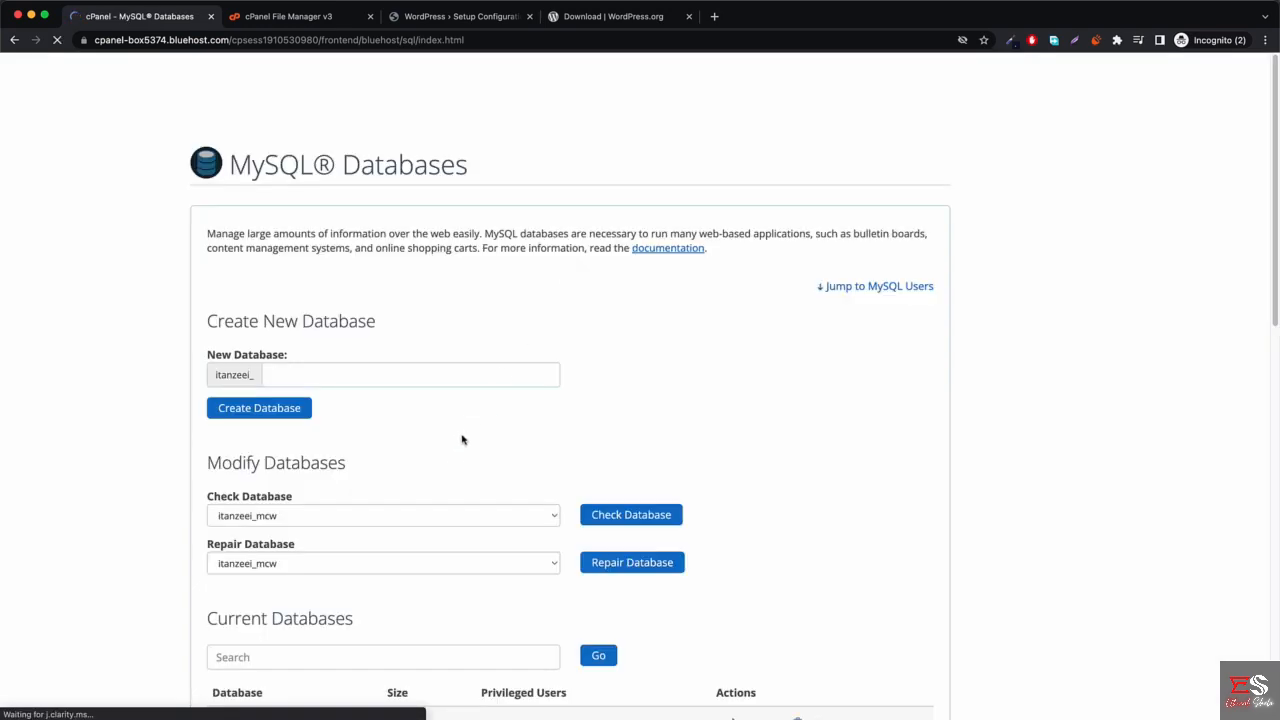
Add user itanzeei_mcw to database itanzeei_mcw with ALL PRIVILEGES and save the changes.
{"action": "scroll", "coordinate": [453, 447], "scroll_direction": "down", "scroll_amount": 6}
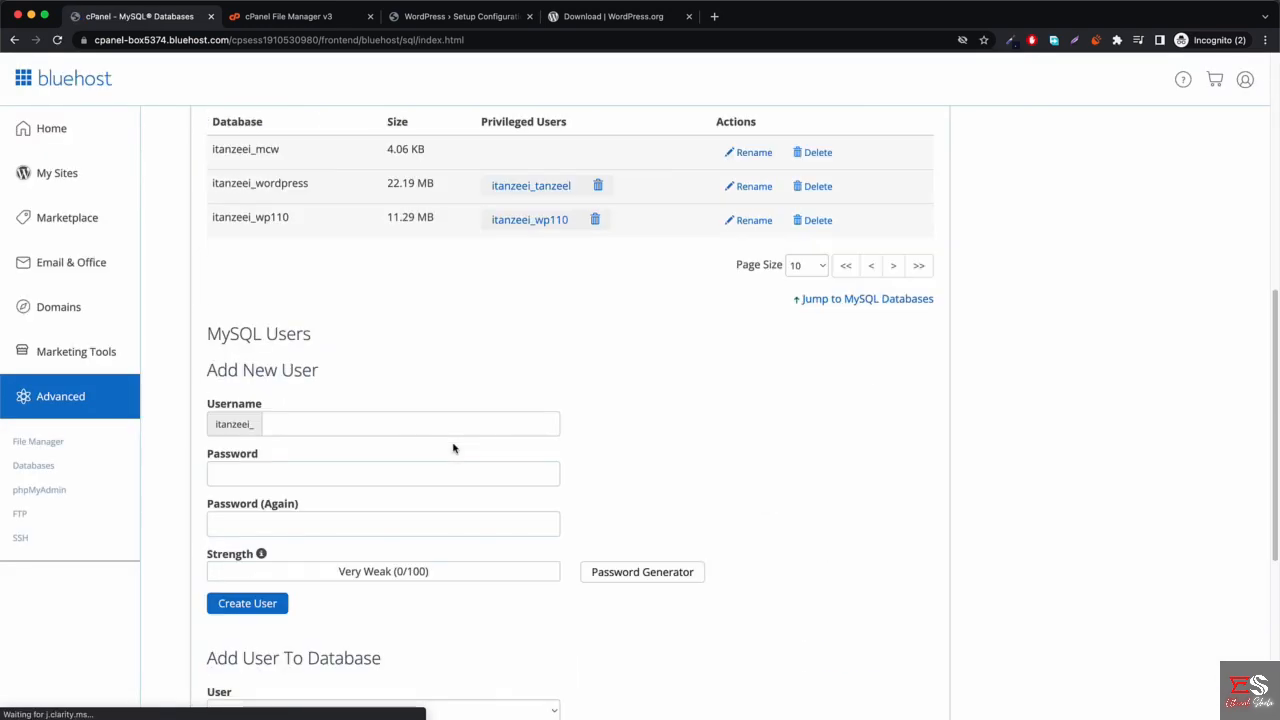
{"action": "scroll", "coordinate": [403, 291], "scroll_direction": "up", "scroll_amount": 2}
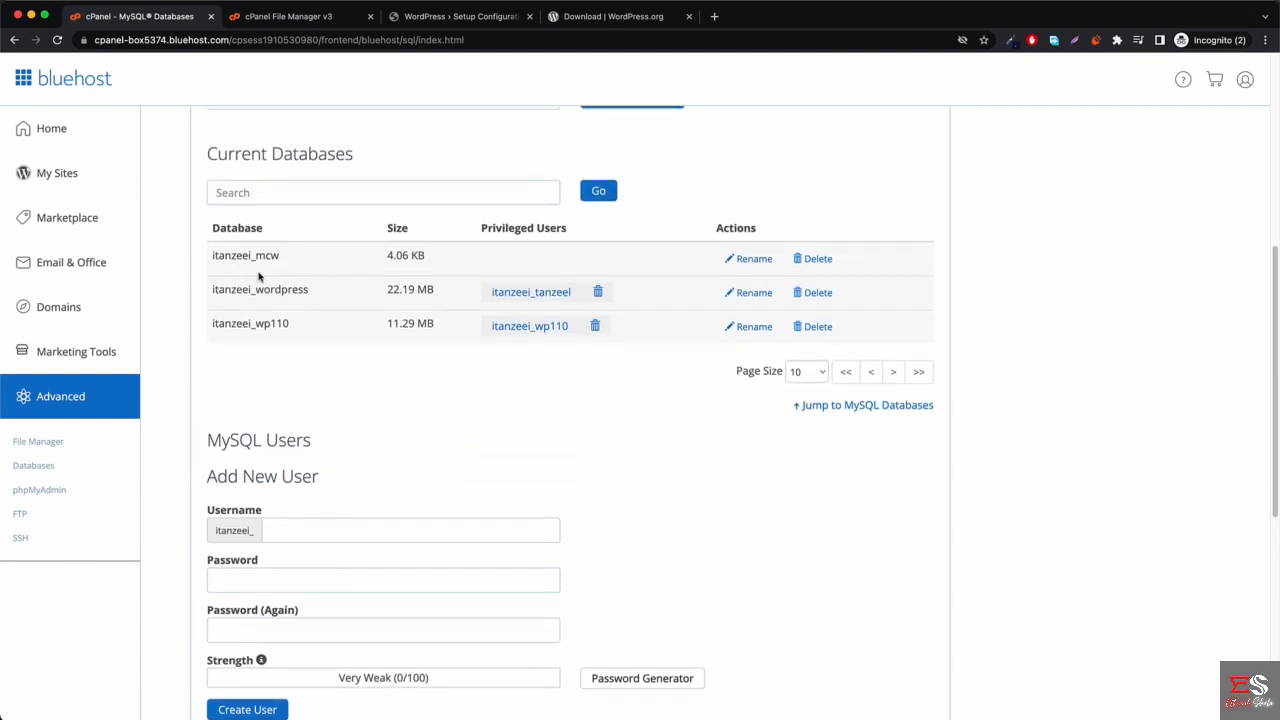
{"action": "scroll", "coordinate": [538, 258], "scroll_direction": "down", "scroll_amount": 5}
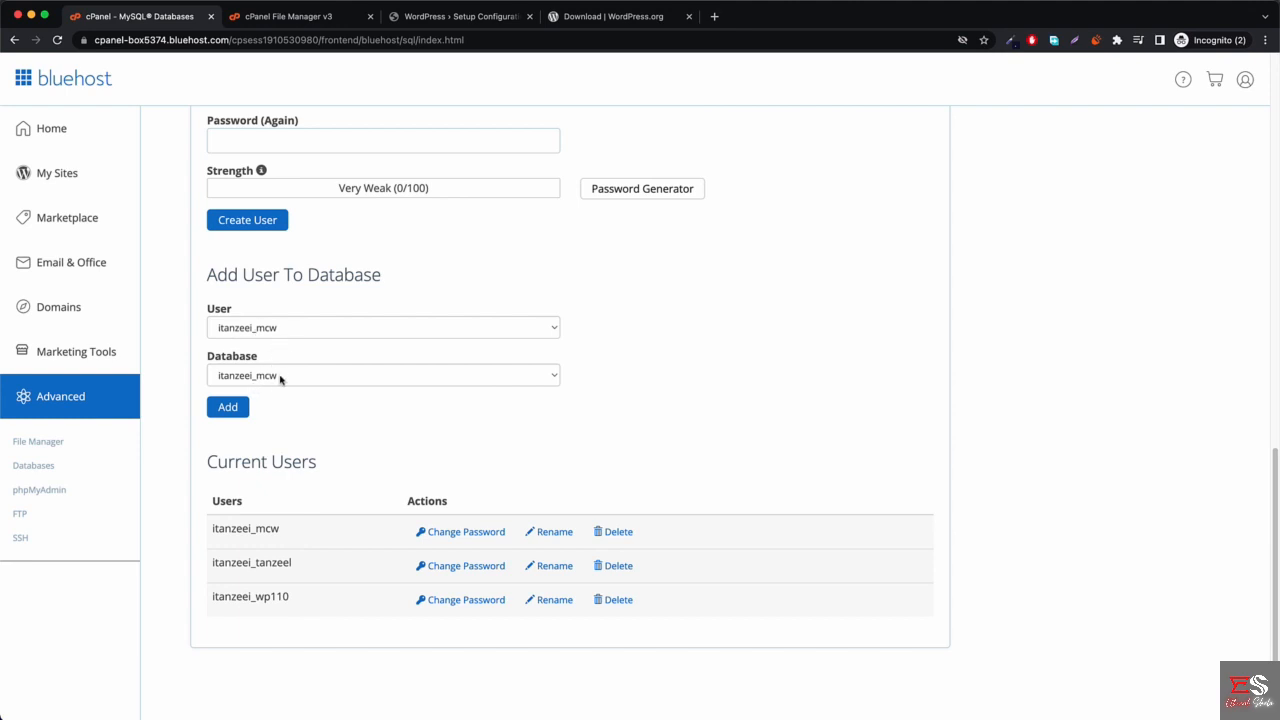
{"action": "left_click", "coordinate": [228, 408]}
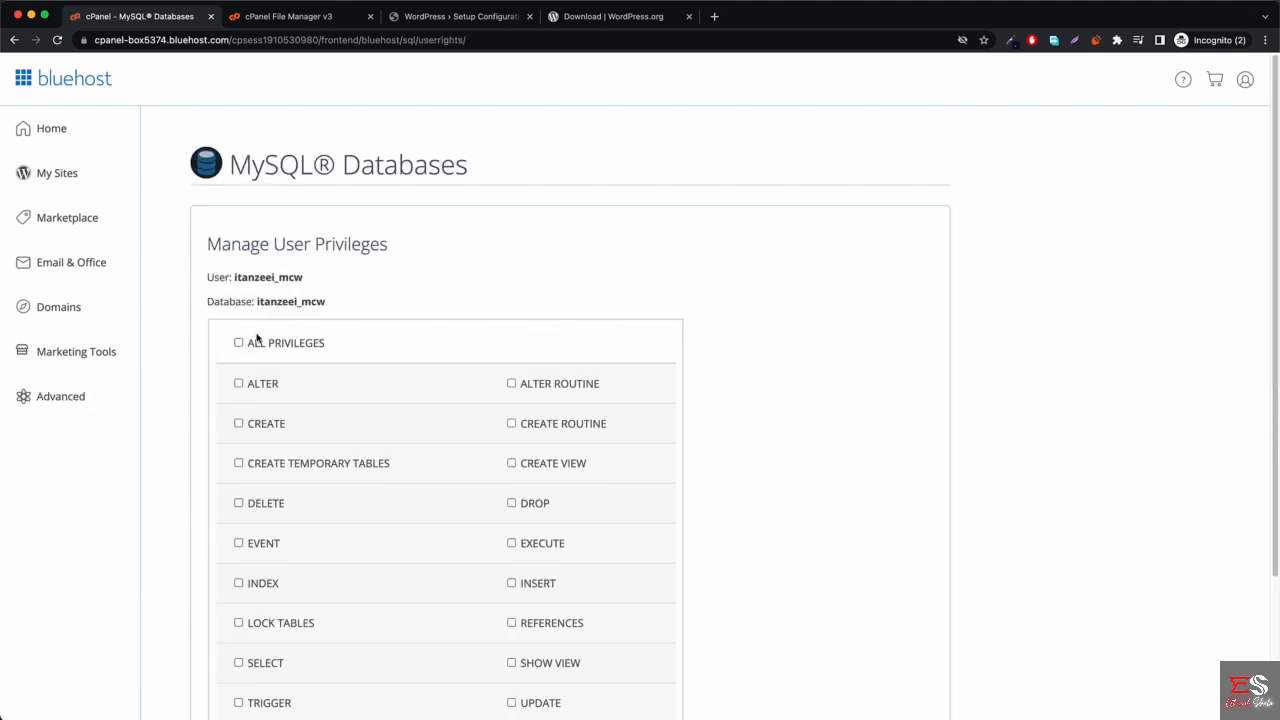
{"action": "left_click", "coordinate": [240, 343]}
{"action": "scroll", "coordinate": [300, 335], "scroll_direction": "down", "scroll_amount": 2}
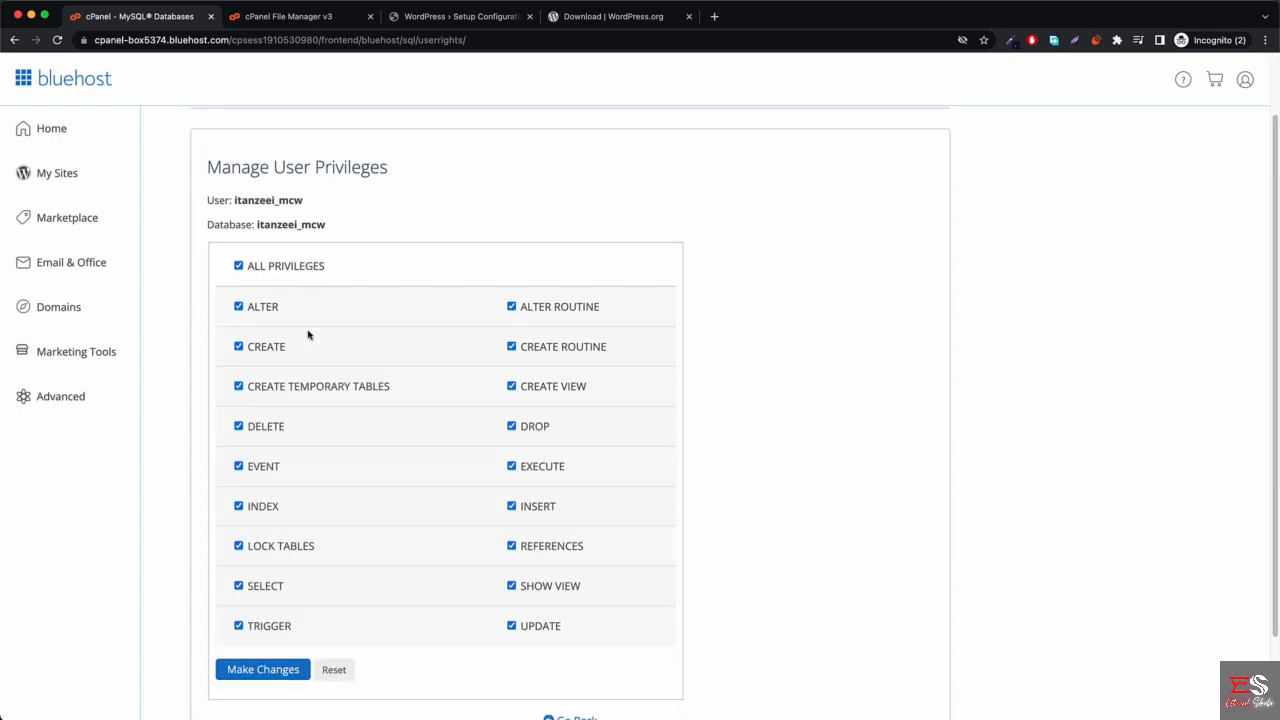
{"action": "left_click", "coordinate": [275, 567]}
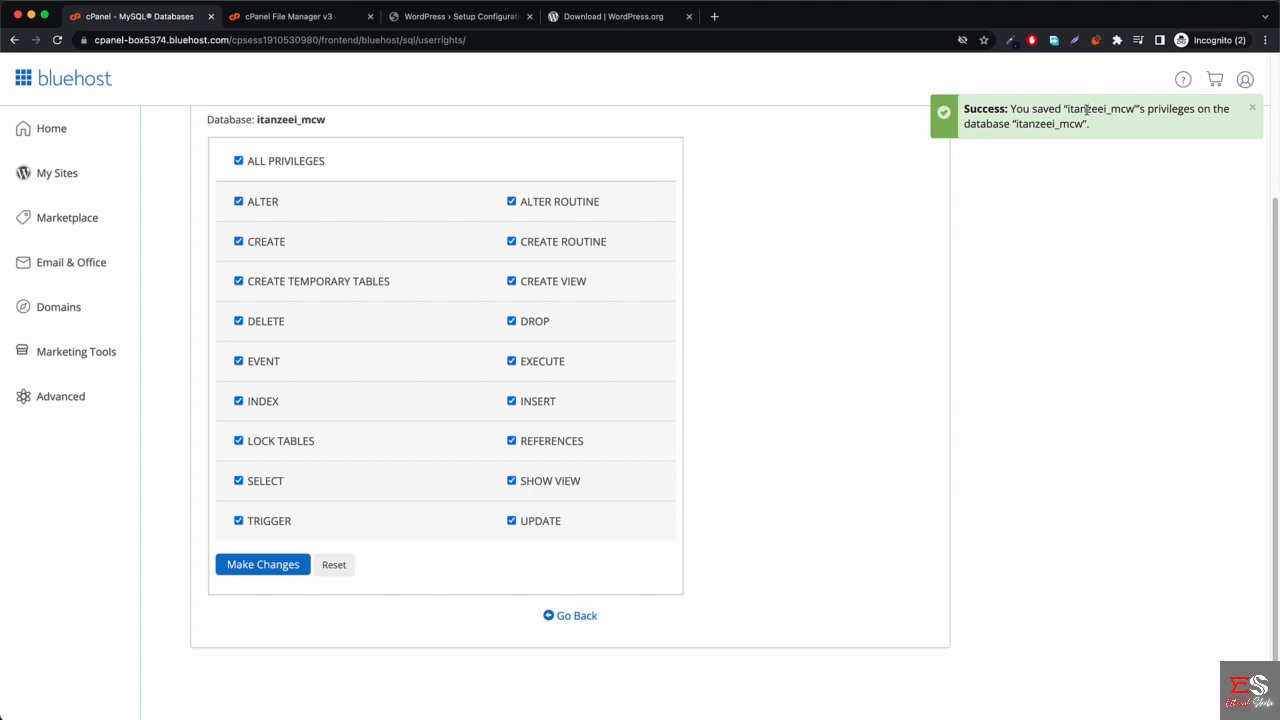
Go back to the databases overview, then return to the filled-in WordPress database form.
{"action": "left_click", "coordinate": [567, 617]}
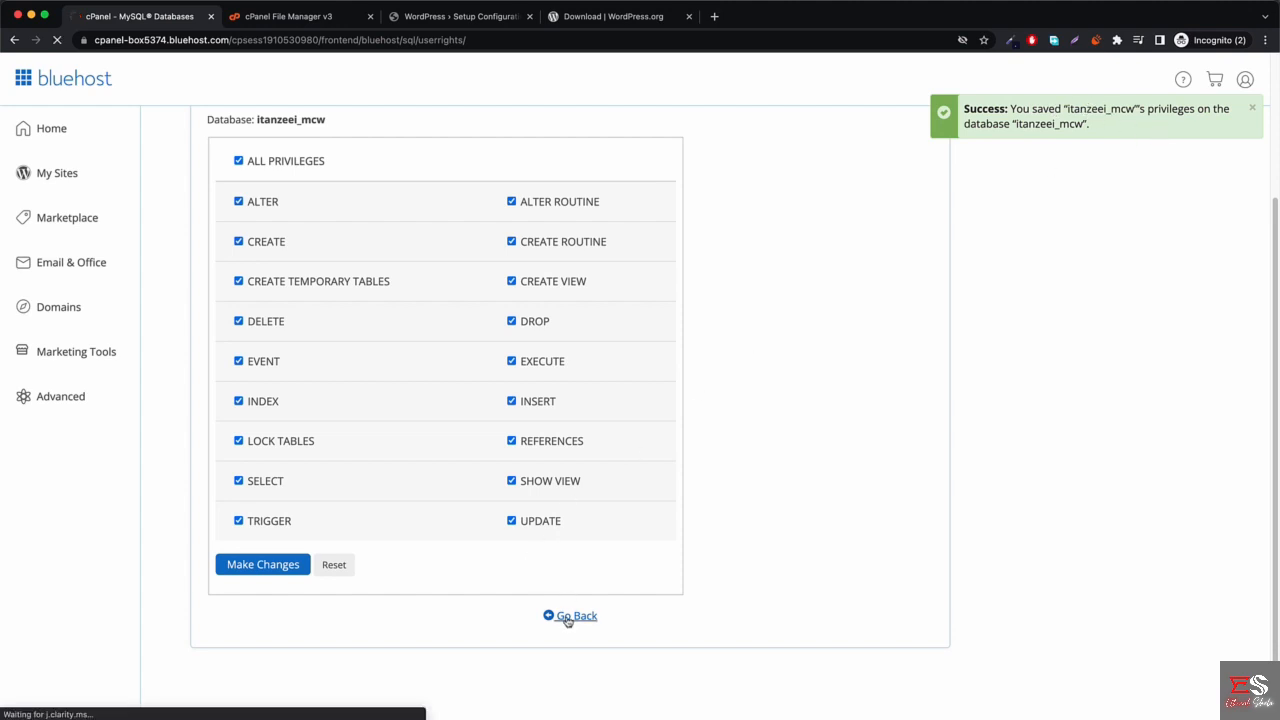
{"action": "scroll", "coordinate": [561, 452], "scroll_direction": "down", "scroll_amount": 3}
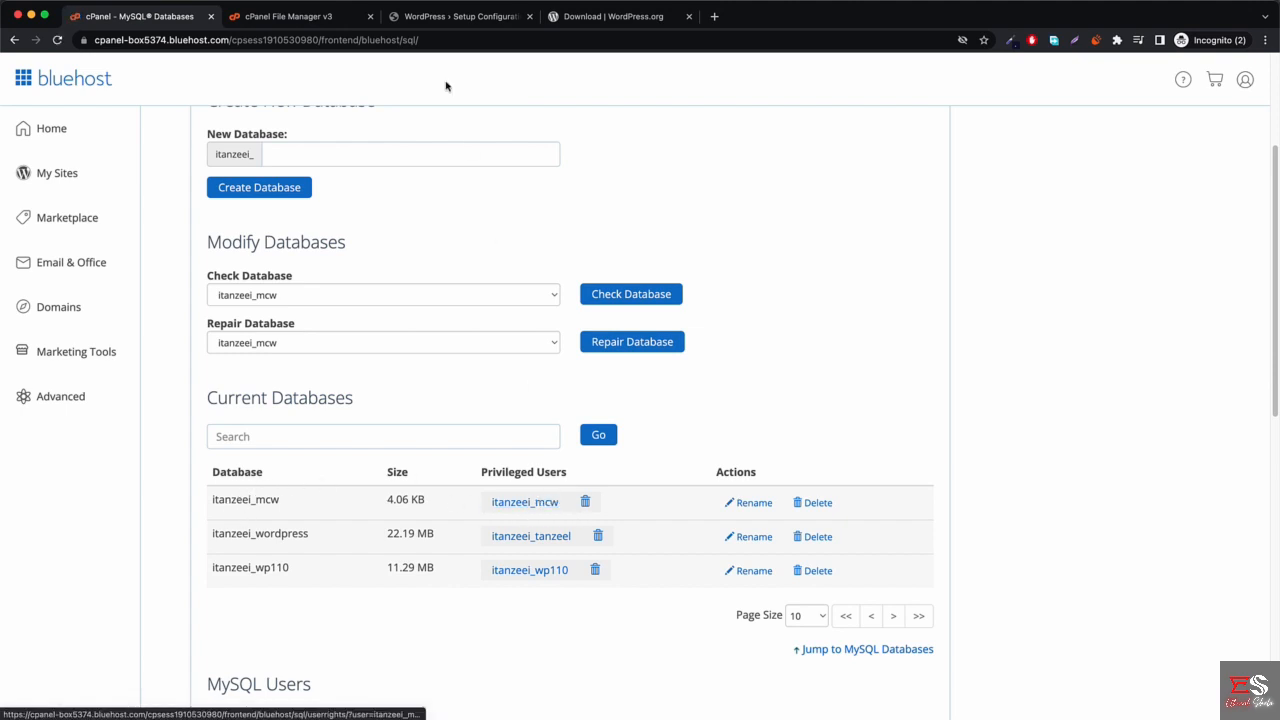
{"action": "left_click", "coordinate": [458, 17]}
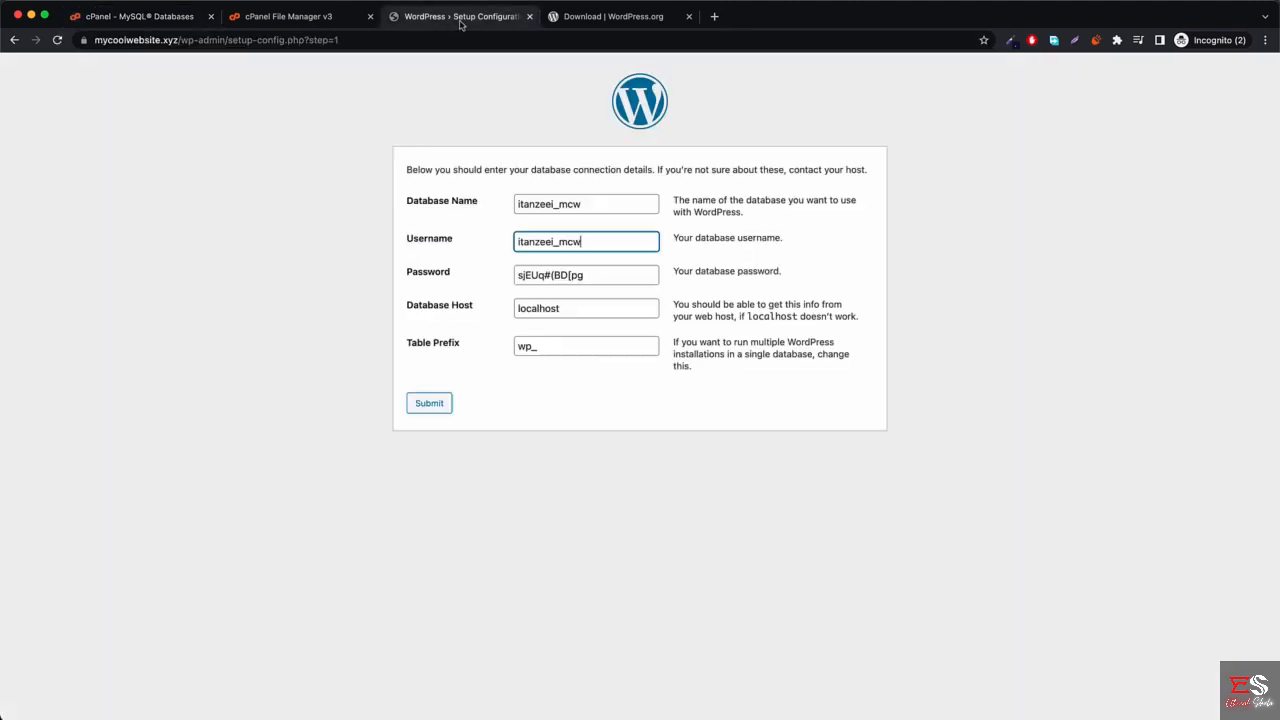
Submit the database connection details, start the installation and enter the site title MCW.
{"action": "left_click", "coordinate": [430, 405]}
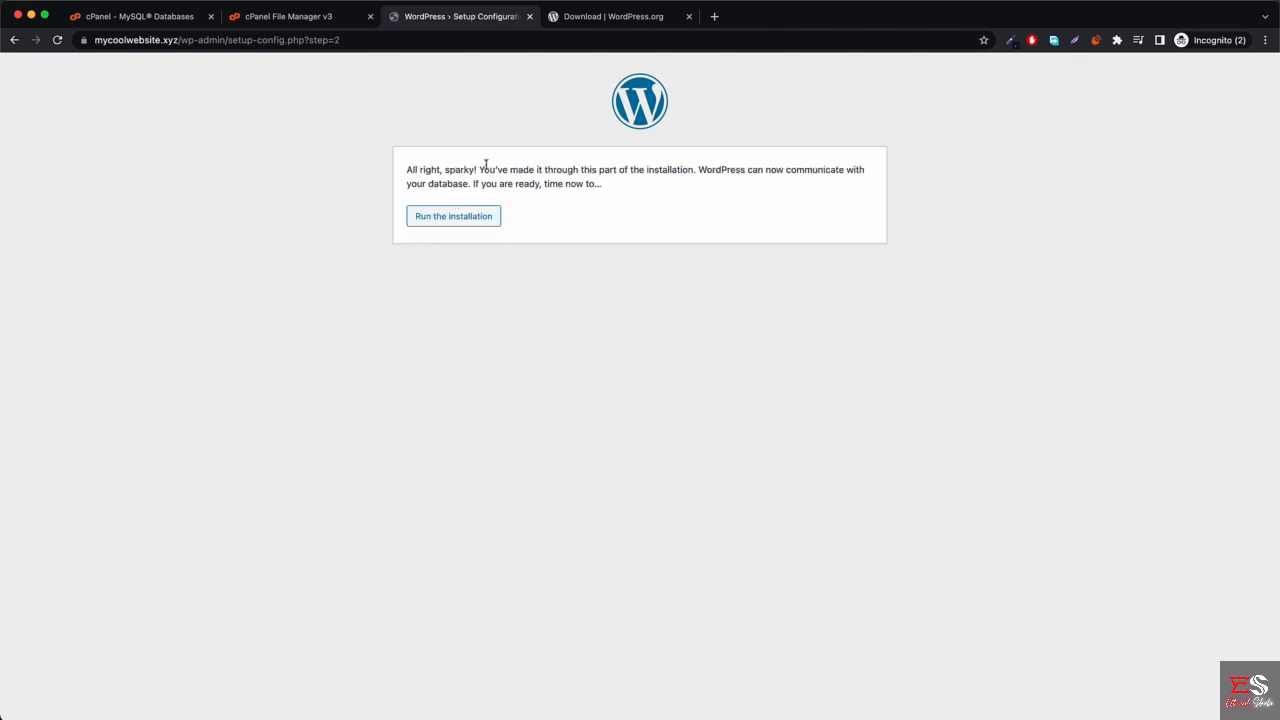
{"action": "left_click", "coordinate": [460, 218]}
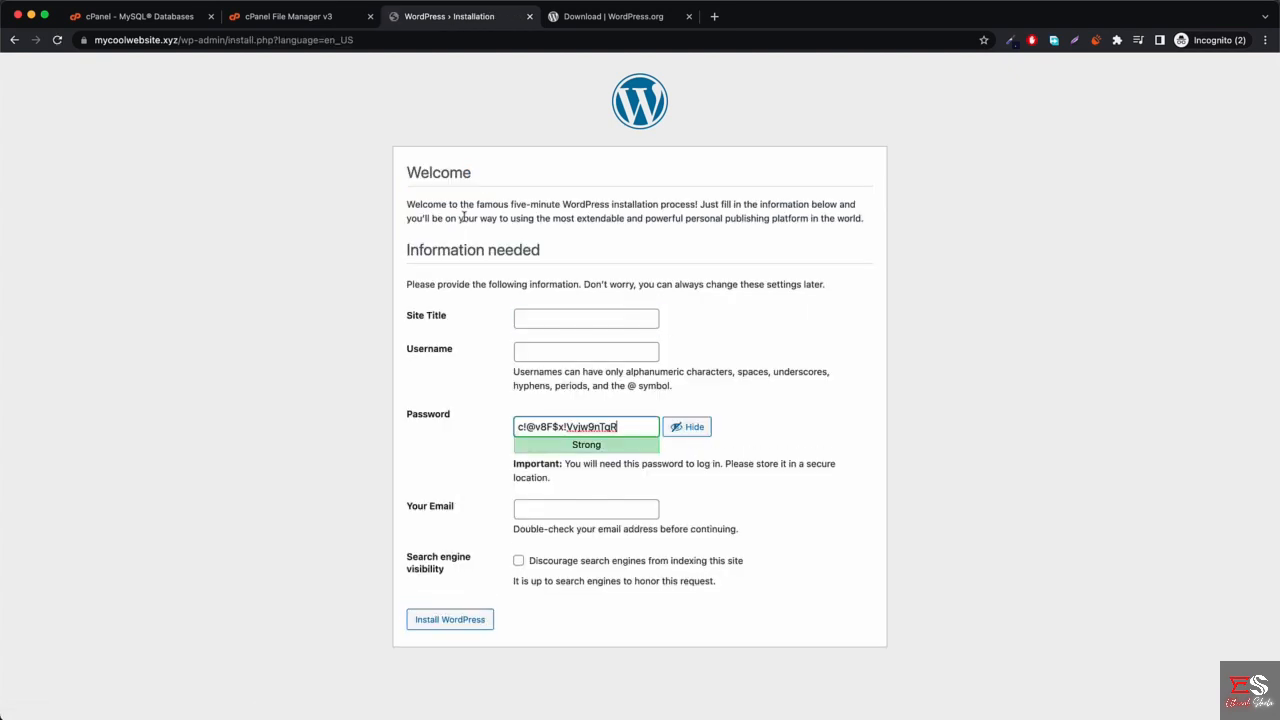
{"action": "left_click", "coordinate": [577, 320]}
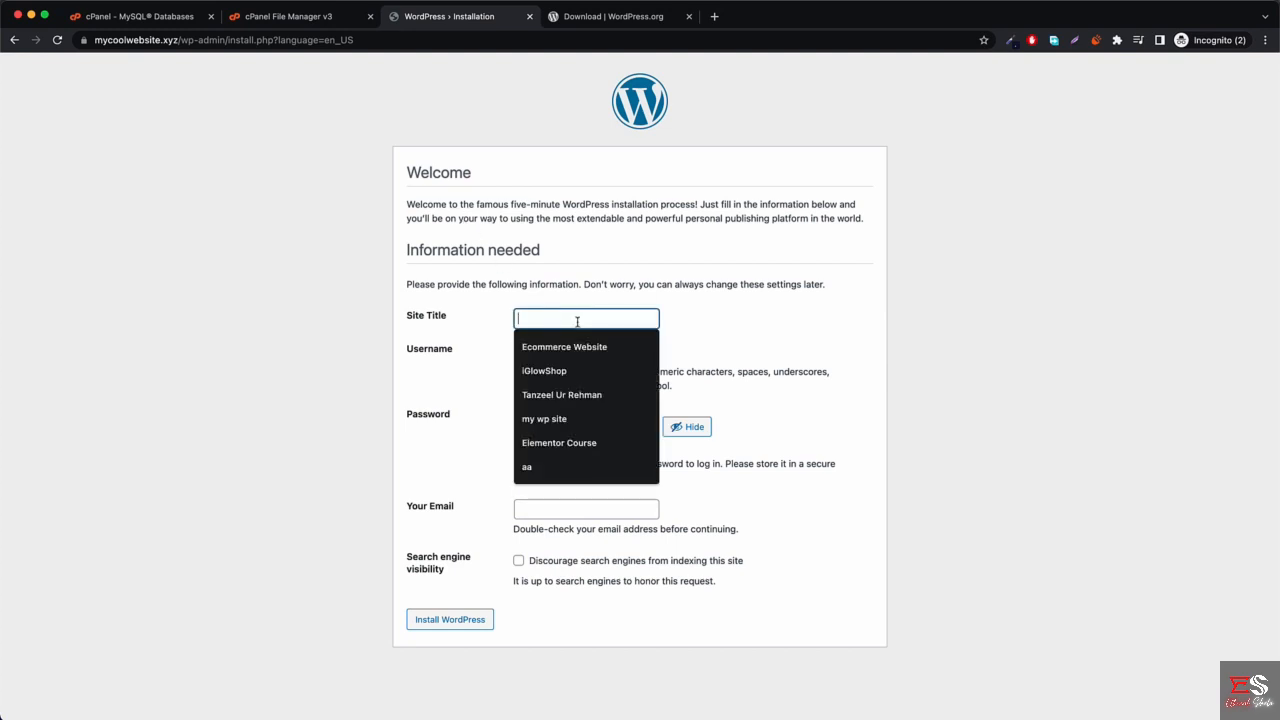
{"action": "type", "text": "MCW"}
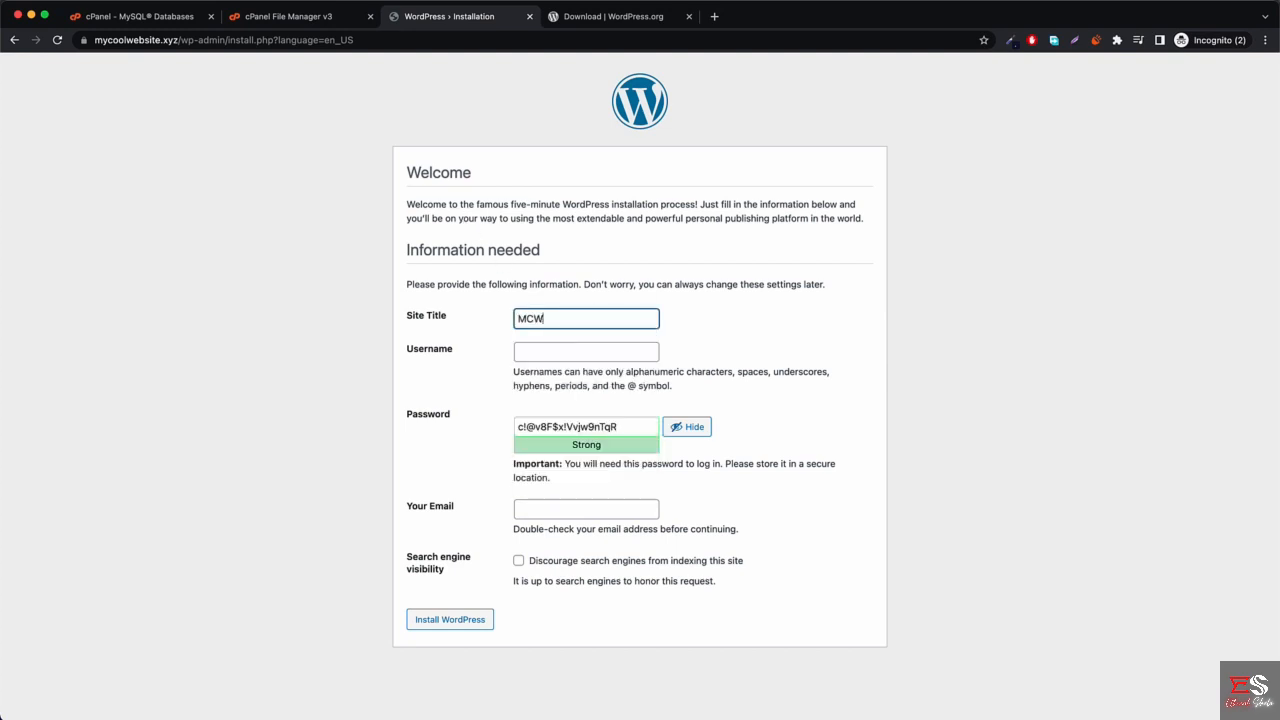
Enter the admin username and replace the suggested password with a masked medium-strength one.
{"action": "key", "text": "Tab"}
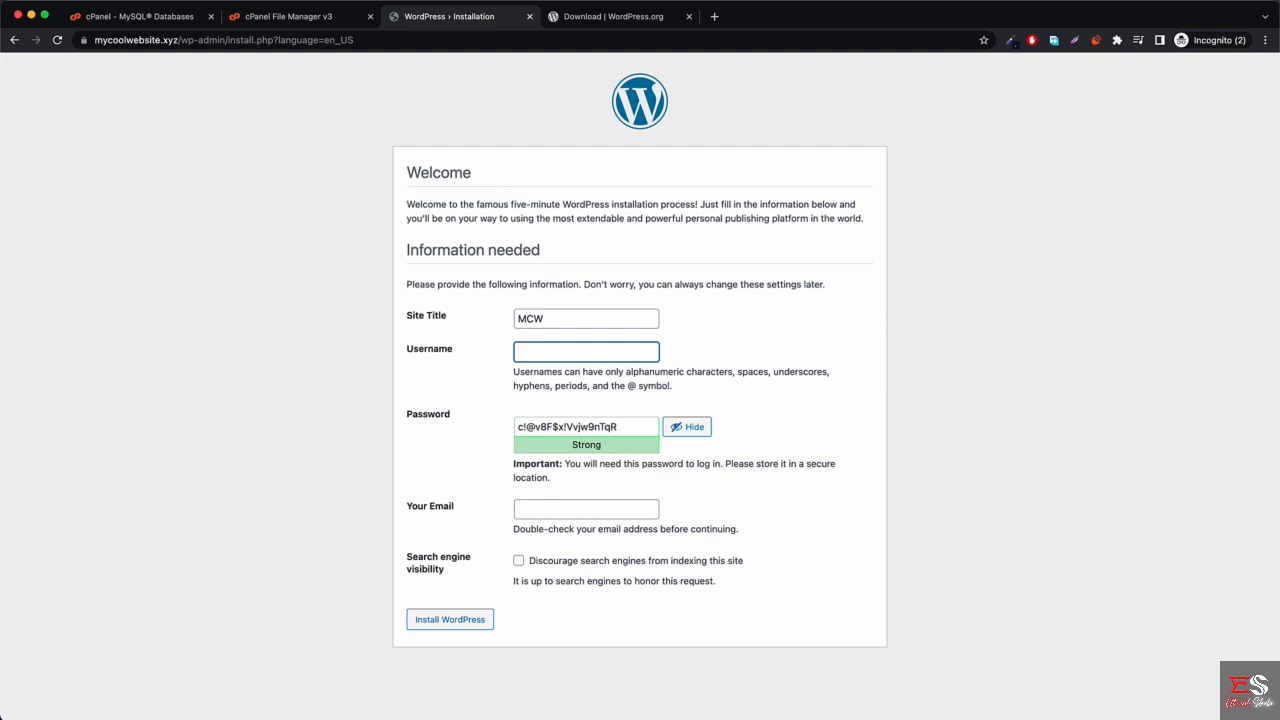
{"action": "type", "text": "tanz"}
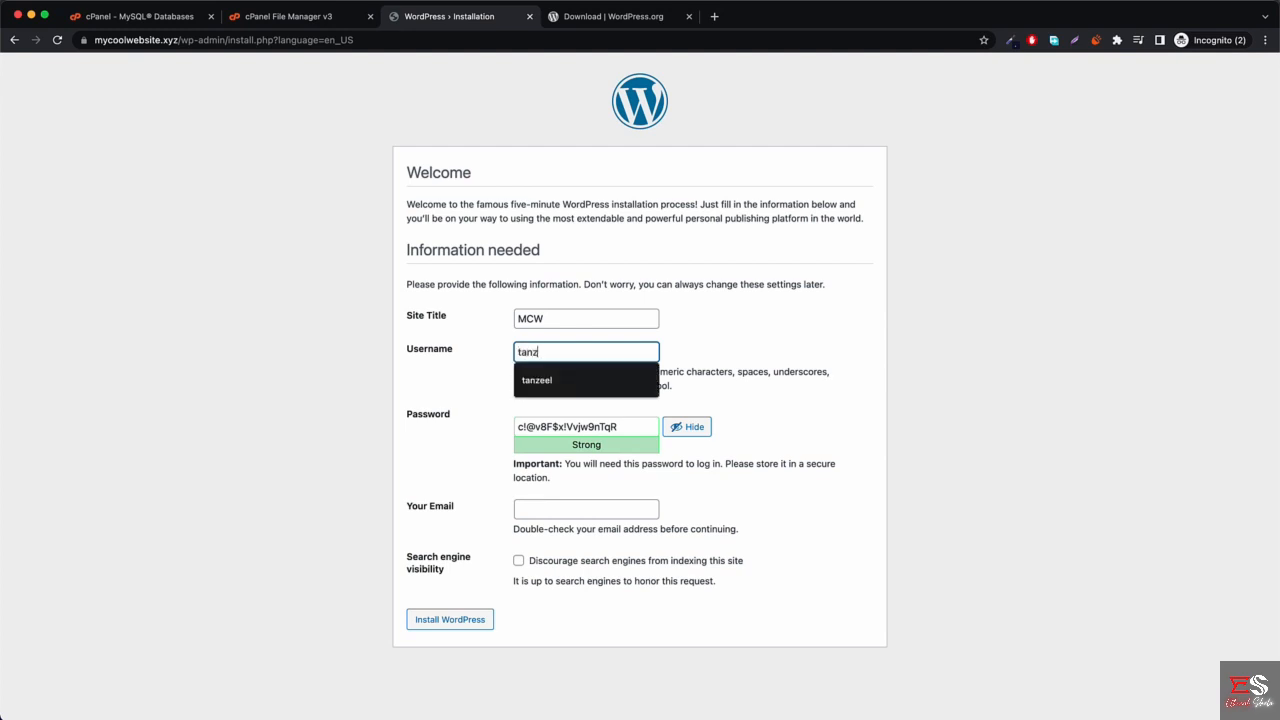
{"action": "type", "text": "eel"}
{"action": "key", "text": "Tab"}
{"action": "type", "text": "q"}
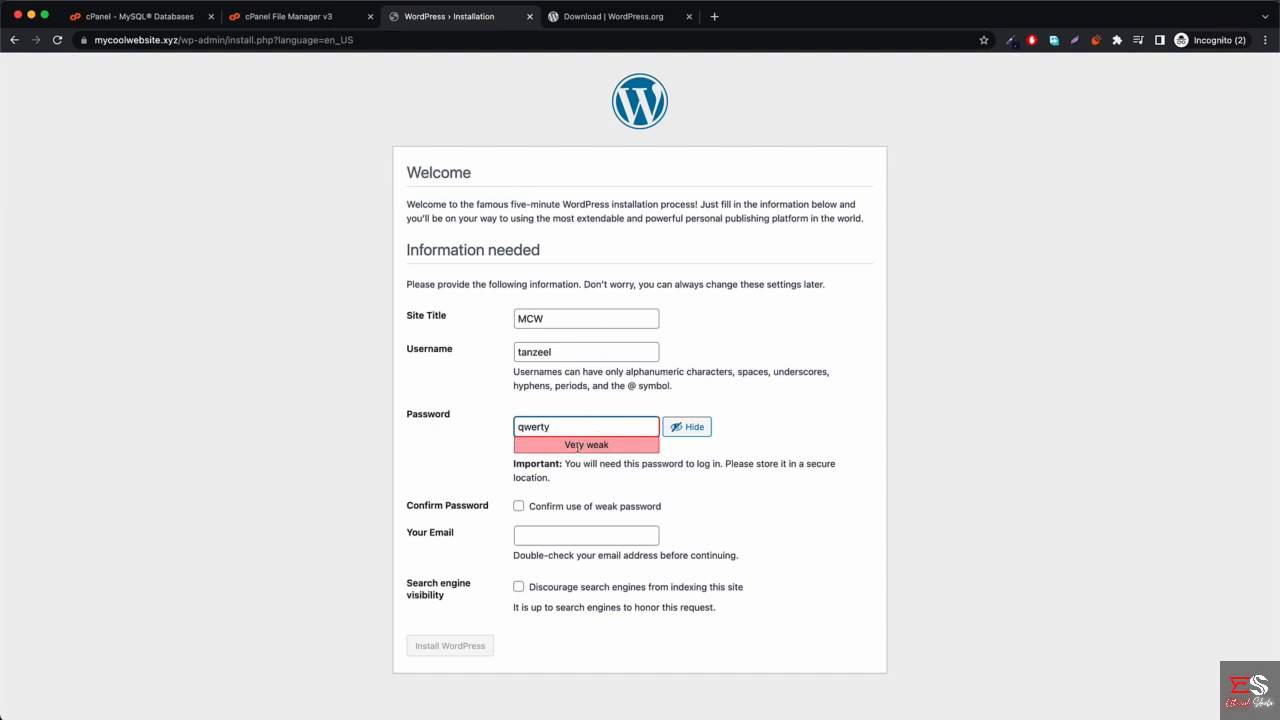
{"action": "left_click", "coordinate": [688, 427]}
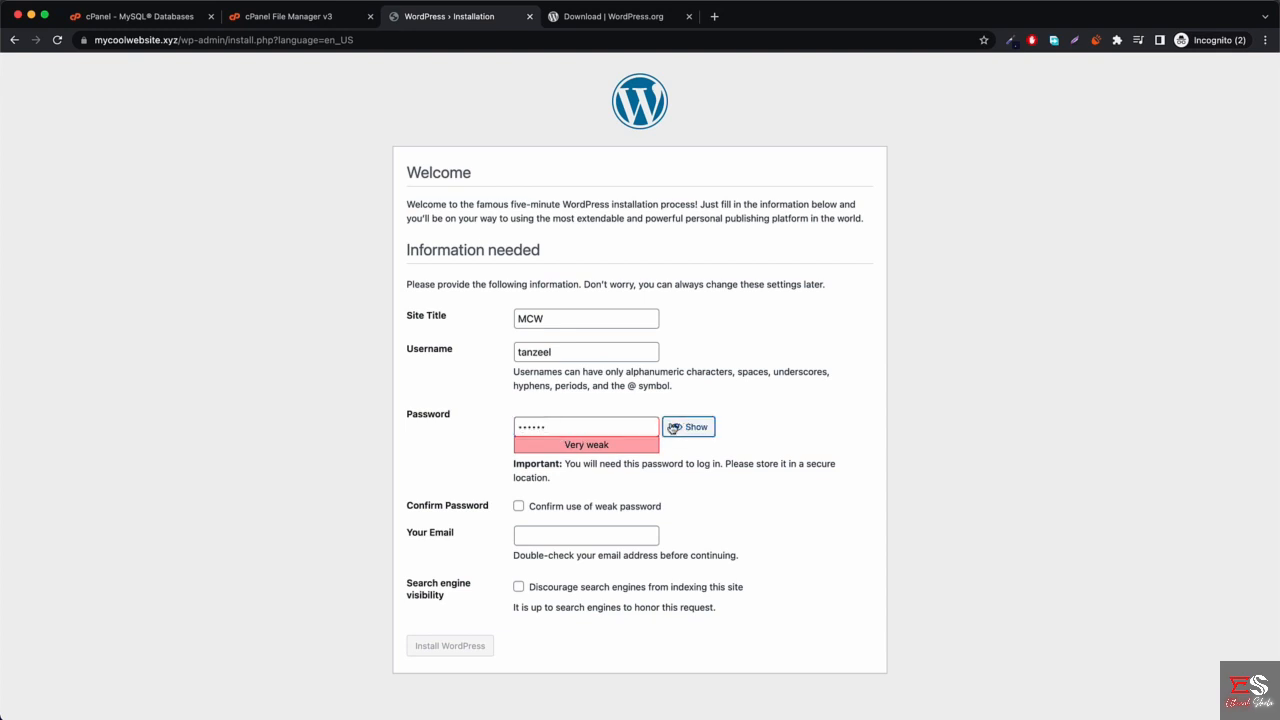
{"action": "double_click", "coordinate": [594, 426]}
{"action": "type", "text": "••••••••••"}
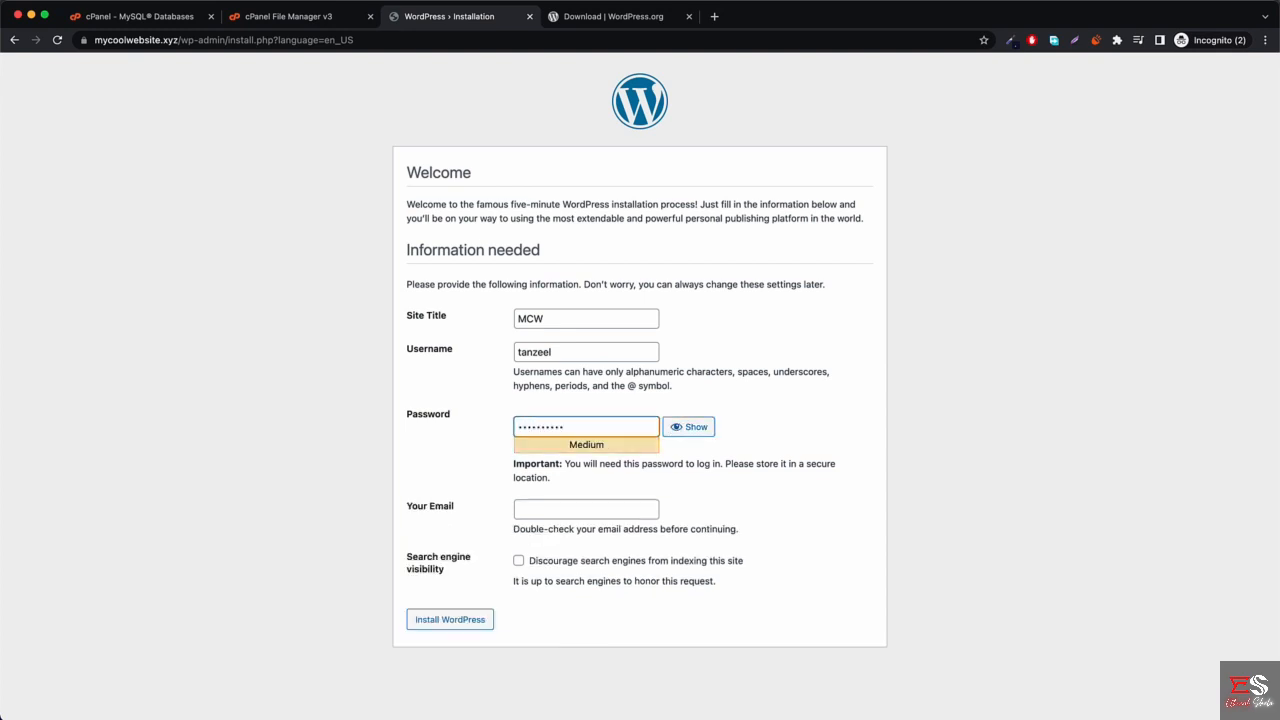
Enter the admin email address, install WordPress, and select the install path in the address bar.
{"action": "left_click", "coordinate": [585, 506]}
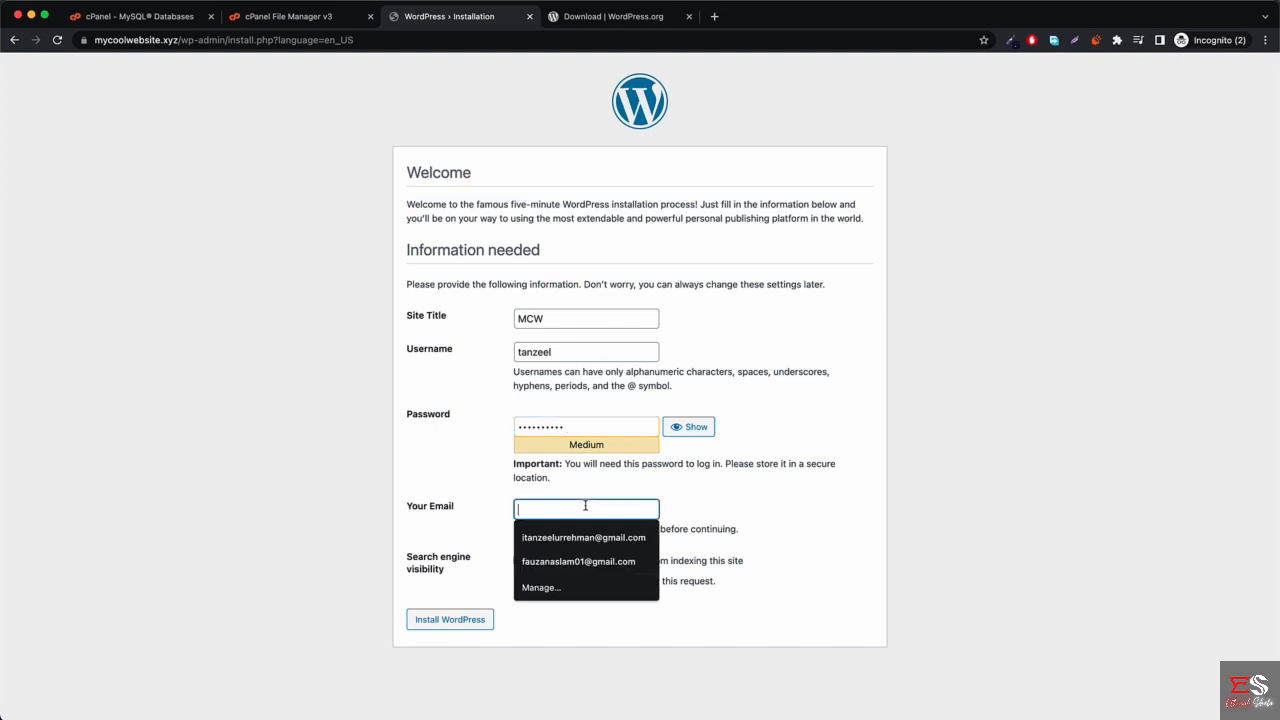
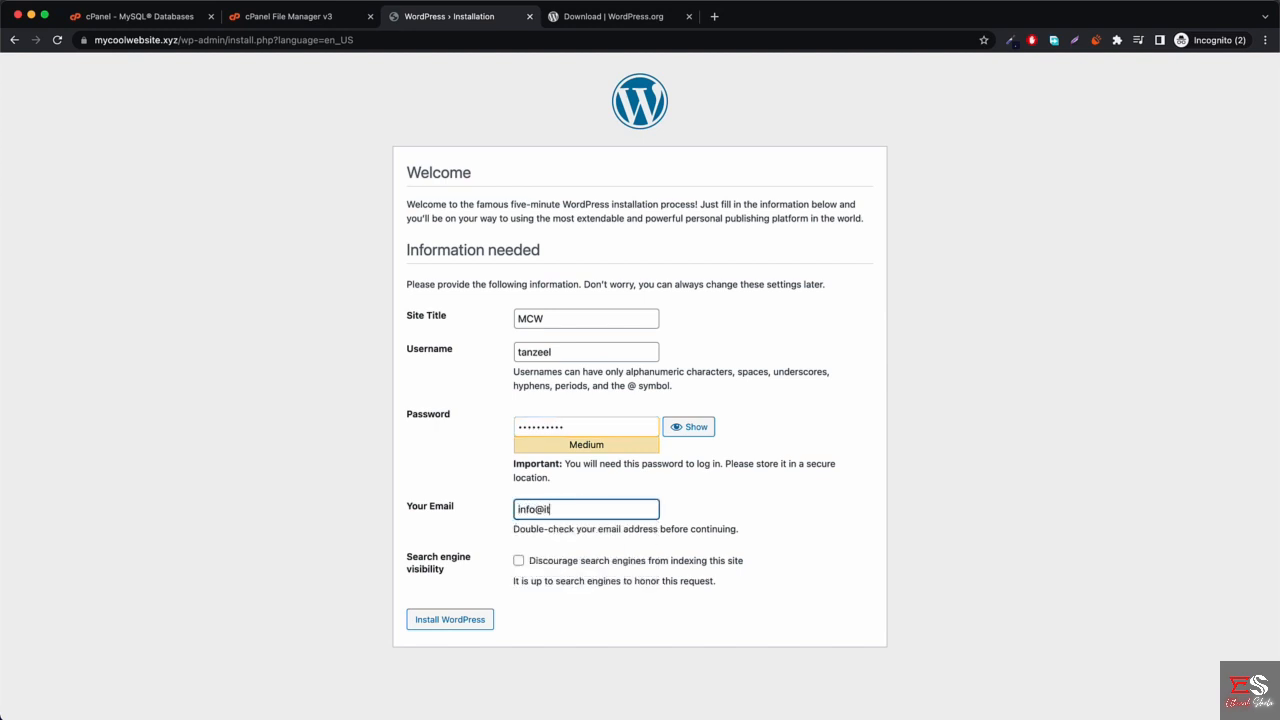
{"action": "left_click", "coordinate": [449, 624]}
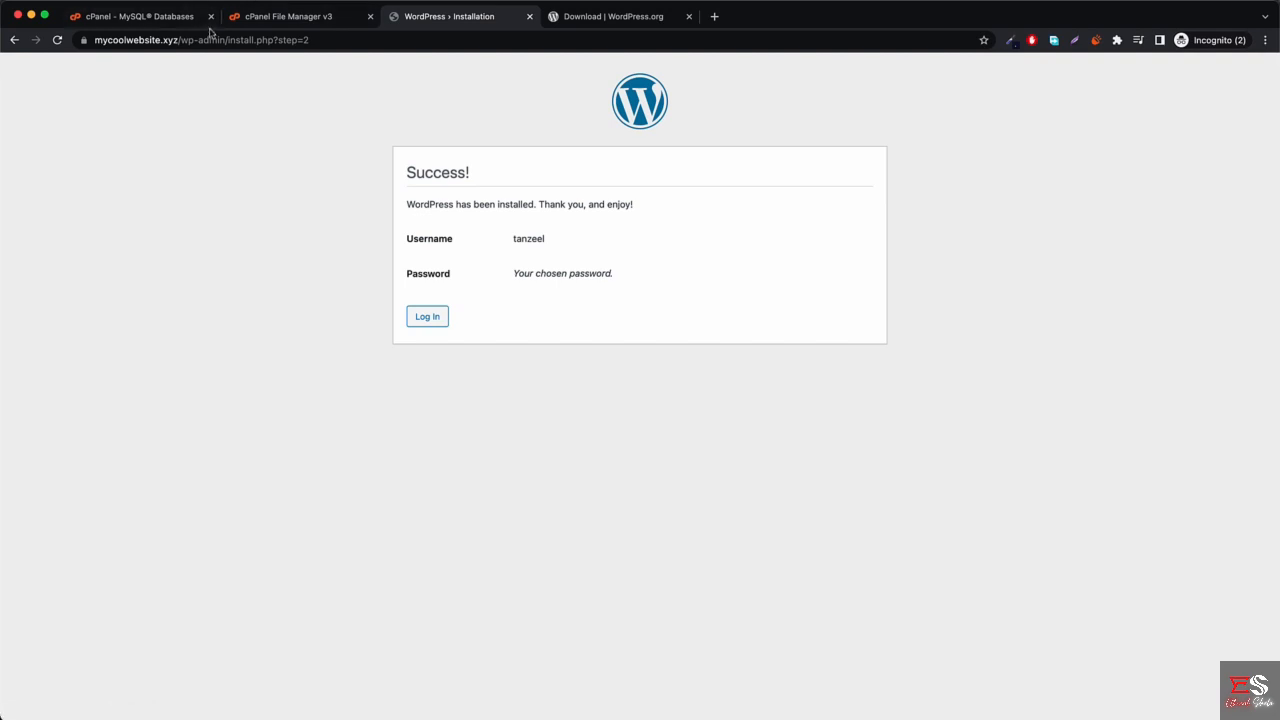
{"action": "left_click_drag", "start_coordinate": [181, 40], "coordinate": [353, 40]}
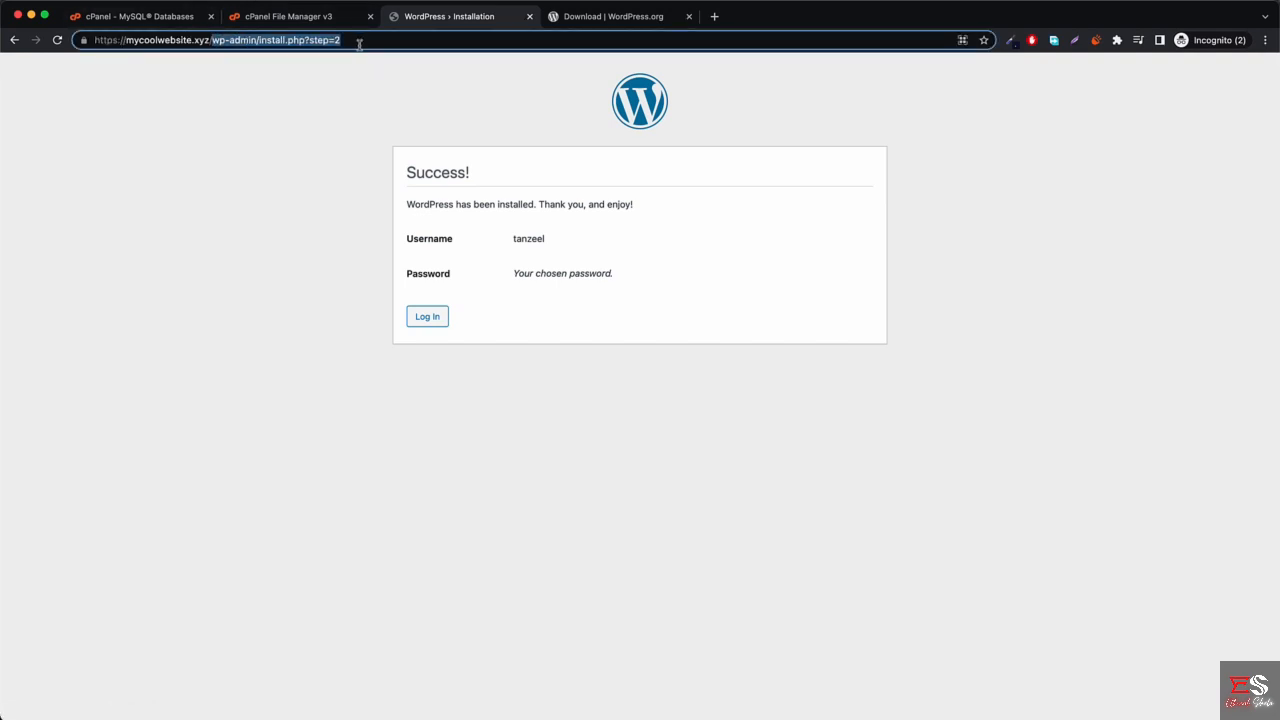
Load the live MCW home page at mycoolwebsite.xyz, then go to the cPanel main page via the advanced tools.
{"action": "key", "text": "BackSpace"}
{"action": "key", "text": "Return"}
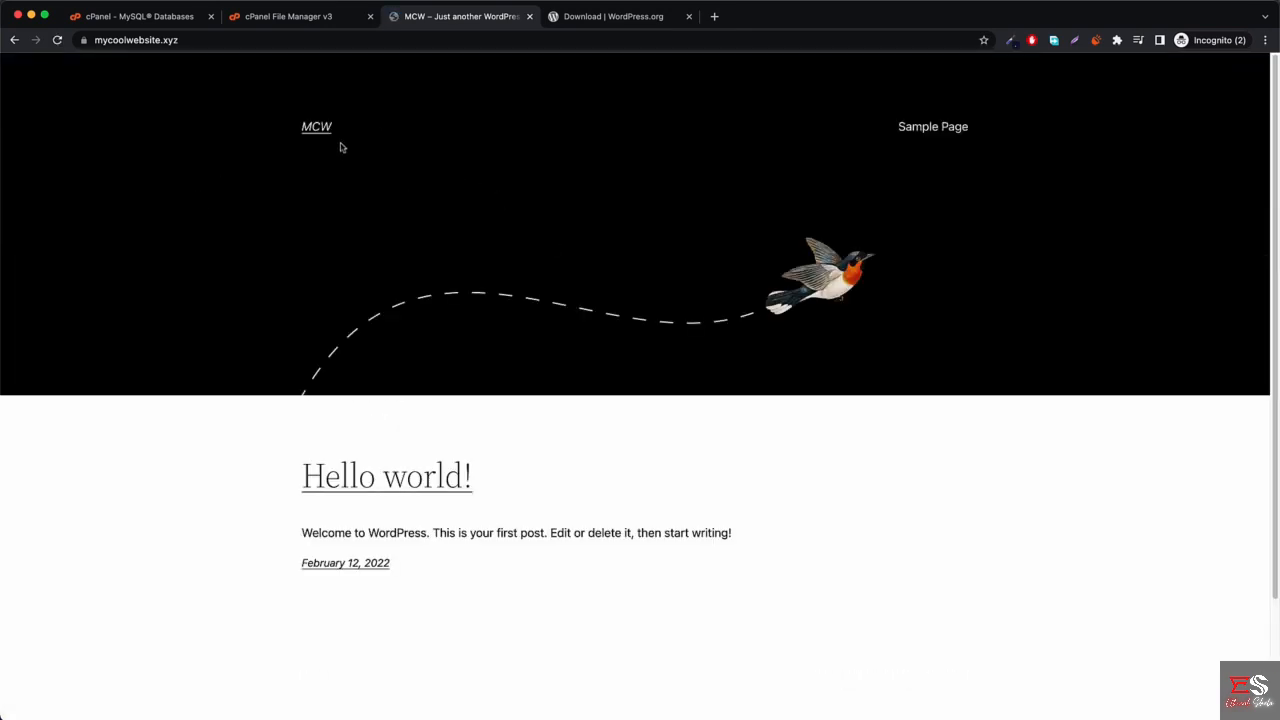
{"action": "left_click", "coordinate": [300, 18]}
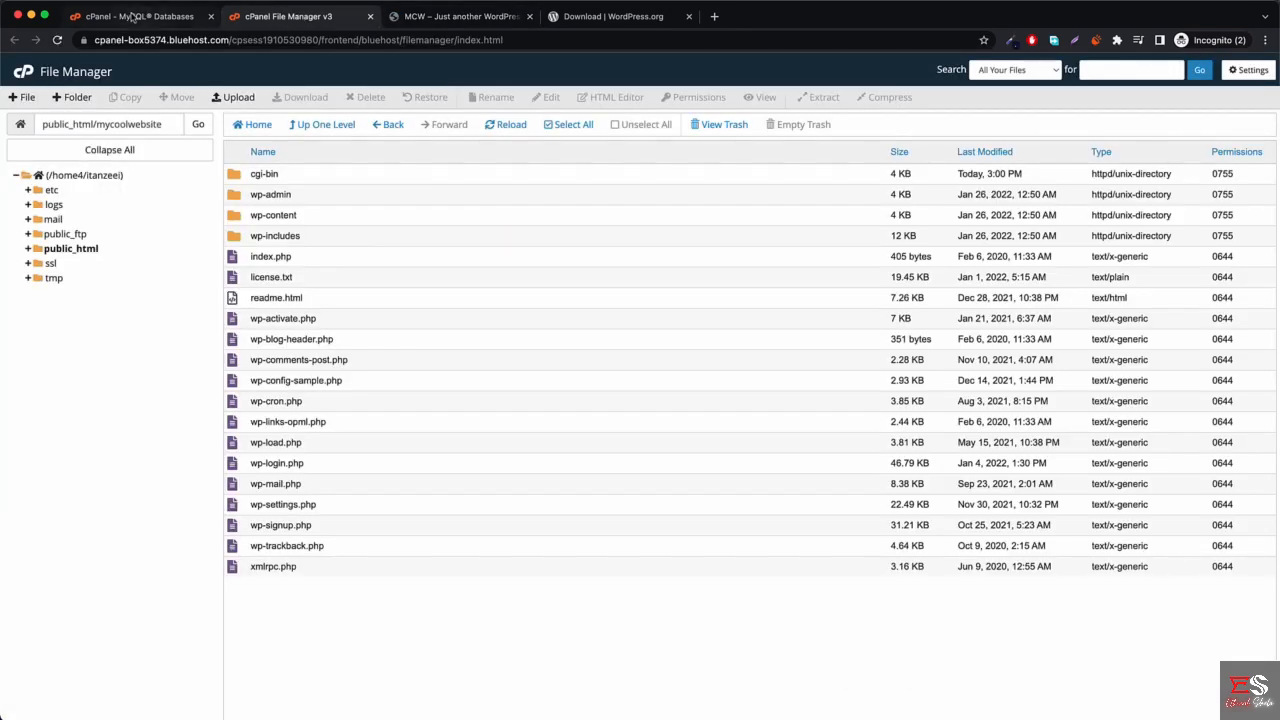
{"action": "left_click", "coordinate": [140, 16]}
{"action": "scroll", "coordinate": [272, 371], "scroll_direction": "up", "scroll_amount": 3}
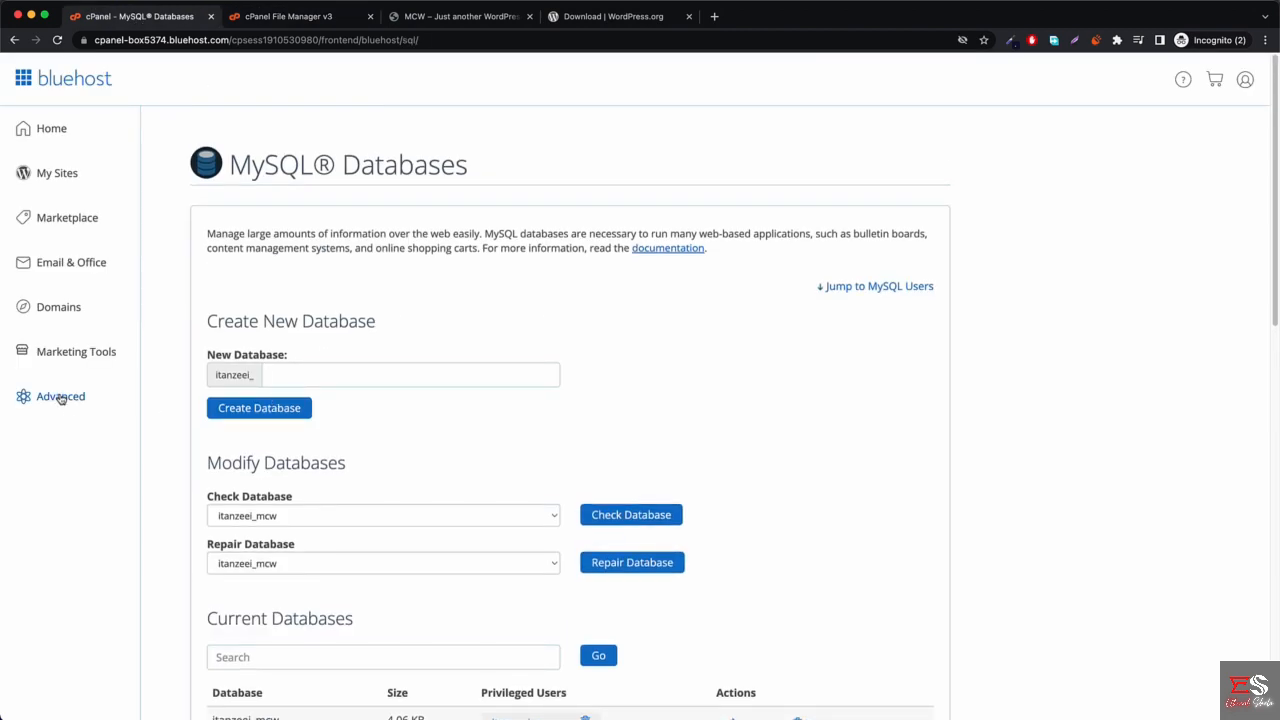
{"action": "left_click", "coordinate": [58, 397]}
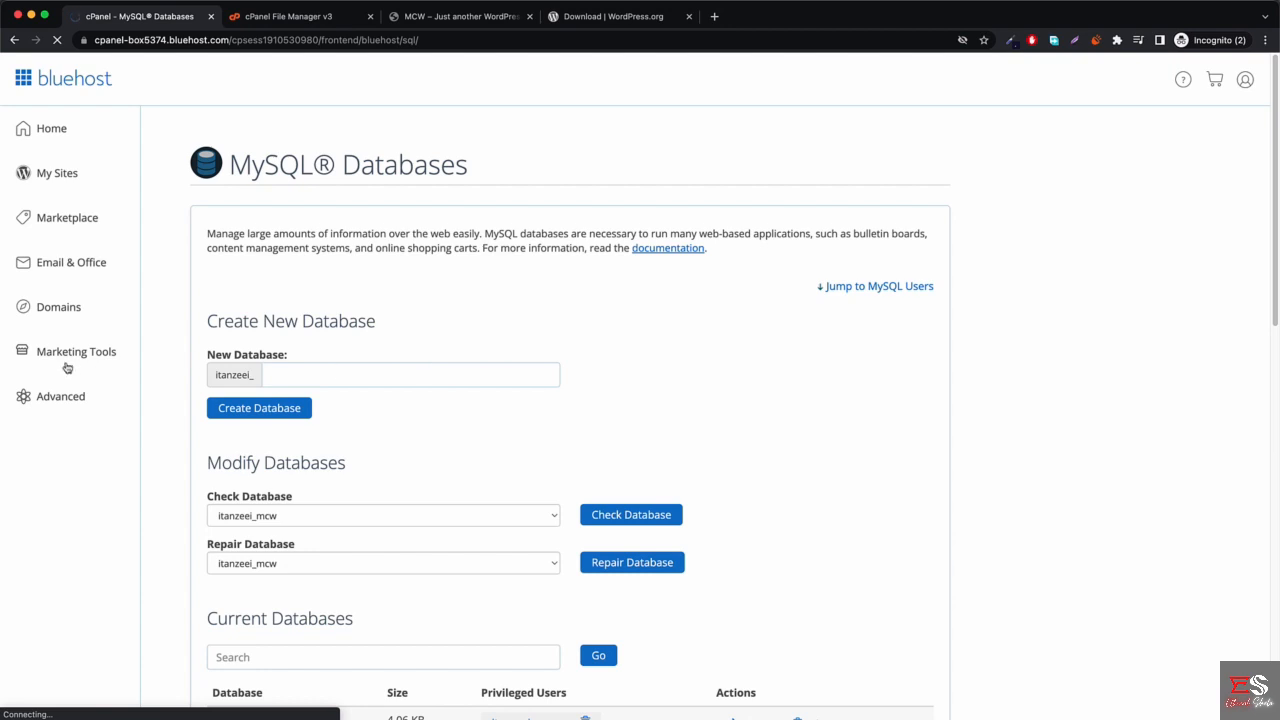
{"action": "left_click", "coordinate": [63, 397]}
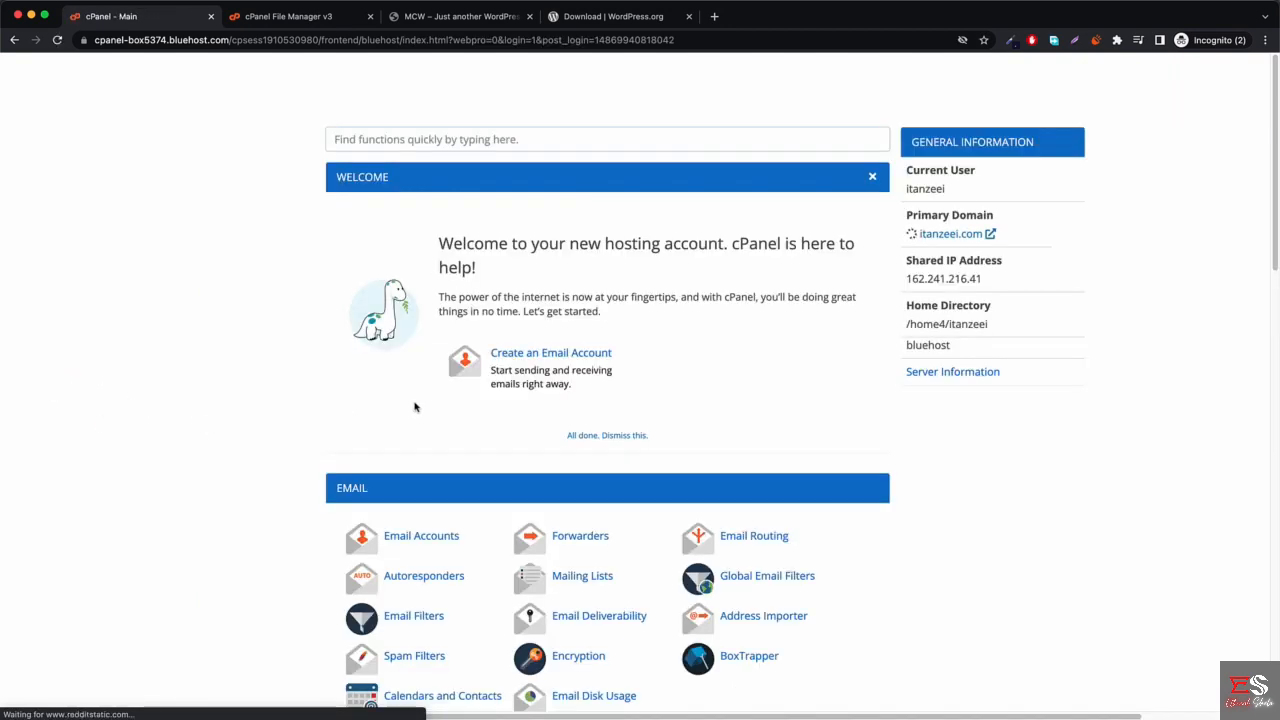
{"action": "left_click", "coordinate": [432, 541]}
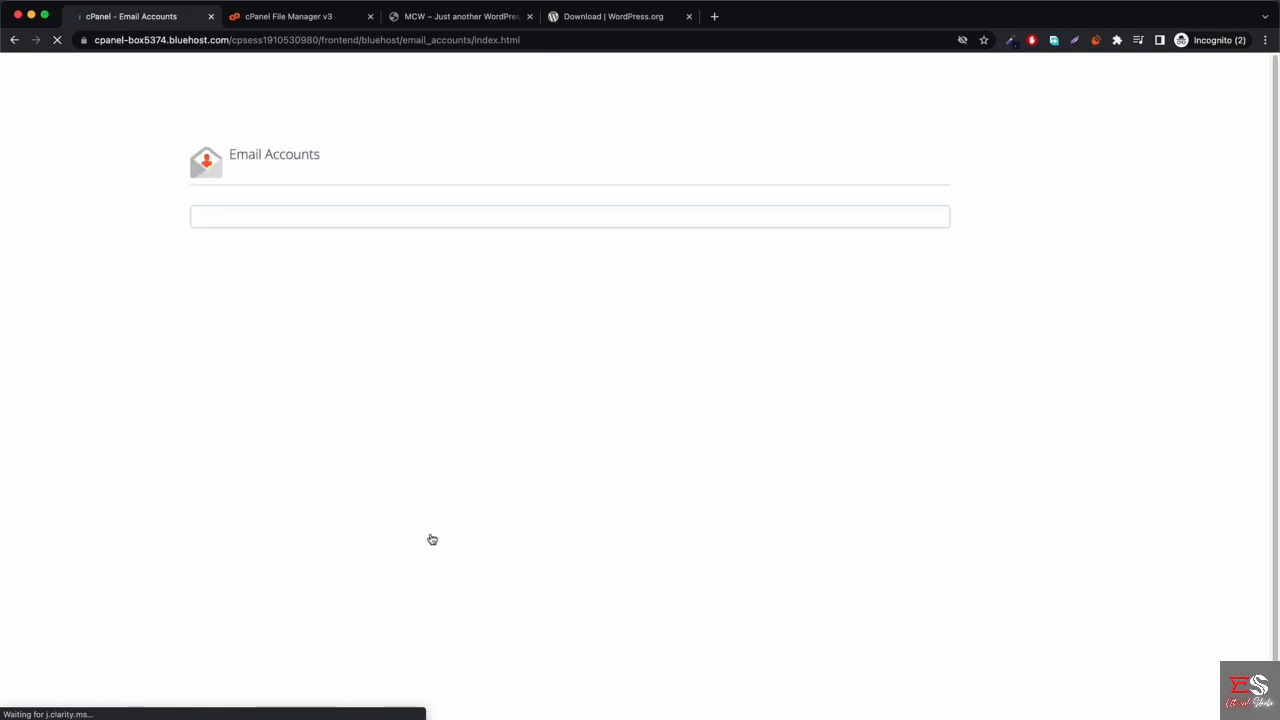
{"action": "left_click", "coordinate": [877, 349]}
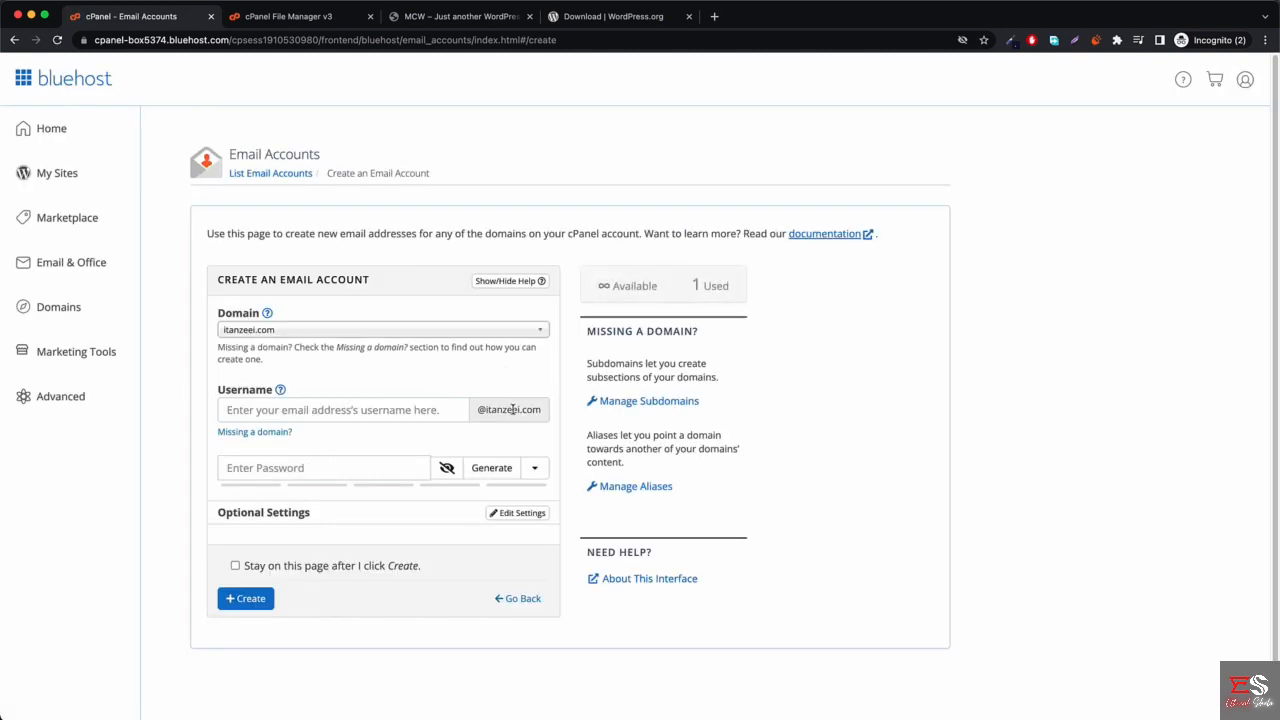
{"action": "left_click", "coordinate": [326, 331]}
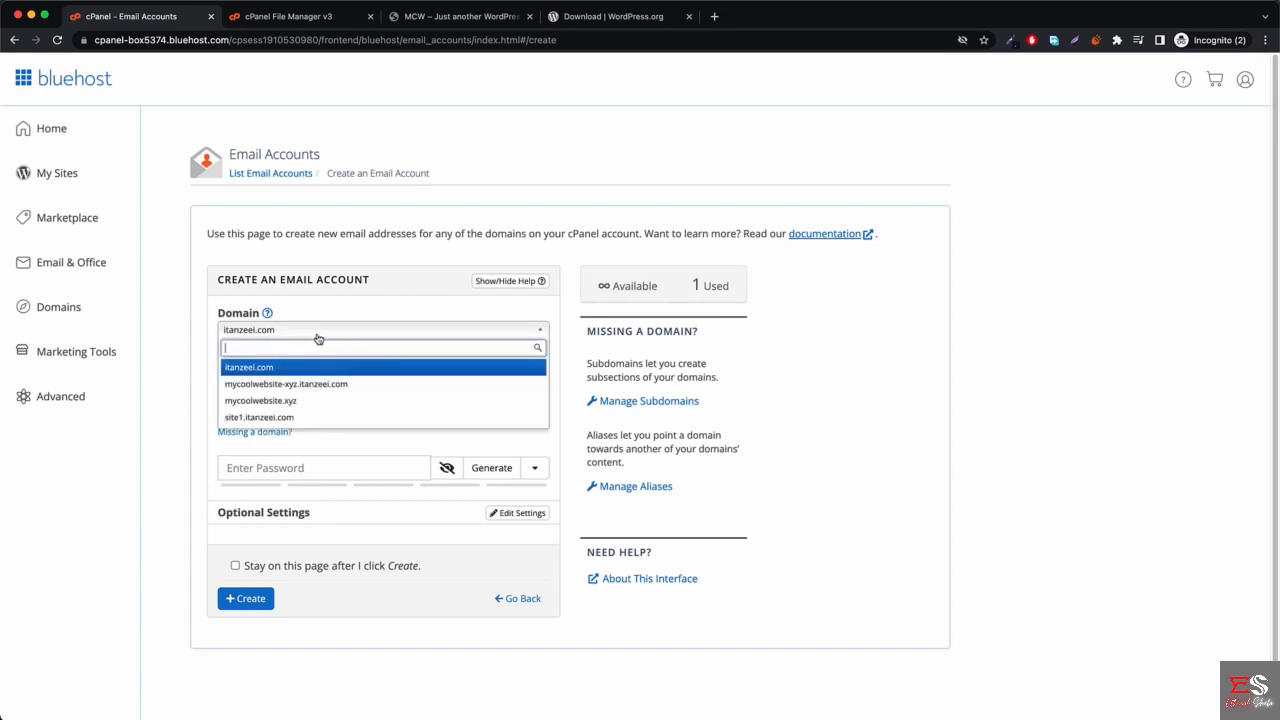
{"action": "left_click", "coordinate": [287, 402]}
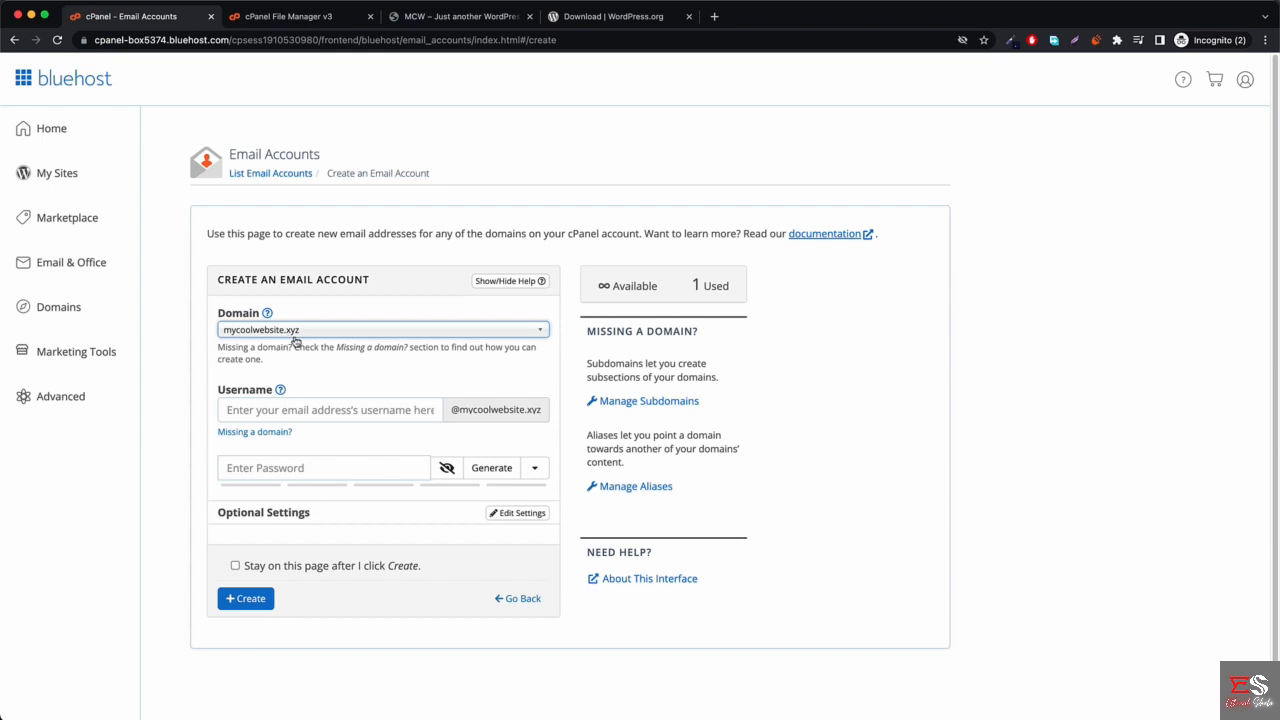
{"action": "left_click", "coordinate": [320, 414]}
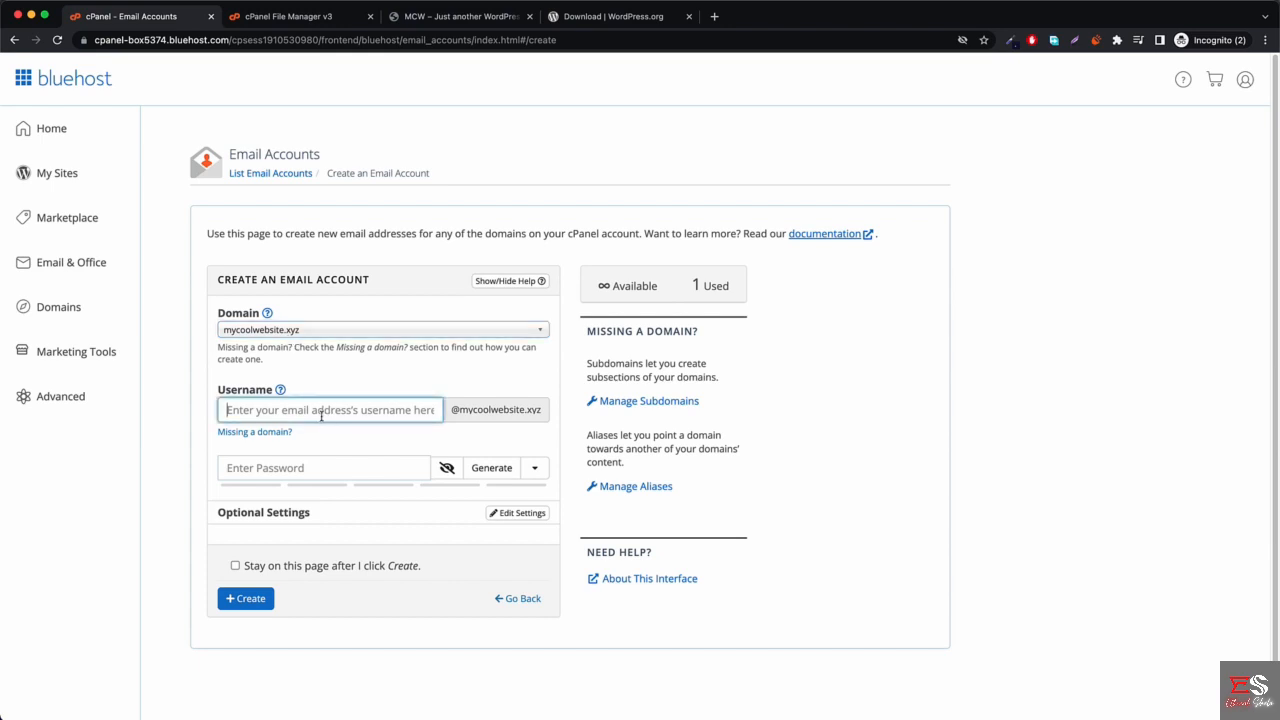
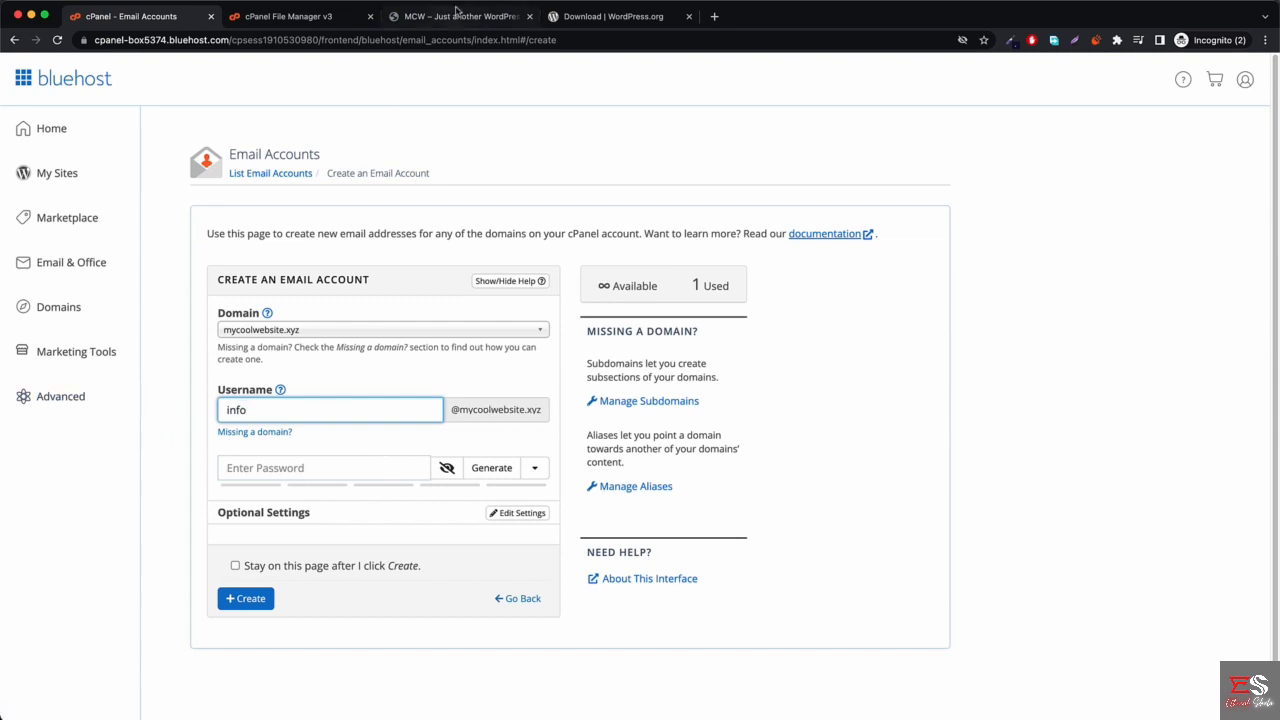
Bring the live WordPress site window forward, then return to the email account creation form.
{"action": "left_click", "coordinate": [456, 12]}
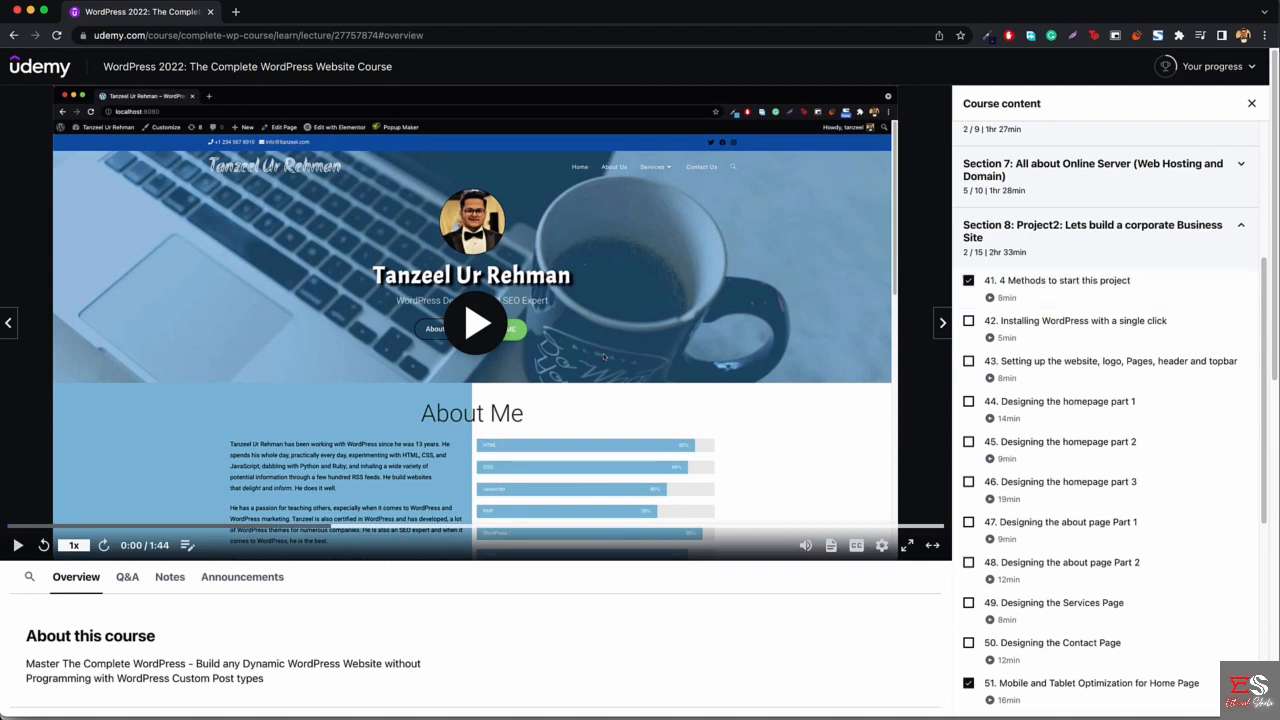
{"action": "right_click", "coordinate": [400, 718]}
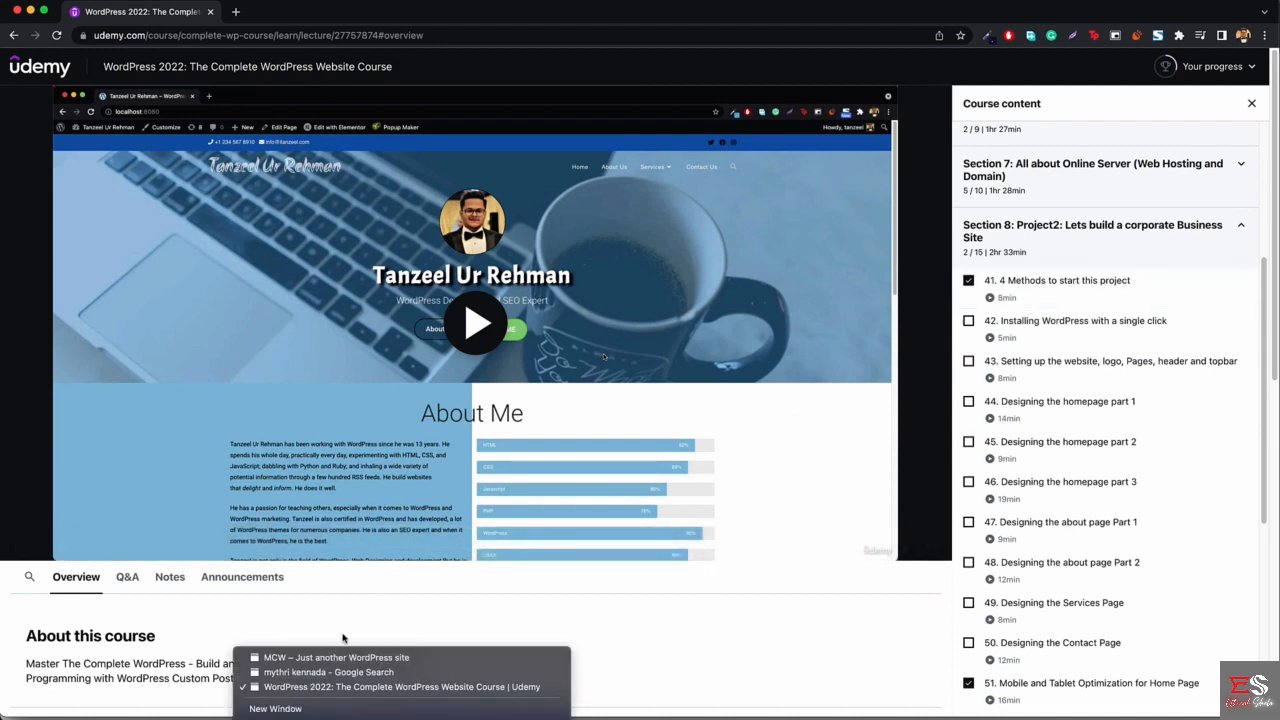
{"action": "left_click", "coordinate": [367, 656]}
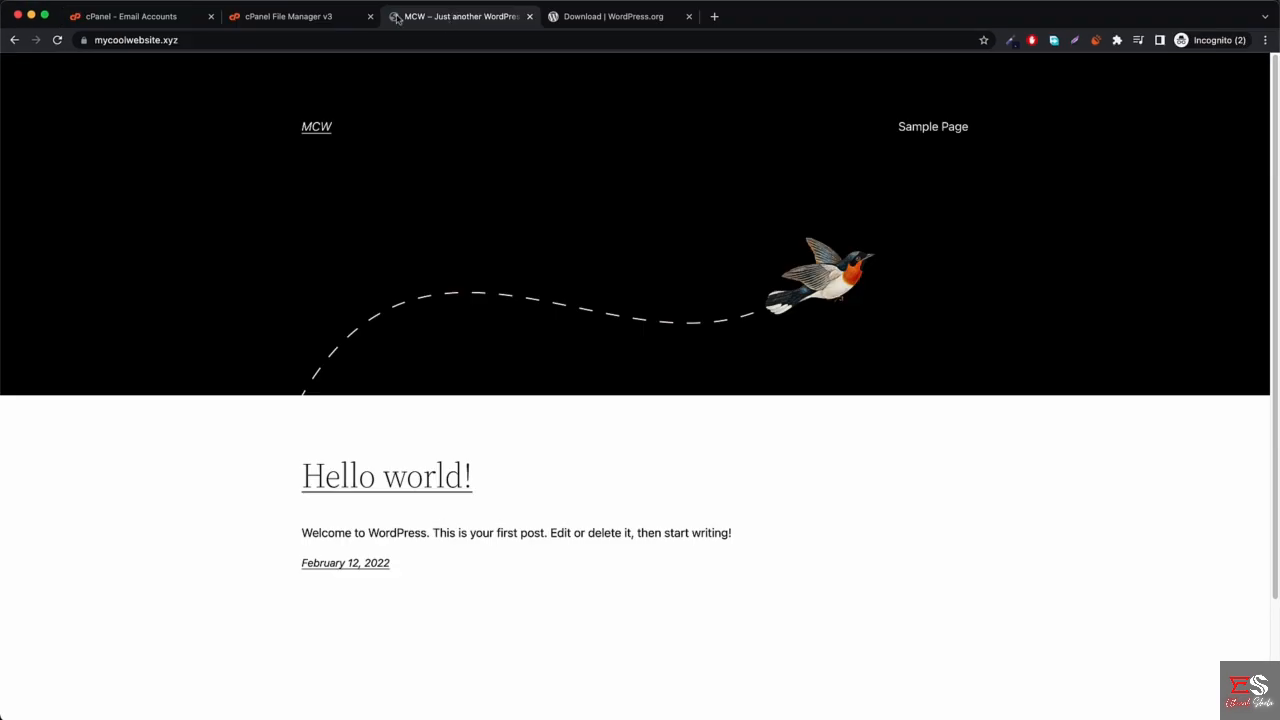
{"action": "left_click", "coordinate": [147, 20]}
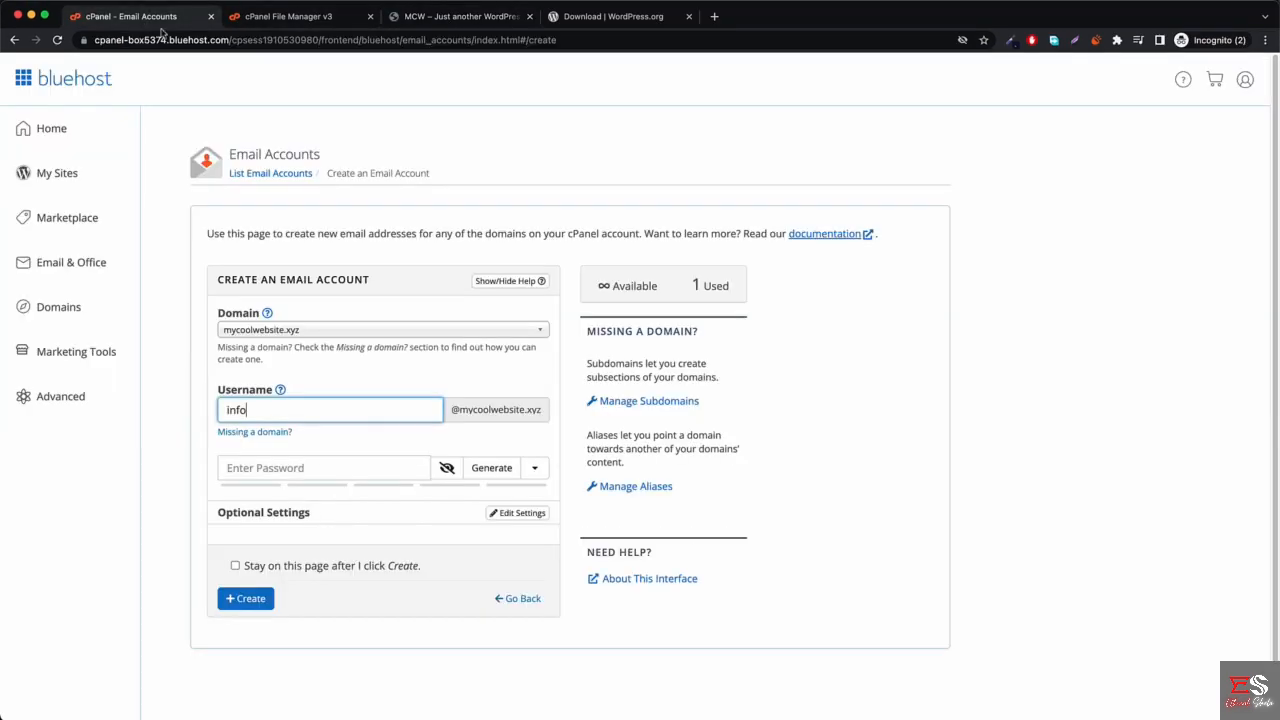